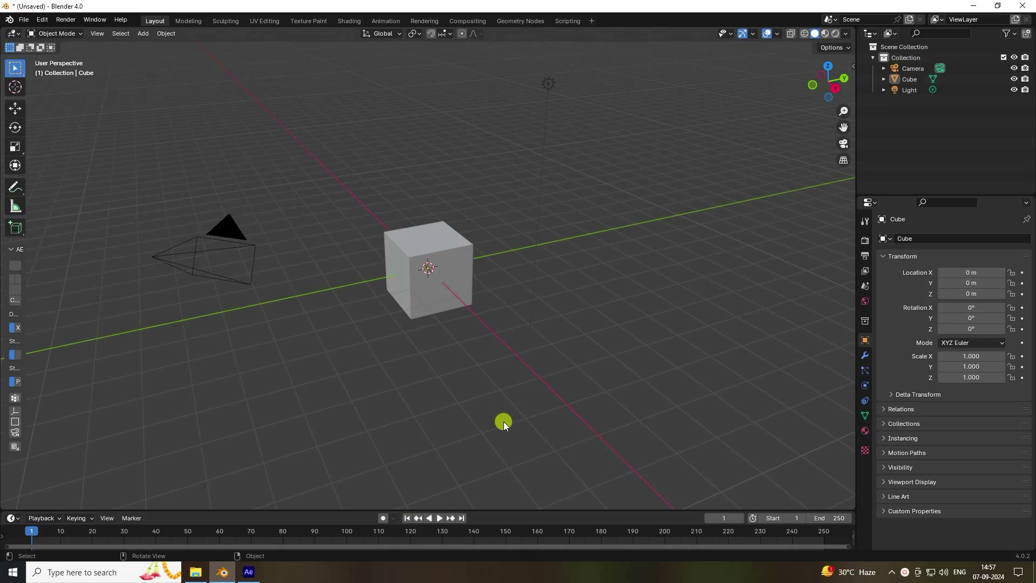
- Play the tracked CLIP 40 alley comp in After Effects, then rewind to its first frame
{"action": "left_click", "coordinate": [248, 572]}
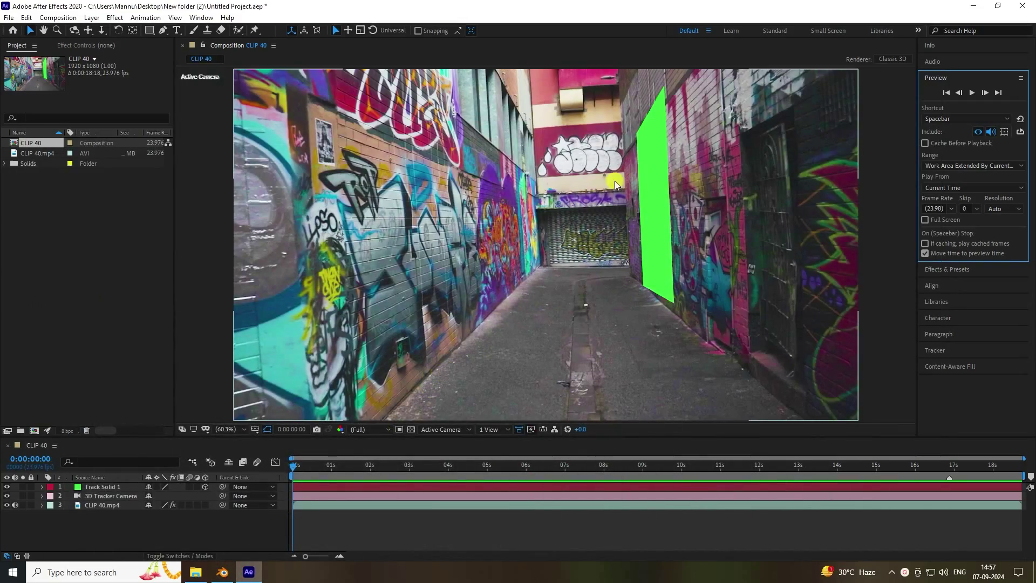
{"action": "left_click", "coordinate": [972, 93]}
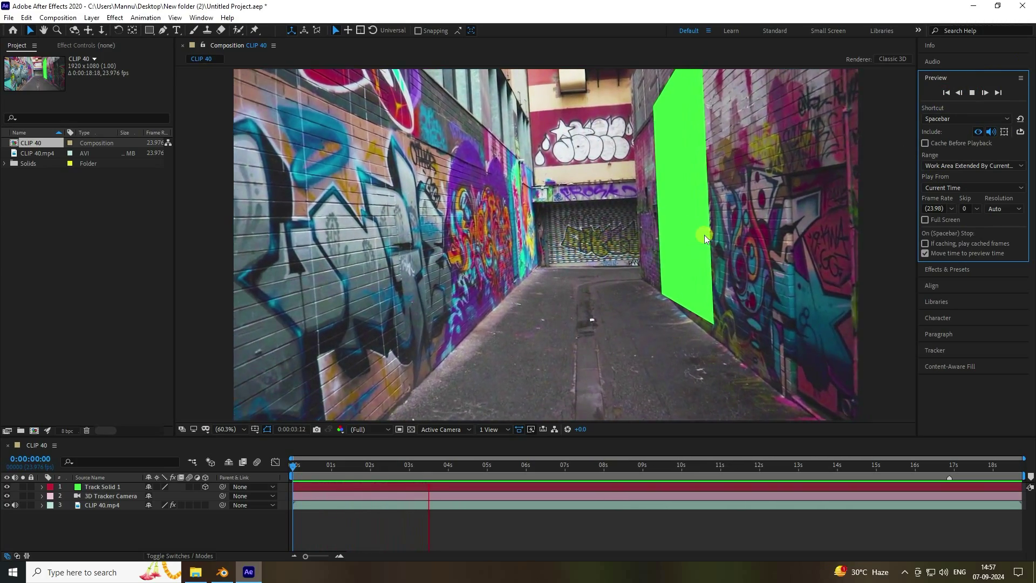
{"action": "left_click", "coordinate": [971, 93]}
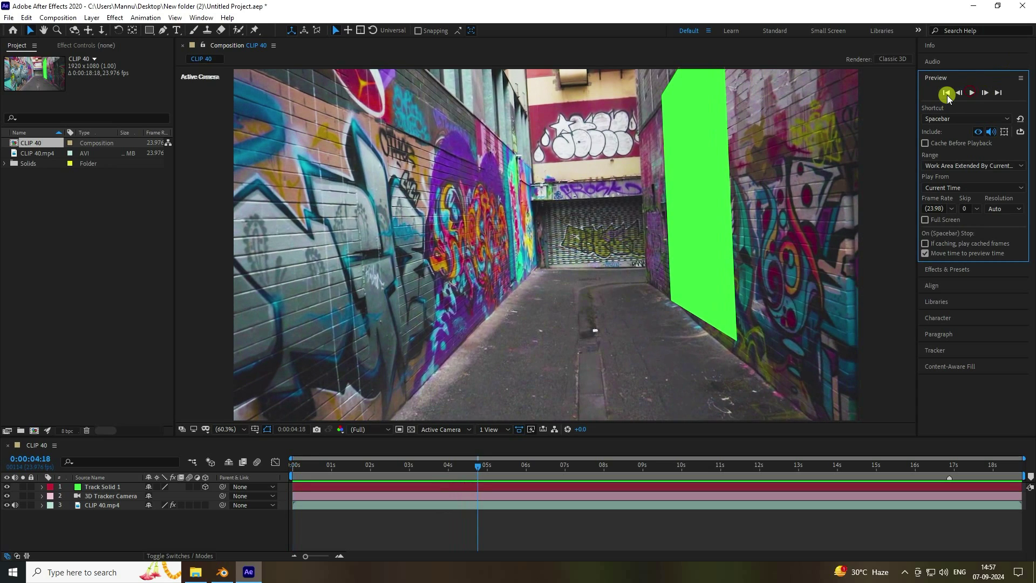
{"action": "left_click", "coordinate": [946, 93]}
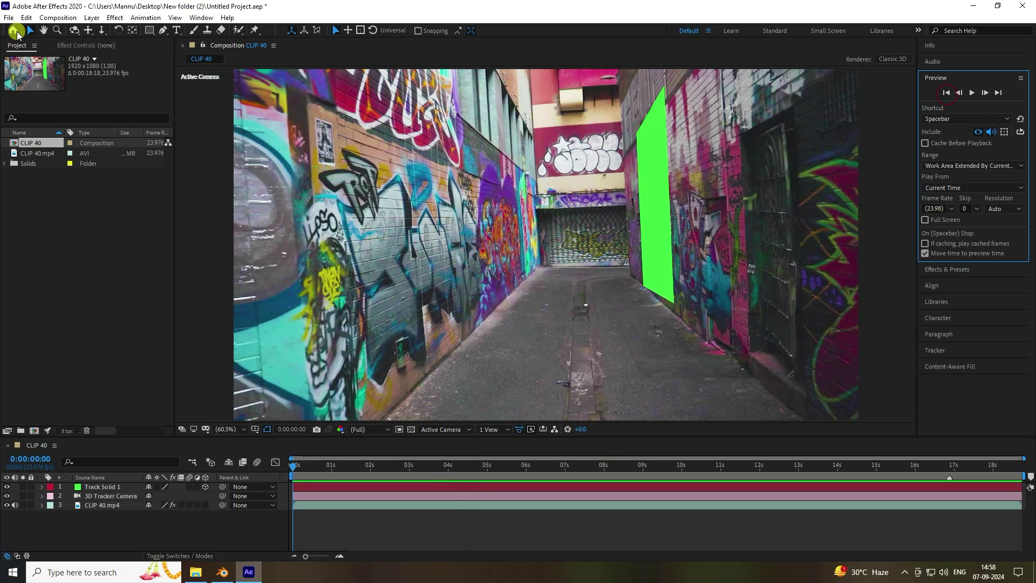
{"action": "left_click", "coordinate": [8, 17]}
- Start a new project without saving and import CLIP 40 as a new composition
{"action": "mouse_move", "coordinate": [33, 28]}
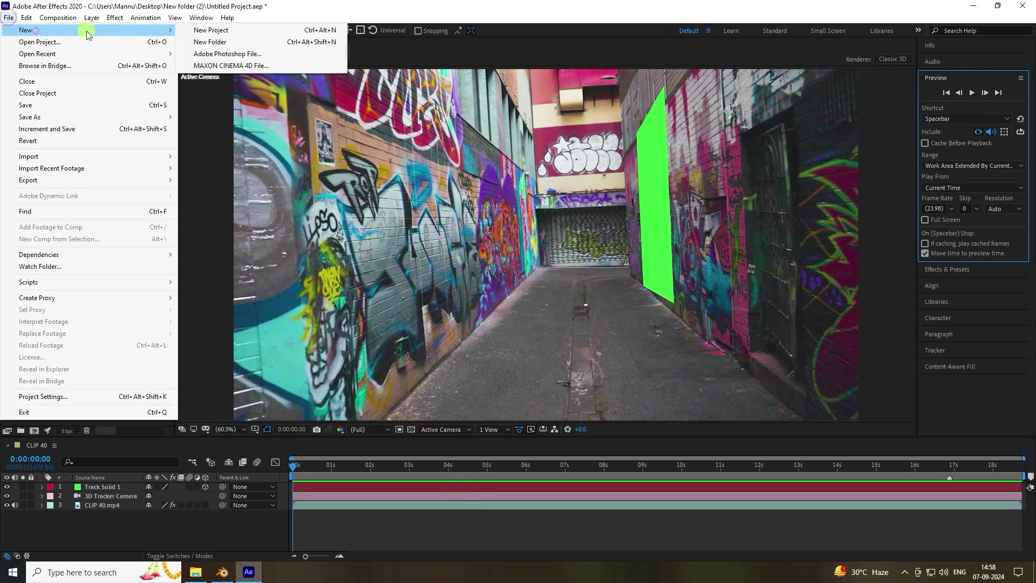
{"action": "left_click", "coordinate": [210, 28]}
{"action": "left_click", "coordinate": [545, 300]}
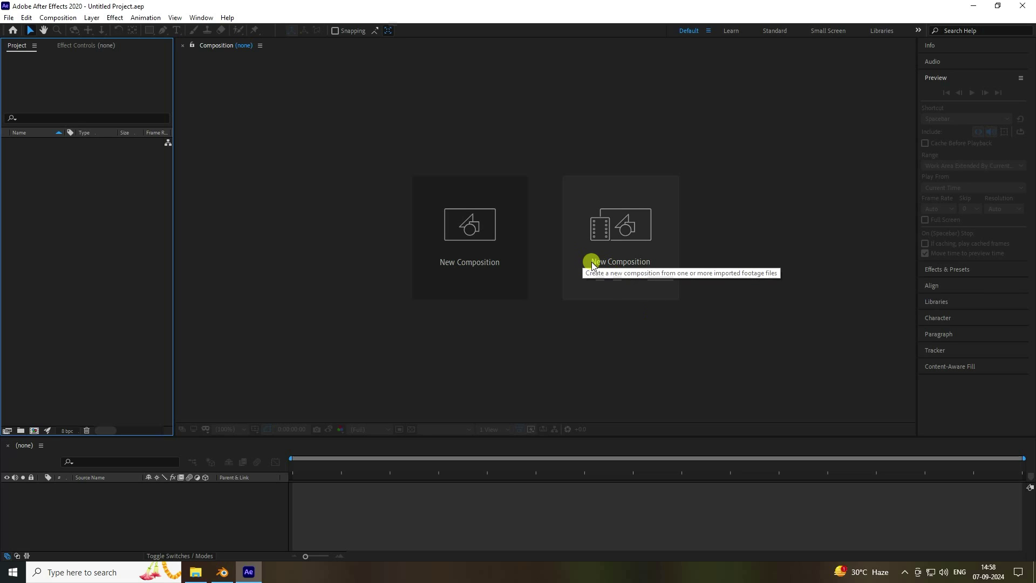
{"action": "left_click", "coordinate": [632, 263]}
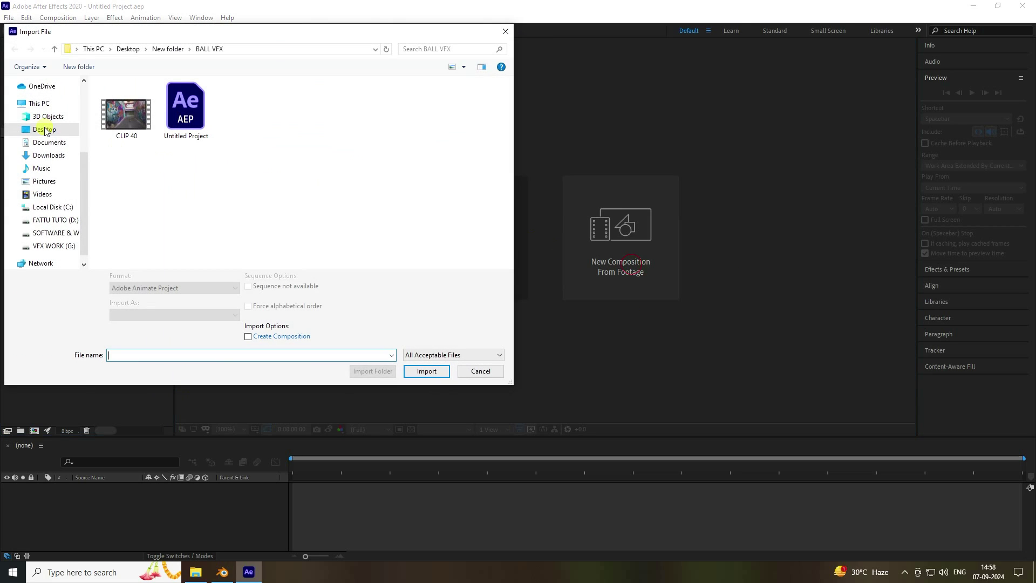
{"action": "left_click", "coordinate": [126, 113]}
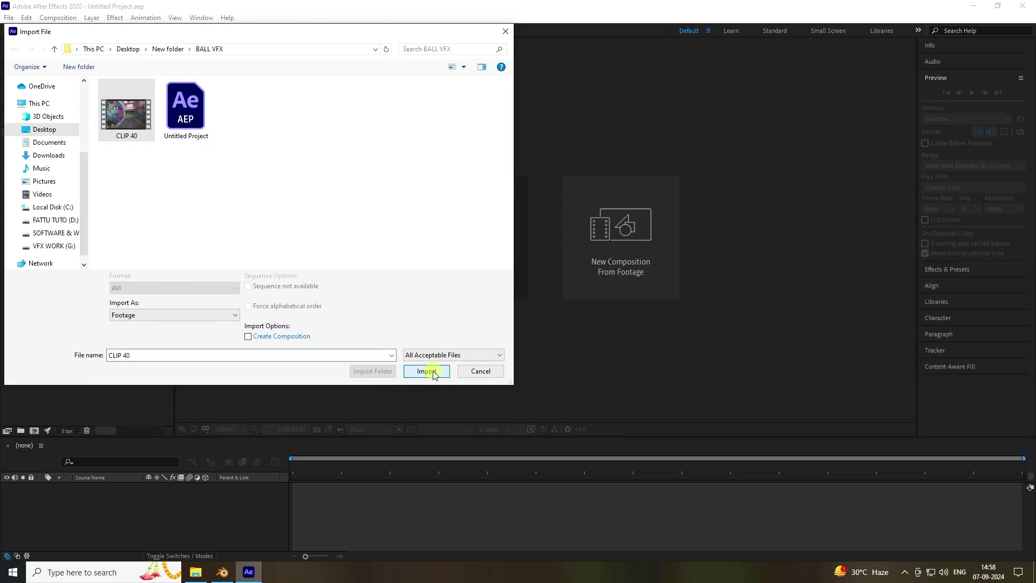
{"action": "left_click", "coordinate": [426, 371]}
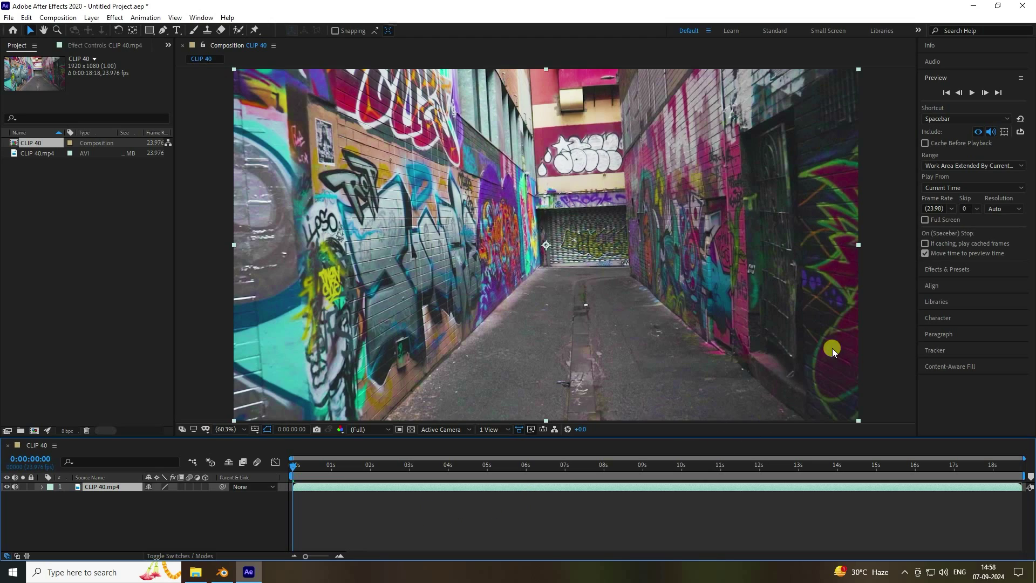
- Run Track Camera on CLIP 40 and select a group of track points on the right wall
{"action": "left_click", "coordinate": [927, 352]}
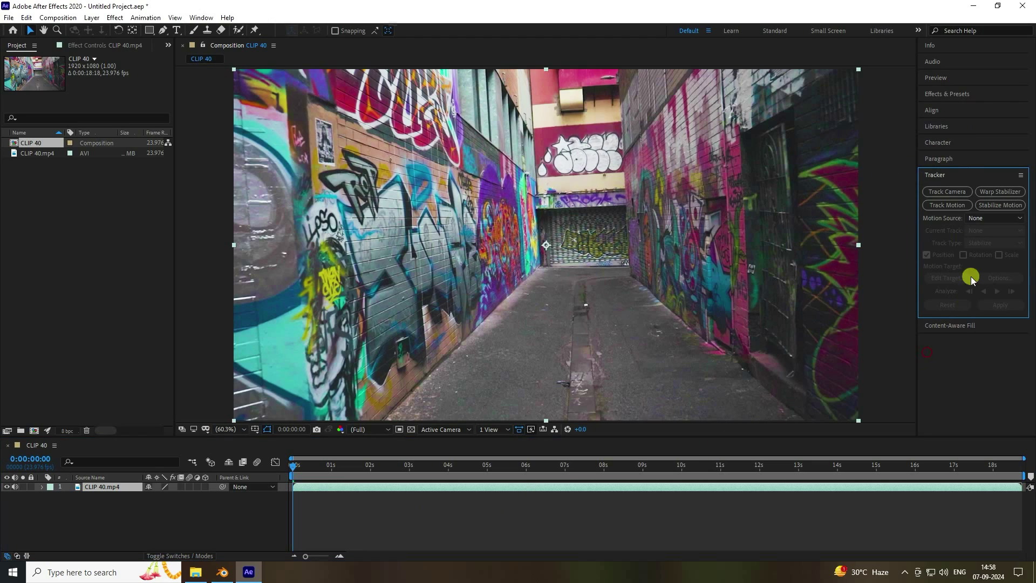
{"action": "left_click", "coordinate": [937, 194]}
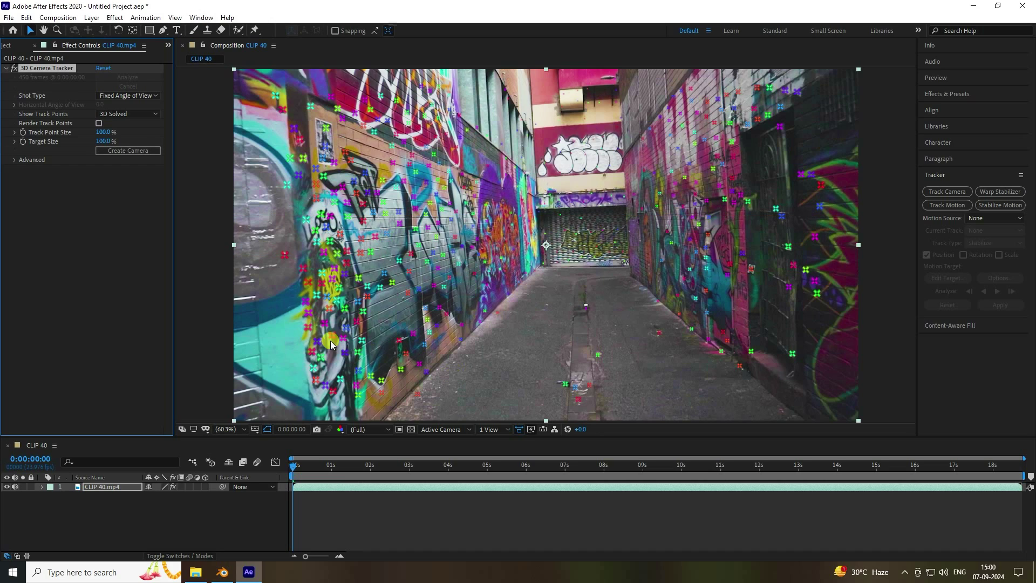
{"action": "left_click", "coordinate": [15, 160]}
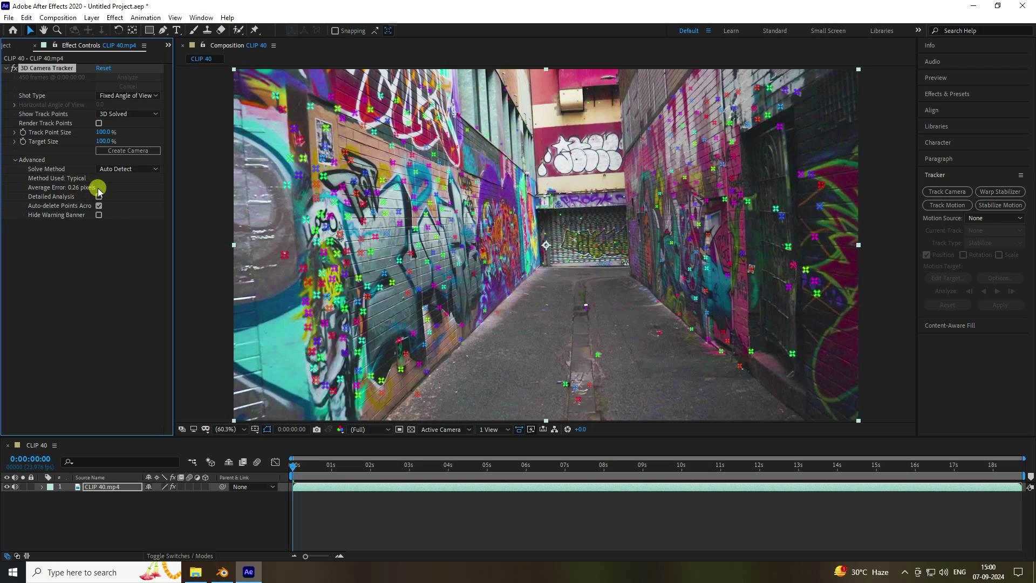
{"action": "left_click", "coordinate": [662, 196]}
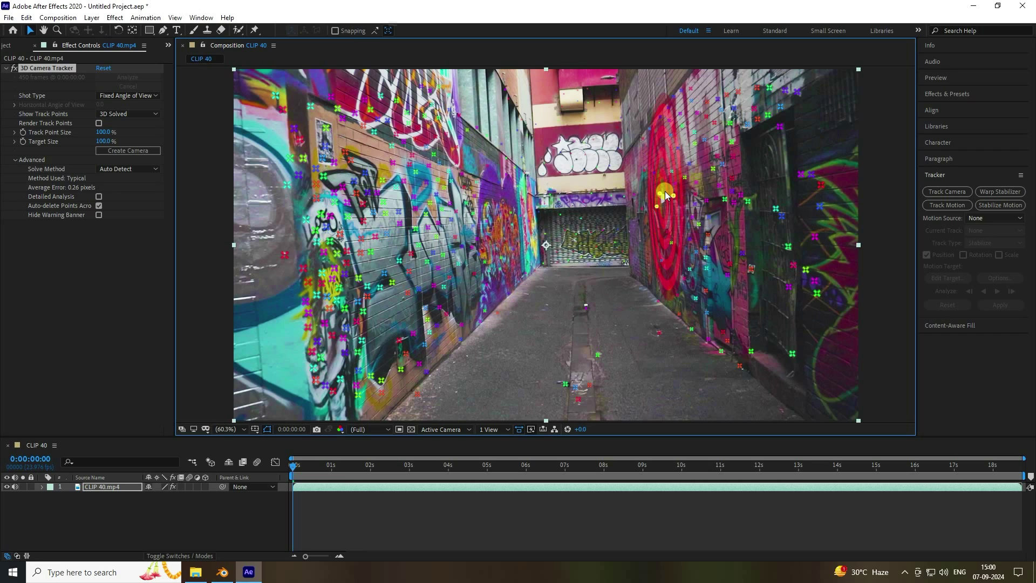
{"action": "right_click", "coordinate": [664, 202]}
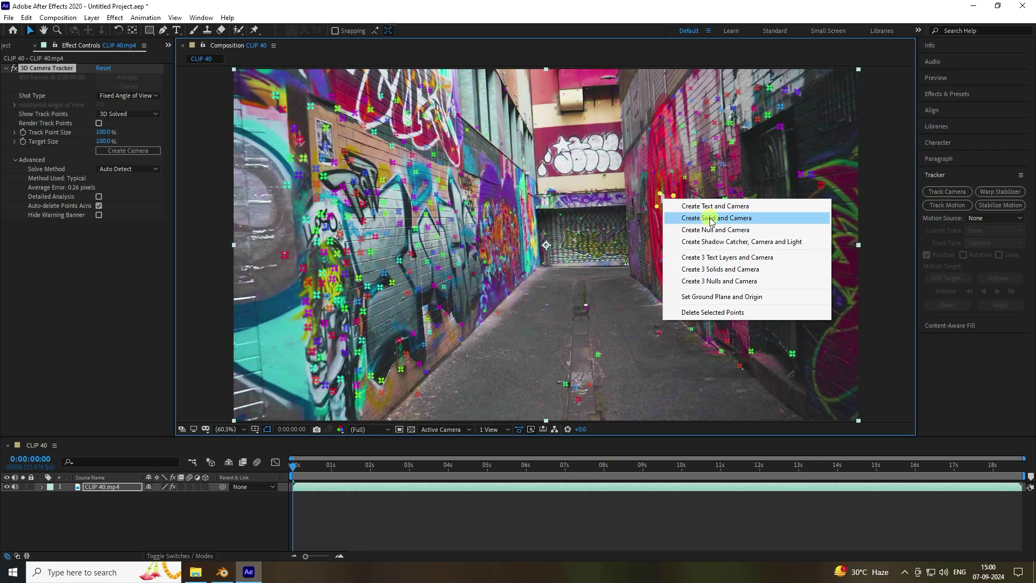
- Create a solid and camera from the chosen track points and play back to check the track
{"action": "left_click", "coordinate": [723, 218]}
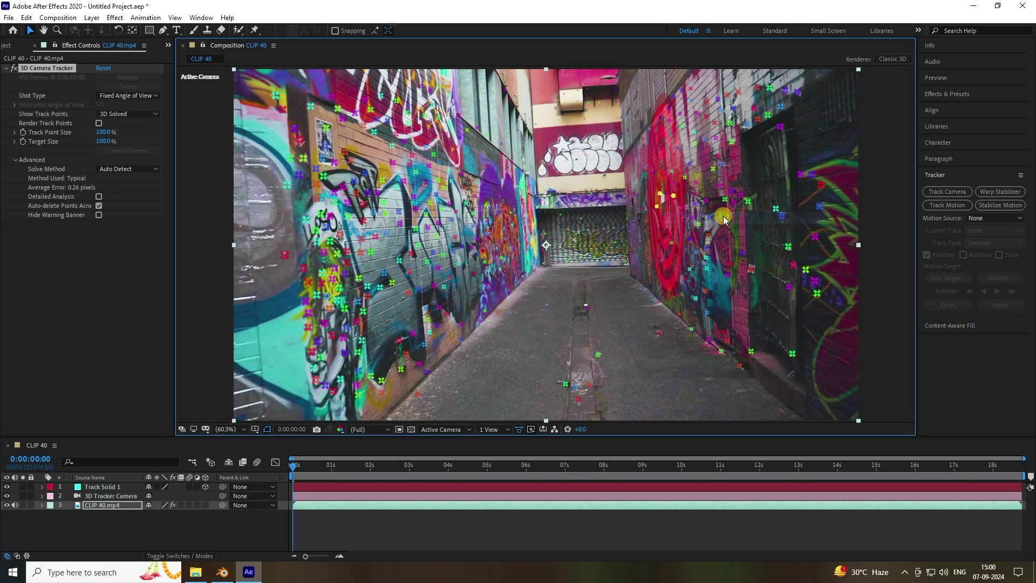
{"action": "left_click", "coordinate": [527, 542]}
{"action": "left_click", "coordinate": [936, 77]}
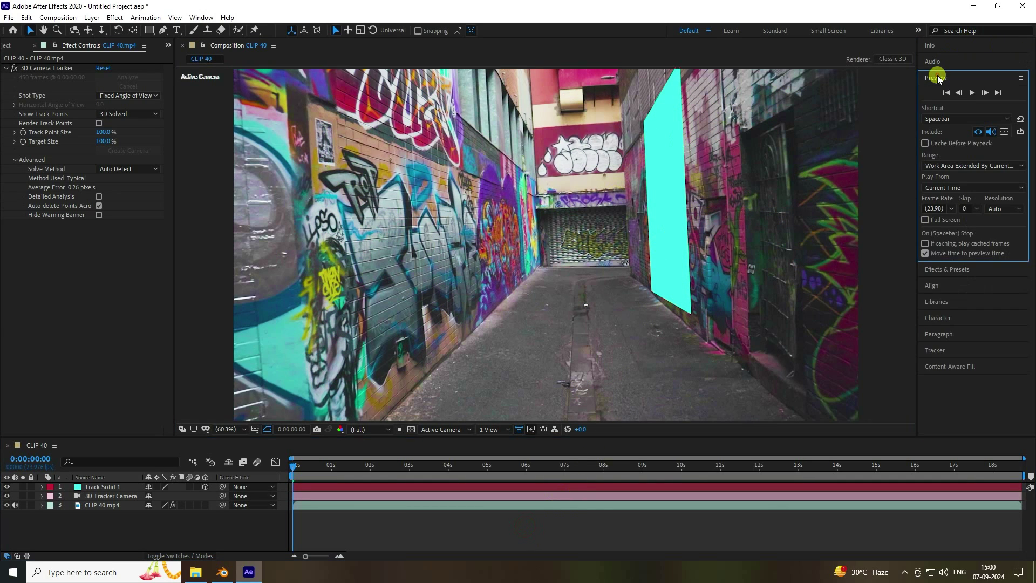
{"action": "left_click", "coordinate": [972, 93]}
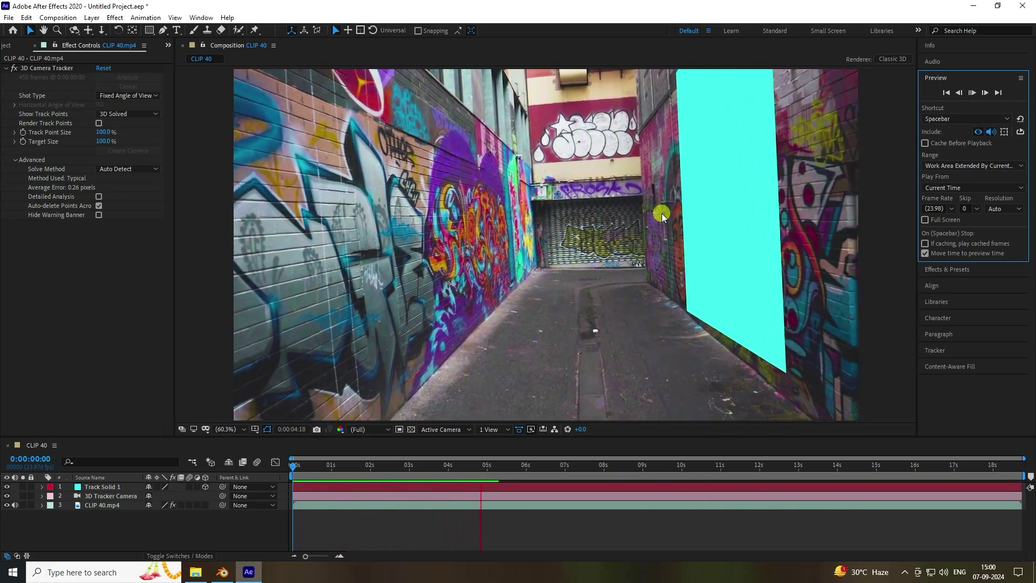
{"action": "left_click", "coordinate": [971, 93]}
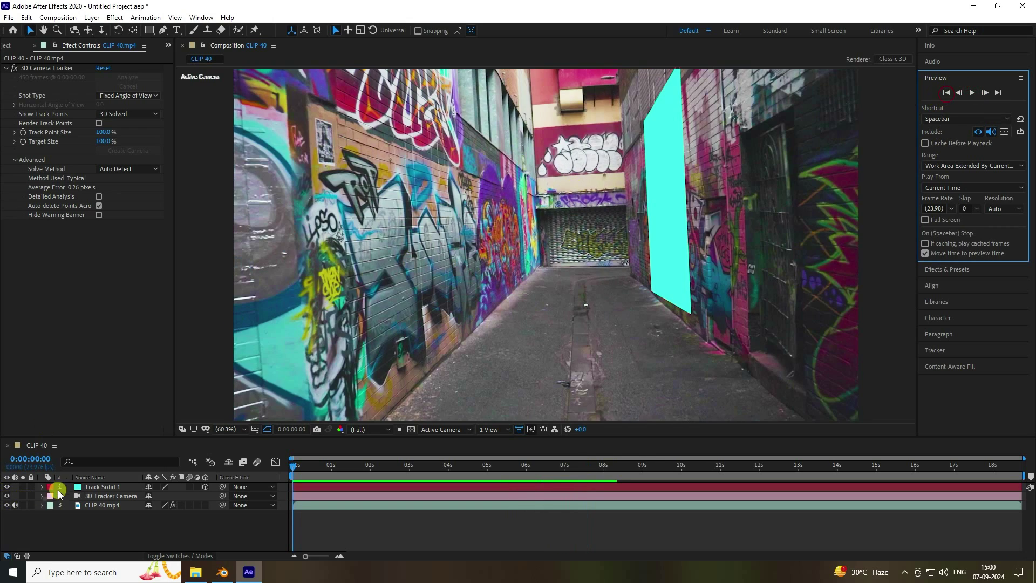
- Select Track Solid 1's Transform properties from Anchor Point through Orientation
{"action": "left_click", "coordinate": [42, 488]}
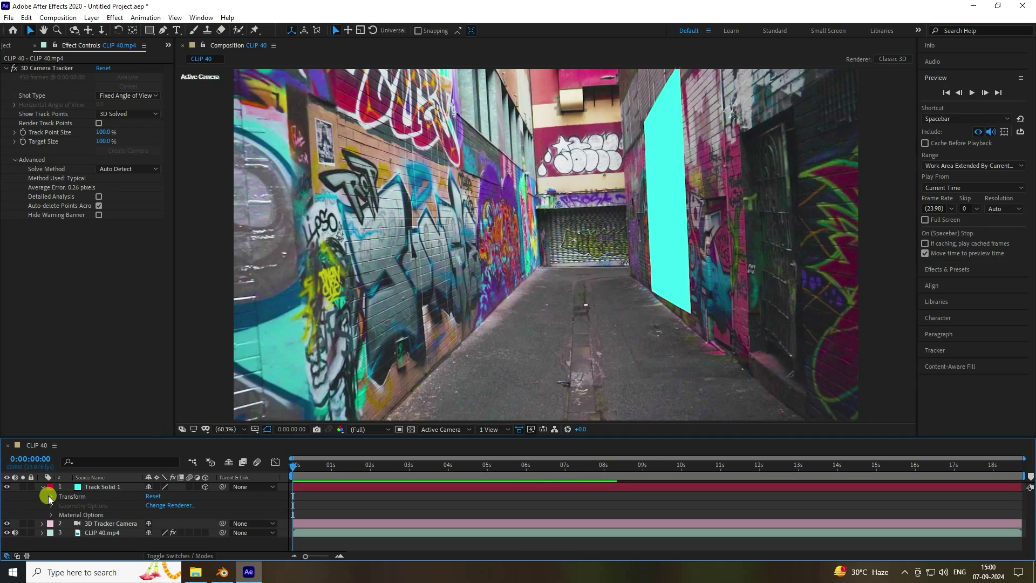
{"action": "left_click", "coordinate": [50, 496]}
{"action": "left_click_drag", "start_coordinate": [105, 499], "coordinate": [92, 525]}
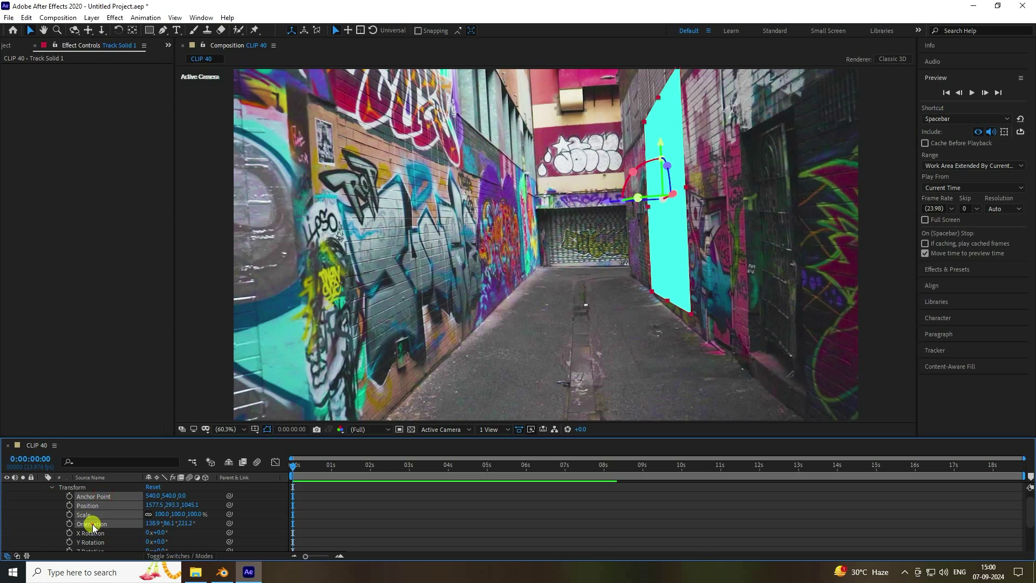
{"action": "left_click", "coordinate": [222, 572]}
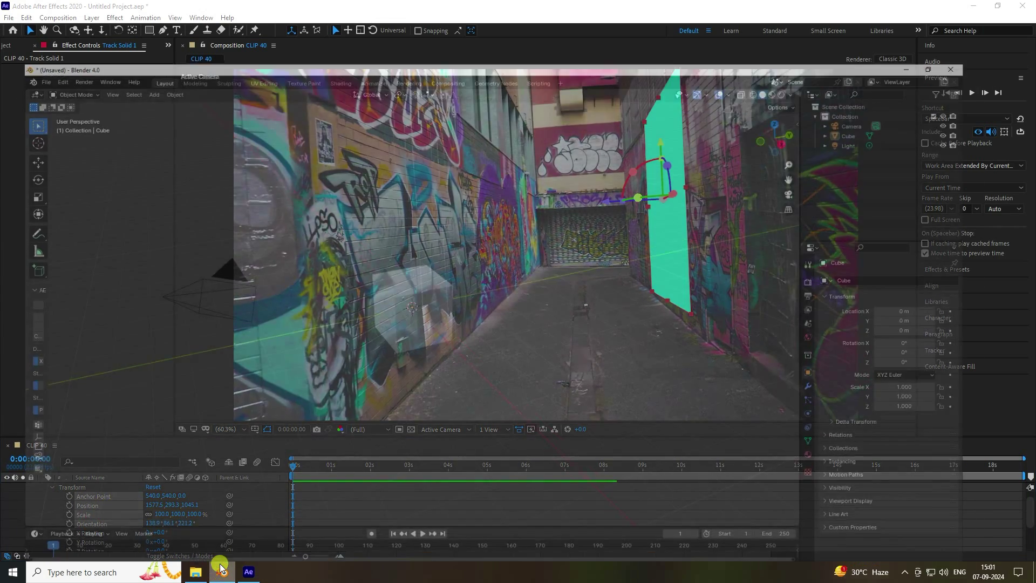
- Delete Blender's default cube, camera and light, and create the AE2Blend plane from the solid data
{"action": "left_click_drag", "start_coordinate": [25, 344], "coordinate": [82, 346]}
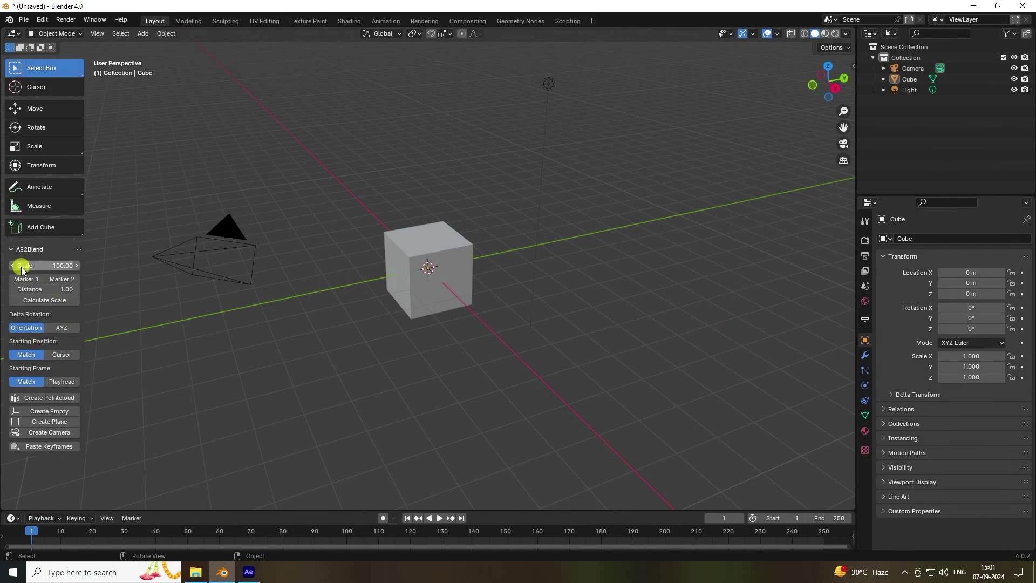
{"action": "left_click_drag", "start_coordinate": [150, 197], "coordinate": [715, 397]}
{"action": "key", "text": "Delete"}
{"action": "left_click", "coordinate": [33, 420]}
{"action": "middle_click_drag", "start_coordinate": [374, 299], "coordinate": [319, 451]}
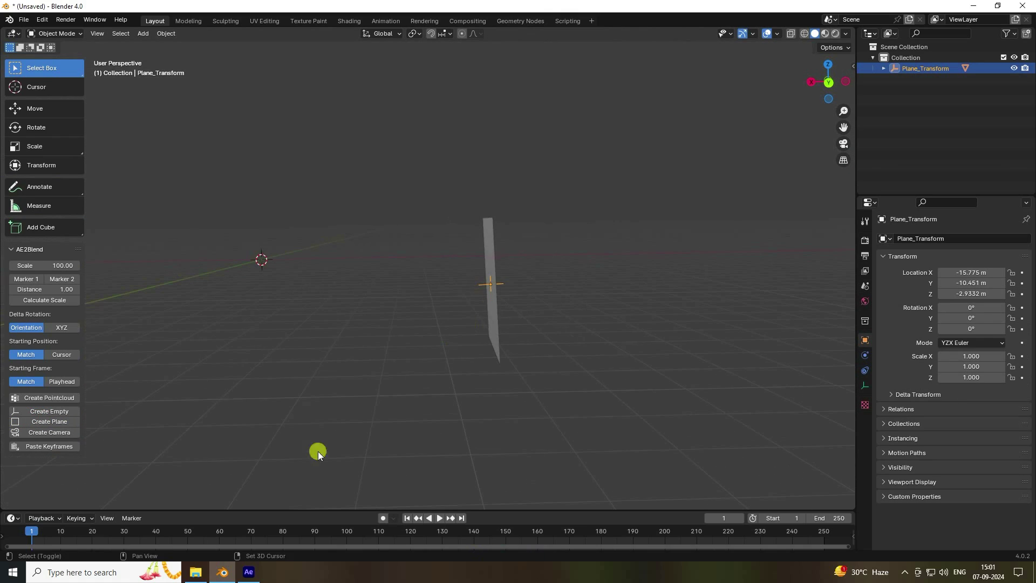
- Select the 3D Tracker Camera's Position and Orientation keyframes in After Effects
{"action": "left_click", "coordinate": [248, 572]}
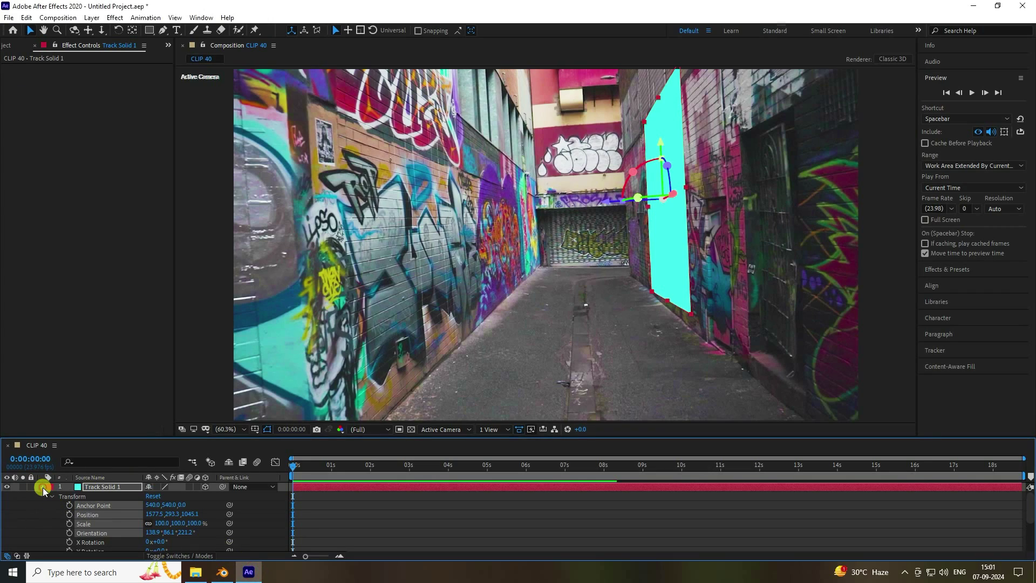
{"action": "left_click", "coordinate": [42, 487]}
{"action": "left_click", "coordinate": [42, 496]}
{"action": "left_click", "coordinate": [52, 506]}
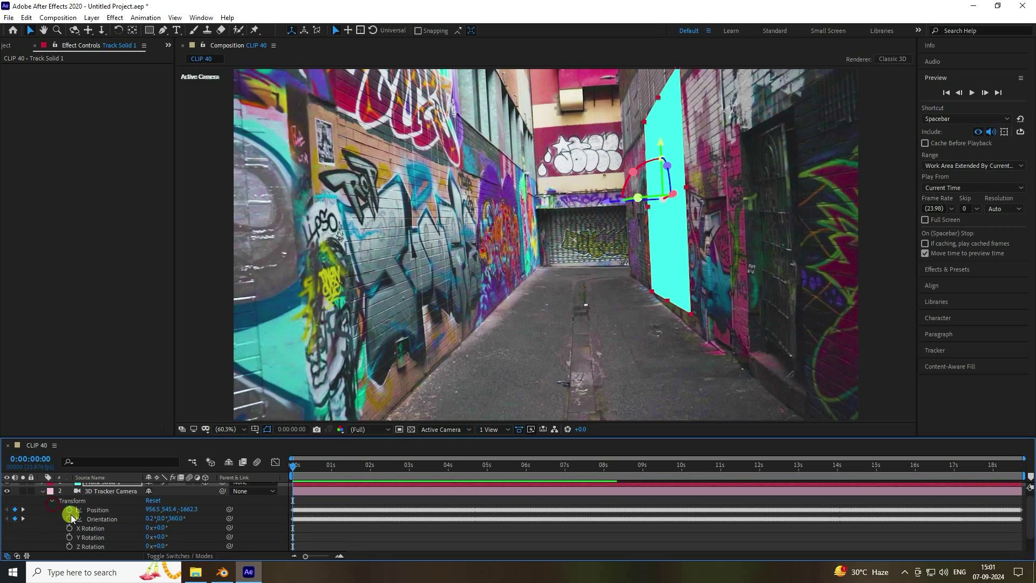
{"action": "left_click", "coordinate": [105, 510]}
{"action": "left_click", "coordinate": [103, 520], "text": "shift"}
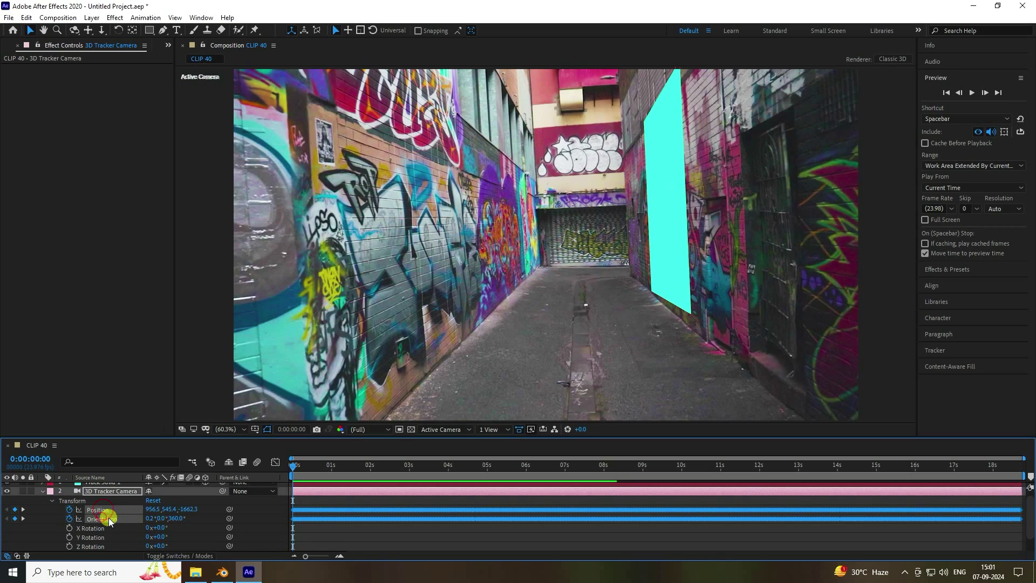
{"action": "left_click", "coordinate": [222, 571]}
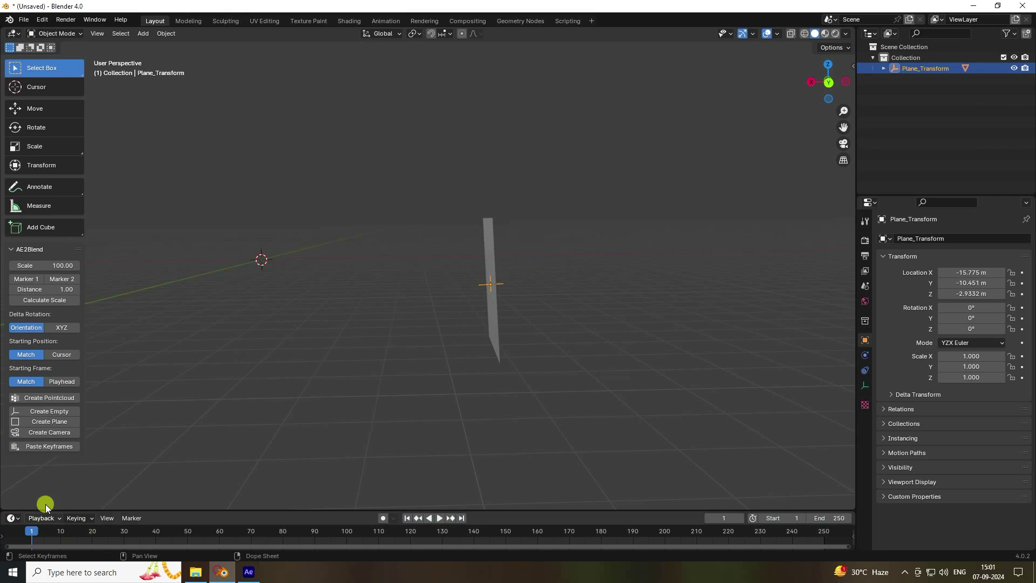
- Create the keyframed AE2Blend tracker camera and step through frames to check its motion
{"action": "left_click", "coordinate": [45, 433]}
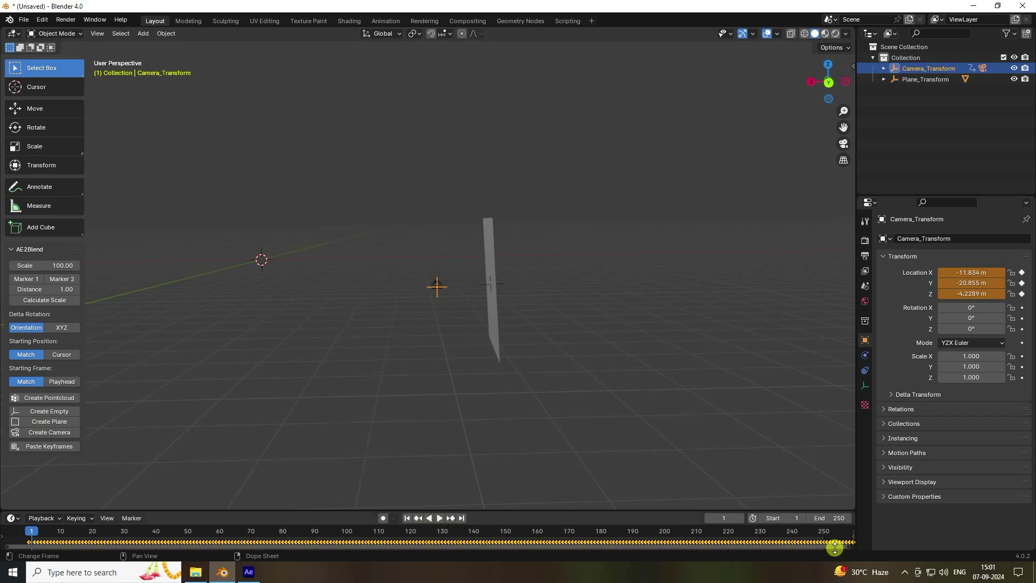
{"action": "left_click_drag", "start_coordinate": [847, 548], "coordinate": [155, 548]}
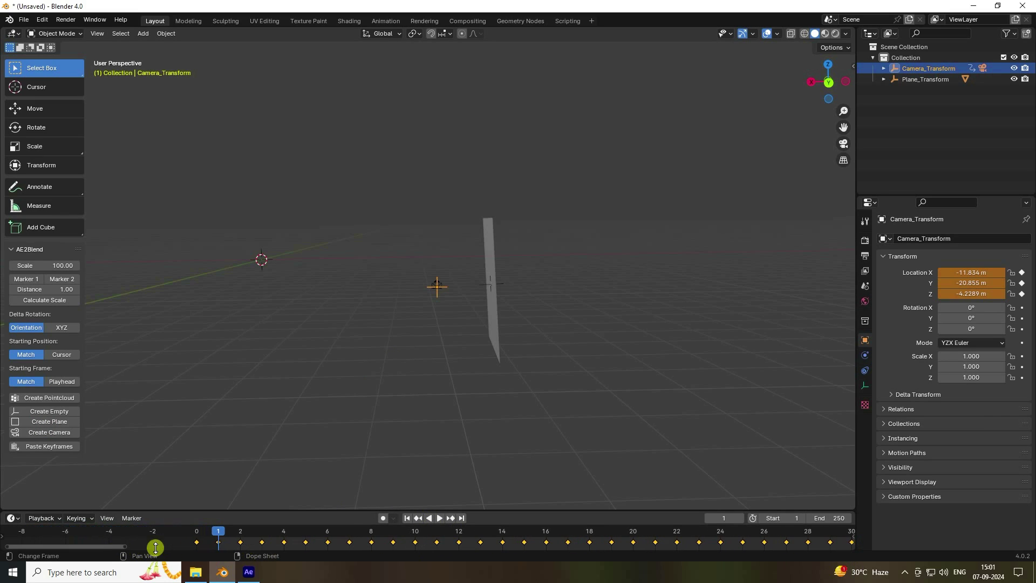
{"action": "left_click", "coordinate": [242, 541]}
{"action": "left_click", "coordinate": [186, 533]}
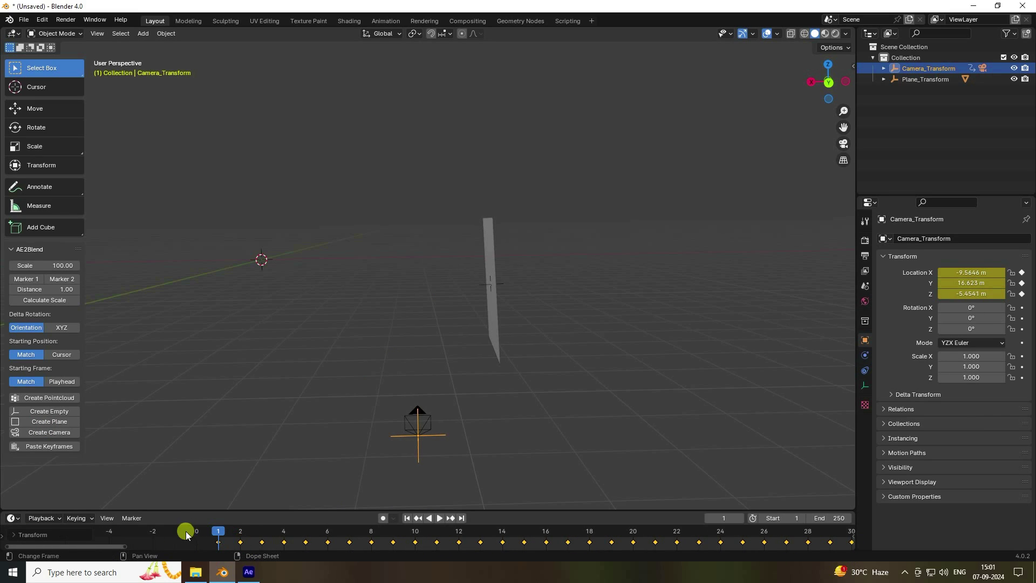
{"action": "left_click", "coordinate": [248, 571]}
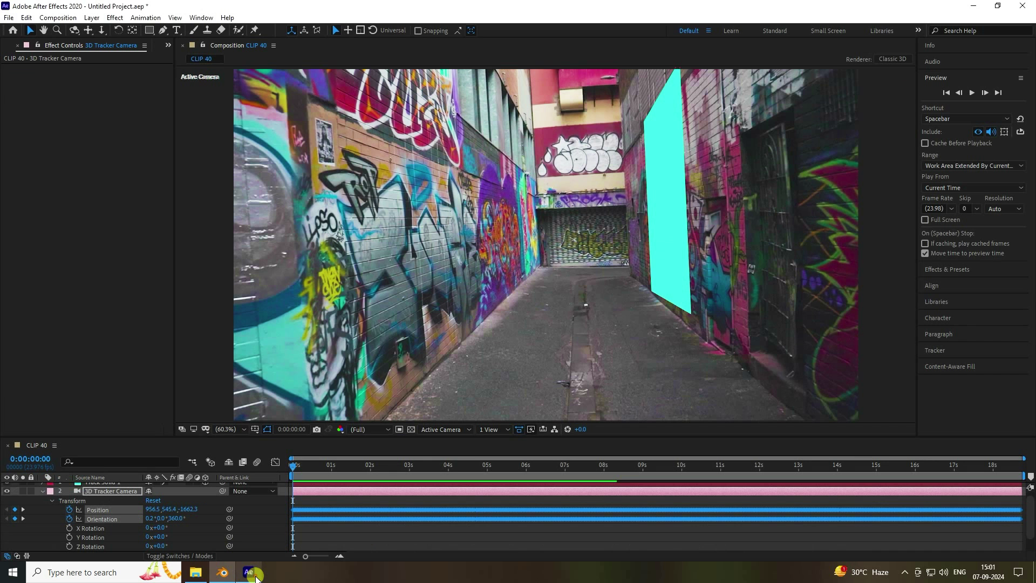
- Copy the 3D Tracker Camera's 29.39 mm focal length from its Camera Settings
{"action": "left_click", "coordinate": [99, 536]}
{"action": "left_click", "coordinate": [44, 496]}
{"action": "left_click", "coordinate": [44, 496]}
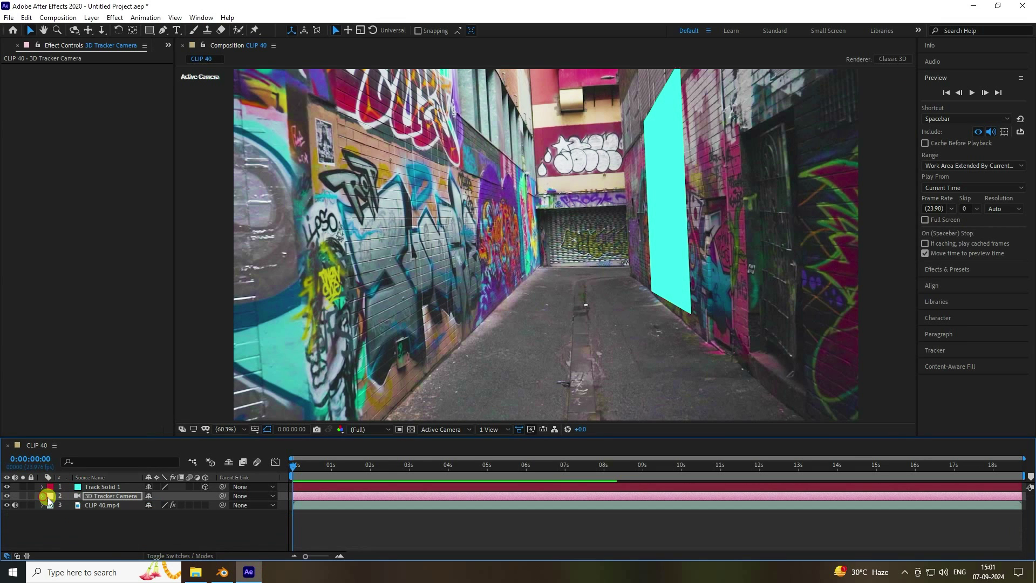
{"action": "double_click", "coordinate": [99, 496]}
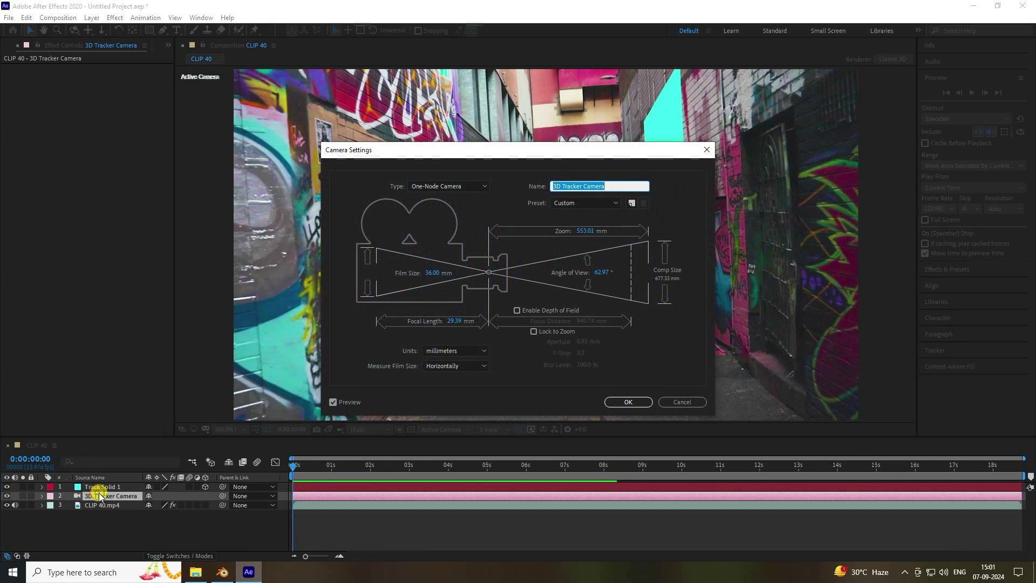
{"action": "left_click", "coordinate": [454, 322]}
{"action": "left_click", "coordinate": [628, 402]}
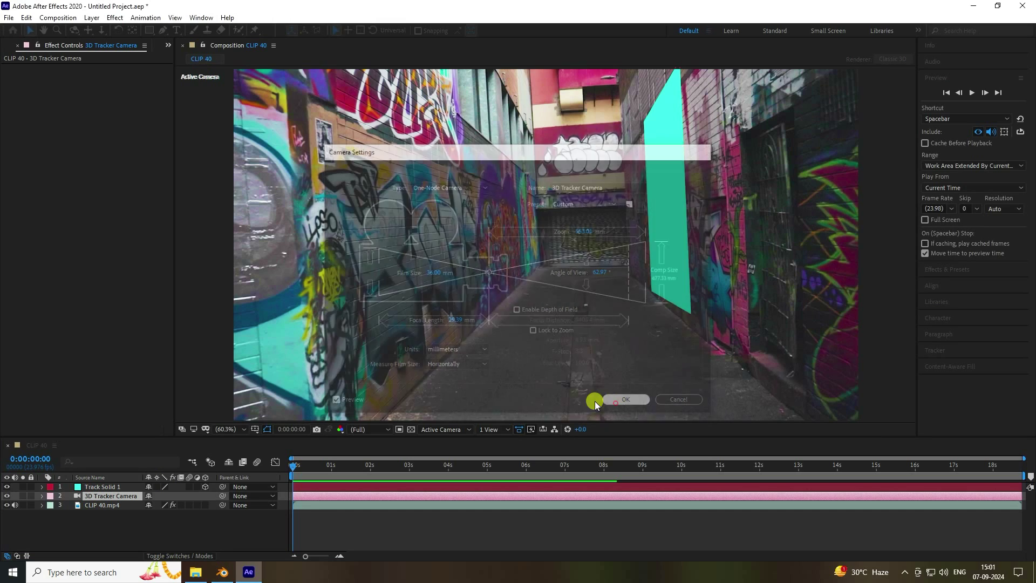
{"action": "key", "text": "alt+Tab"}
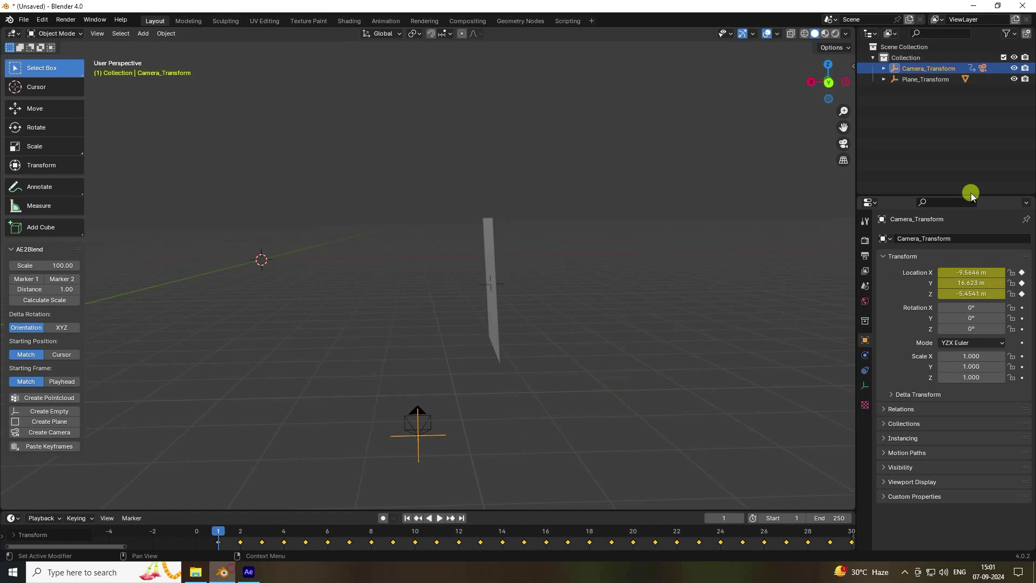
- Set the Blender tracked camera's focal length to 29.39 mm and view through it
{"action": "left_click", "coordinate": [983, 68]}
{"action": "left_click", "coordinate": [970, 291]}
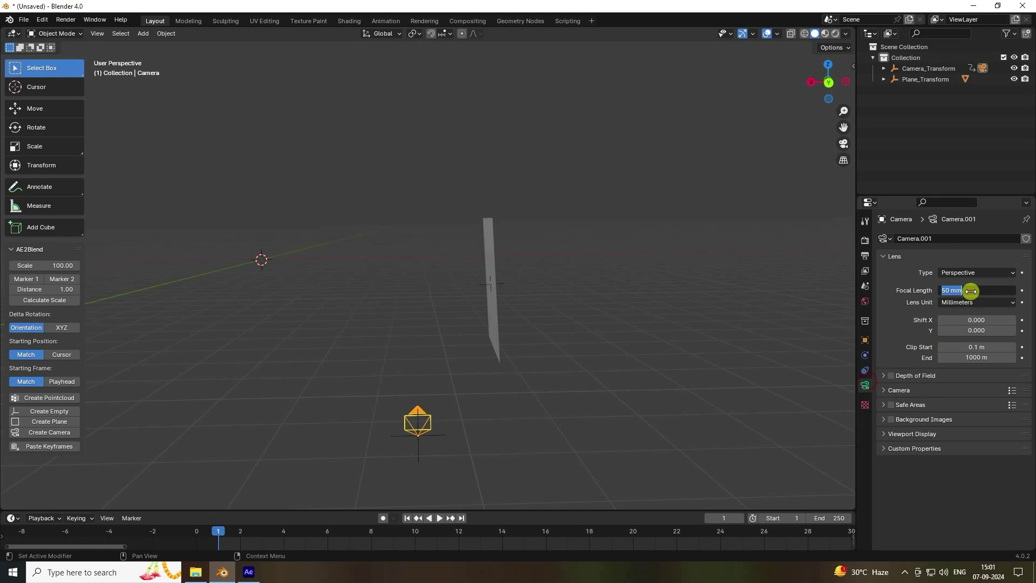
{"action": "key", "text": "Return"}
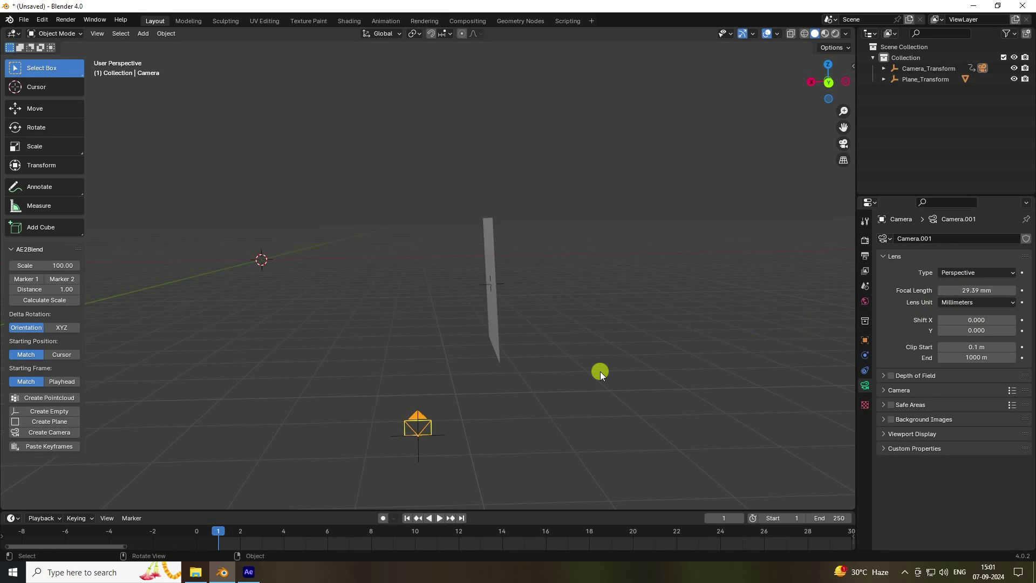
{"action": "key", "text": "KP_0"}
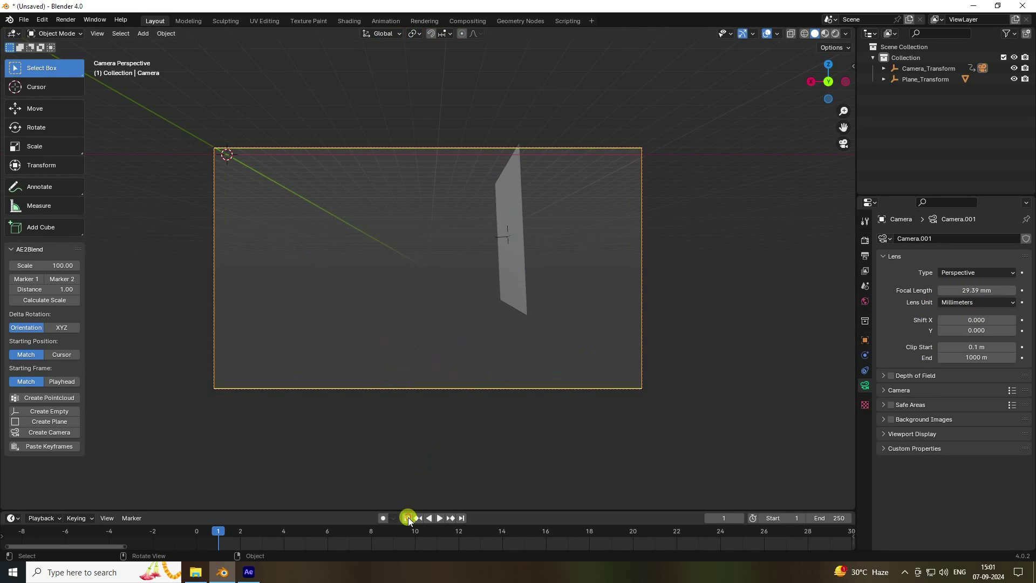
{"action": "middle_click_drag", "start_coordinate": [791, 535], "coordinate": [358, 534], "text": "ctrl"}
{"action": "left_click", "coordinate": [248, 572]}
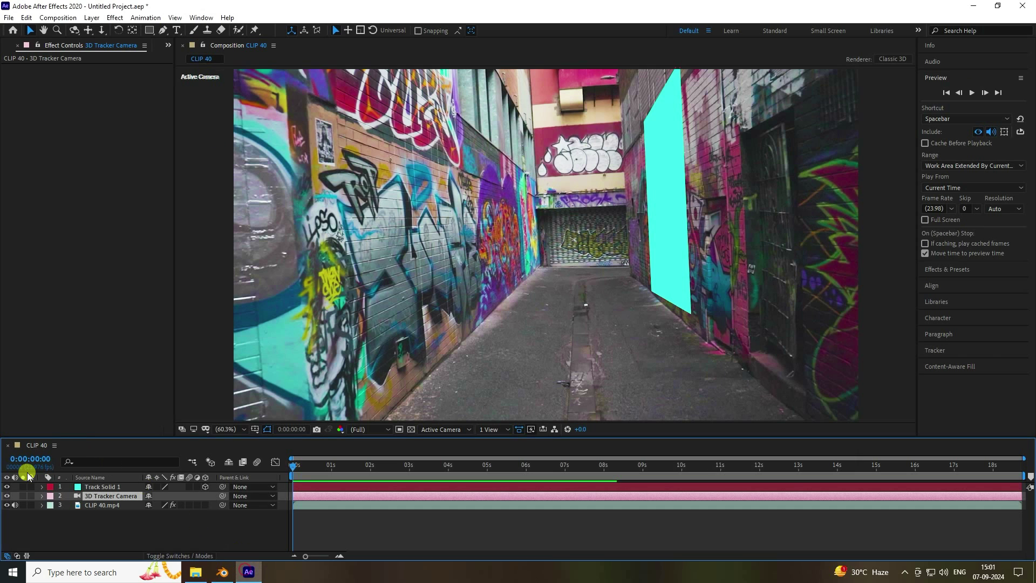
- Jump to the comp's last frame to read its 0:00:18:17 end, frame 449
{"action": "left_click", "coordinate": [1025, 465]}
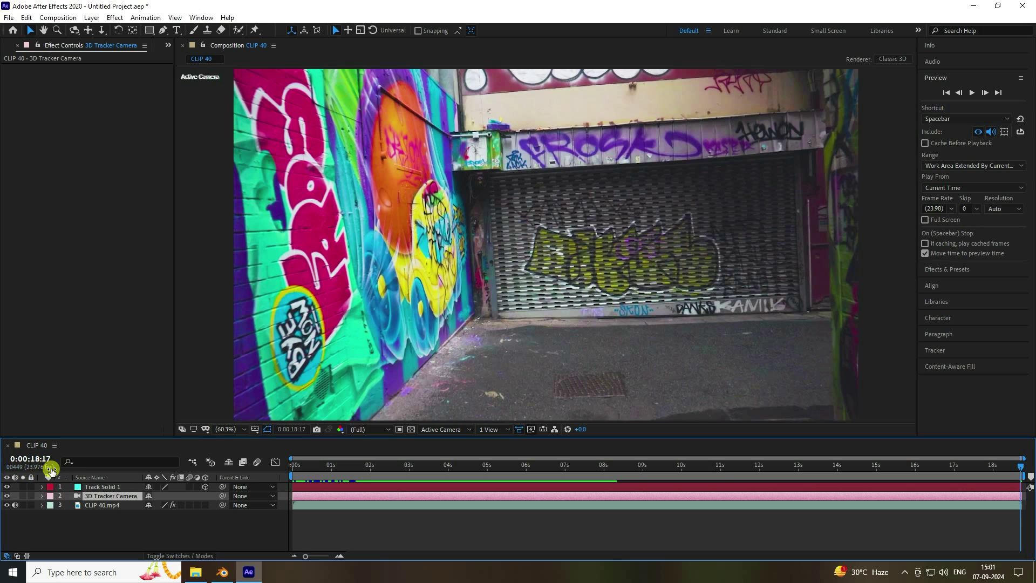
{"action": "key", "text": "alt+Tab"}
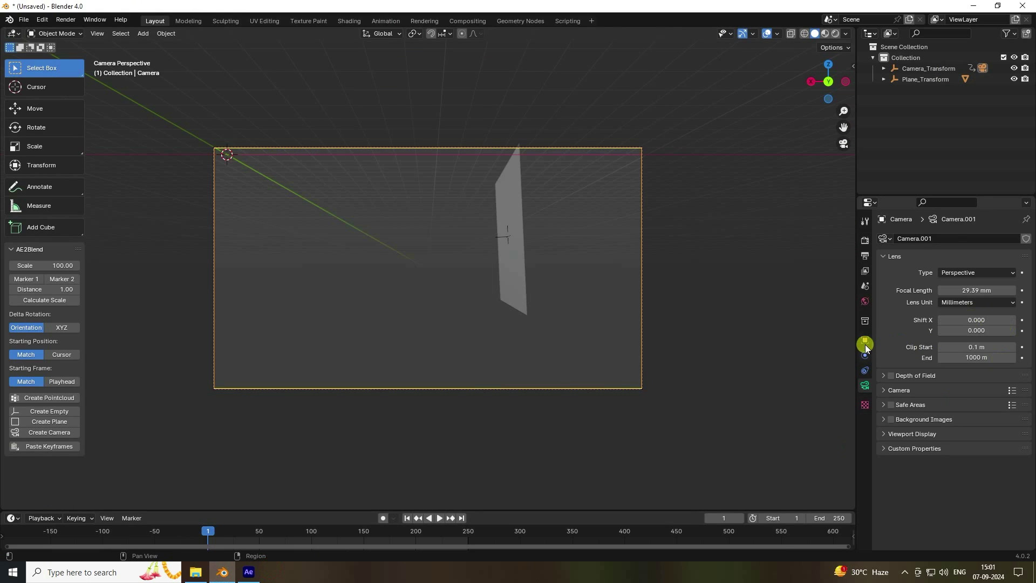
- Set the frame rate to 23.98 fps and the end frame to 449
{"action": "left_click", "coordinate": [865, 255]}
{"action": "left_click", "coordinate": [961, 337]}
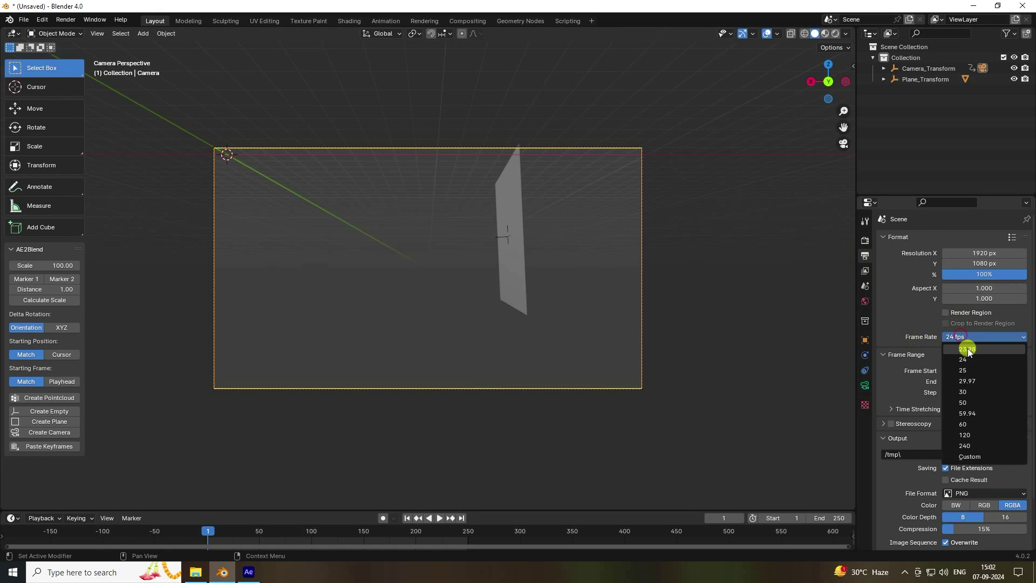
{"action": "left_click", "coordinate": [969, 350]}
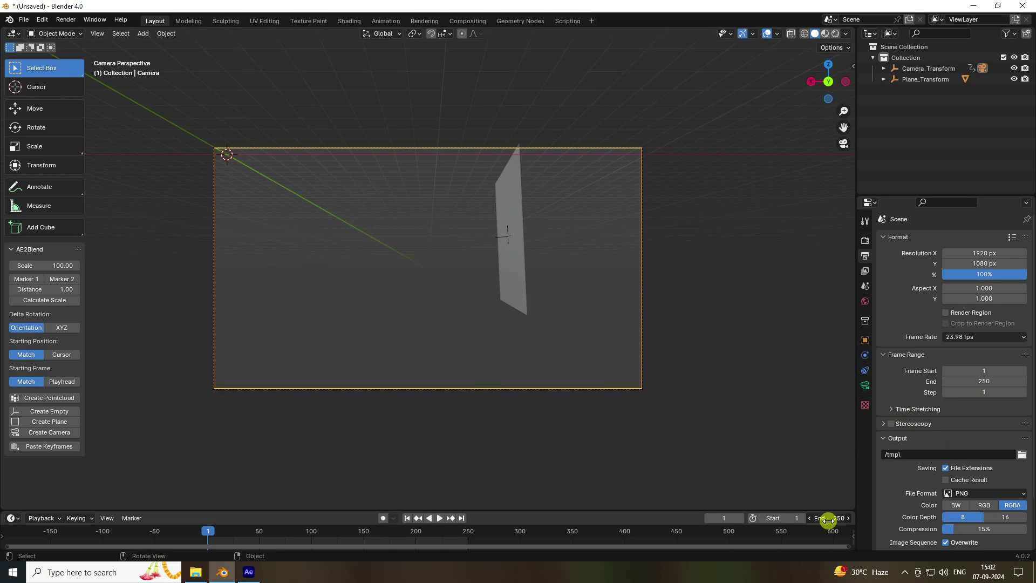
{"action": "key", "text": "Return"}
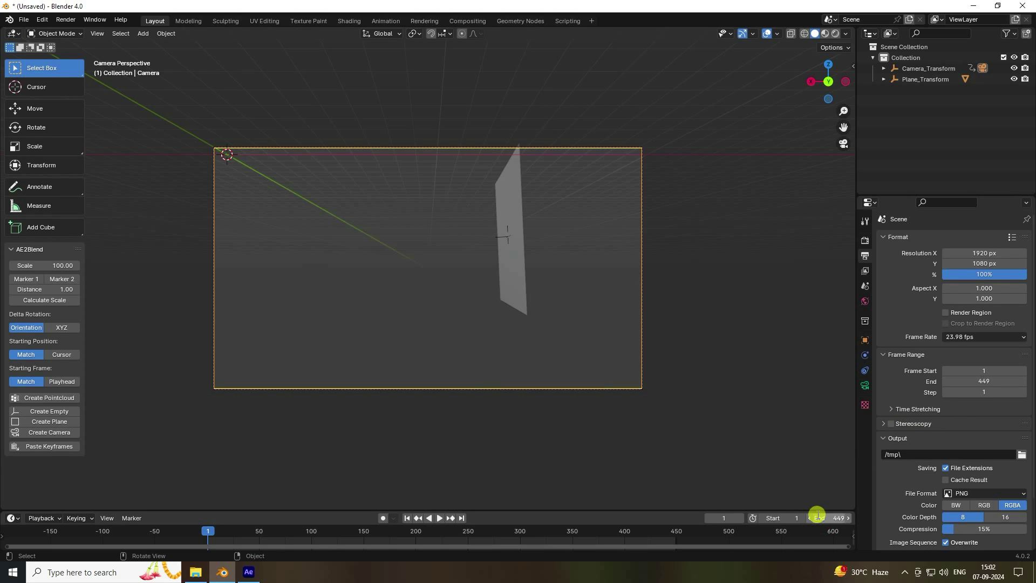
- Enable a background image slot on the tracked camera
{"action": "left_click", "coordinate": [981, 69]}
{"action": "left_click", "coordinate": [865, 385]}
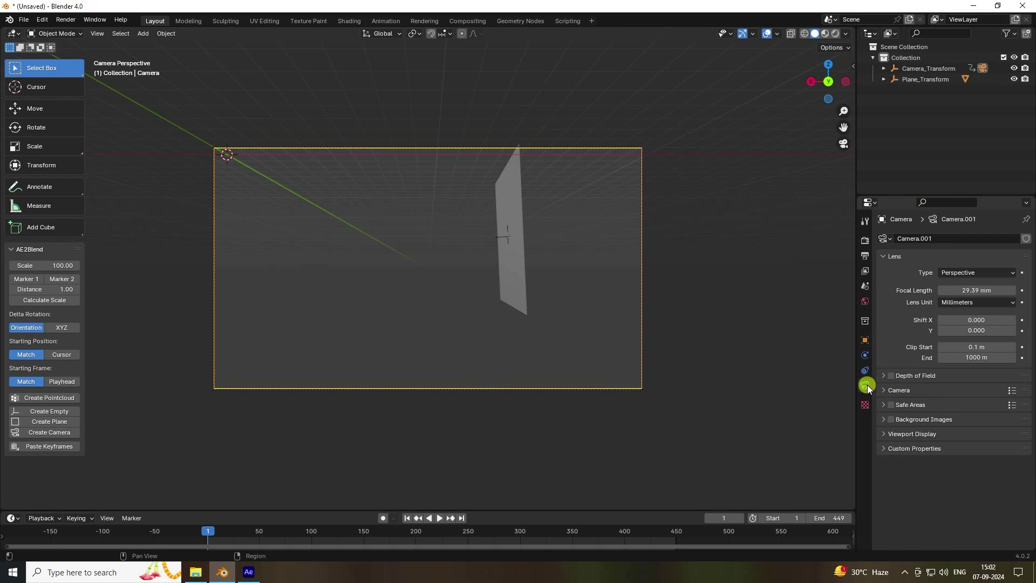
{"action": "left_click", "coordinate": [891, 420]}
{"action": "left_click", "coordinate": [884, 420]}
- Add a Movie Clip background image and load CLIP 40.mp4 from Desktop/New folder (2)
{"action": "left_click", "coordinate": [980, 435]}
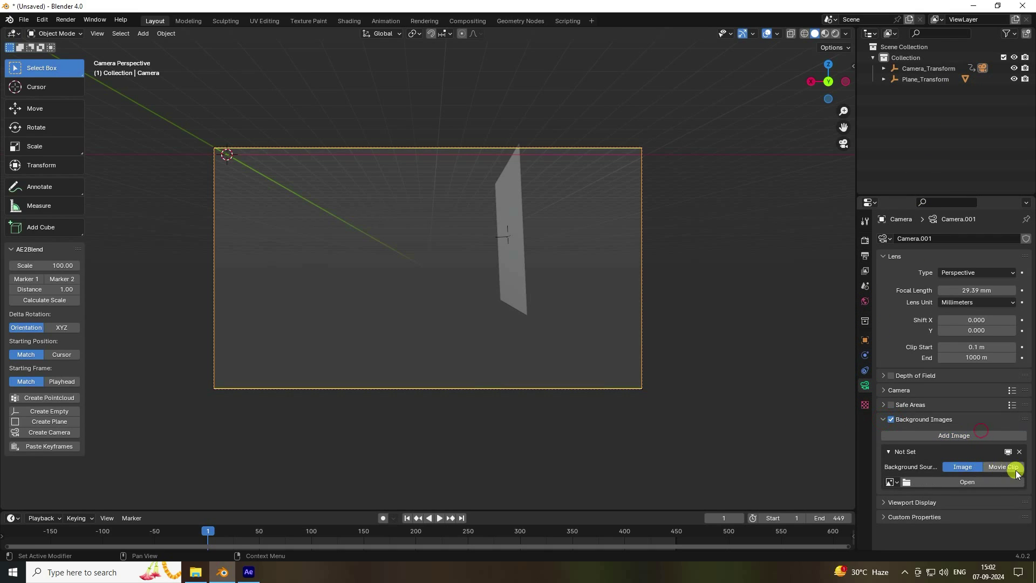
{"action": "left_click", "coordinate": [1005, 467]}
{"action": "left_click", "coordinate": [982, 501]}
{"action": "left_click", "coordinate": [273, 184]}
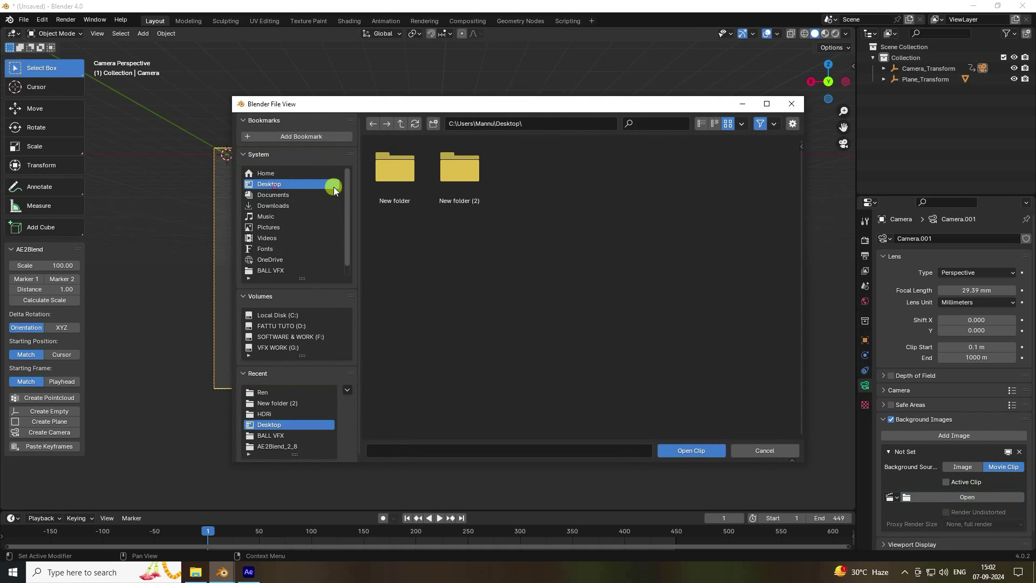
{"action": "double_click", "coordinate": [454, 185]}
{"action": "left_click", "coordinate": [522, 174]}
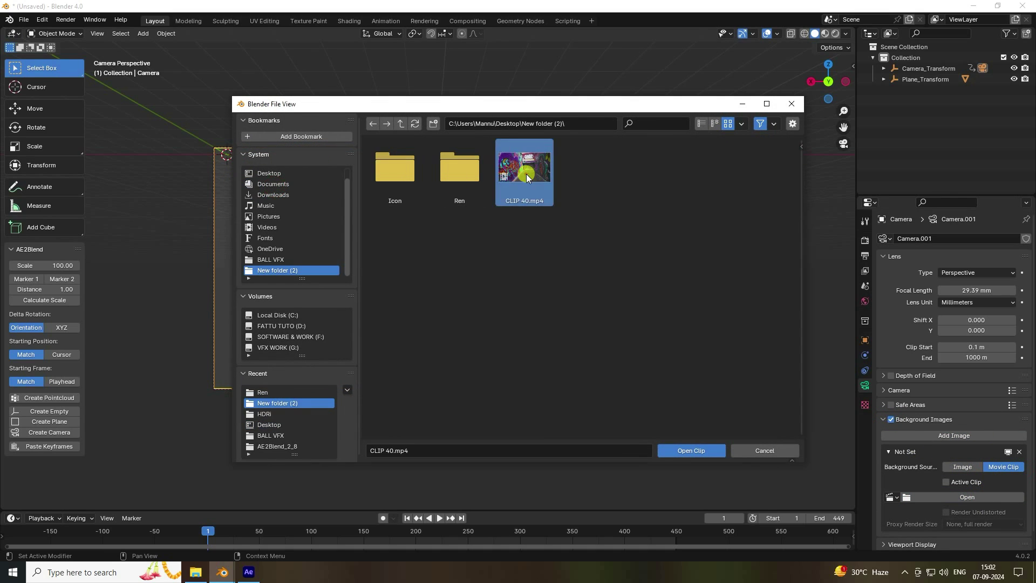
{"action": "left_click", "coordinate": [672, 449]}
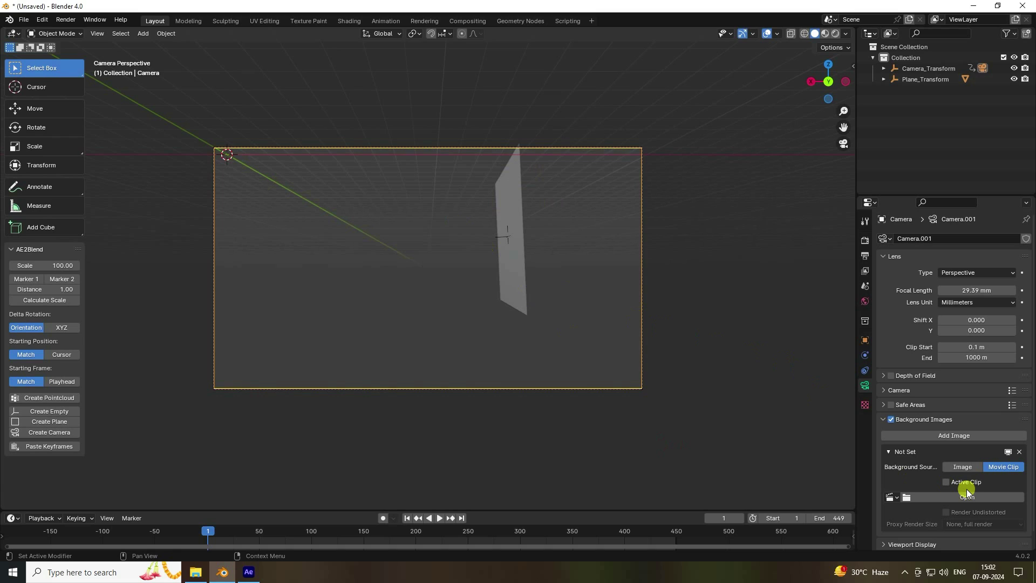
- Set the background clip's opacity to 1.0
{"action": "scroll", "coordinate": [901, 465], "scroll_direction": "down", "scroll_amount": 4}
{"action": "left_click_drag", "start_coordinate": [966, 472], "coordinate": [994, 468]}
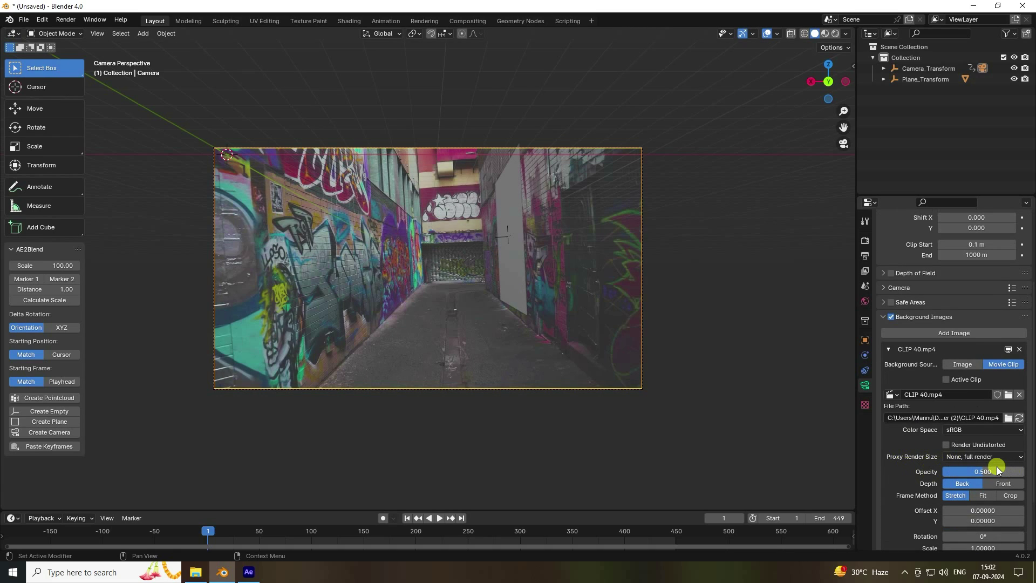
{"action": "scroll", "coordinate": [369, 186], "scroll_direction": "up", "scroll_amount": 2}
{"action": "scroll", "coordinate": [369, 187], "scroll_direction": "up", "scroll_amount": 2}
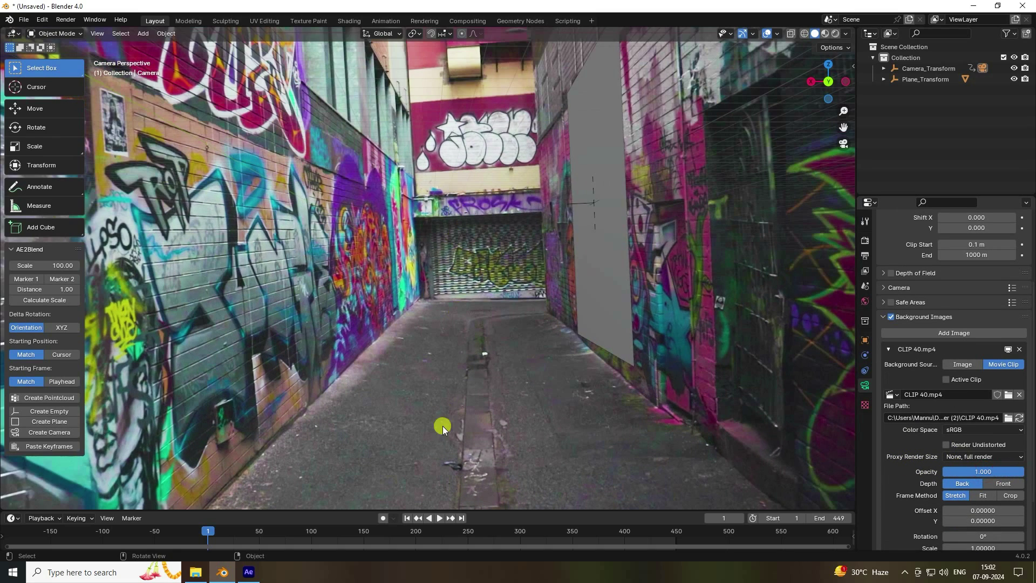
- Play the footage to check the camera track, then stop playback
{"action": "left_click", "coordinate": [439, 518]}
{"action": "scroll", "coordinate": [318, 393], "scroll_direction": "down", "scroll_amount": 4}
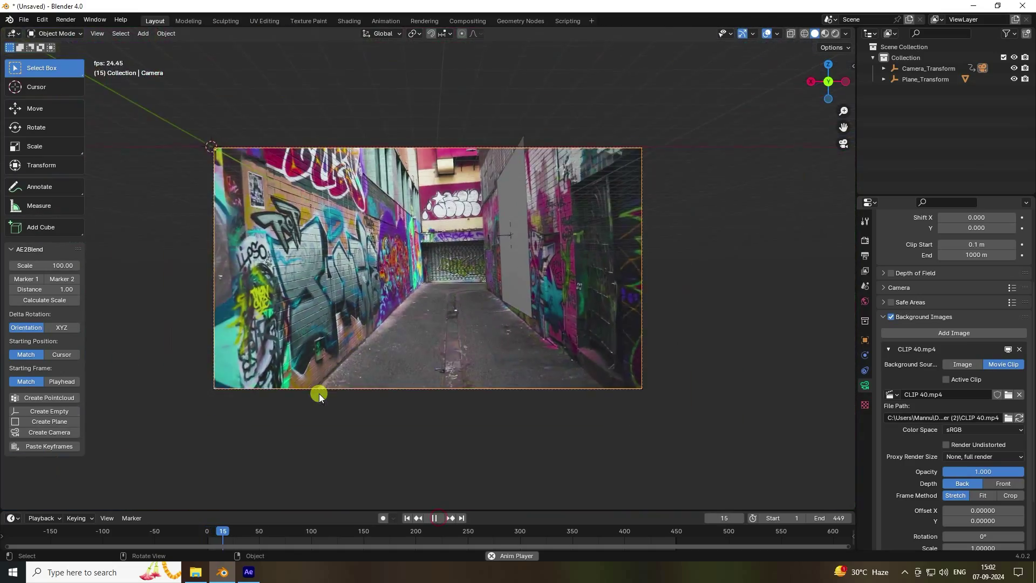
{"action": "scroll", "coordinate": [536, 320], "scroll_direction": "up", "scroll_amount": 4}
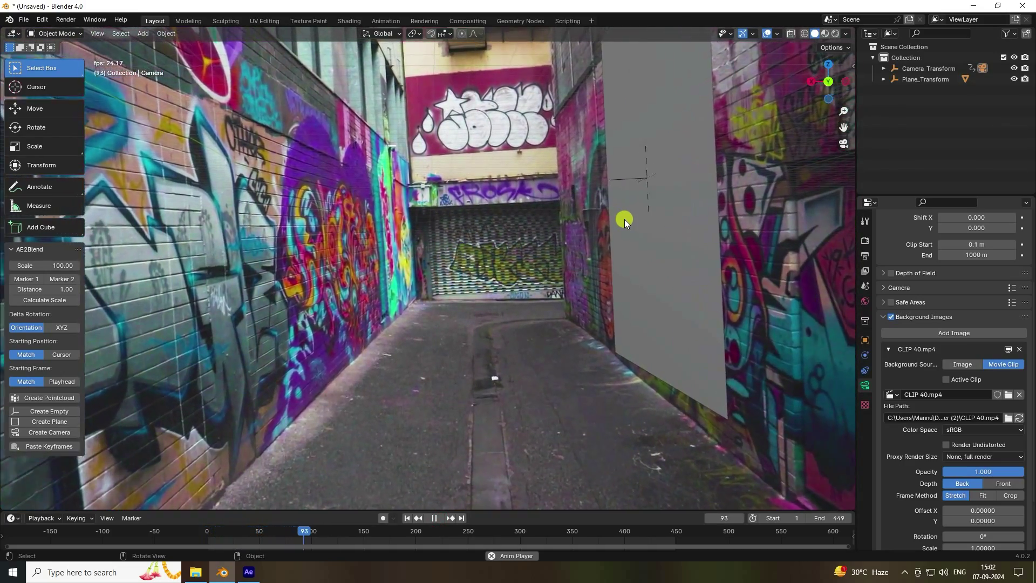
{"action": "scroll", "coordinate": [481, 307], "scroll_direction": "down", "scroll_amount": 2}
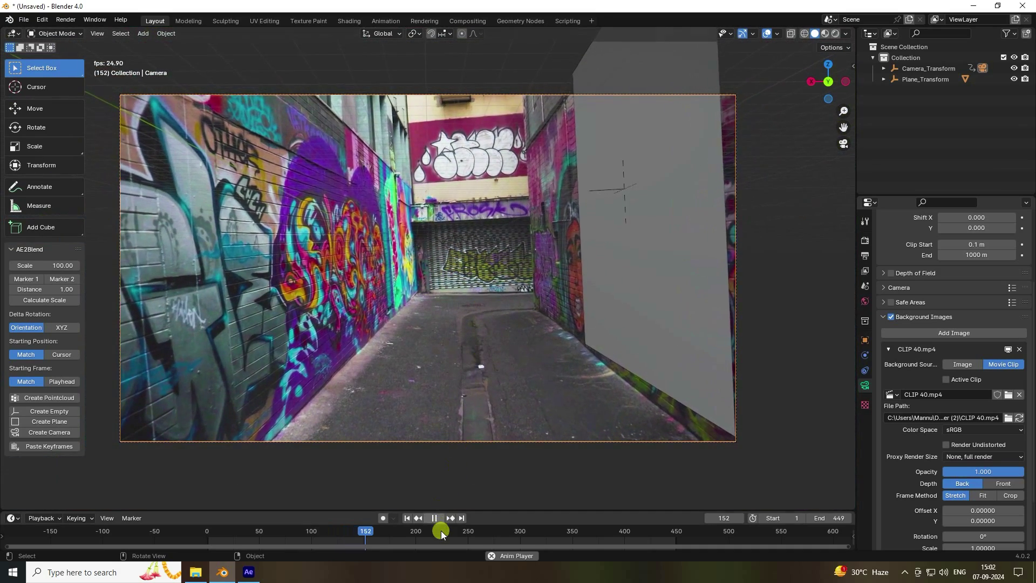
{"action": "left_click", "coordinate": [434, 517]}
- From the first frame, select the grey wall plane and enter Edit Mode
{"action": "left_click", "coordinate": [407, 517]}
{"action": "left_click", "coordinate": [542, 215]}
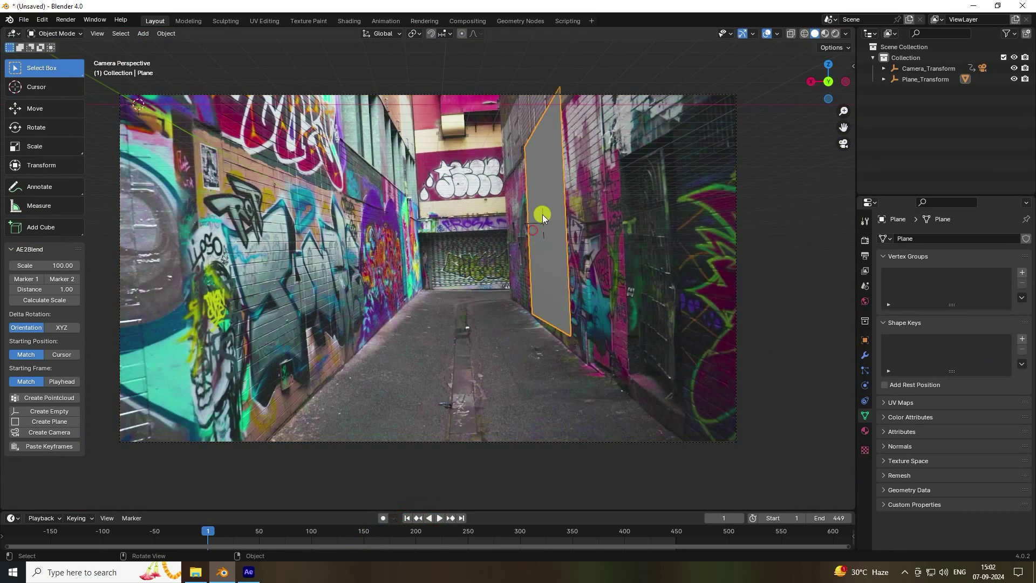
{"action": "scroll", "coordinate": [550, 219], "scroll_direction": "up", "scroll_amount": 3}
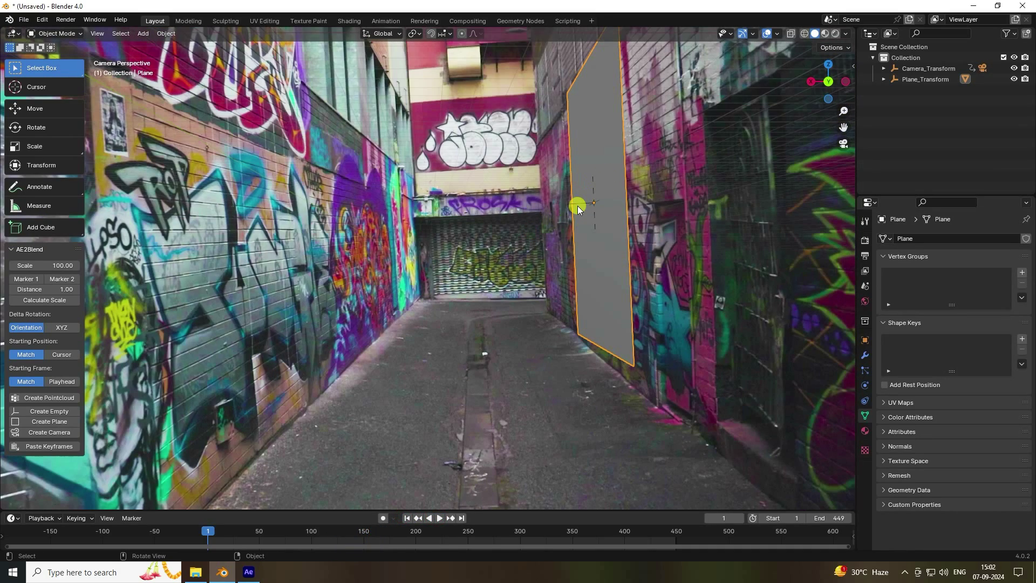
{"action": "left_click", "coordinate": [54, 34]}
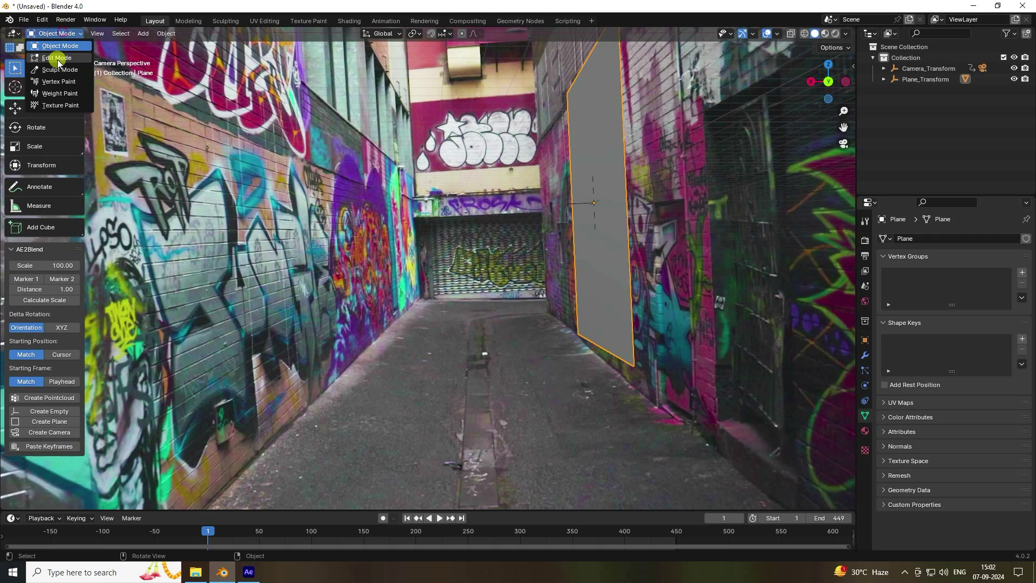
{"action": "left_click", "coordinate": [78, 34]}
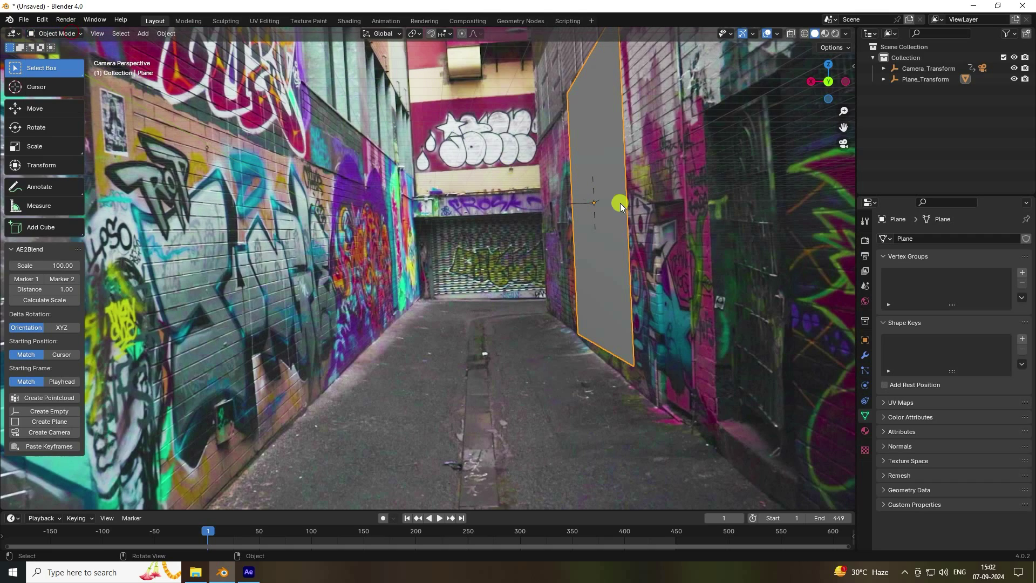
{"action": "left_click", "coordinate": [54, 33]}
{"action": "left_click", "coordinate": [54, 58]}
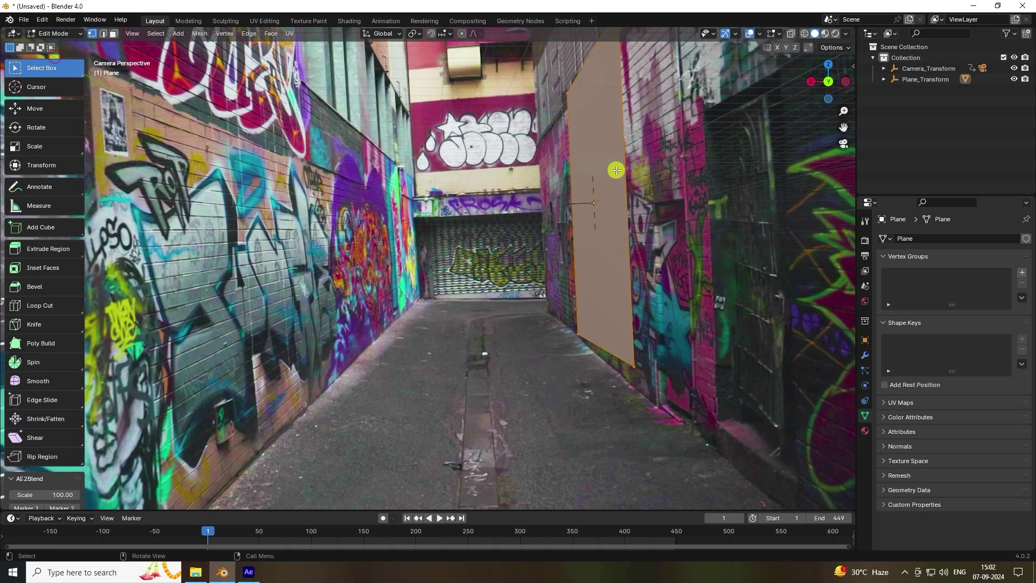
- Slide the plane's edge along Y with the move gizmo, then return to camera view
{"action": "left_click", "coordinate": [594, 400]}
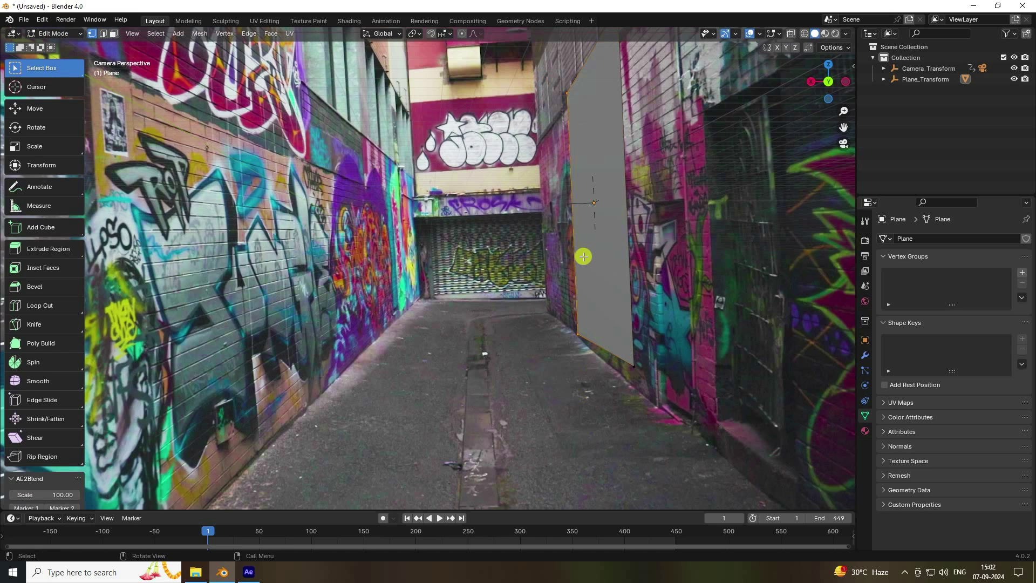
{"action": "middle_click_drag", "start_coordinate": [579, 214], "coordinate": [624, 246]}
{"action": "middle_click_drag", "start_coordinate": [605, 226], "coordinate": [534, 210]}
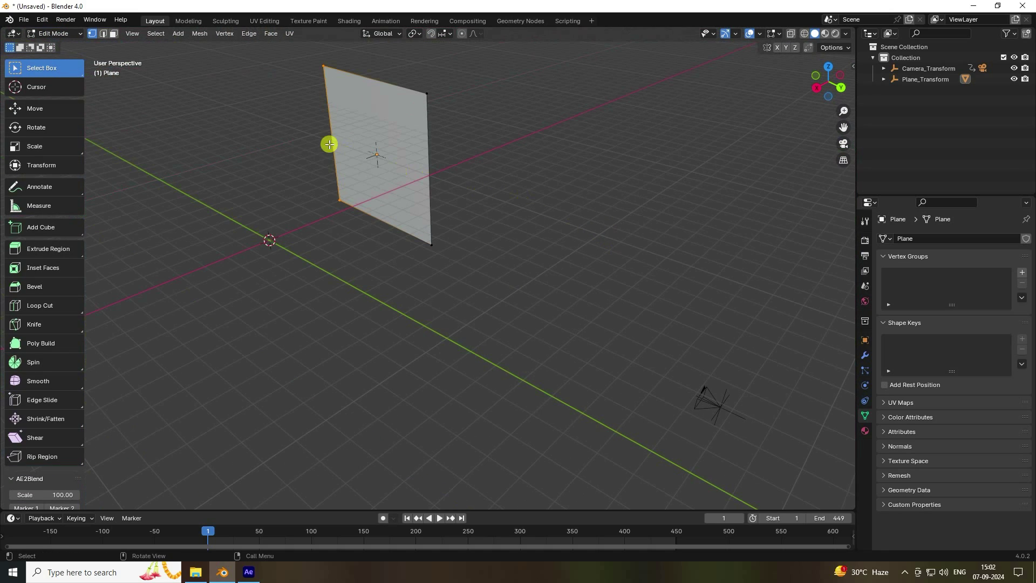
{"action": "middle_click_drag", "start_coordinate": [268, 160], "coordinate": [525, 326]}
{"action": "left_click", "coordinate": [37, 107]}
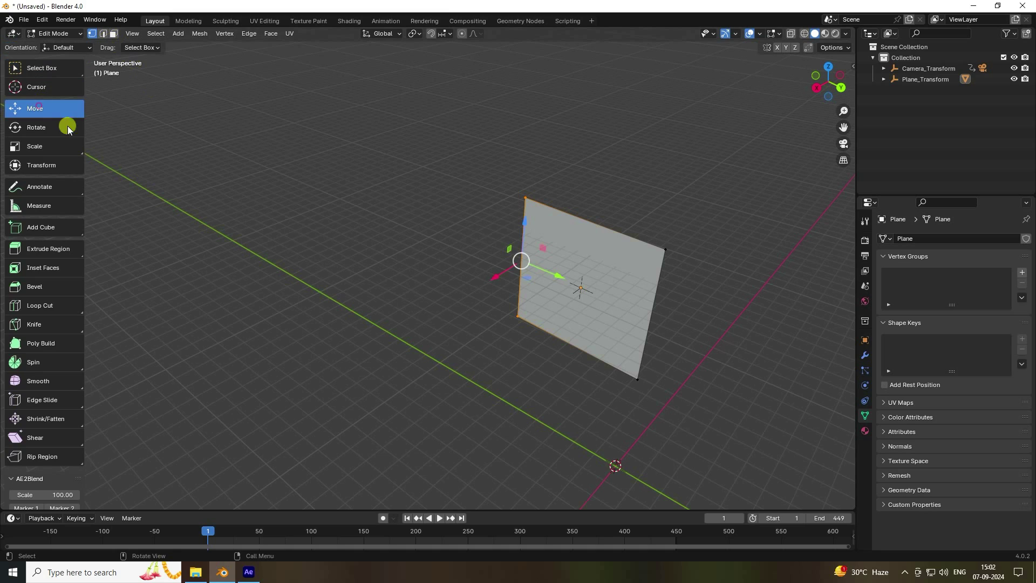
{"action": "left_click_drag", "start_coordinate": [557, 279], "coordinate": [416, 235]}
{"action": "key", "text": "KP_0"}
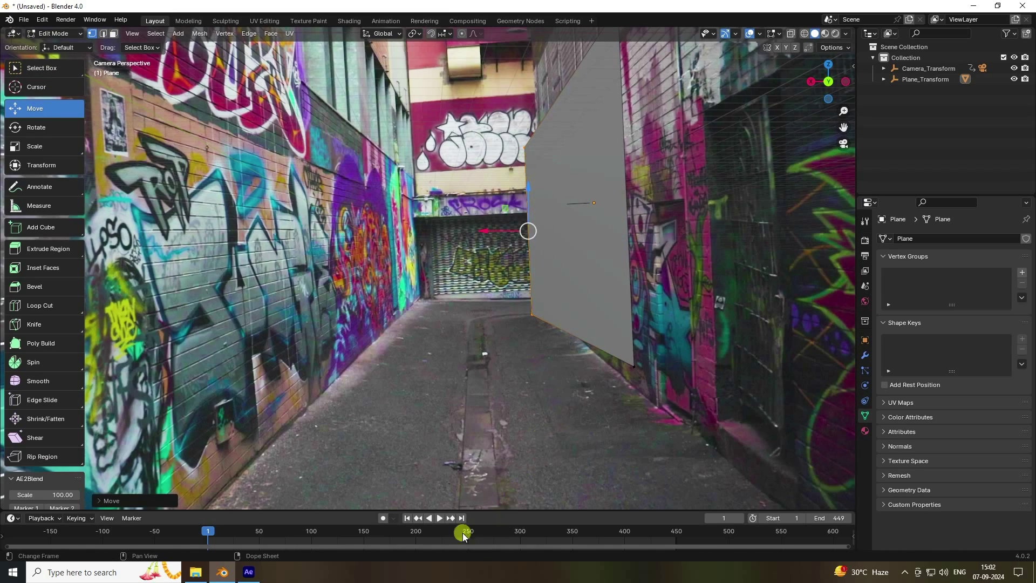
- At frame 395 with X-ray on, shift the plane's vertical edges to align with the right wall
{"action": "left_click_drag", "start_coordinate": [406, 533], "coordinate": [619, 531]}
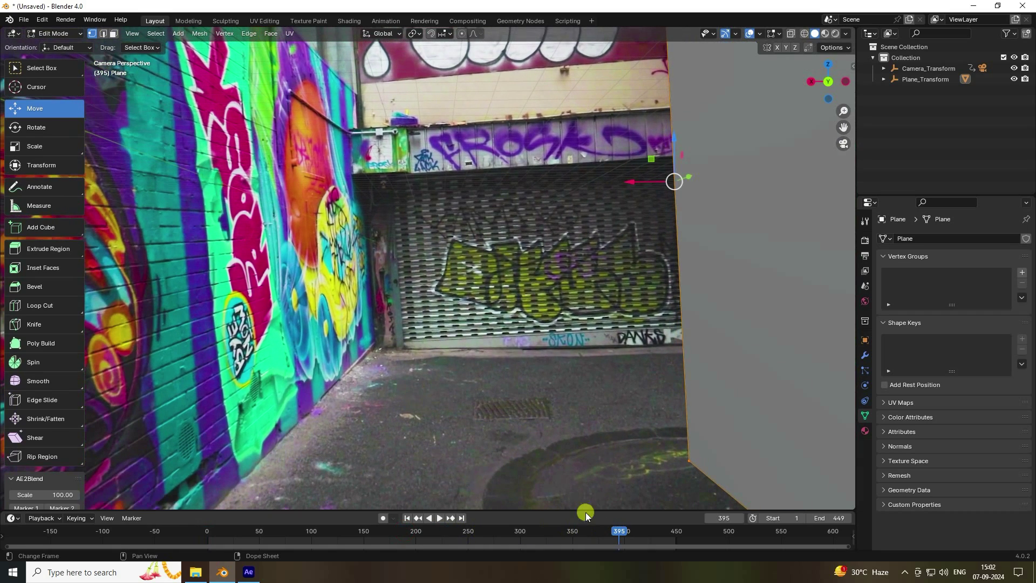
{"action": "scroll", "coordinate": [549, 326], "scroll_direction": "down", "scroll_amount": 3}
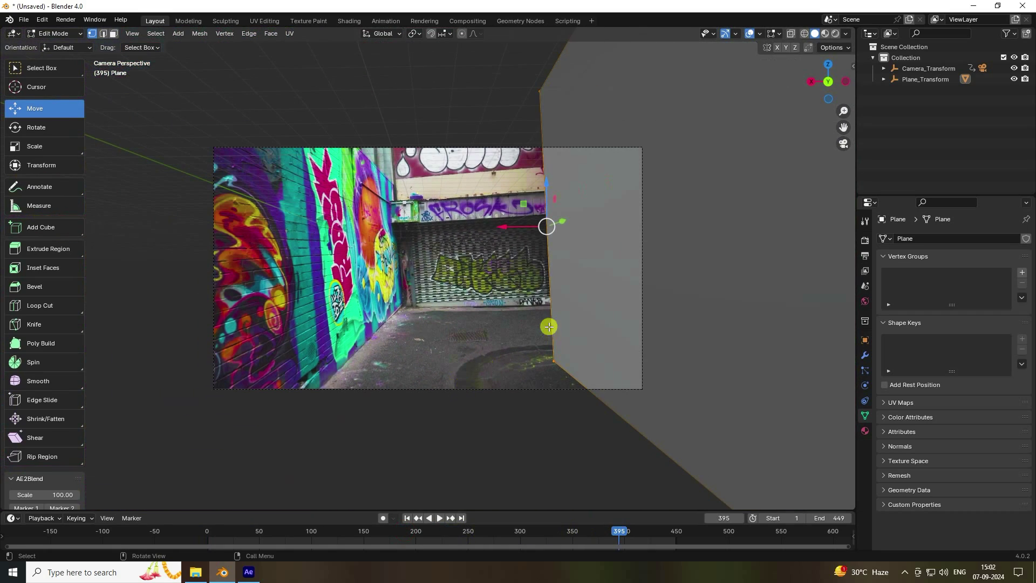
{"action": "left_click", "coordinate": [805, 34]}
{"action": "scroll", "coordinate": [592, 207], "scroll_direction": "up", "scroll_amount": 2}
{"action": "left_click_drag", "start_coordinate": [559, 208], "coordinate": [599, 205]}
{"action": "left_click", "coordinate": [408, 518]}
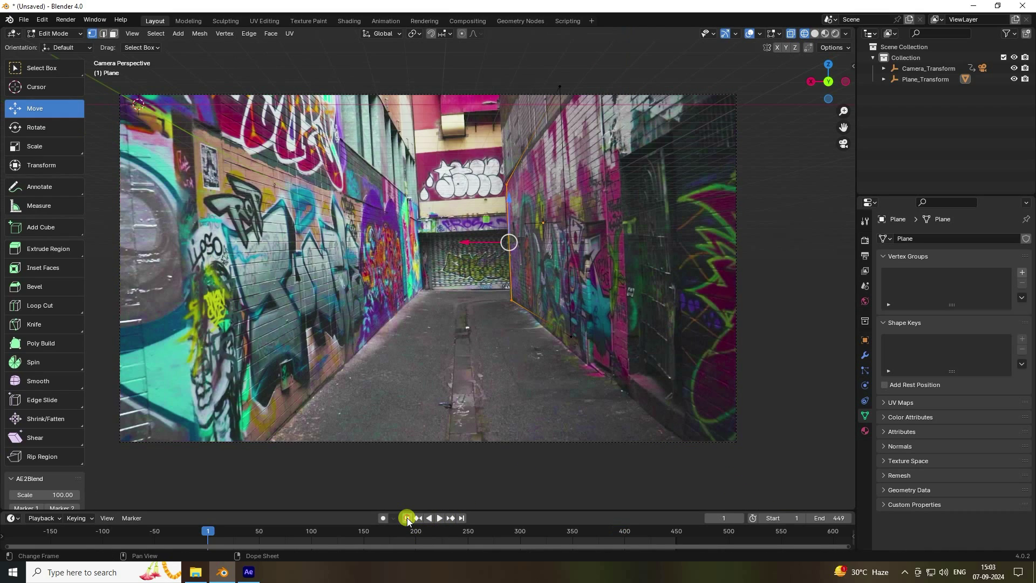
{"action": "scroll", "coordinate": [538, 285], "scroll_direction": "up", "scroll_amount": 3}
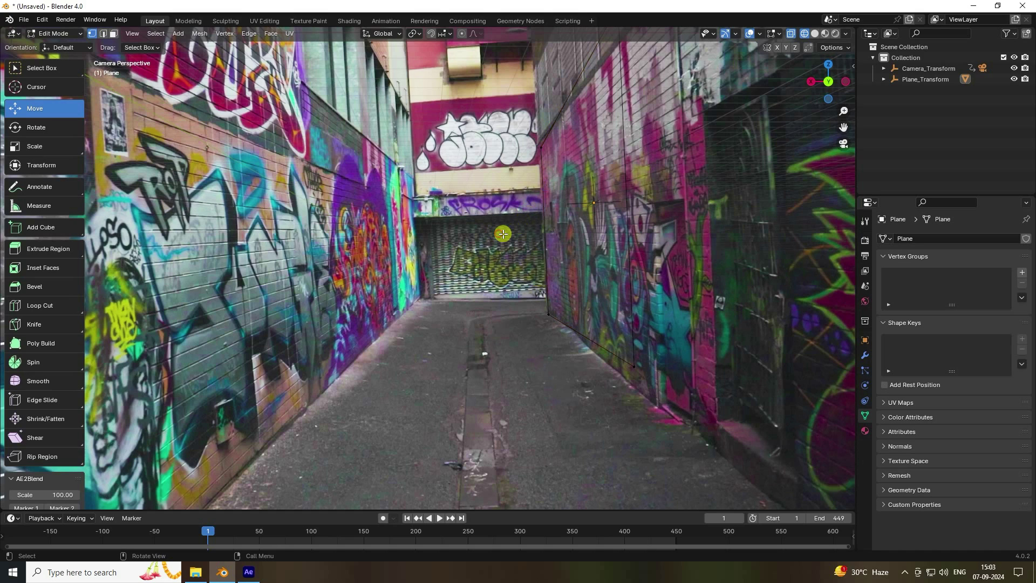
{"action": "left_click", "coordinate": [547, 270]}
{"action": "left_click_drag", "start_coordinate": [506, 229], "coordinate": [506, 236]}
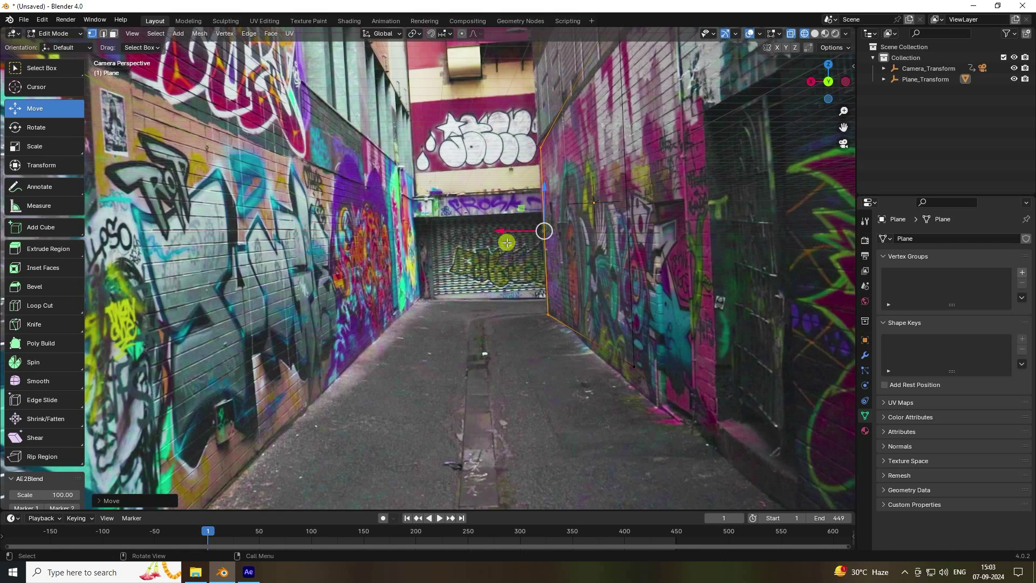
- Play and scrub the footage to verify alignment, rewind, and box-select the right edge
{"action": "left_click", "coordinate": [439, 518]}
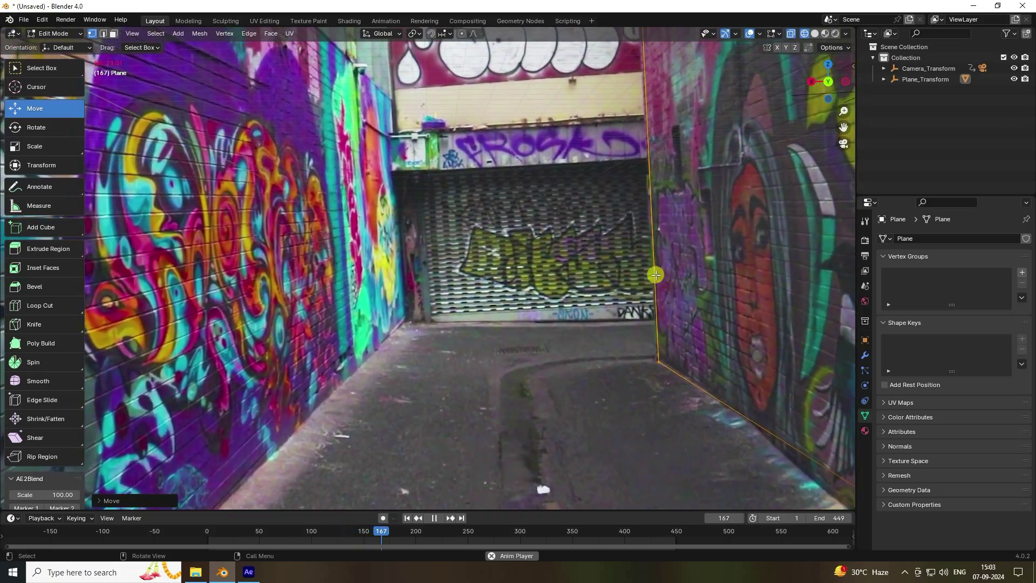
{"action": "left_click_drag", "start_coordinate": [441, 529], "coordinate": [577, 530]}
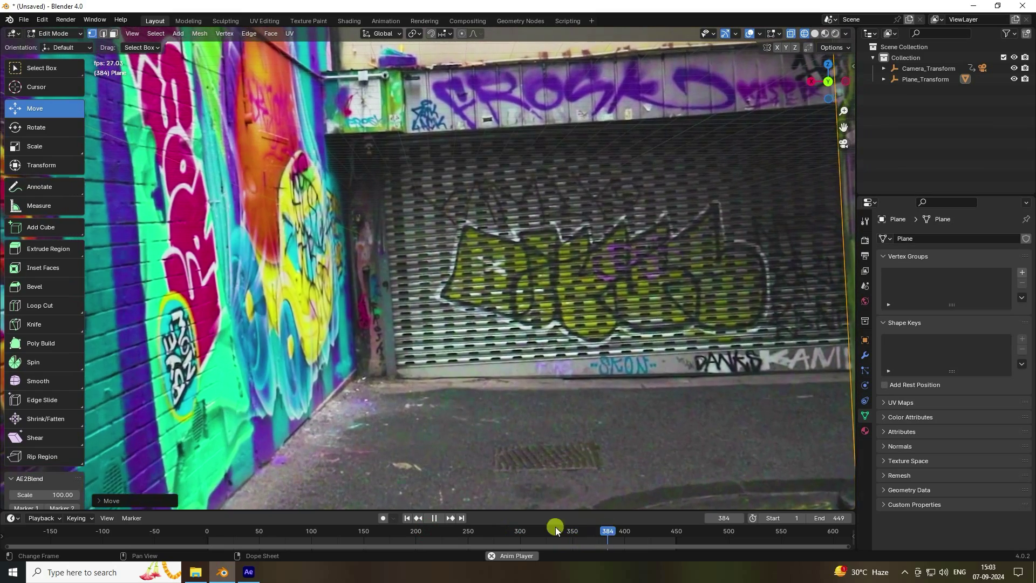
{"action": "left_click", "coordinate": [434, 517]}
{"action": "left_click", "coordinate": [407, 517]}
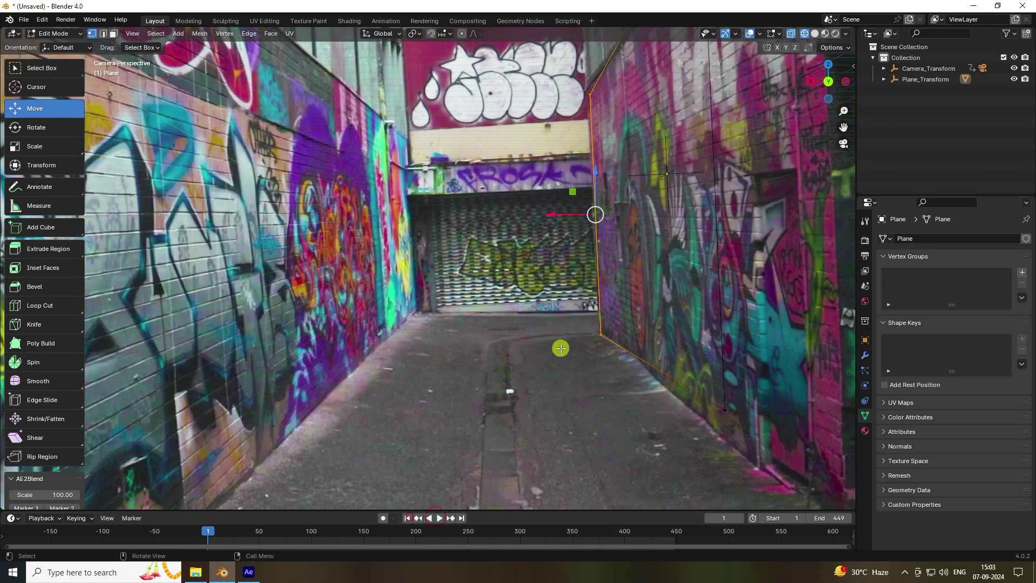
{"action": "left_click_drag", "start_coordinate": [642, 55], "coordinate": [545, 351]}
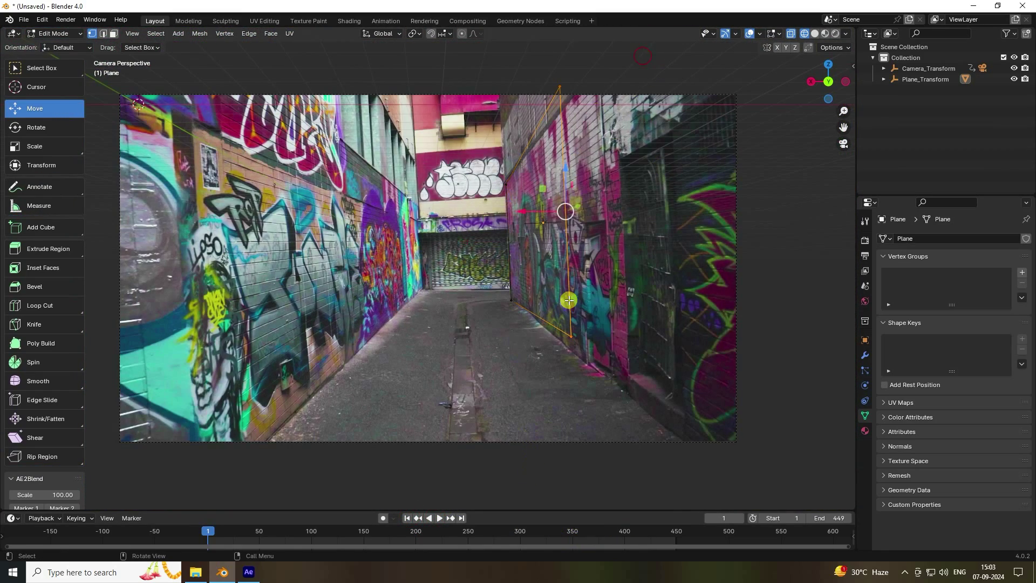
- Reselect the right-edge vertices and push them outward along X
{"action": "middle_click_drag", "start_coordinate": [556, 230], "coordinate": [654, 265]}
{"action": "left_click", "coordinate": [652, 95]}
{"action": "left_click_drag", "start_coordinate": [653, 92], "coordinate": [569, 342]}
{"action": "left_click_drag", "start_coordinate": [653, 220], "coordinate": [828, 248]}
{"action": "scroll", "coordinate": [612, 248], "scroll_direction": "down", "scroll_amount": 3}
- Compare the plane against the footage in camera view and rewind to the first frame
{"action": "middle_click_drag", "start_coordinate": [612, 248], "coordinate": [527, 234]}
{"action": "key", "text": "KP_0"}
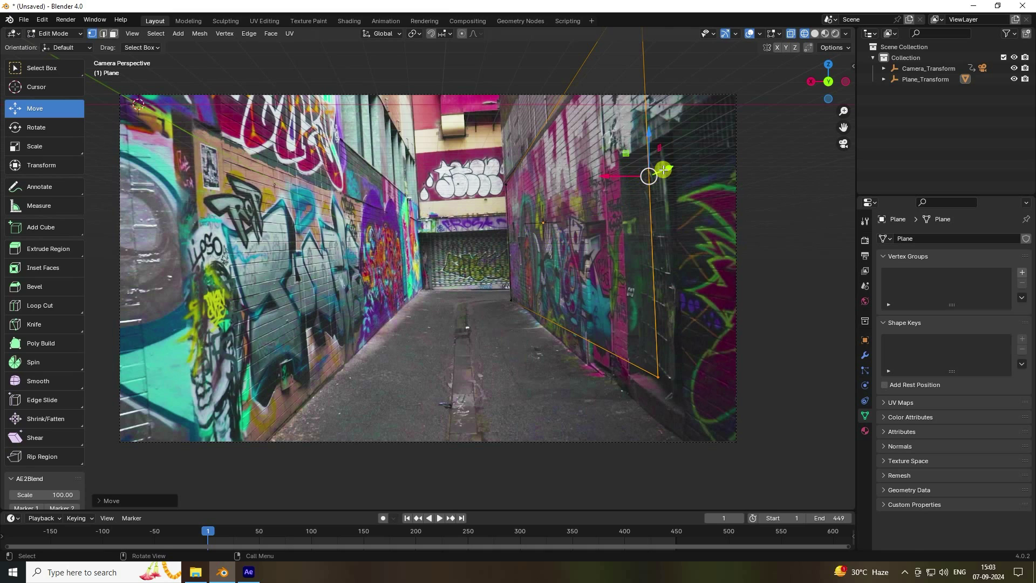
{"action": "key", "text": "KP_0"}
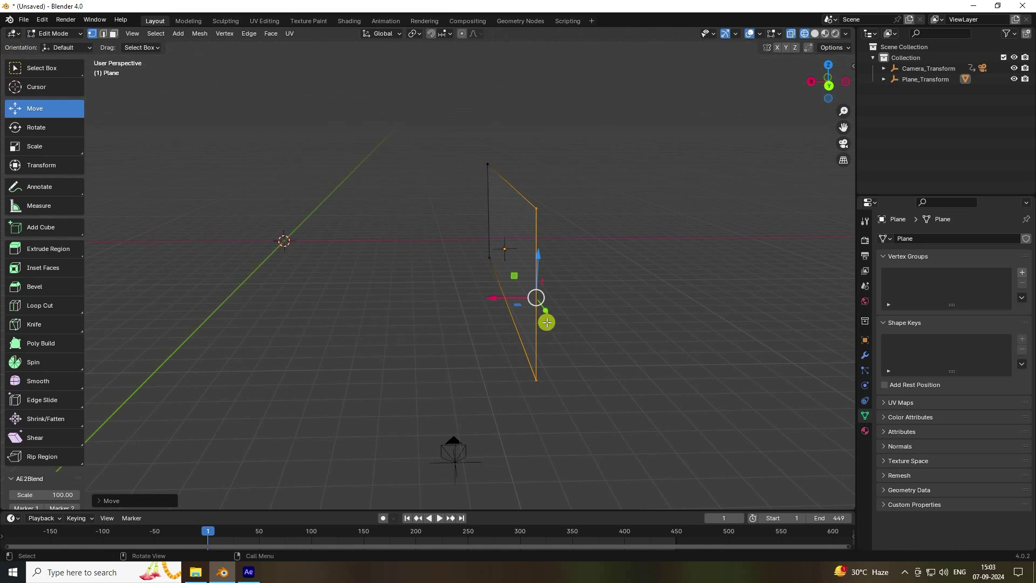
{"action": "middle_click_drag", "start_coordinate": [551, 312], "coordinate": [579, 358]}
{"action": "key", "text": "KP_0"}
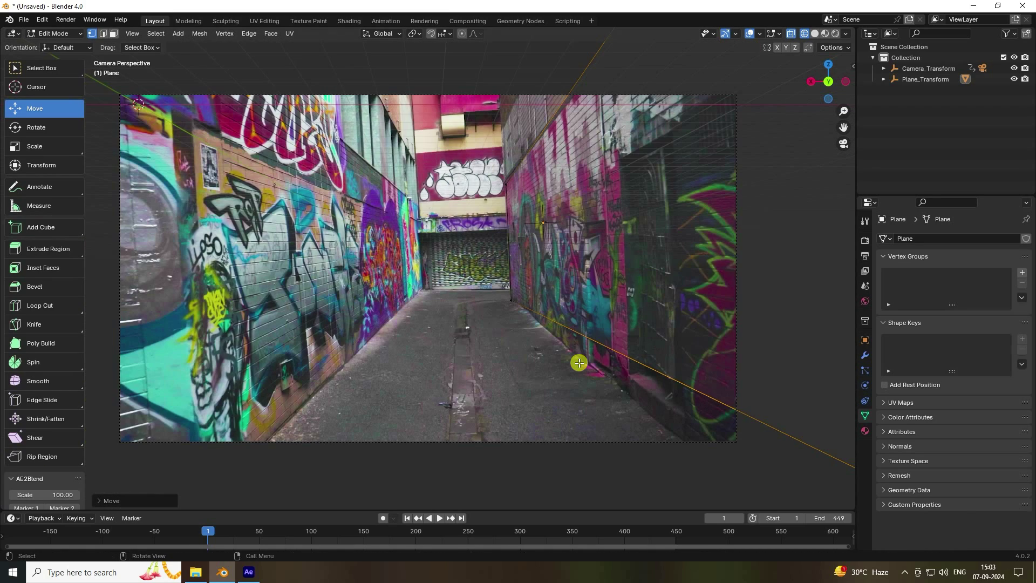
{"action": "scroll", "coordinate": [551, 343], "scroll_direction": "down", "scroll_amount": 2}
{"action": "left_click", "coordinate": [407, 518]}
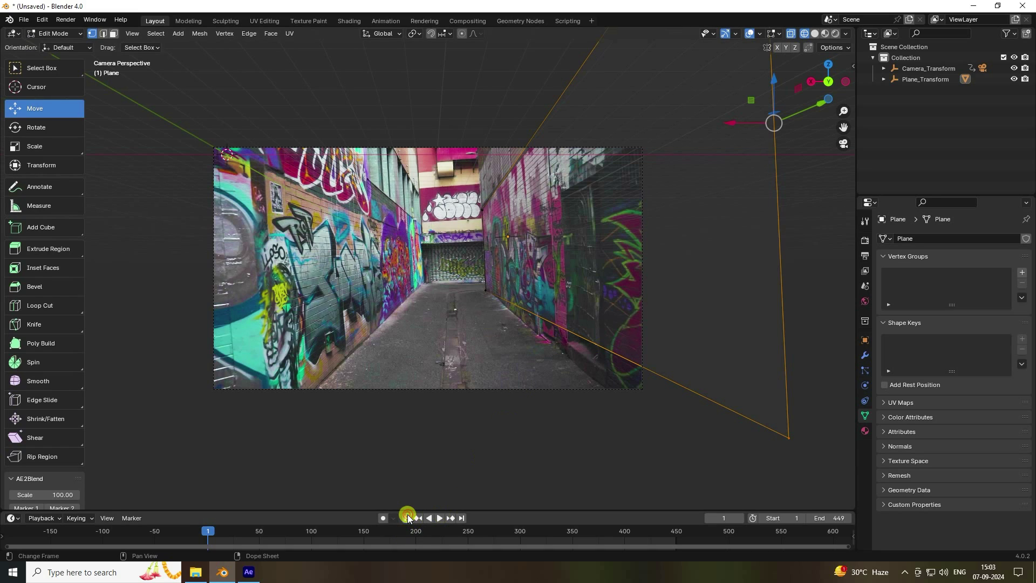
- Move the selected vertices slightly along Y and lower them along Z
{"action": "key", "text": "KP_0"}
{"action": "left_click_drag", "start_coordinate": [582, 364], "coordinate": [575, 354]}
{"action": "key", "text": "KP_0"}
{"action": "left_click_drag", "start_coordinate": [735, 100], "coordinate": [733, 186]}
{"action": "scroll", "coordinate": [465, 263], "scroll_direction": "up", "scroll_amount": 2}
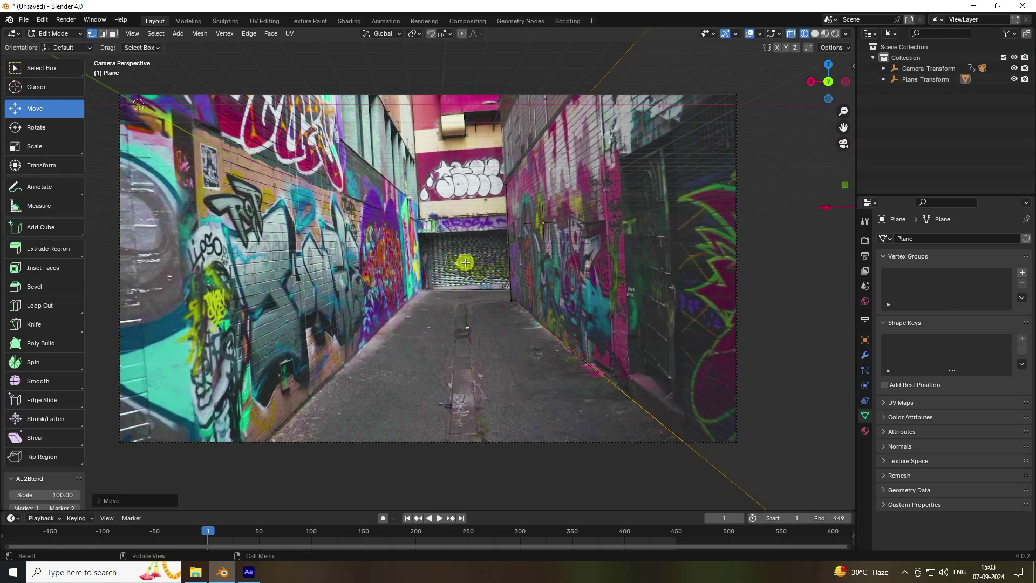
{"action": "scroll", "coordinate": [559, 398], "scroll_direction": "down", "scroll_amount": 1}
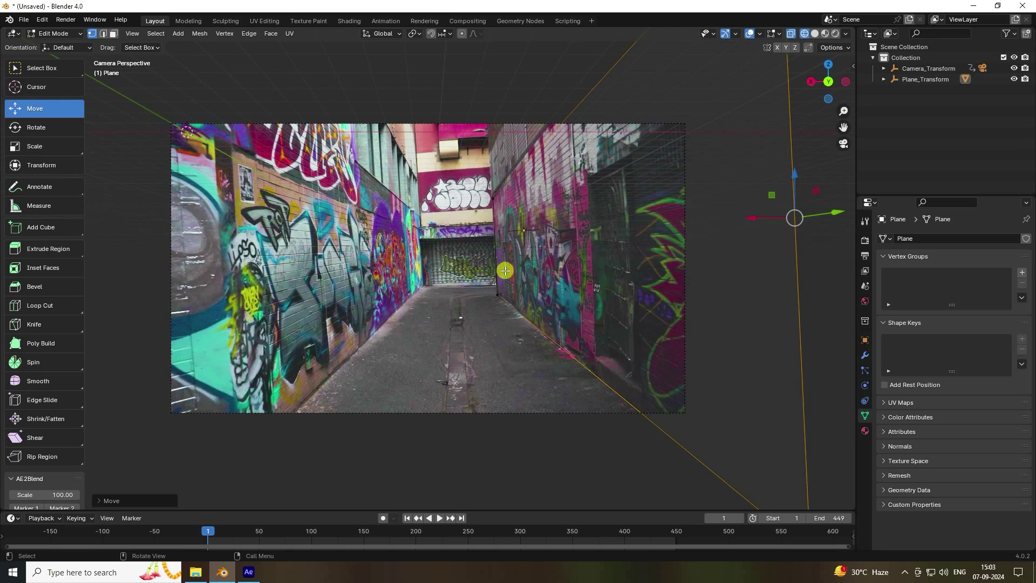
{"action": "scroll", "coordinate": [499, 271], "scroll_direction": "down", "scroll_amount": 2}
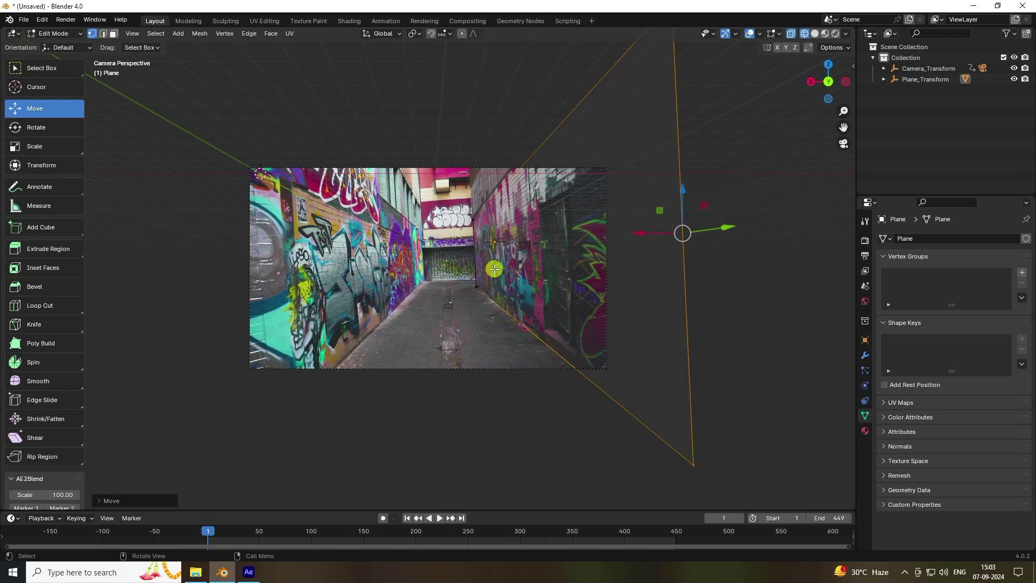
{"action": "scroll", "coordinate": [547, 296], "scroll_direction": "up", "scroll_amount": 4, "text": "shift"}
- Raise the top wall vertices about 1.067 m along Z, then return to Object Mode
{"action": "left_click_drag", "start_coordinate": [359, 175], "coordinate": [507, 378]}
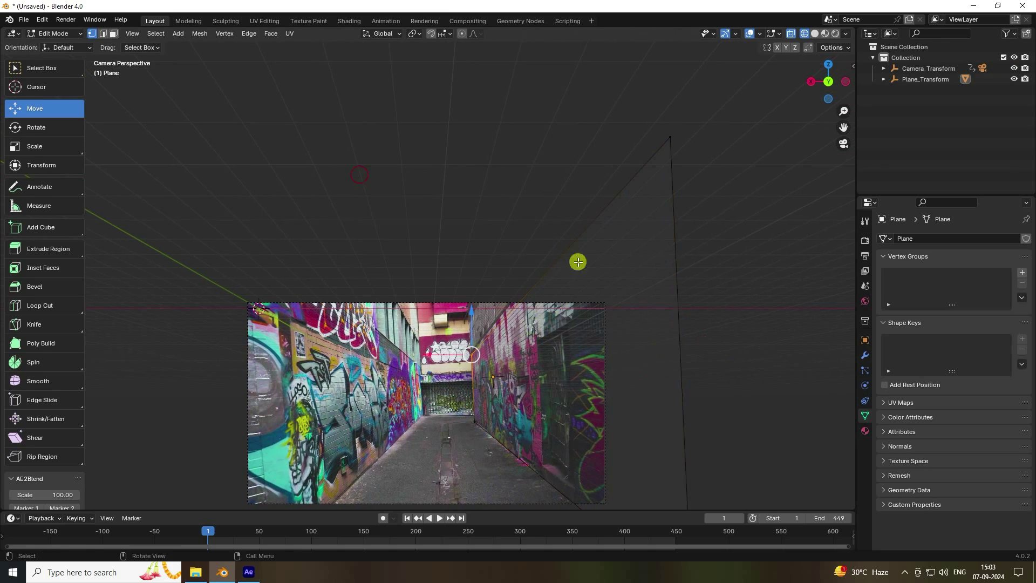
{"action": "left_click_drag", "start_coordinate": [495, 290], "coordinate": [505, 247]}
{"action": "scroll", "coordinate": [543, 347], "scroll_direction": "up", "scroll_amount": 2}
{"action": "scroll", "coordinate": [557, 171], "scroll_direction": "down", "scroll_amount": 3, "text": "shift"}
{"action": "scroll", "coordinate": [544, 170], "scroll_direction": "up", "scroll_amount": 3}
{"action": "scroll", "coordinate": [545, 170], "scroll_direction": "up", "scroll_amount": 4, "text": "shift"}
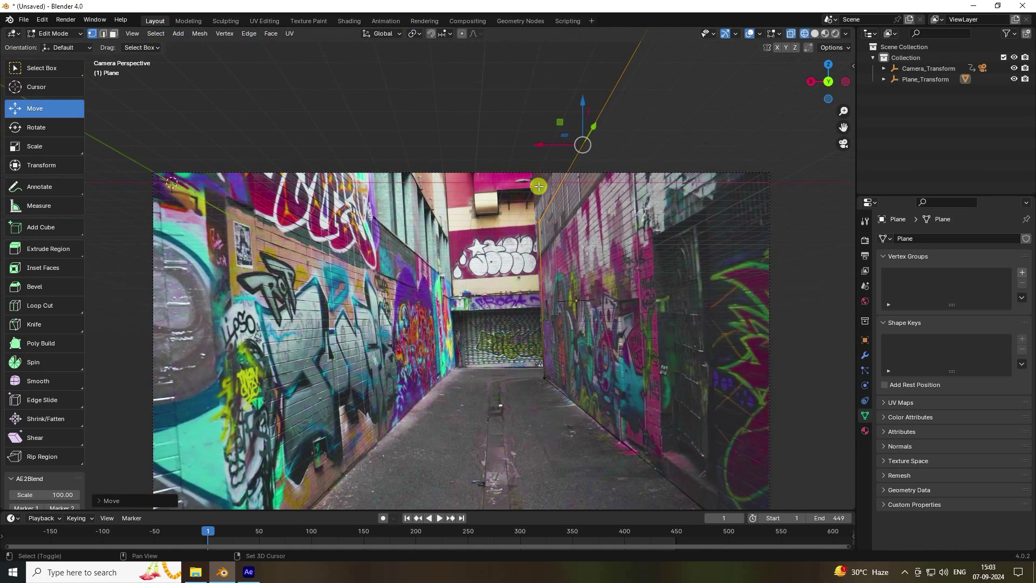
{"action": "middle_click_drag", "start_coordinate": [624, 343], "coordinate": [595, 267], "text": "shift"}
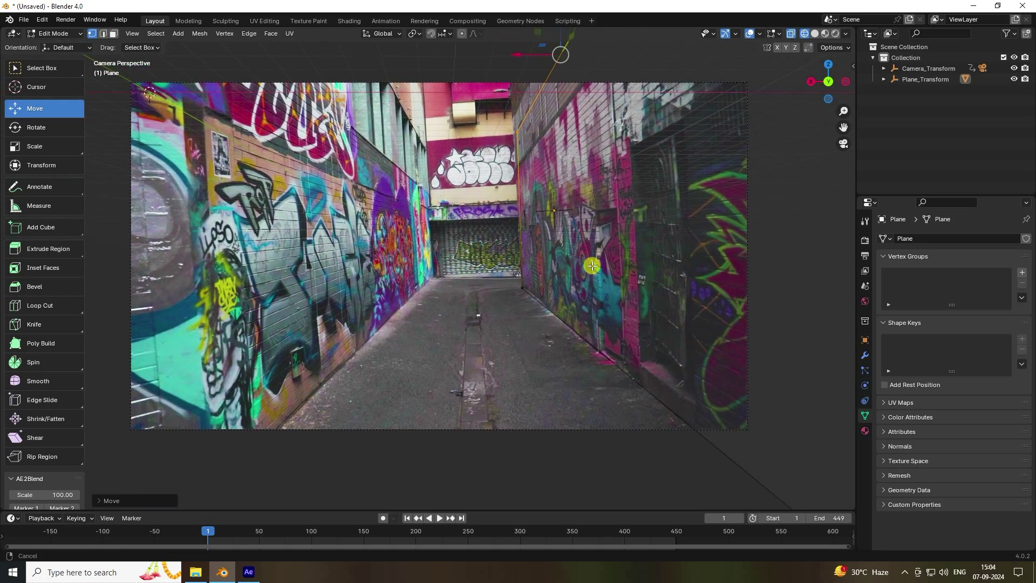
{"action": "left_click", "coordinate": [54, 35]}
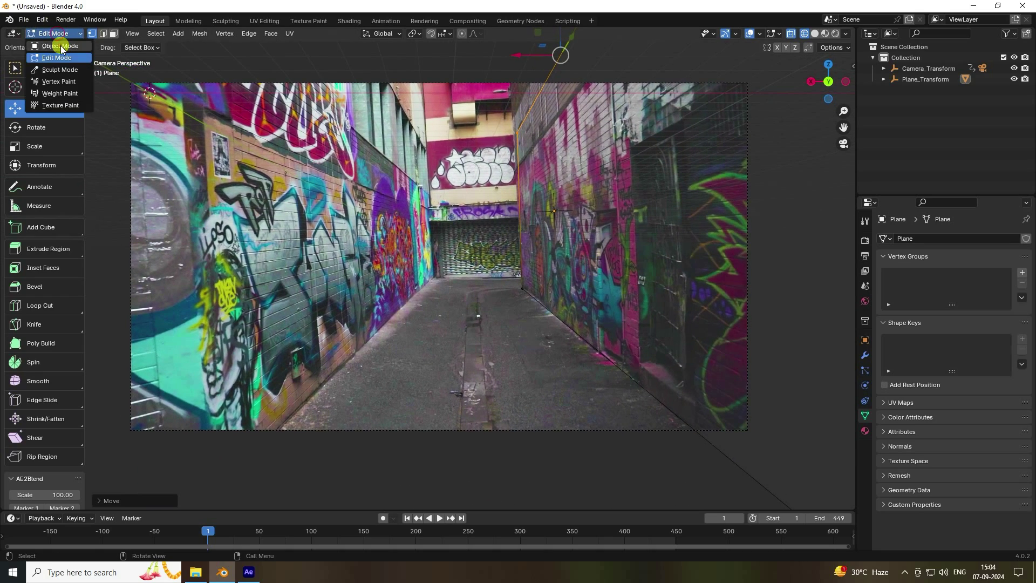
{"action": "left_click", "coordinate": [61, 46]}
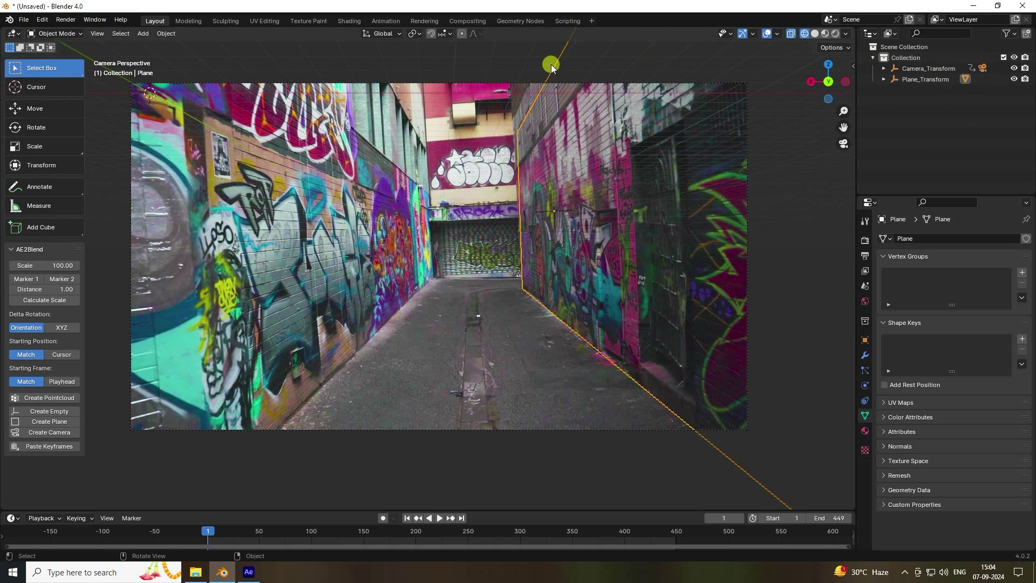
- In Edit Mode, extrude the right floor edge along X across to the left wall
{"action": "left_click", "coordinate": [54, 33]}
{"action": "left_click", "coordinate": [57, 59]}
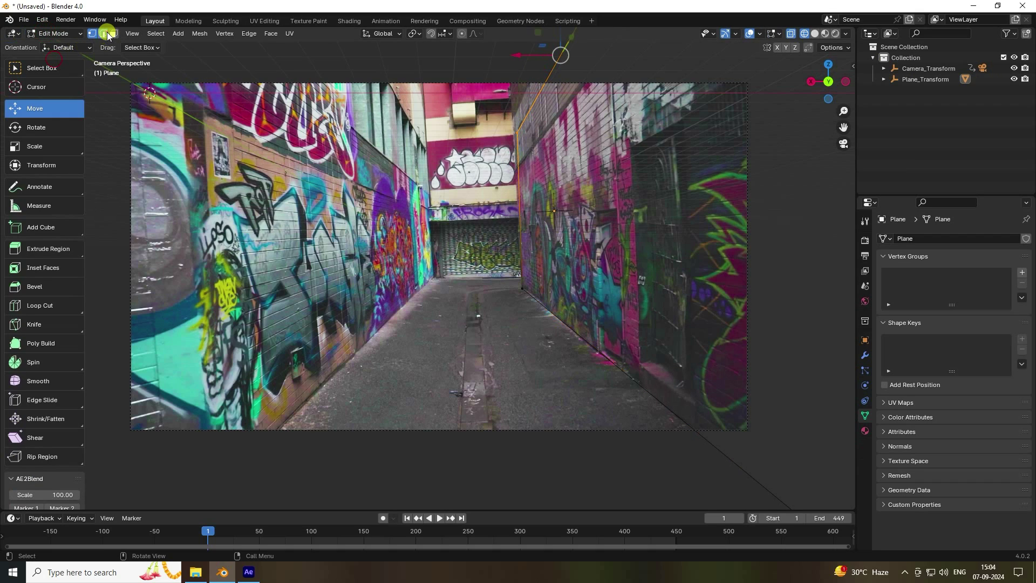
{"action": "left_click", "coordinate": [570, 327]}
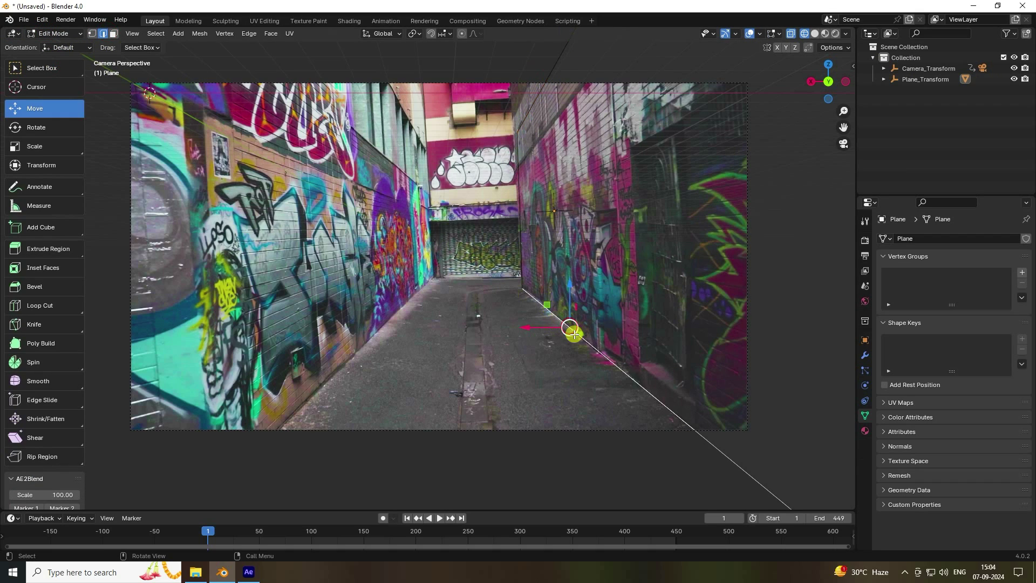
{"action": "key", "text": "g"}
{"action": "key", "text": "g"}
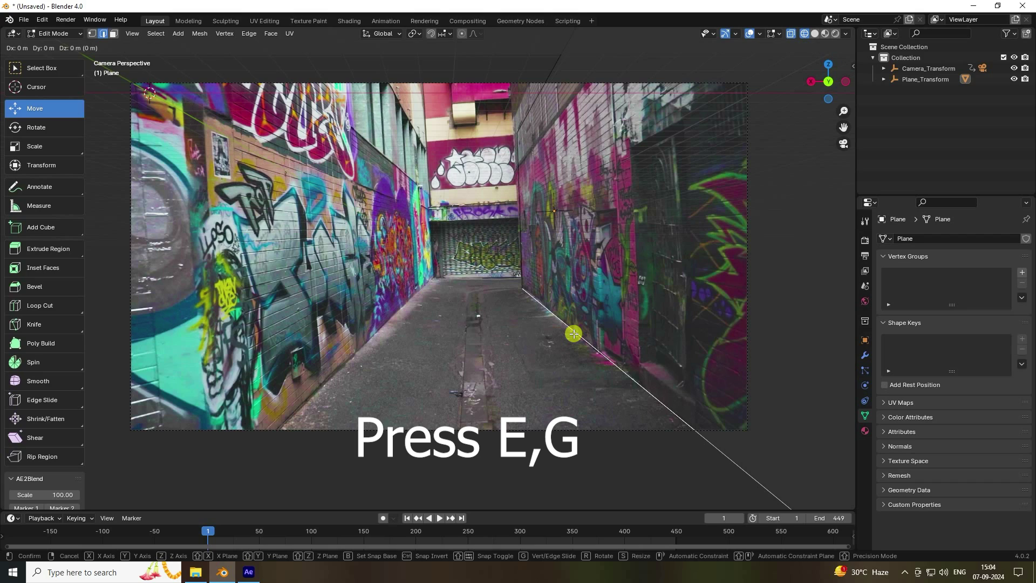
{"action": "left_click", "coordinate": [560, 333]}
{"action": "left_click_drag", "start_coordinate": [530, 329], "coordinate": [374, 319]}
{"action": "key", "text": "x"}
{"action": "key", "text": "x"}
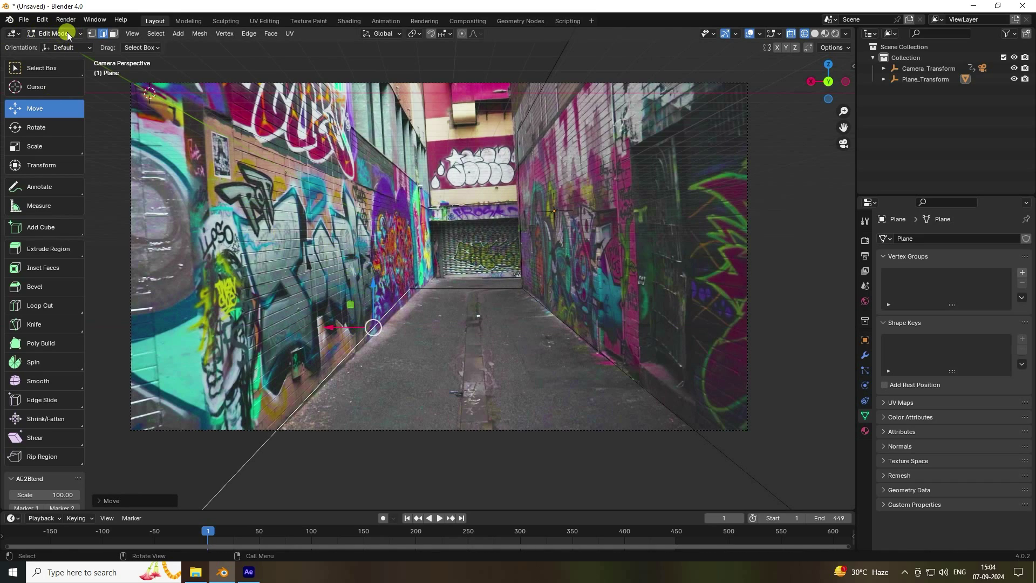
- Nudge a floor corner vertex along X
{"action": "left_click", "coordinate": [90, 33]}
{"action": "left_click", "coordinate": [410, 289]}
{"action": "scroll", "coordinate": [410, 302], "scroll_direction": "up", "scroll_amount": 3}
{"action": "left_click_drag", "start_coordinate": [353, 304], "coordinate": [517, 303]}
{"action": "scroll", "coordinate": [436, 295], "scroll_direction": "down", "scroll_amount": 2}
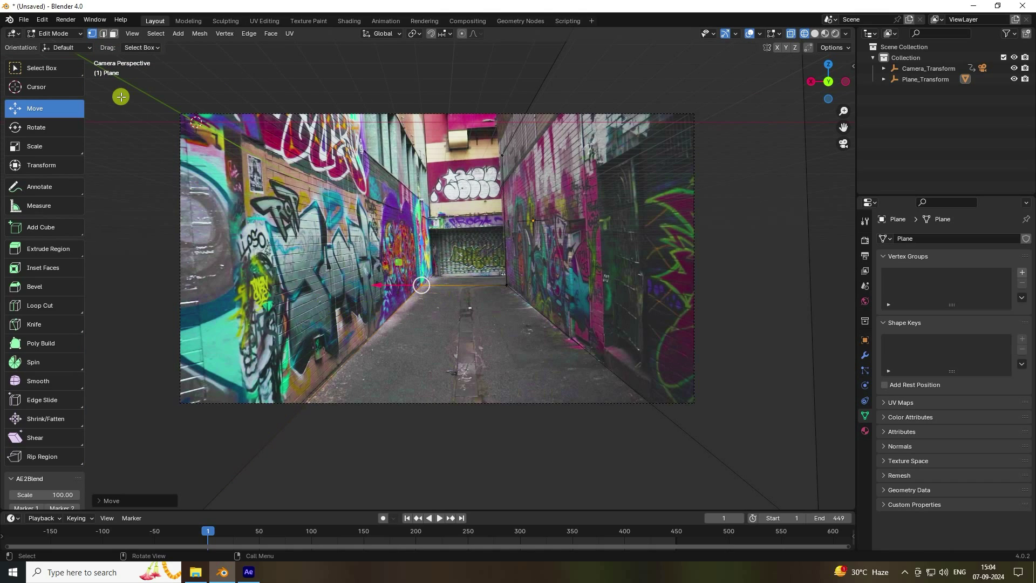
- Extrude the left floor edge up along Z to form the left wall
{"action": "left_click", "coordinate": [102, 35]}
{"action": "left_click", "coordinate": [372, 333]}
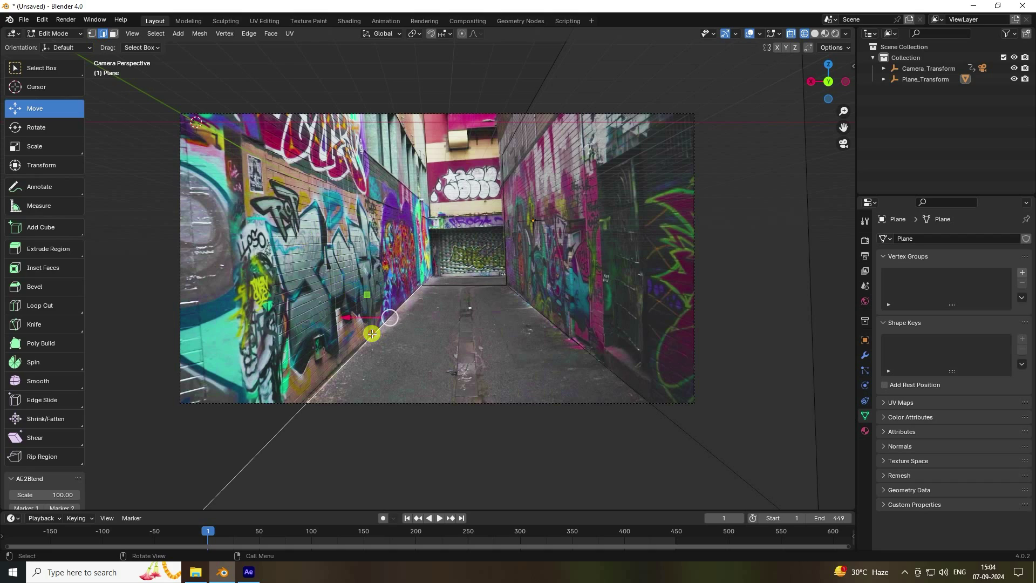
{"action": "key", "text": "g"}
{"action": "left_click", "coordinate": [372, 334]}
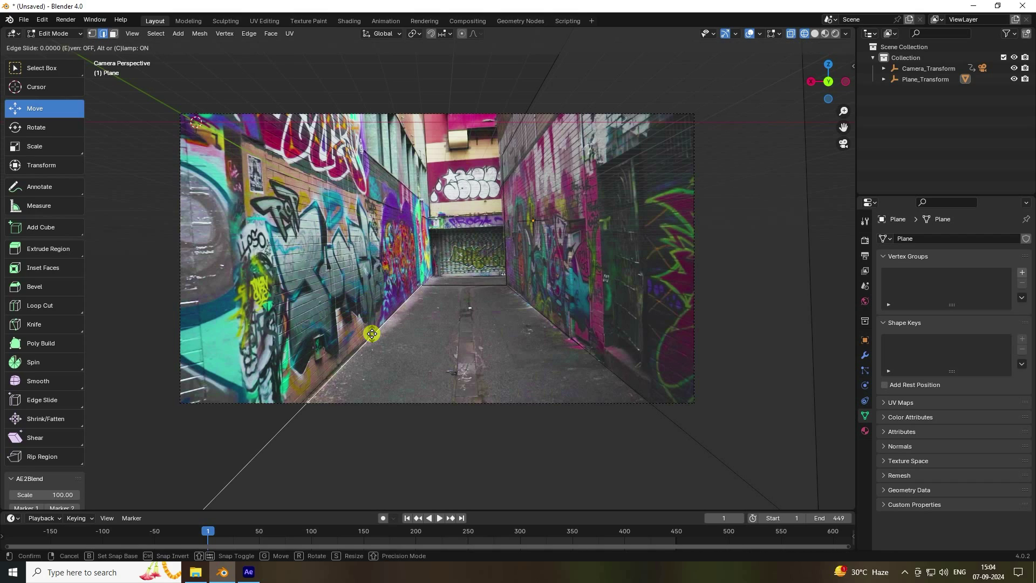
{"action": "left_click_drag", "start_coordinate": [389, 278], "coordinate": [342, 55]}
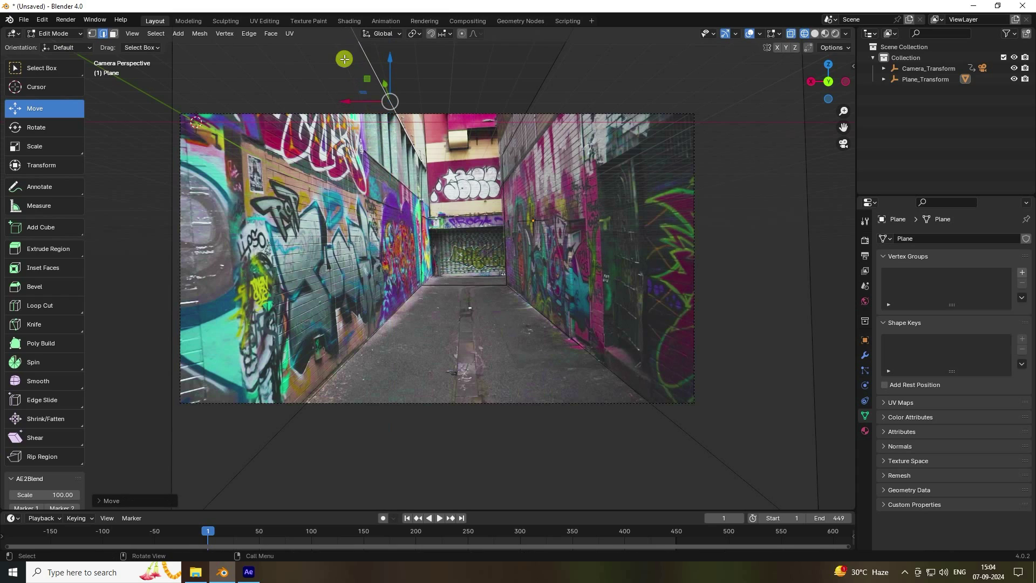
{"action": "scroll", "coordinate": [502, 326], "scroll_direction": "up", "scroll_amount": 3}
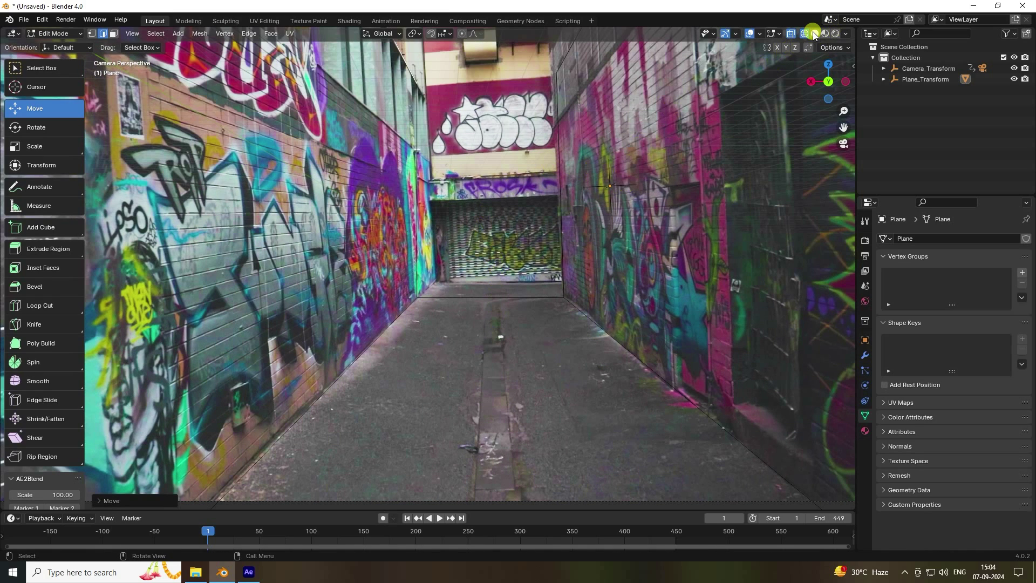
- Check the mesh in Solid, textured and wireframe shading
{"action": "left_click", "coordinate": [815, 34]}
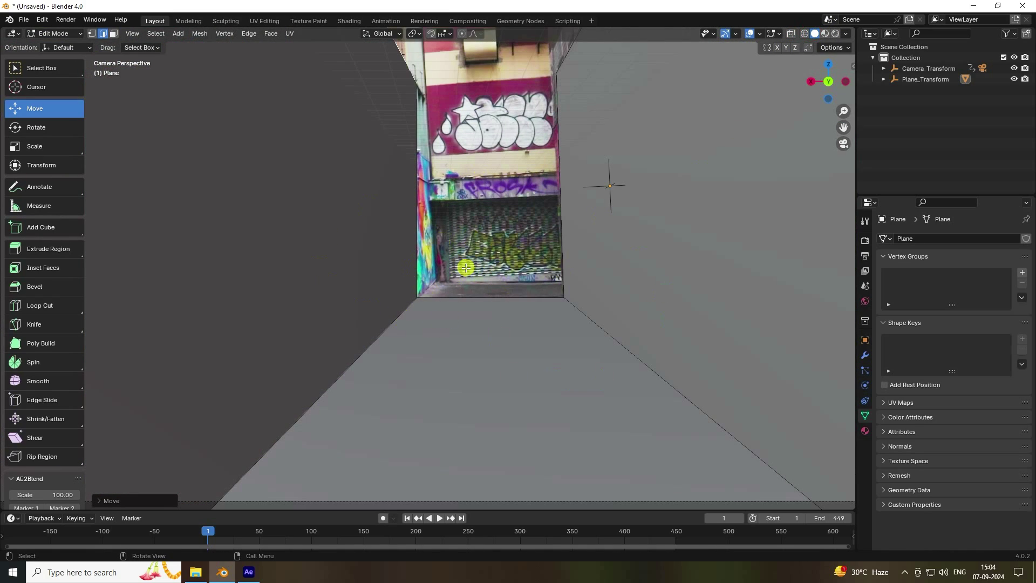
{"action": "scroll", "coordinate": [477, 281], "scroll_direction": "up", "scroll_amount": 3}
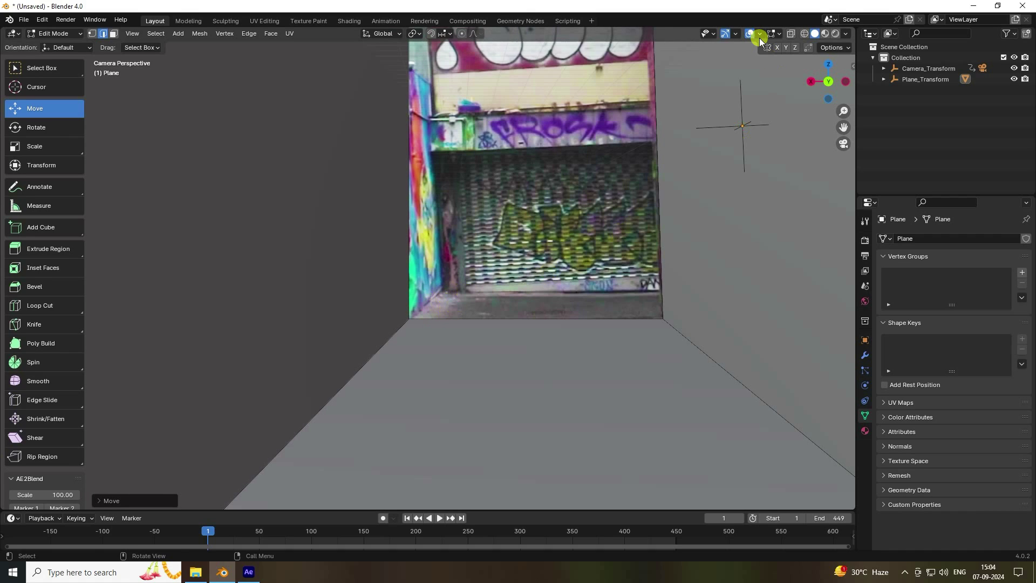
{"action": "left_click", "coordinate": [825, 34]}
{"action": "scroll", "coordinate": [446, 298], "scroll_direction": "down", "scroll_amount": 3}
{"action": "key", "text": "shift+z"}
{"action": "mouse_move", "coordinate": [446, 299]}
{"action": "middle_mouse_down"}
{"action": "mouse_move", "coordinate": [481, 329]}
{"action": "mouse_move", "coordinate": [615, 350]}
{"action": "mouse_move", "coordinate": [323, 350]}
{"action": "mouse_move", "coordinate": [421, 349]}
{"action": "mouse_move", "coordinate": [407, 322]}
{"action": "middle_mouse_up"}
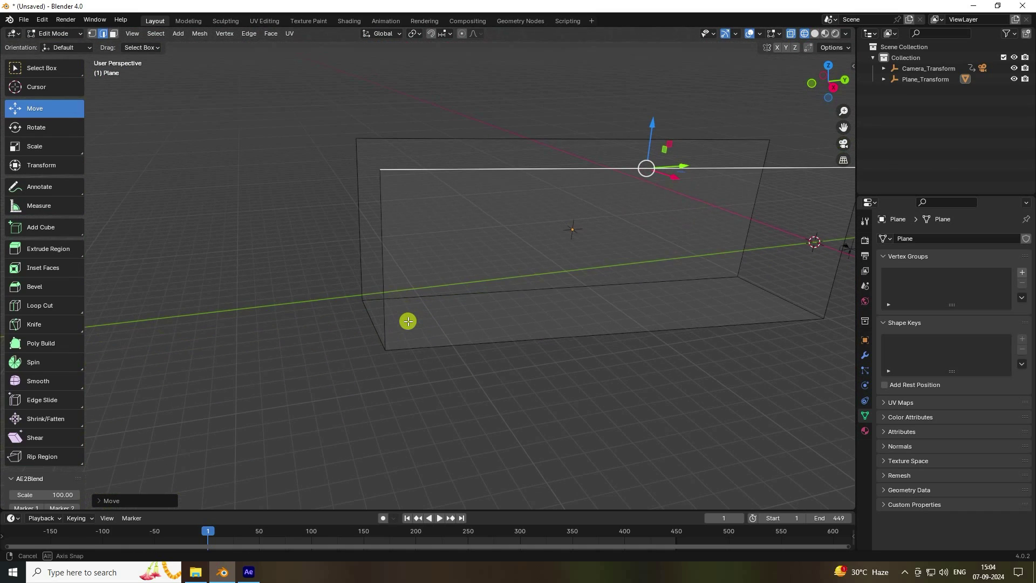
- Move the back and front vertical edges along Y and lift them slightly
{"action": "left_click", "coordinate": [354, 170]}
{"action": "left_click", "coordinate": [377, 322], "text": "shift"}
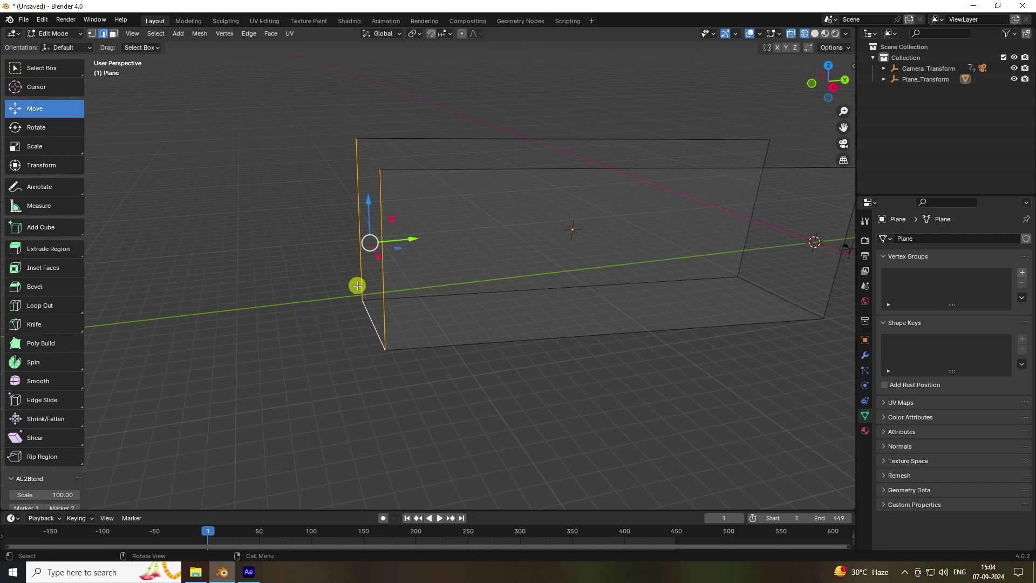
{"action": "key", "text": "g"}
{"action": "key", "text": "g"}
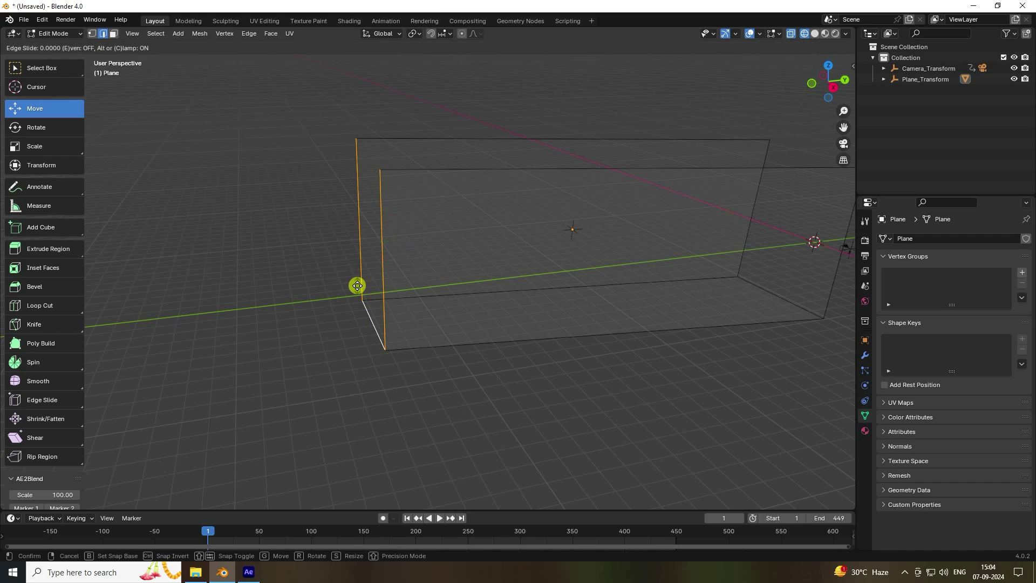
{"action": "right_click", "coordinate": [357, 286]}
{"action": "middle_click_drag", "start_coordinate": [382, 275], "coordinate": [451, 302]}
{"action": "left_click_drag", "start_coordinate": [448, 257], "coordinate": [329, 331]}
{"action": "middle_click_drag", "start_coordinate": [328, 331], "coordinate": [331, 302]}
{"action": "left_click_drag", "start_coordinate": [282, 196], "coordinate": [281, 188]}
{"action": "middle_click_drag", "start_coordinate": [281, 188], "coordinate": [395, 291]}
- In camera view, slide the far-end edge about 0.9153 m along X to meet the shutter
{"action": "key", "text": "KP_0"}
{"action": "scroll", "coordinate": [541, 256], "scroll_direction": "up", "scroll_amount": 2}
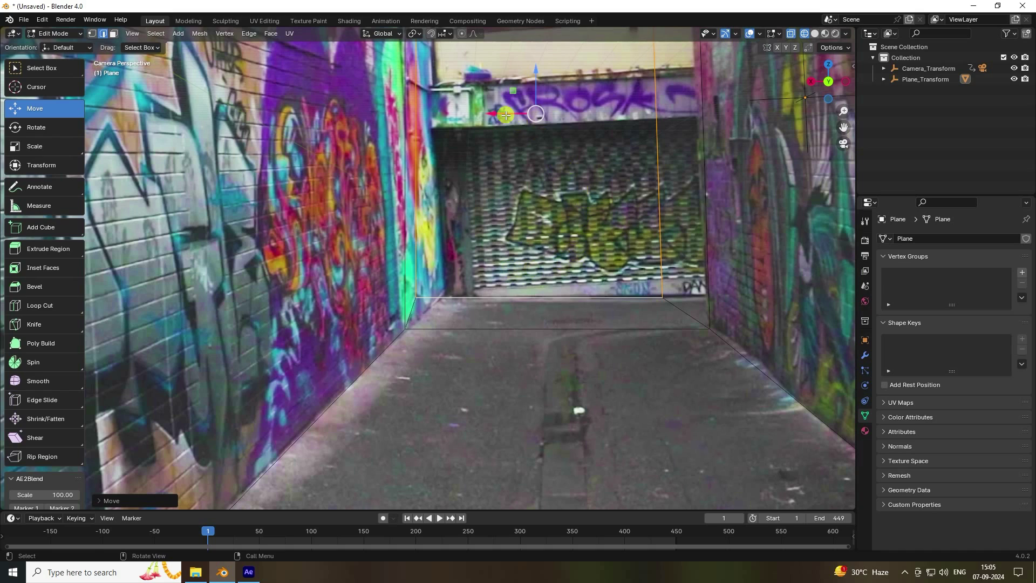
{"action": "left_click_drag", "start_coordinate": [505, 115], "coordinate": [522, 115]}
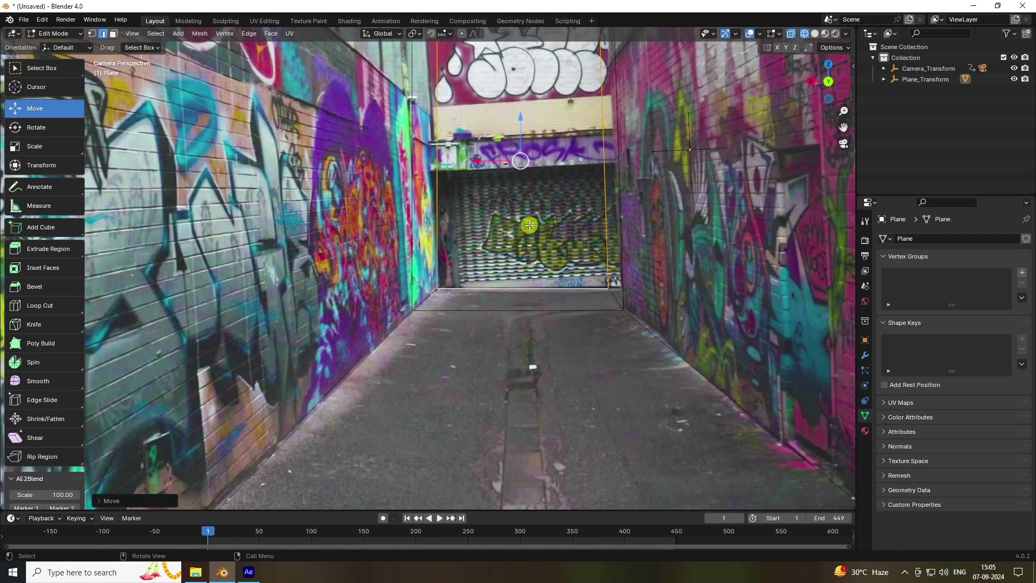
{"action": "middle_click_drag", "start_coordinate": [546, 232], "coordinate": [499, 360], "text": "shift"}
- Bridge the left and right wall edges with a new face using Bridge Edge Loops
{"action": "left_click", "coordinate": [364, 305]}
{"action": "middle_click_drag", "start_coordinate": [363, 305], "coordinate": [377, 297]}
{"action": "left_click", "coordinate": [555, 354], "text": "shift"}
{"action": "right_click", "coordinate": [339, 300]}
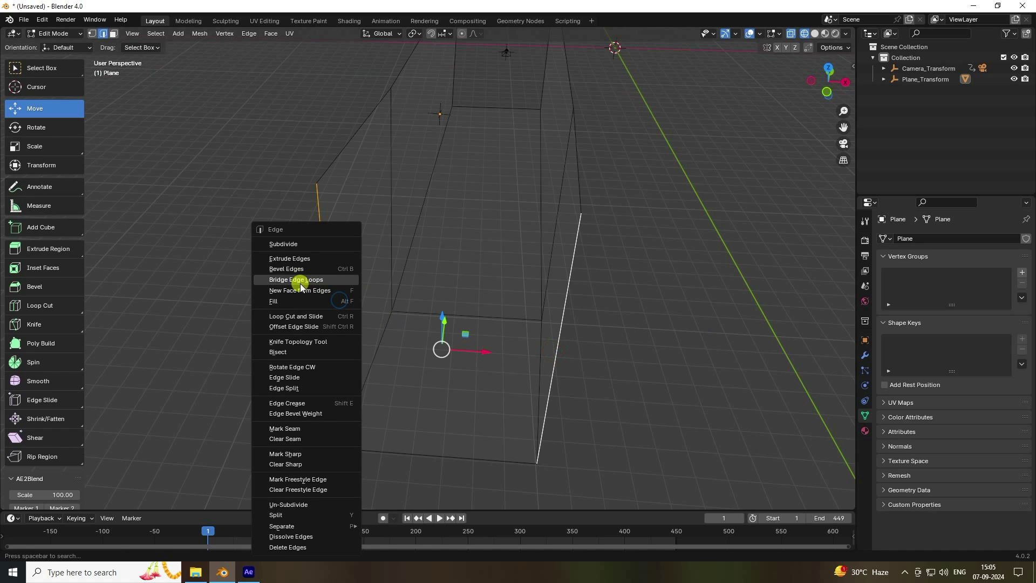
{"action": "left_click", "coordinate": [291, 277]}
- Extrude the new end face about 26 m outward along X
{"action": "middle_click_drag", "start_coordinate": [423, 286], "coordinate": [380, 178]}
{"action": "left_click", "coordinate": [381, 179]}
{"action": "middle_click_drag", "start_coordinate": [407, 229], "coordinate": [140, 87]}
{"action": "left_click", "coordinate": [344, 297]}
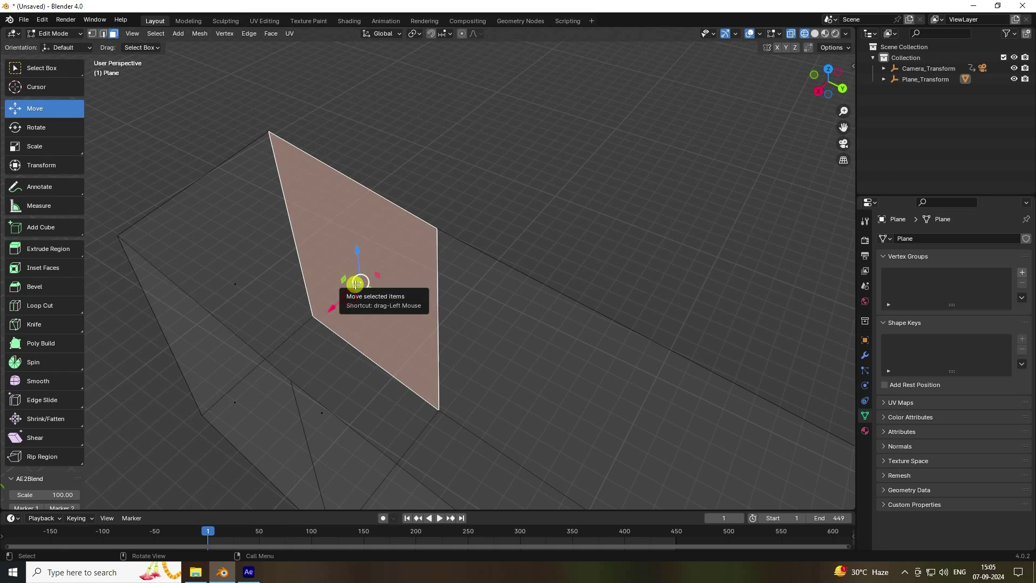
{"action": "key", "text": "g"}
{"action": "key", "text": "g"}
{"action": "left_click", "coordinate": [355, 285]}
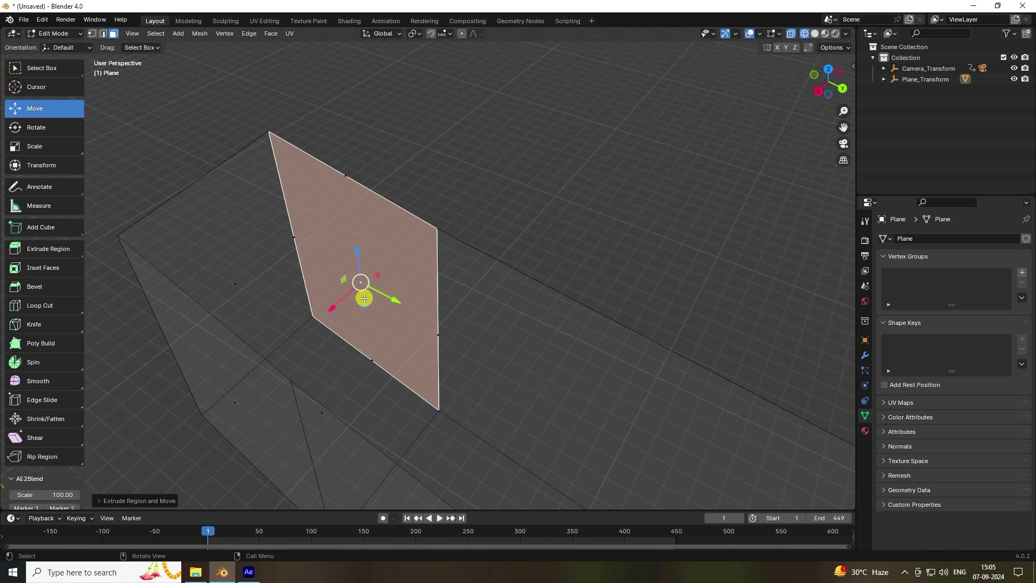
{"action": "left_click_drag", "start_coordinate": [331, 308], "coordinate": [645, 157]}
- Delete the top face of the box to open it
{"action": "middle_click_drag", "start_coordinate": [645, 157], "coordinate": [502, 273]}
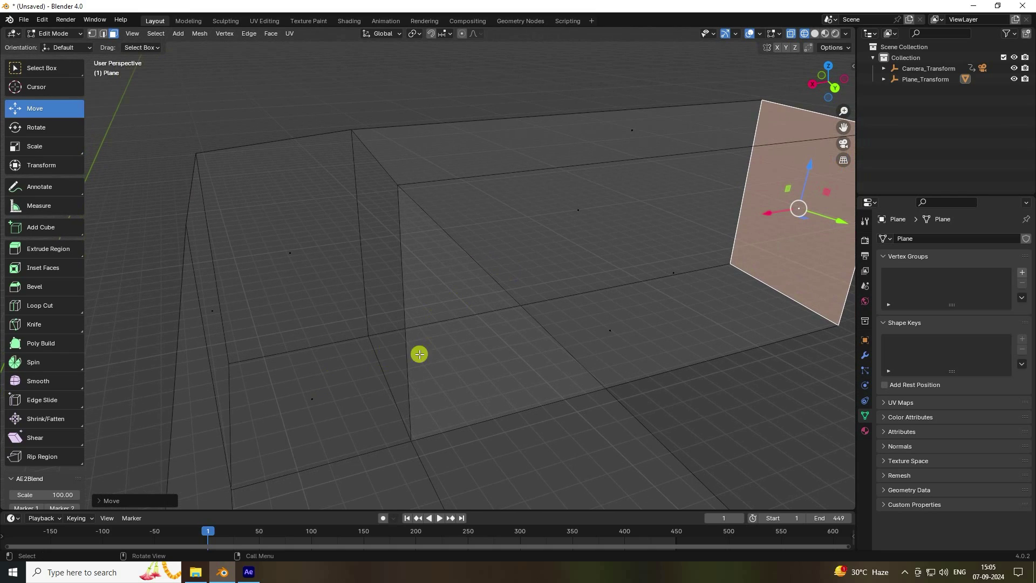
{"action": "left_click", "coordinate": [629, 132]}
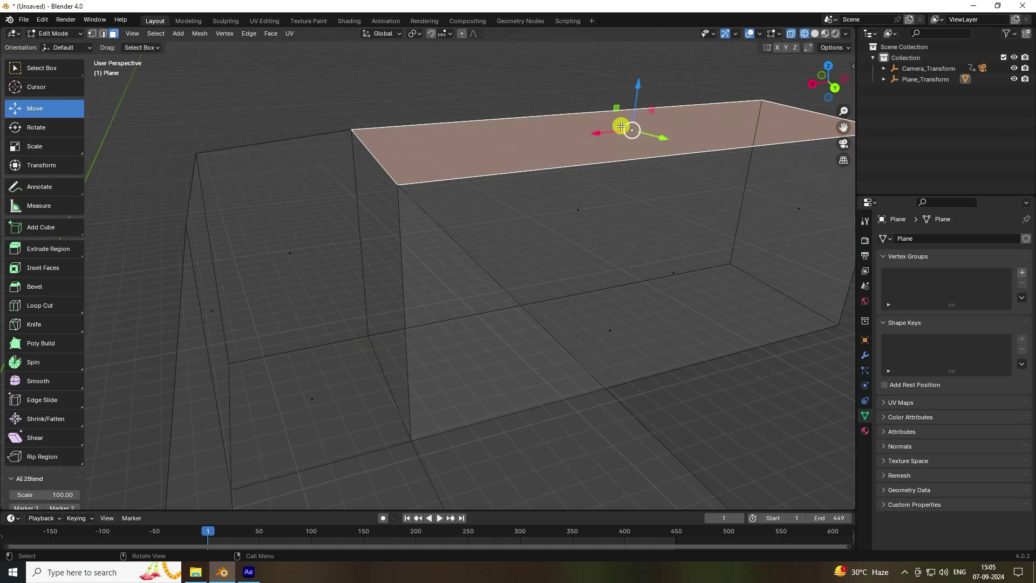
{"action": "key", "text": "x"}
{"action": "left_click", "coordinate": [547, 156]}
{"action": "middle_click_drag", "start_coordinate": [548, 155], "coordinate": [695, 63]}
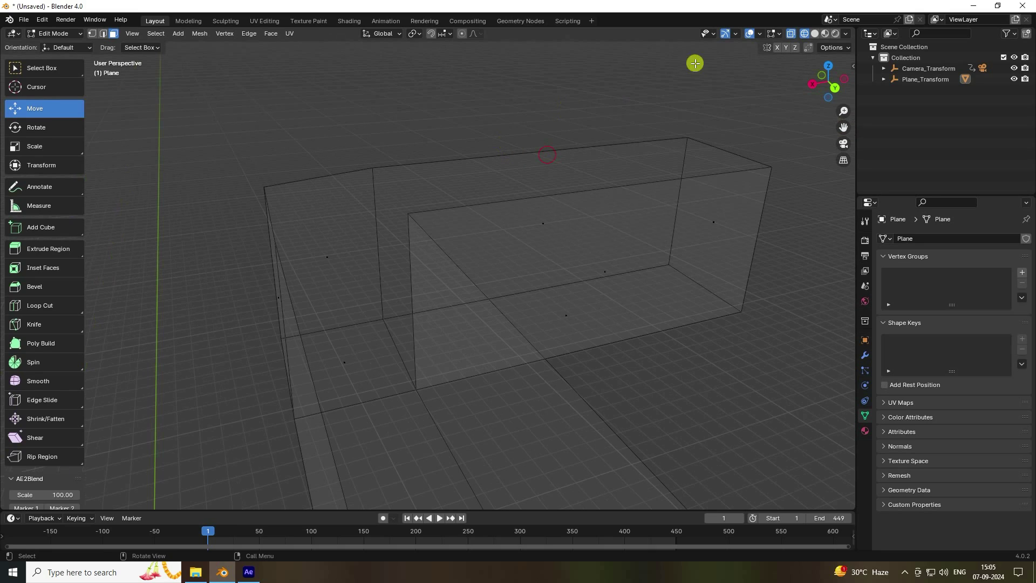
- Check the corridor mesh in camera view with Solid, Material Preview and Wireframe shading
{"action": "left_click", "coordinate": [822, 34]}
{"action": "mouse_move", "coordinate": [750, 81]}
{"action": "middle_mouse_down"}
{"action": "mouse_move", "coordinate": [377, 296]}
{"action": "mouse_move", "coordinate": [357, 362]}
{"action": "mouse_move", "coordinate": [358, 268]}
{"action": "middle_mouse_up"}
{"action": "key", "text": "KP_0"}
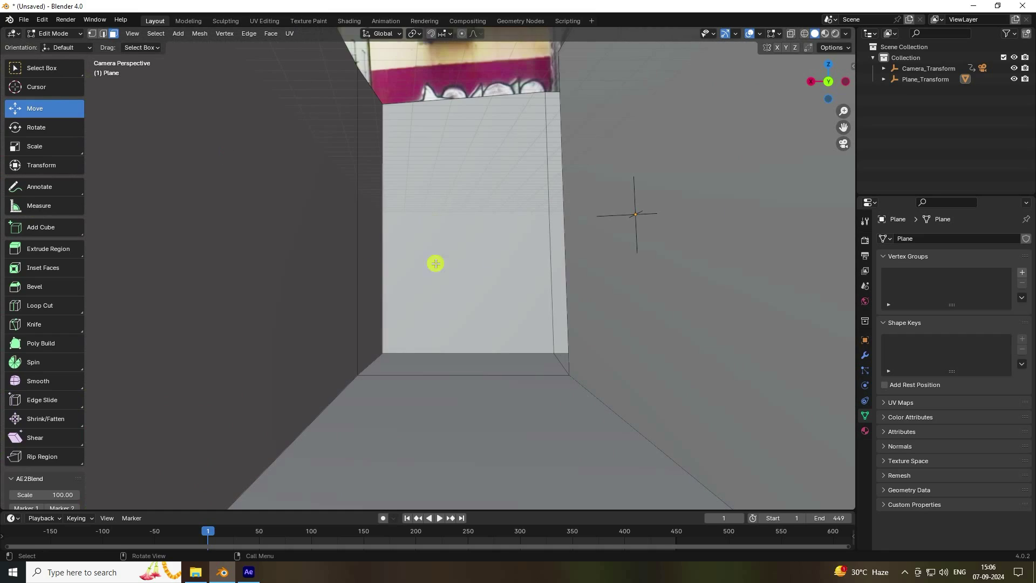
{"action": "left_click", "coordinate": [826, 35]}
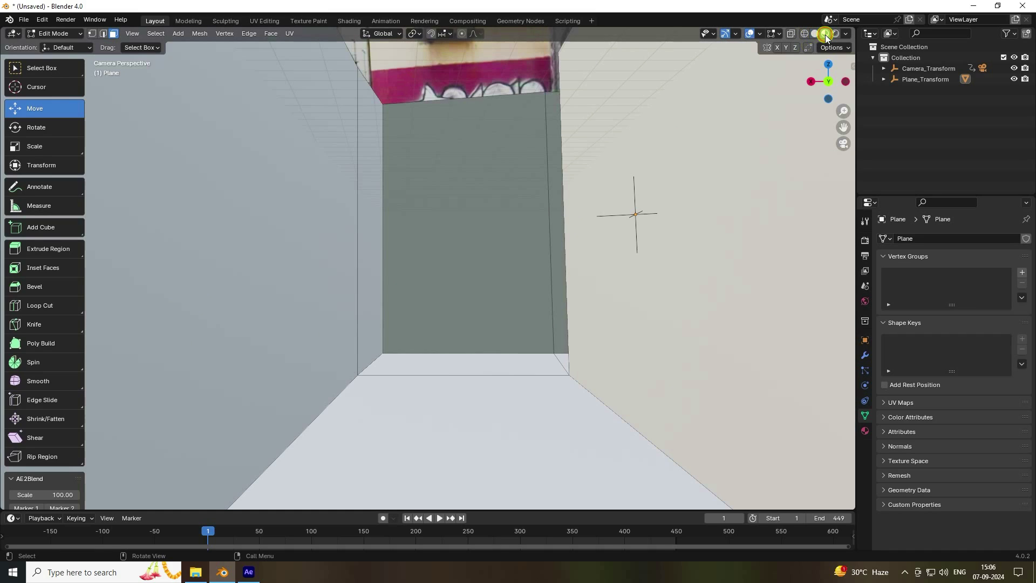
{"action": "left_click", "coordinate": [804, 34]}
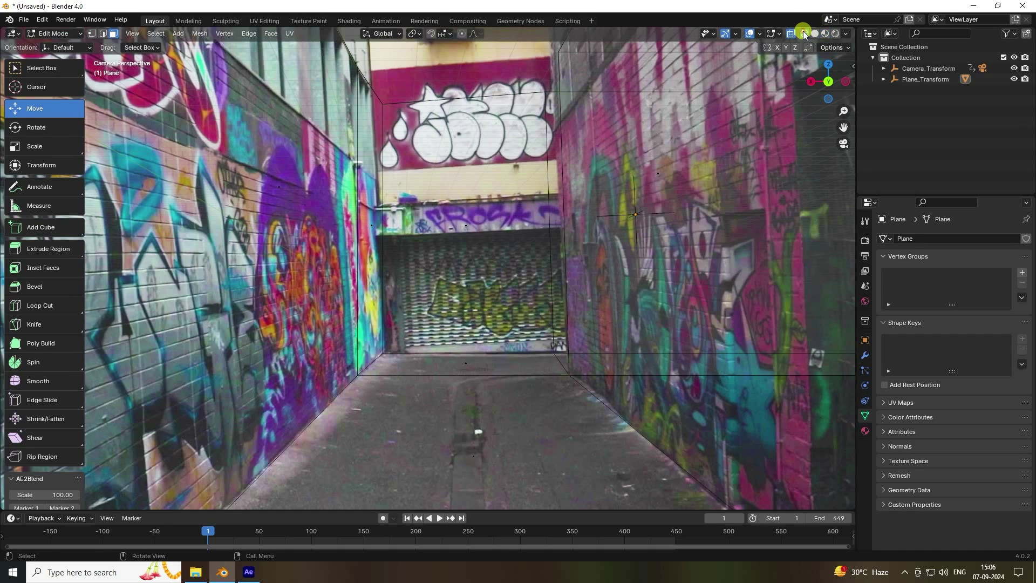
- Play the footage in Object Mode, scrubbing ahead, and stop at frame 373
{"action": "left_click", "coordinate": [440, 518]}
{"action": "left_click", "coordinate": [54, 33]}
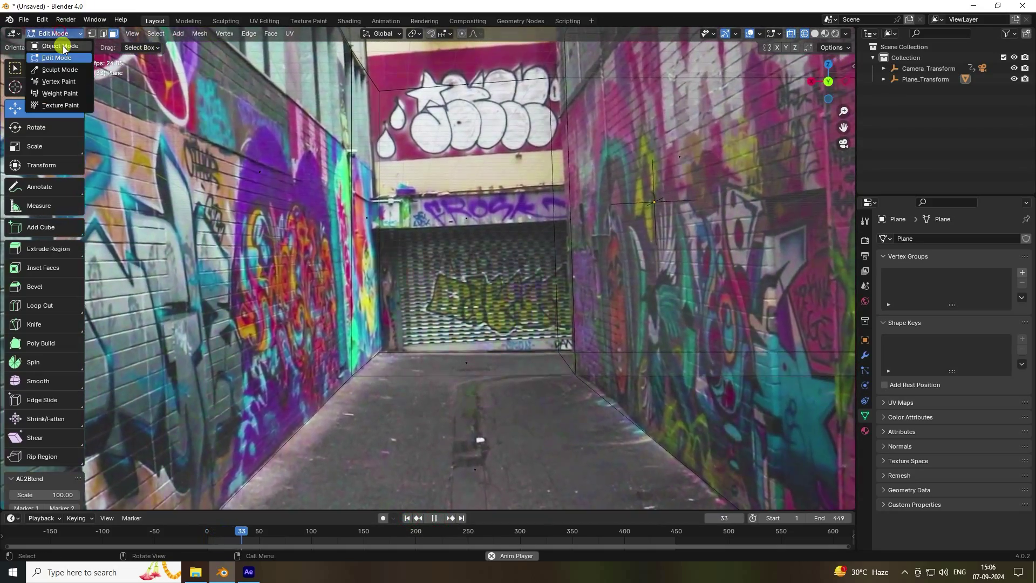
{"action": "left_click", "coordinate": [62, 45]}
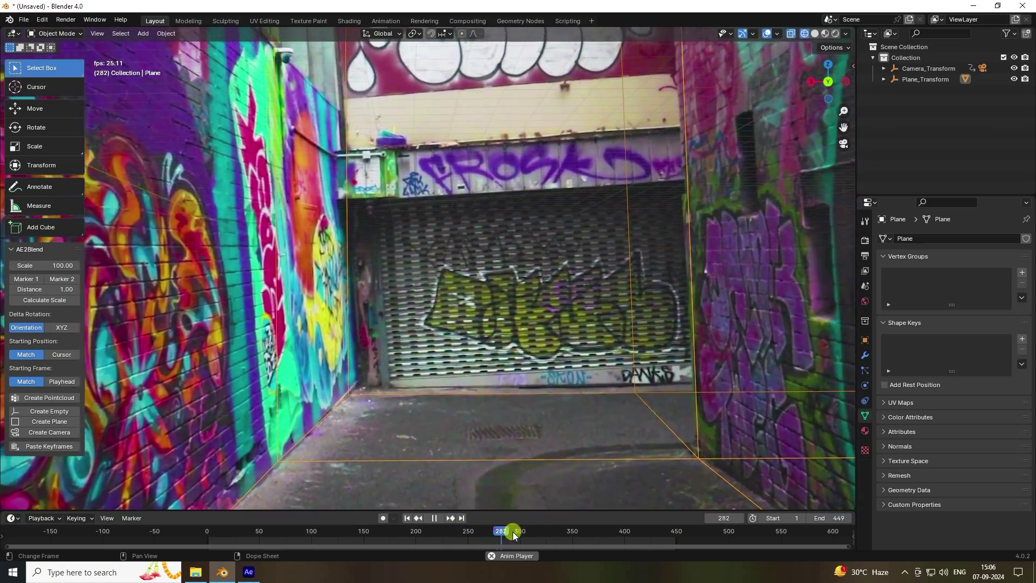
{"action": "left_click_drag", "start_coordinate": [512, 532], "coordinate": [596, 532]}
{"action": "left_click", "coordinate": [426, 518]}
{"action": "left_click", "coordinate": [439, 519]}
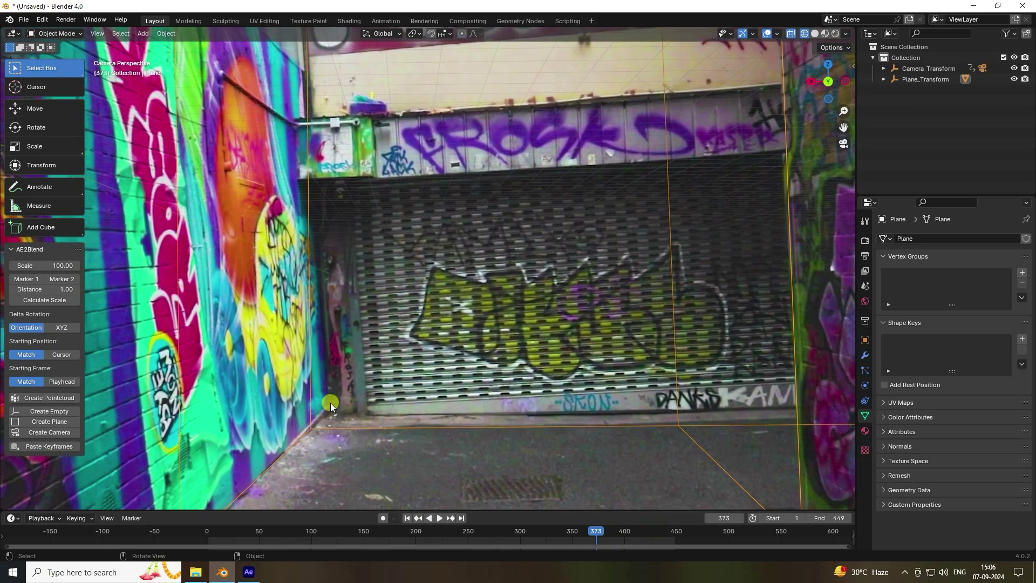
{"action": "middle_click_drag", "start_coordinate": [550, 345], "coordinate": [3, 4]}
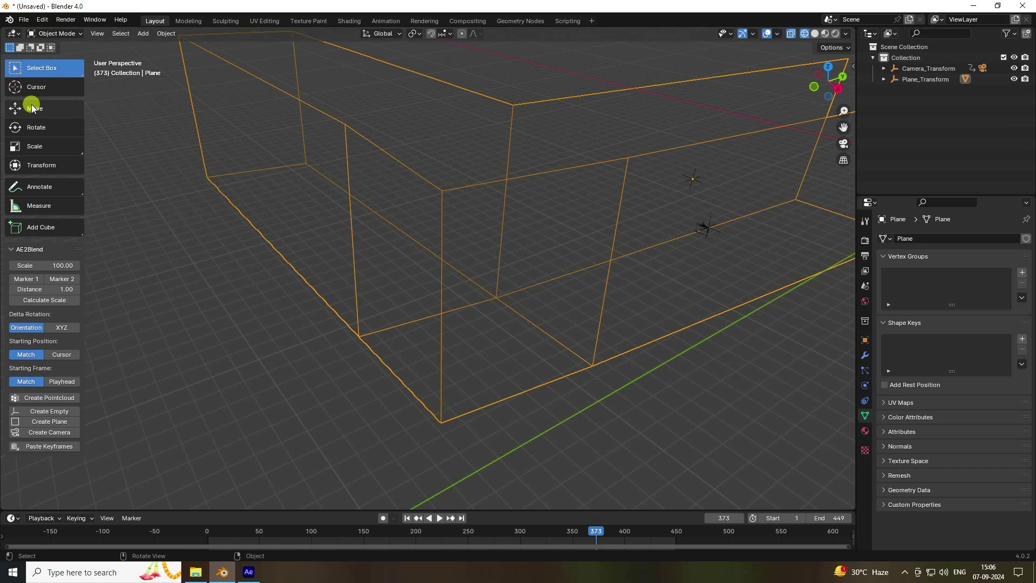
- Enter Edit Mode and slide the left and adjacent wall faces along Y
{"action": "left_click", "coordinate": [32, 108]}
{"action": "left_click", "coordinate": [54, 33]}
{"action": "left_click", "coordinate": [48, 44]}
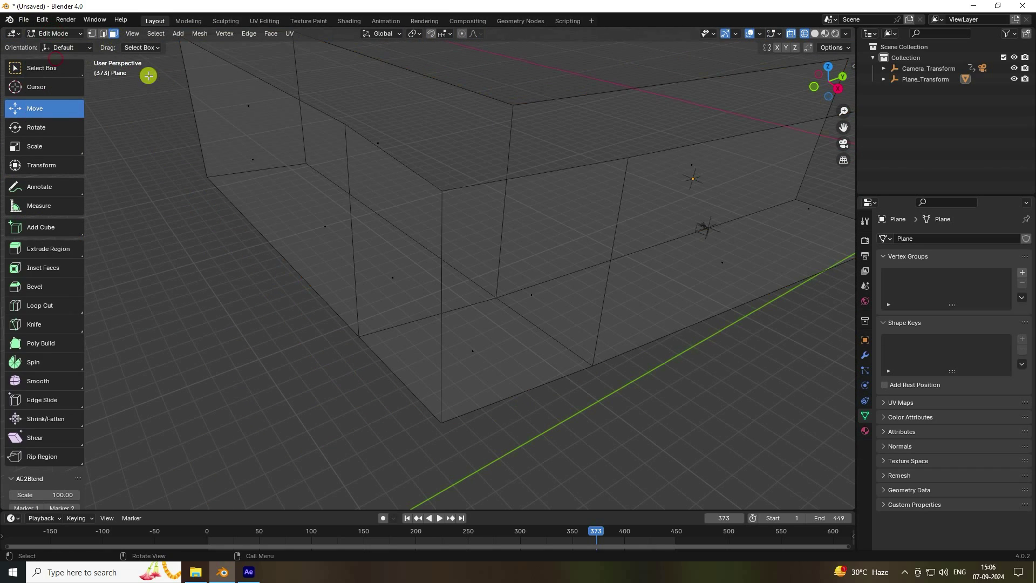
{"action": "left_click", "coordinate": [256, 162]}
{"action": "left_click", "coordinate": [392, 279], "text": "shift"}
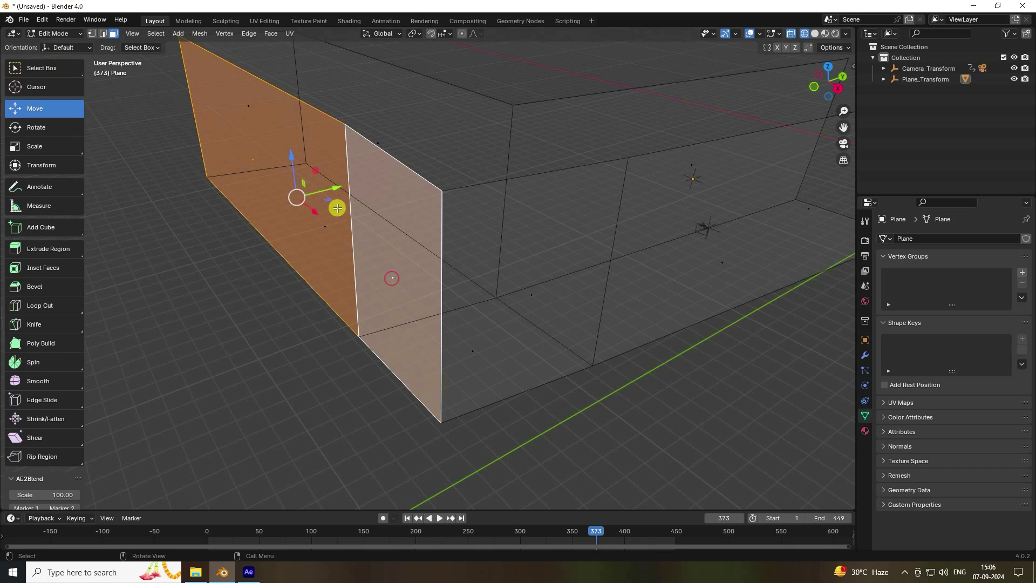
{"action": "left_click_drag", "start_coordinate": [332, 192], "coordinate": [303, 201]}
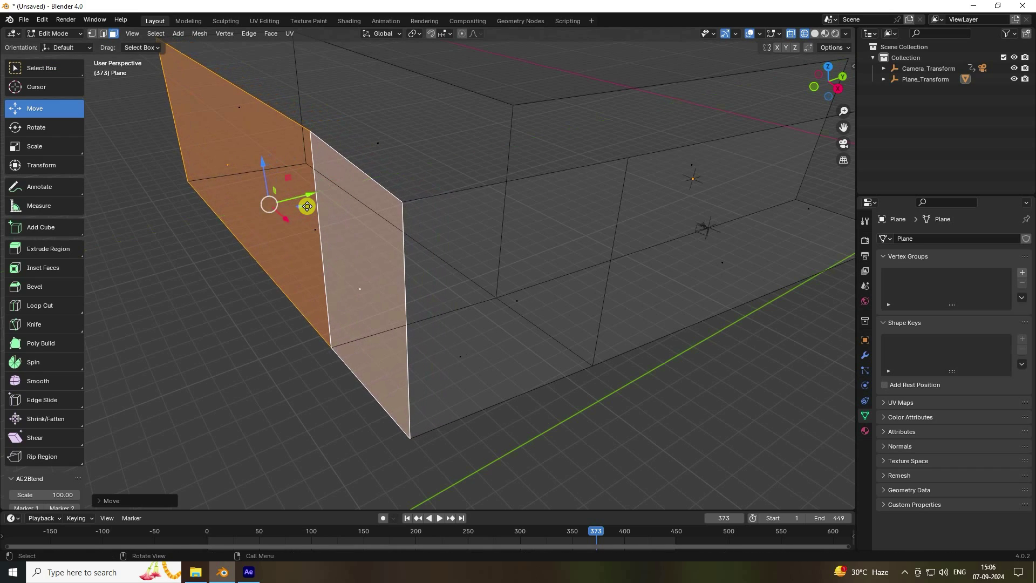
- In camera view, shift the top-left corner vertex along X and lower the top-right vertex along Z
{"action": "key", "text": "KP_0"}
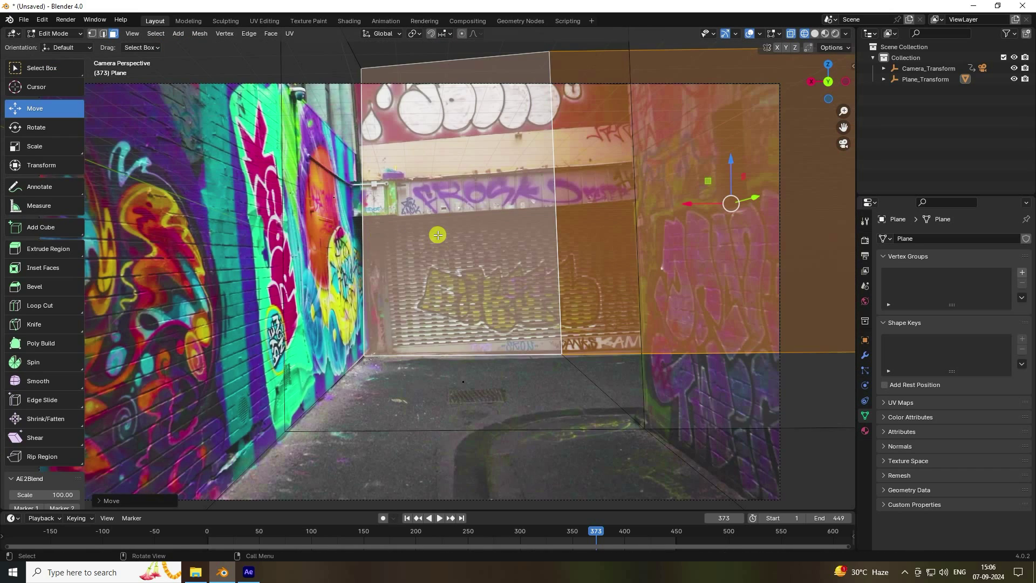
{"action": "left_click", "coordinate": [92, 34]}
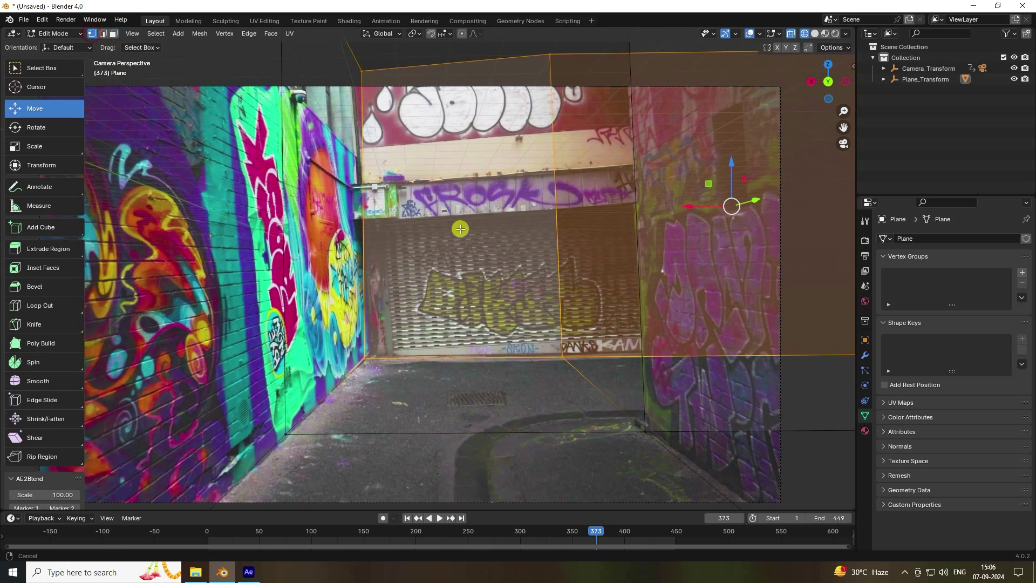
{"action": "middle_click_drag", "start_coordinate": [460, 227], "coordinate": [386, 109], "text": "shift"}
{"action": "left_click", "coordinate": [378, 143]}
{"action": "left_click_drag", "start_coordinate": [345, 146], "coordinate": [331, 146]}
{"action": "left_click", "coordinate": [566, 125]}
{"action": "left_click_drag", "start_coordinate": [566, 96], "coordinate": [566, 113]}
- Move the far right corner vertex about 1.032 m along Z and recheck alignment through the camera
{"action": "scroll", "coordinate": [416, 178], "scroll_direction": "down", "scroll_amount": 5}
{"action": "left_click_drag", "start_coordinate": [608, 173], "coordinate": [730, 240]}
{"action": "middle_click_drag", "start_coordinate": [668, 167], "coordinate": [421, 311]}
{"action": "left_click_drag", "start_coordinate": [681, 157], "coordinate": [680, 175]}
{"action": "middle_click_drag", "start_coordinate": [668, 190], "coordinate": [631, 294]}
{"action": "key", "text": "KP_0"}
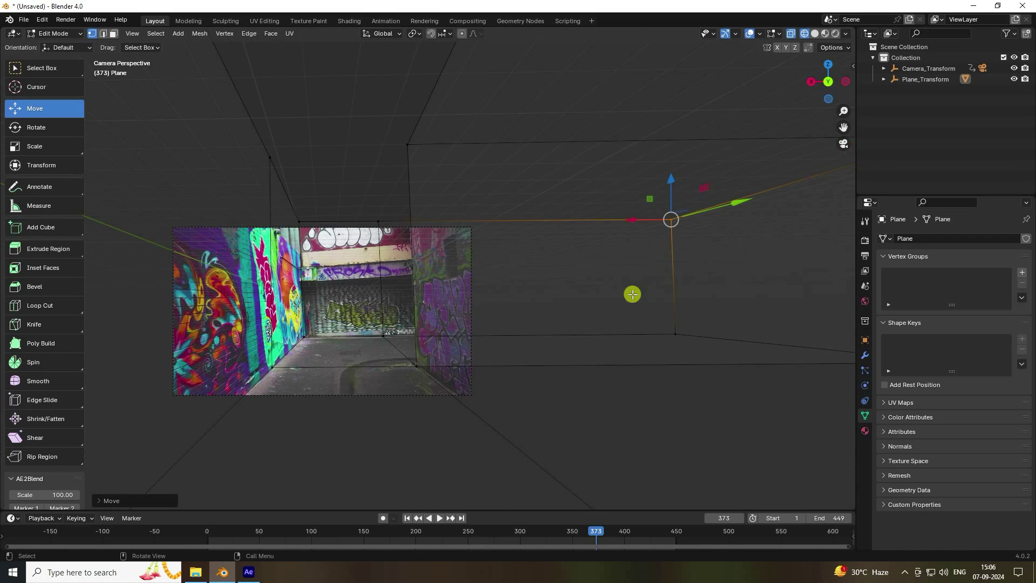
{"action": "scroll", "coordinate": [322, 290], "scroll_direction": "up", "scroll_amount": 2}
{"action": "scroll", "coordinate": [296, 305], "scroll_direction": "up", "scroll_amount": 3}
{"action": "middle_click_drag", "start_coordinate": [297, 306], "coordinate": [548, 234], "text": "shift"}
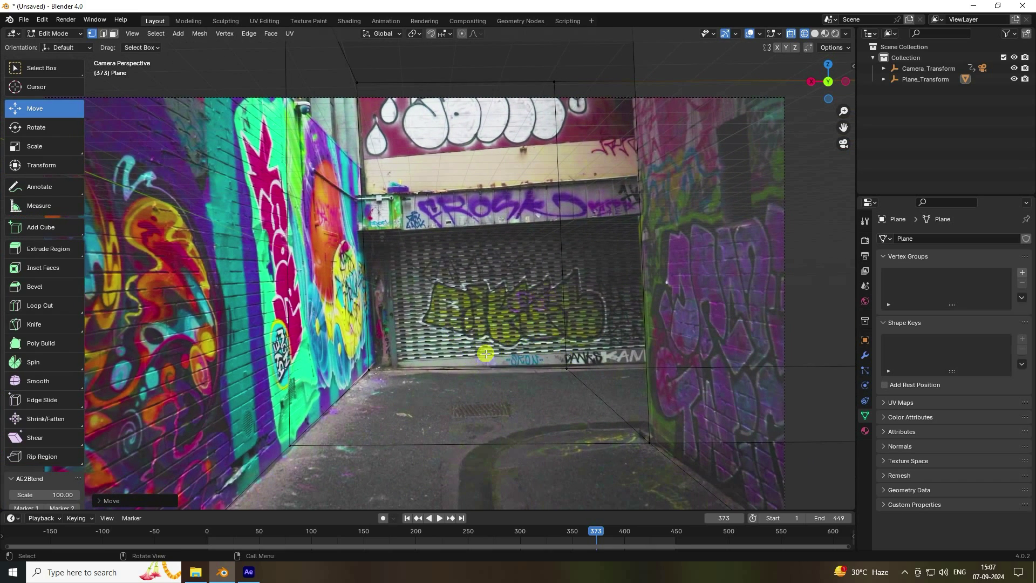
{"action": "scroll", "coordinate": [479, 341], "scroll_direction": "down", "scroll_amount": 2}
{"action": "middle_click_drag", "start_coordinate": [474, 338], "coordinate": [456, 365]}
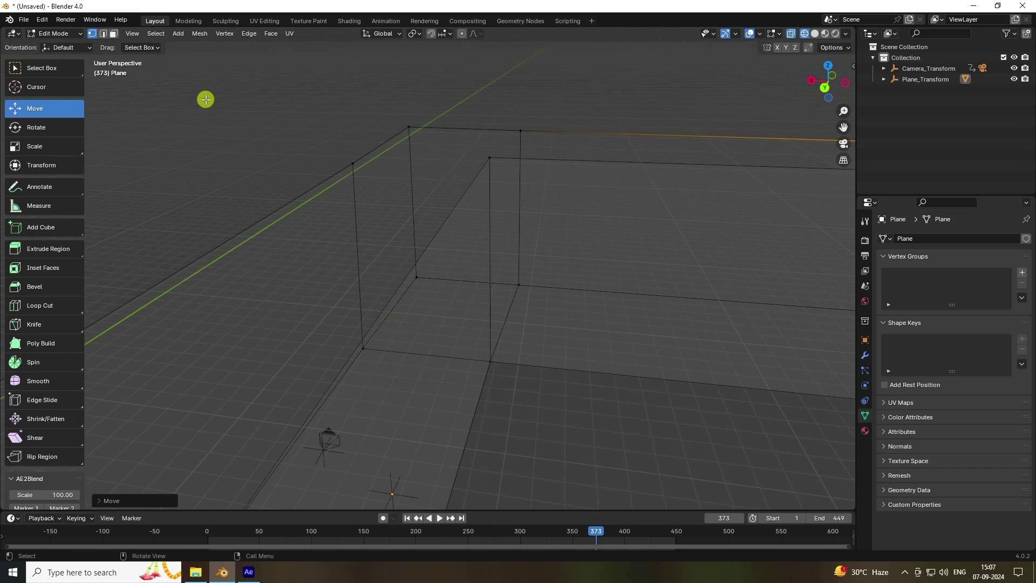
- Return to Object Mode and create a new collection named CUBE
{"action": "left_click", "coordinate": [54, 33]}
{"action": "left_click", "coordinate": [54, 35]}
{"action": "left_click", "coordinate": [215, 107]}
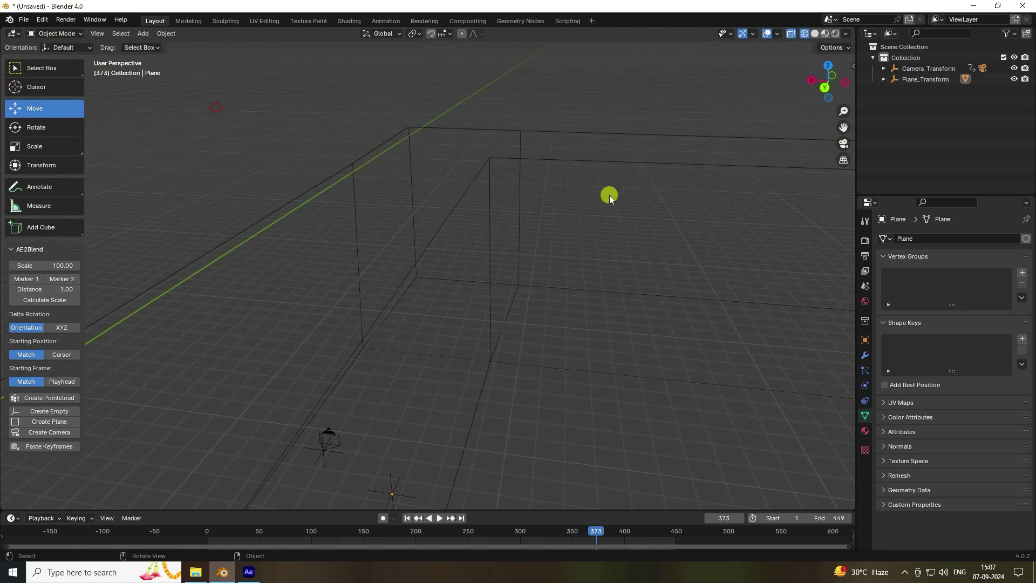
{"action": "right_click", "coordinate": [897, 126]}
{"action": "left_click", "coordinate": [897, 125]}
{"action": "left_click", "coordinate": [898, 90]}
{"action": "double_click", "coordinate": [898, 90]}
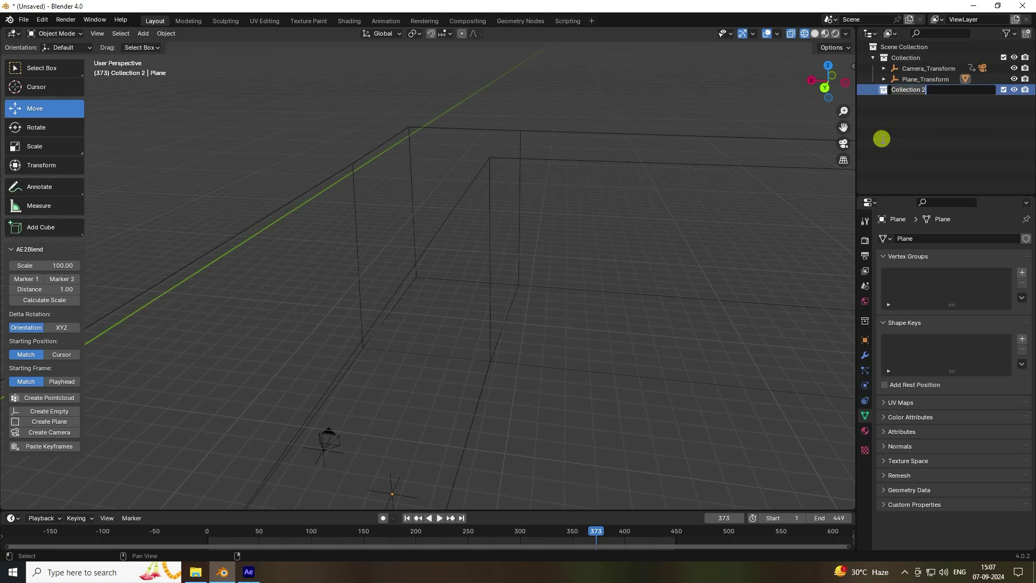
{"action": "key", "text": "Return"}
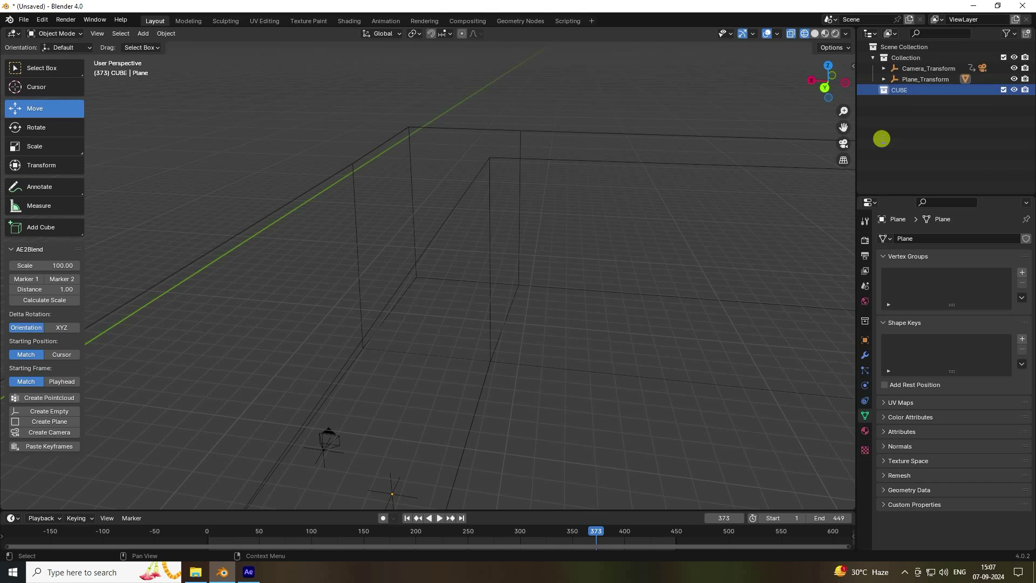
- At the first frame, add a cube and move it inside the alley box from top view
{"action": "left_click", "coordinate": [407, 519]}
{"action": "middle_click_drag", "start_coordinate": [534, 249], "coordinate": [636, 290]}
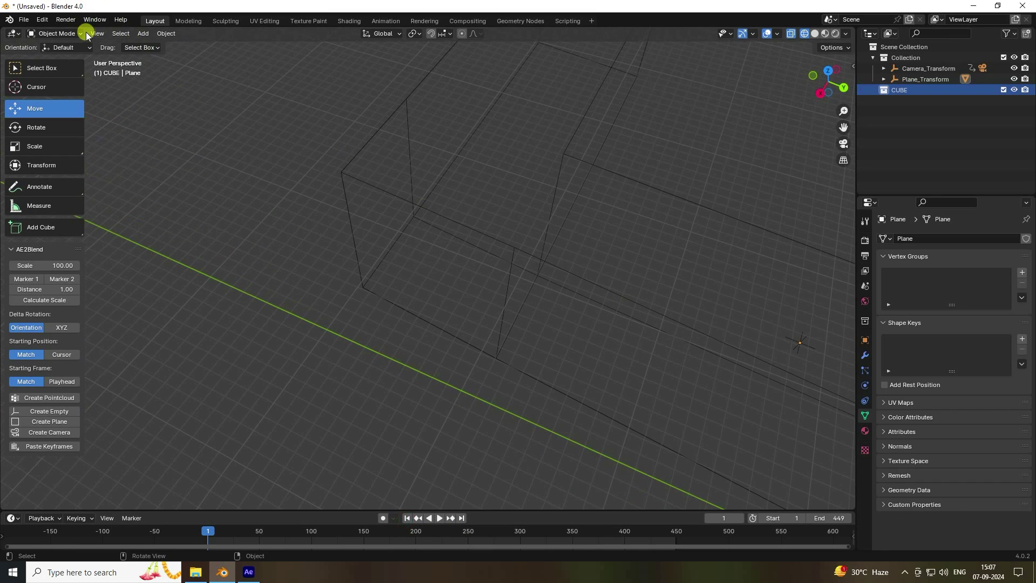
{"action": "left_click", "coordinate": [144, 34]}
{"action": "mouse_move", "coordinate": [162, 46]}
{"action": "left_click", "coordinate": [269, 53]}
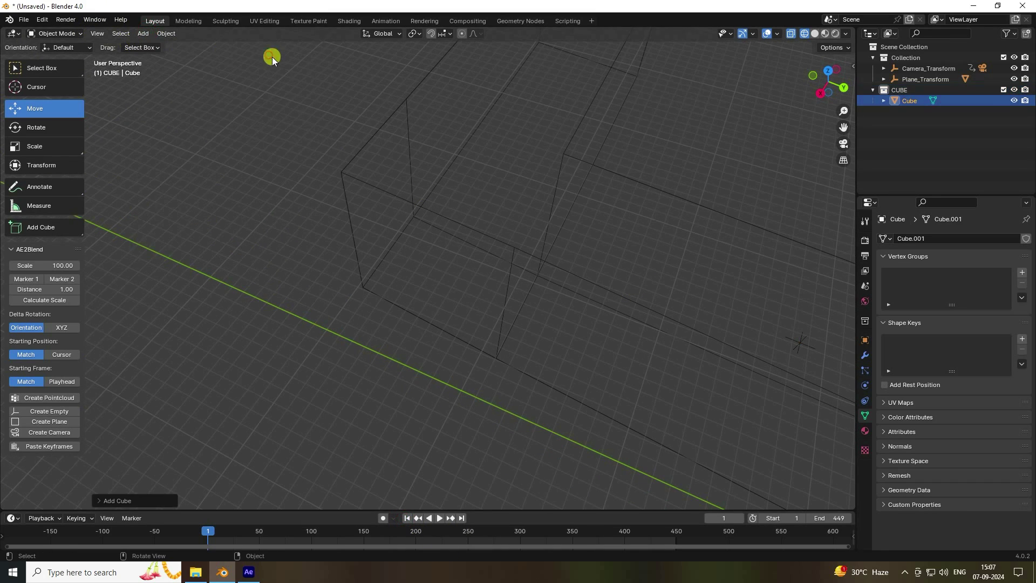
{"action": "scroll", "coordinate": [713, 286], "scroll_direction": "down", "scroll_amount": 2}
{"action": "key", "text": "KP_7"}
{"action": "scroll", "coordinate": [573, 309], "scroll_direction": "down", "scroll_amount": 3}
{"action": "left_click_drag", "start_coordinate": [537, 156], "coordinate": [419, 287]}
- Scale the cube up about 1.61 times, use solid shading and hide the viewport overlays
{"action": "scroll", "coordinate": [418, 287], "scroll_direction": "up", "scroll_amount": 4}
{"action": "scroll", "coordinate": [416, 351], "scroll_direction": "up", "scroll_amount": 2}
{"action": "key", "text": "s"}
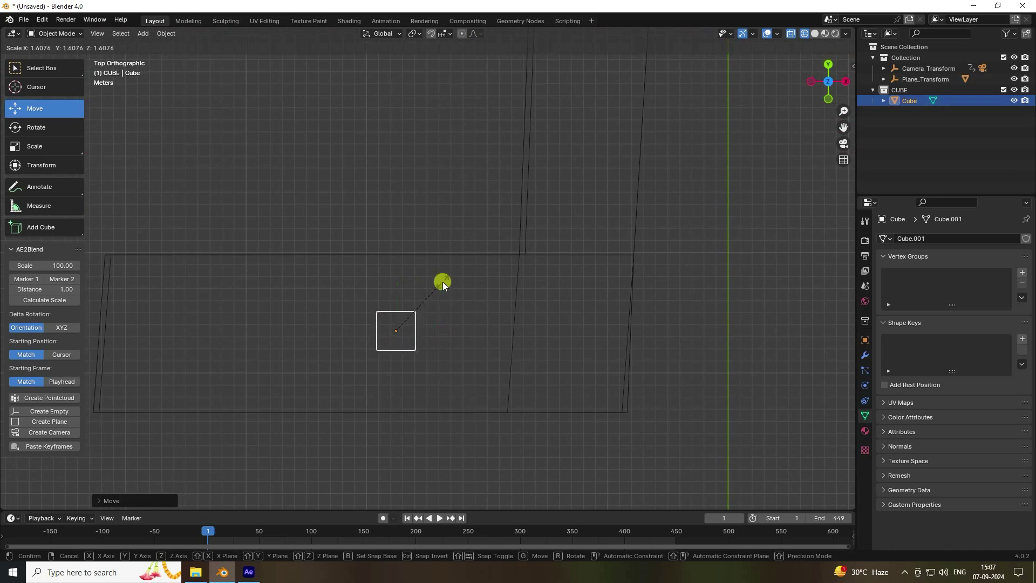
{"action": "left_click", "coordinate": [538, 239]}
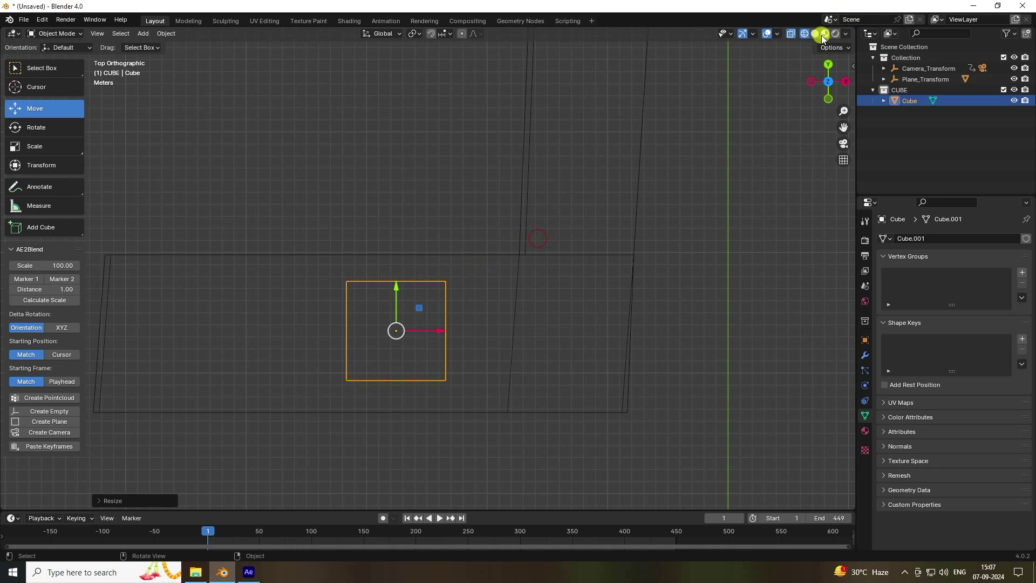
{"action": "left_click", "coordinate": [819, 34]}
{"action": "mouse_move", "coordinate": [464, 272]}
{"action": "middle_mouse_down"}
{"action": "mouse_move", "coordinate": [327, 319]}
{"action": "mouse_move", "coordinate": [289, 287]}
{"action": "mouse_move", "coordinate": [260, 296]}
{"action": "mouse_move", "coordinate": [481, 291]}
{"action": "mouse_move", "coordinate": [488, 316]}
{"action": "middle_mouse_up"}
{"action": "scroll", "coordinate": [509, 324], "scroll_direction": "up", "scroll_amount": 3}
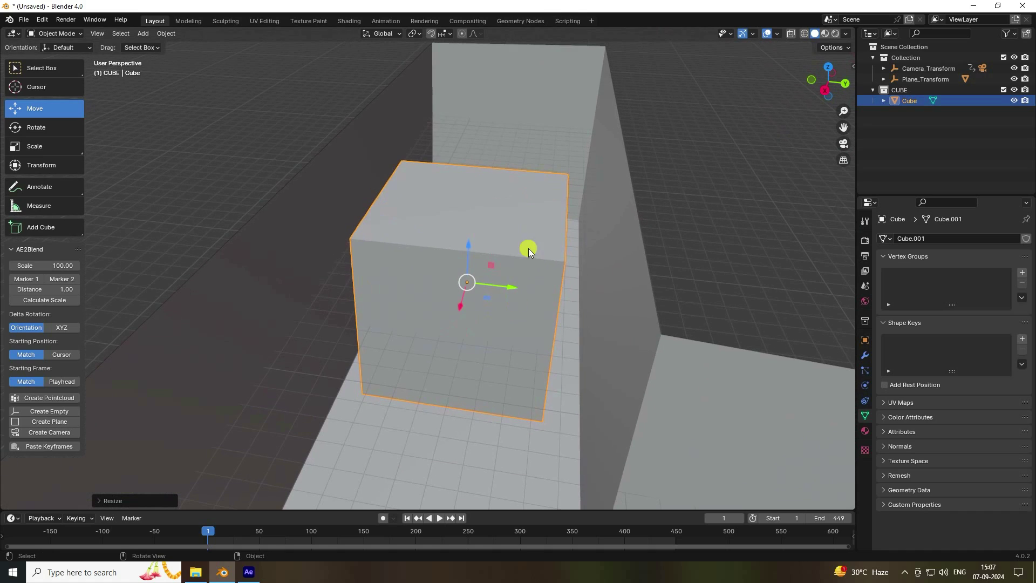
{"action": "key", "text": "s"}
{"action": "left_click", "coordinate": [544, 185]}
{"action": "middle_click_drag", "start_coordinate": [522, 260], "coordinate": [487, 271]}
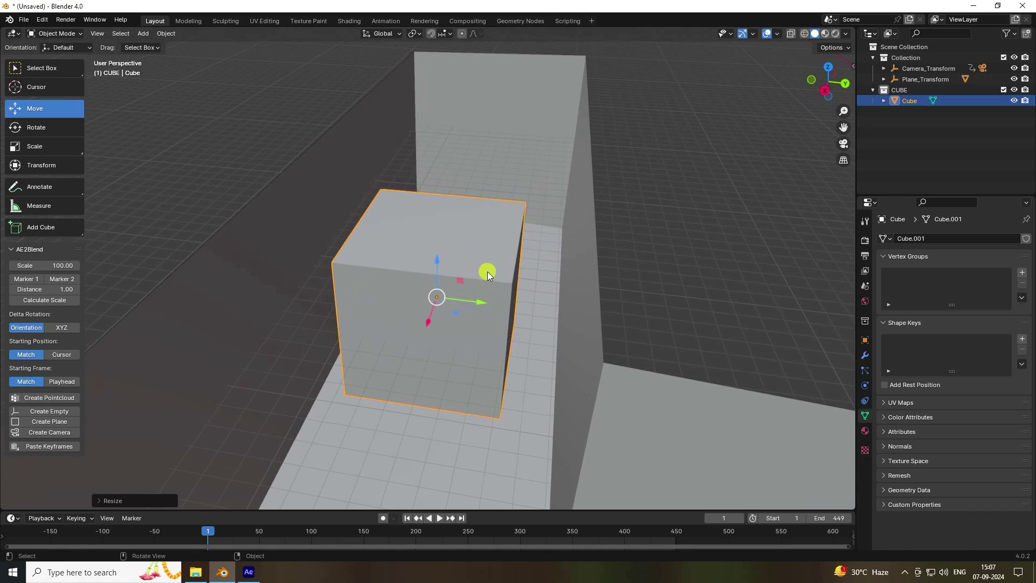
{"action": "scroll", "coordinate": [478, 278], "scroll_direction": "up", "scroll_amount": 2}
{"action": "left_click", "coordinate": [768, 34]}
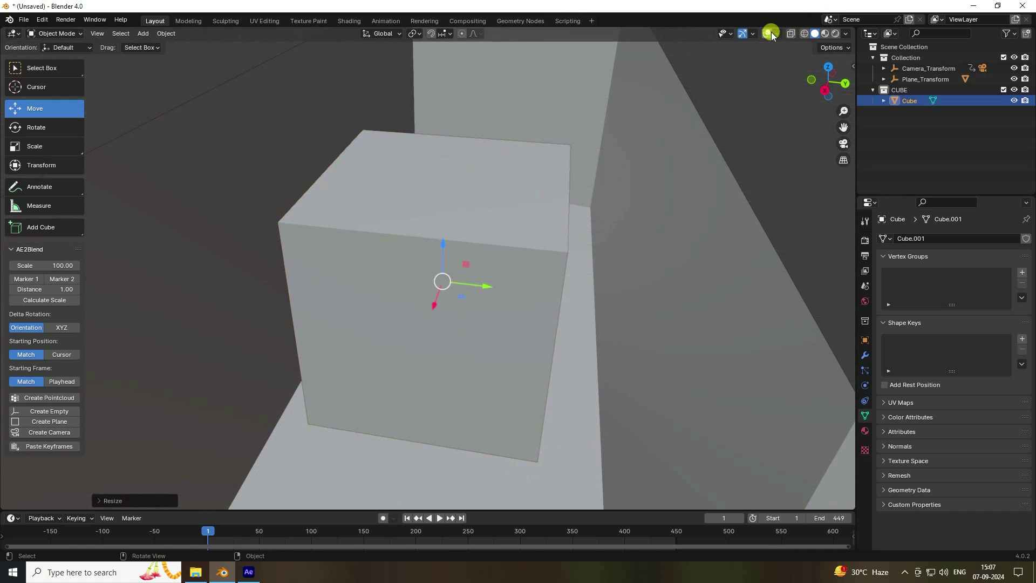
- Turn the overlays back on, toggle a geometry overlay option and reselect the cube
{"action": "left_click", "coordinate": [771, 34]}
{"action": "left_click", "coordinate": [777, 34]}
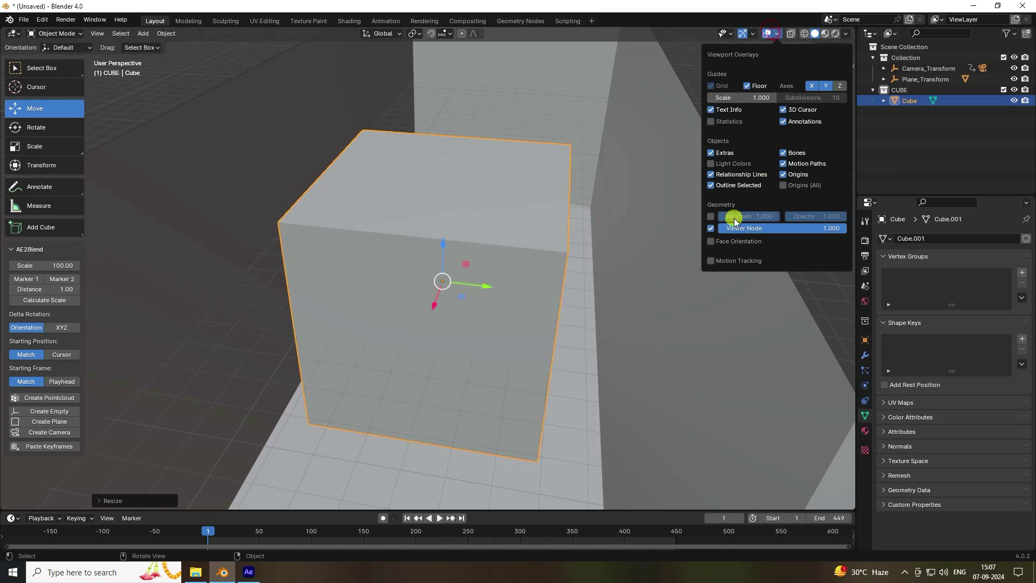
{"action": "left_click", "coordinate": [713, 216]}
{"action": "left_click", "coordinate": [756, 126]}
{"action": "left_click", "coordinate": [452, 295]}
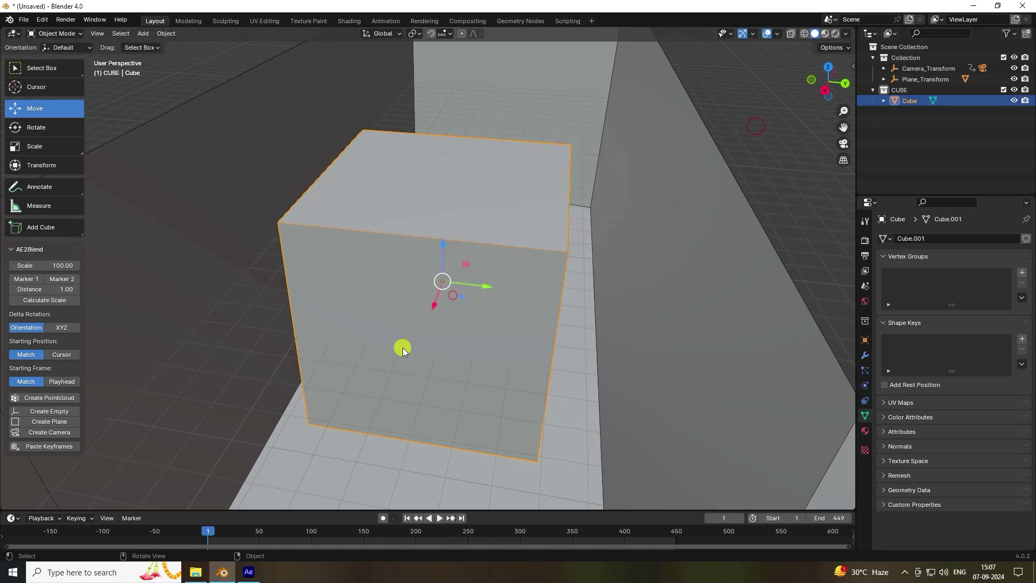
- Enter Edit Mode and delete the cube's front face
{"action": "left_click", "coordinate": [54, 34]}
{"action": "left_click", "coordinate": [51, 61]}
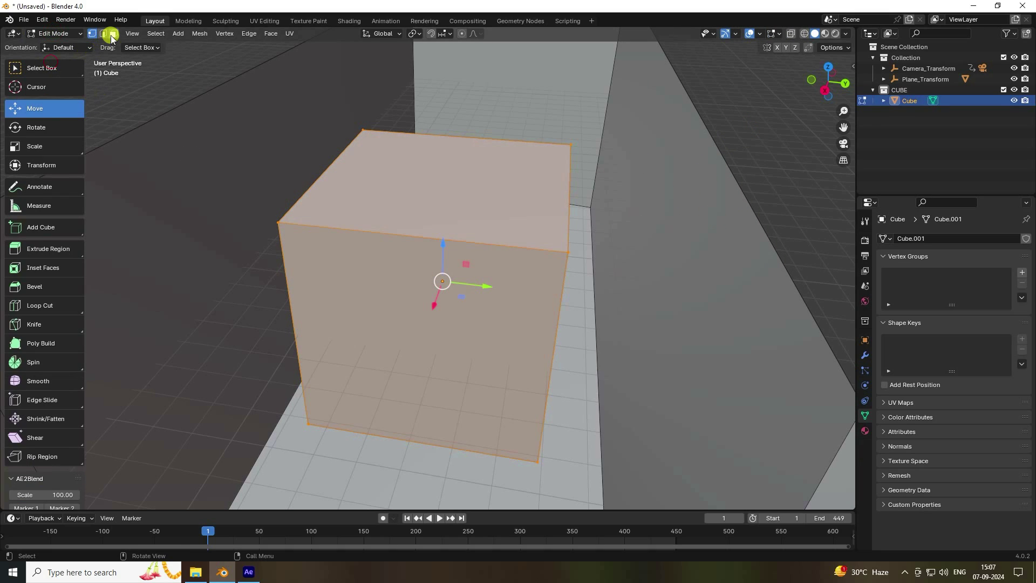
{"action": "left_click", "coordinate": [399, 347]}
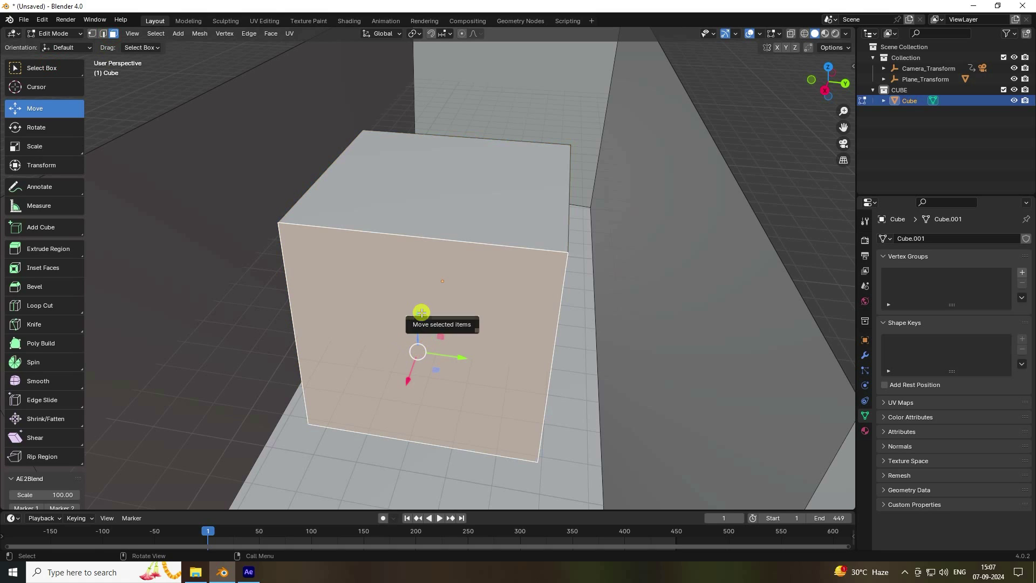
{"action": "key", "text": "x"}
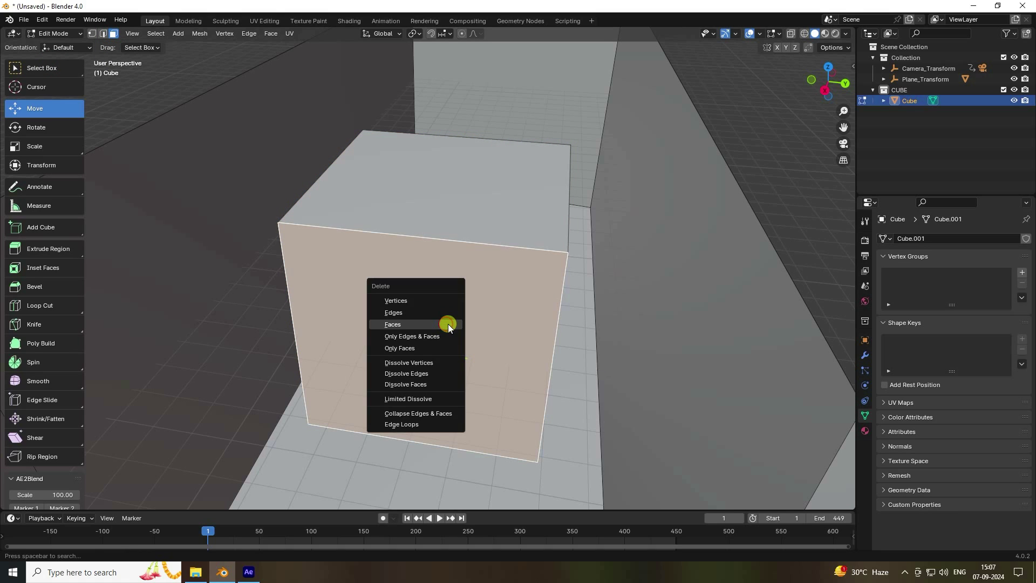
{"action": "left_click", "coordinate": [447, 324]}
- Extrude the cube's top face straight up into a tall column
{"action": "left_click", "coordinate": [435, 199]}
{"action": "scroll", "coordinate": [491, 254], "scroll_direction": "down", "scroll_amount": 6}
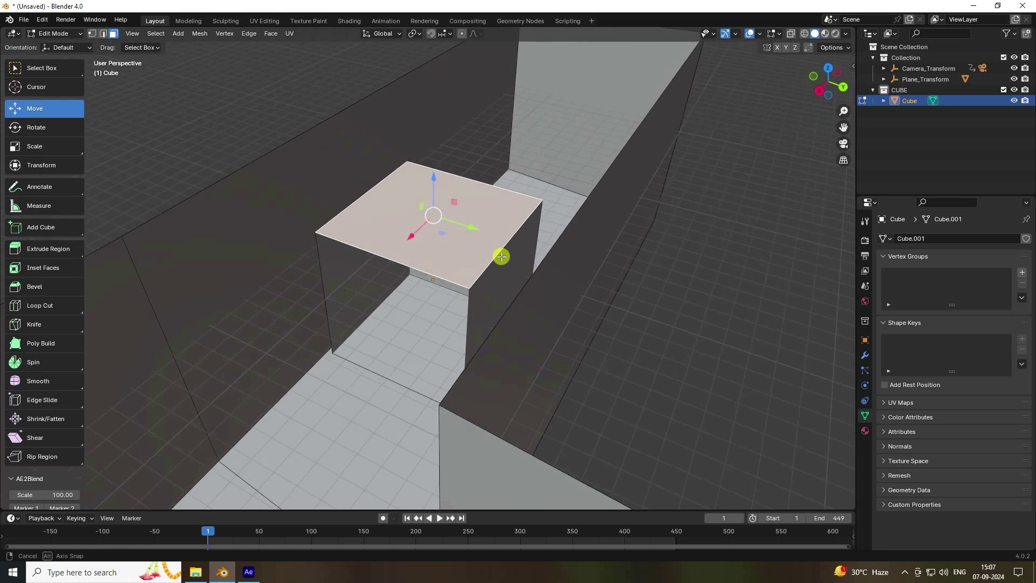
{"action": "middle_click_drag", "start_coordinate": [488, 254], "coordinate": [502, 321]}
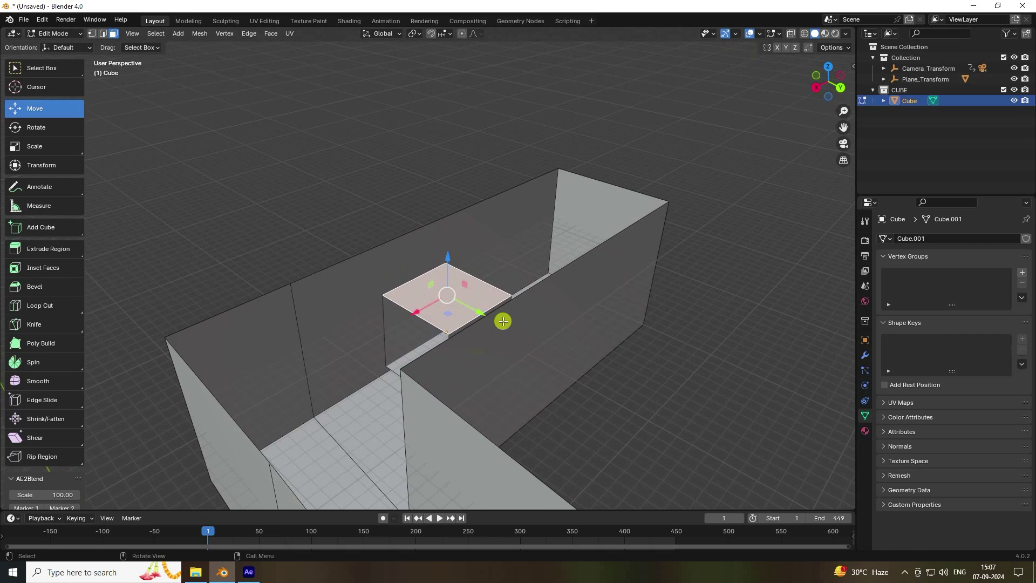
{"action": "key", "text": "g"}
{"action": "key", "text": "z"}
{"action": "key", "text": "g"}
{"action": "key", "text": "Escape"}
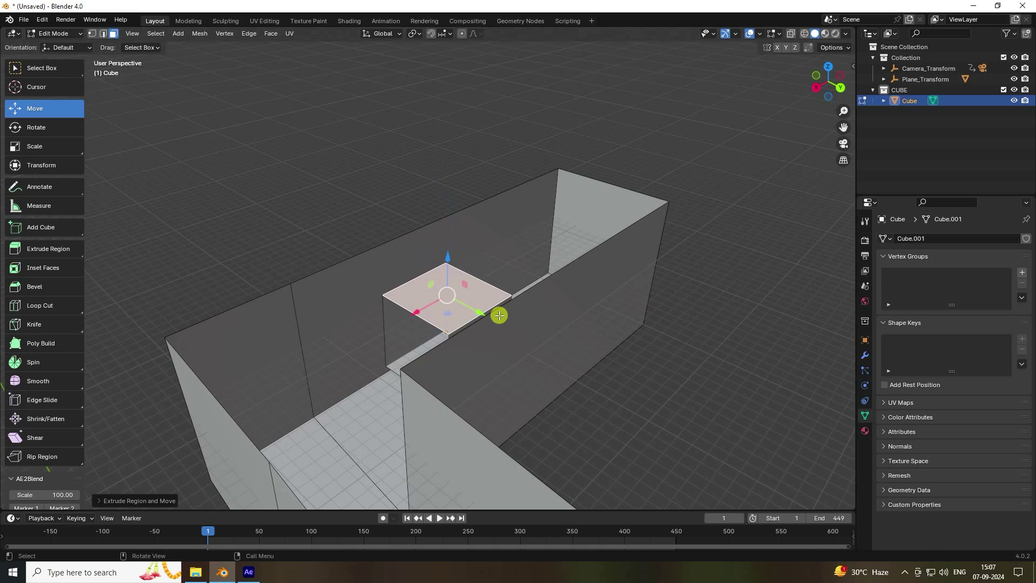
{"action": "left_click_drag", "start_coordinate": [453, 263], "coordinate": [465, 77]}
{"action": "key", "text": "KP_0"}
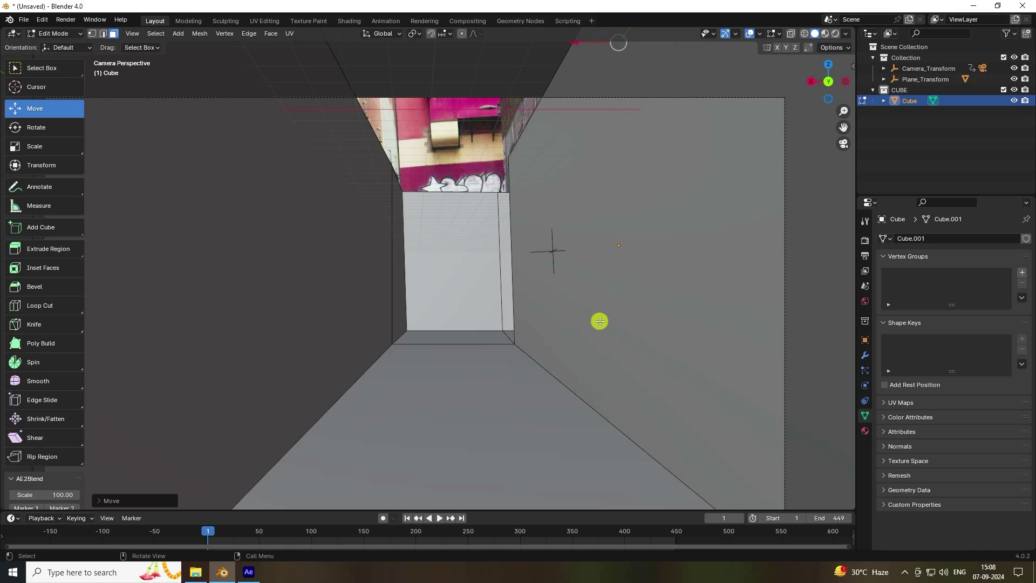
- Delete the column's top face to open it
{"action": "mouse_move", "coordinate": [492, 289]}
{"action": "middle_mouse_down"}
{"action": "mouse_move", "coordinate": [537, 316]}
{"action": "mouse_move", "coordinate": [483, 349]}
{"action": "mouse_move", "coordinate": [552, 289]}
{"action": "mouse_move", "coordinate": [483, 287]}
{"action": "middle_mouse_up"}
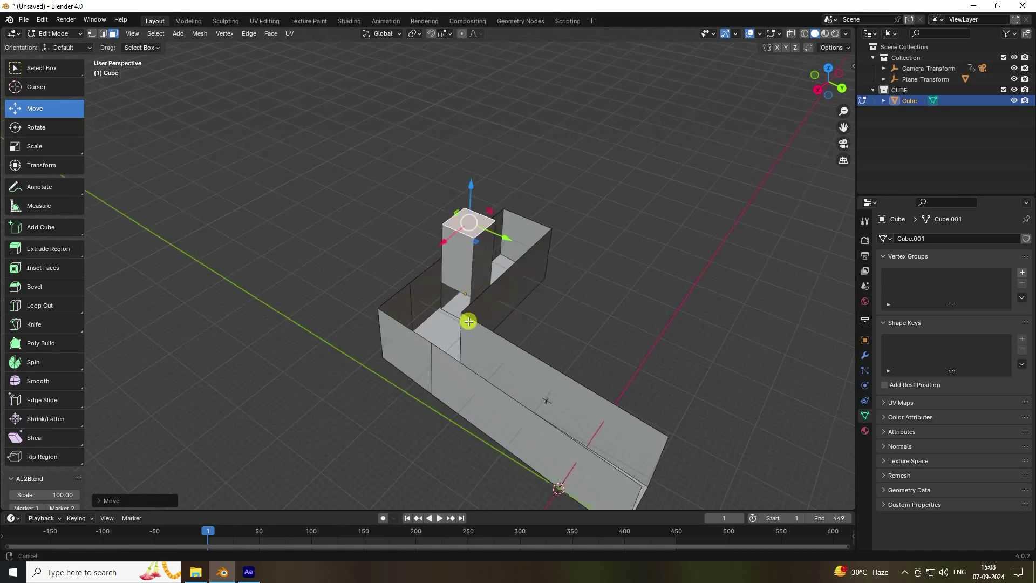
{"action": "scroll", "coordinate": [448, 327], "scroll_direction": "up", "scroll_amount": 5}
{"action": "middle_click_drag", "start_coordinate": [448, 326], "coordinate": [495, 356]}
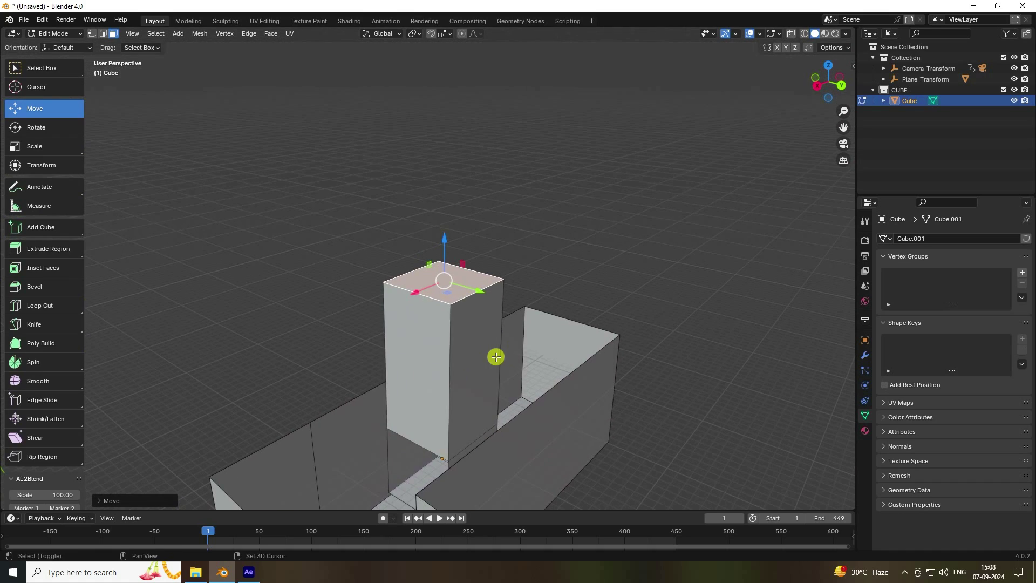
{"action": "key", "text": "x"}
{"action": "left_click", "coordinate": [426, 284]}
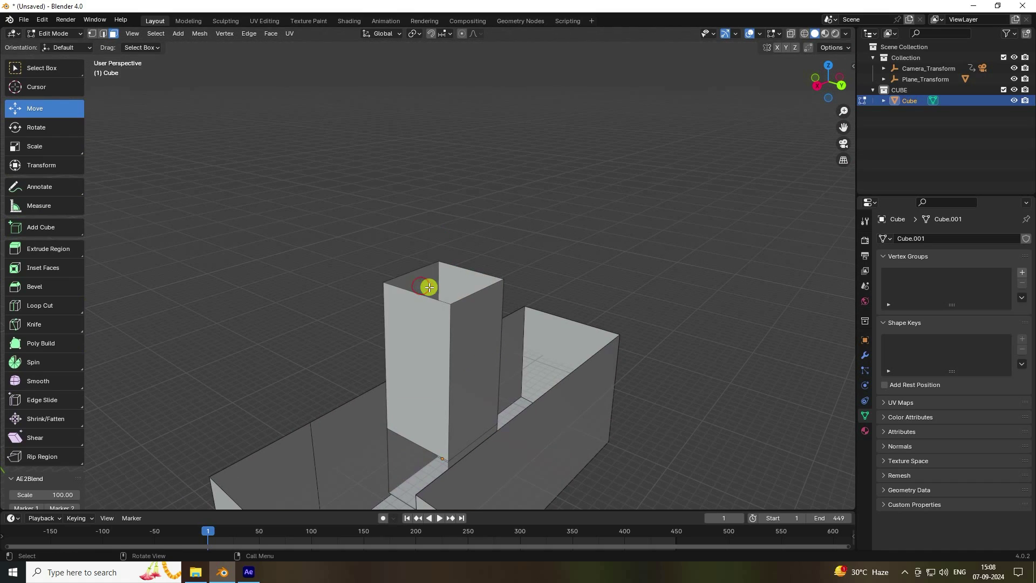
- Select the column's top edge loop and raise it to lengthen the column
{"action": "left_click", "coordinate": [102, 34]}
{"action": "middle_click_drag", "start_coordinate": [564, 278], "coordinate": [591, 294]}
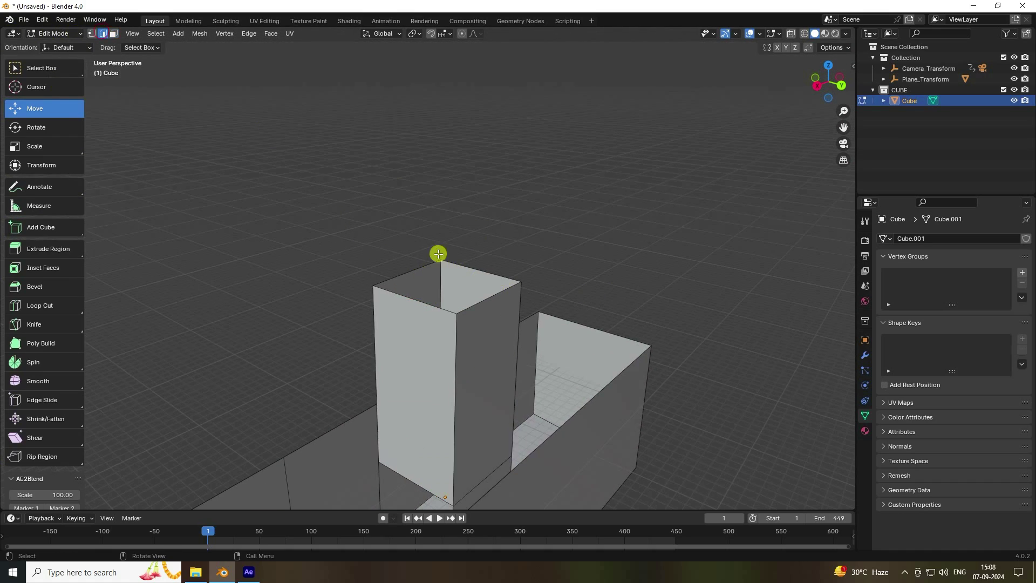
{"action": "left_click", "coordinate": [412, 298], "text": "alt"}
{"action": "scroll", "coordinate": [493, 310], "scroll_direction": "up", "scroll_amount": 3}
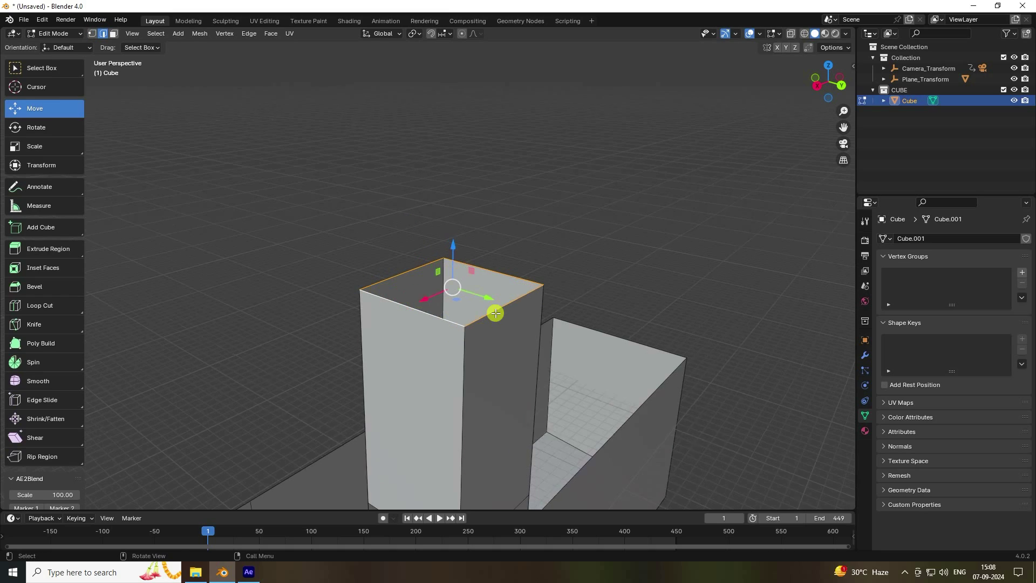
{"action": "scroll", "coordinate": [495, 312], "scroll_direction": "down", "scroll_amount": 2}
{"action": "key", "text": "g"}
{"action": "key", "text": "g"}
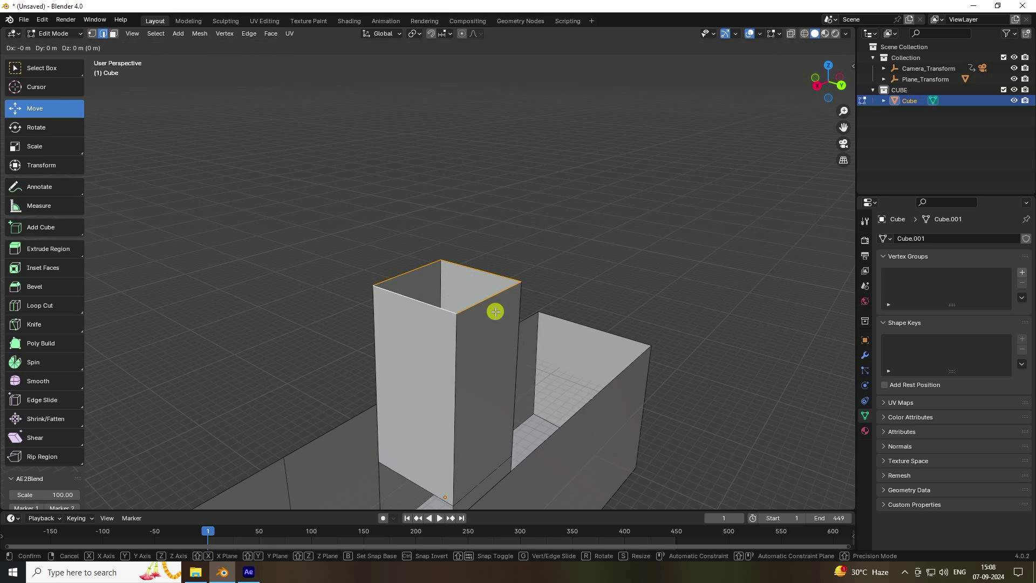
{"action": "right_click", "coordinate": [495, 311]}
{"action": "left_click_drag", "start_coordinate": [449, 235], "coordinate": [446, 176]}
- Scale the top loop out twice and raise it into a wide funnel rim
{"action": "scroll", "coordinate": [485, 279], "scroll_direction": "down", "scroll_amount": 3}
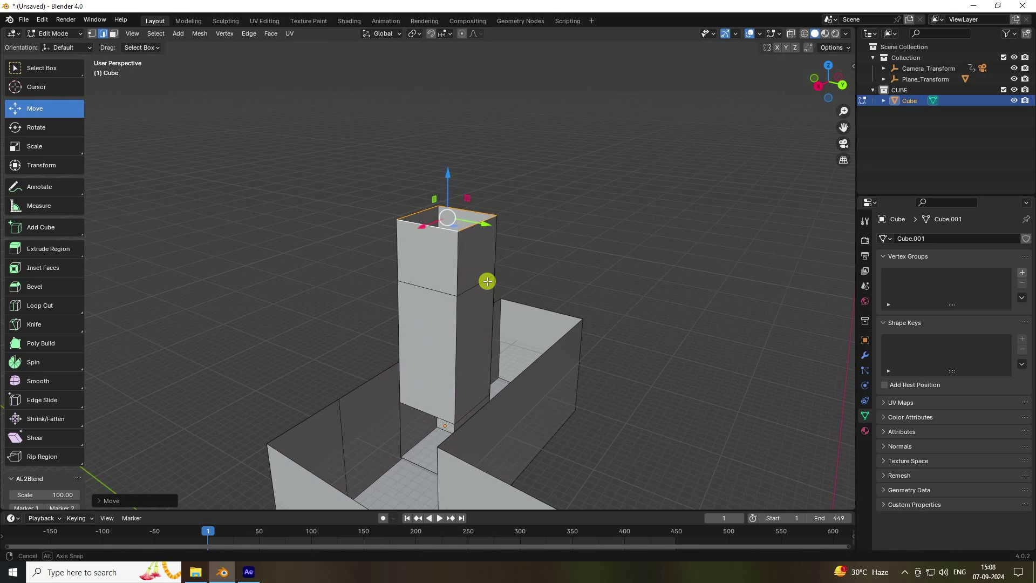
{"action": "key", "text": "s"}
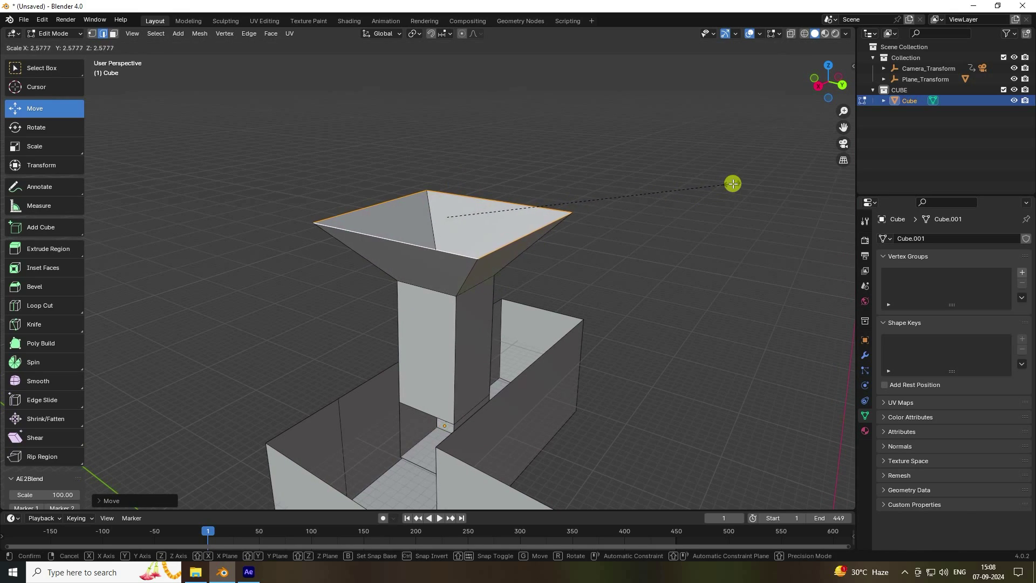
{"action": "left_click", "coordinate": [734, 183]}
{"action": "key", "text": "s"}
{"action": "left_click", "coordinate": [566, 185]}
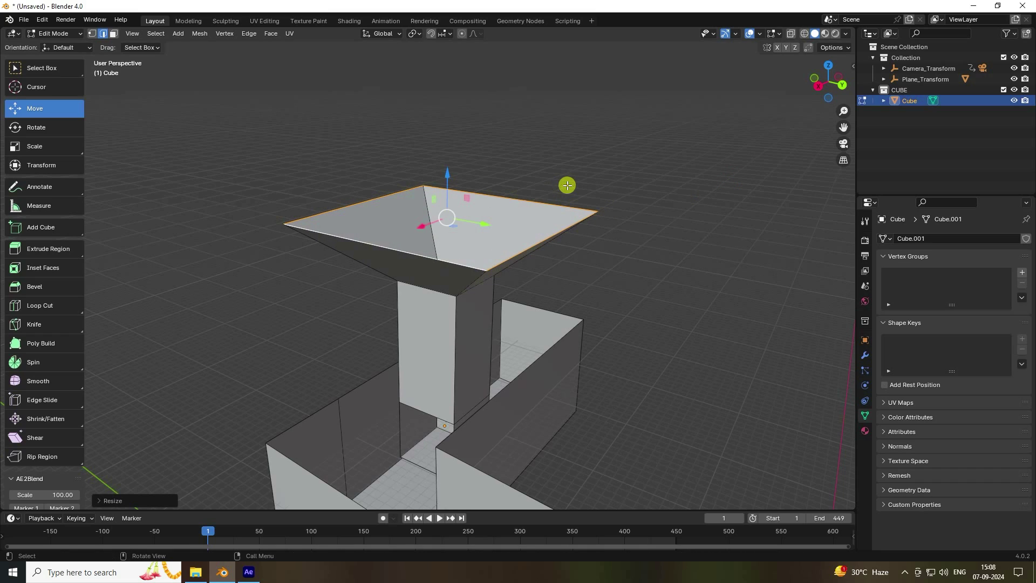
{"action": "left_click_drag", "start_coordinate": [460, 175], "coordinate": [440, 157]}
- Return to Object Mode and deselect the finished hopper
{"action": "left_click", "coordinate": [55, 34]}
{"action": "left_click", "coordinate": [59, 46]}
{"action": "left_click", "coordinate": [303, 137]}
{"action": "middle_click_drag", "start_coordinate": [303, 137], "coordinate": [482, 266]}
- Create a new collection in the Outliner and rename it SPHERE
{"action": "scroll", "coordinate": [458, 260], "scroll_direction": "up", "scroll_amount": 3}
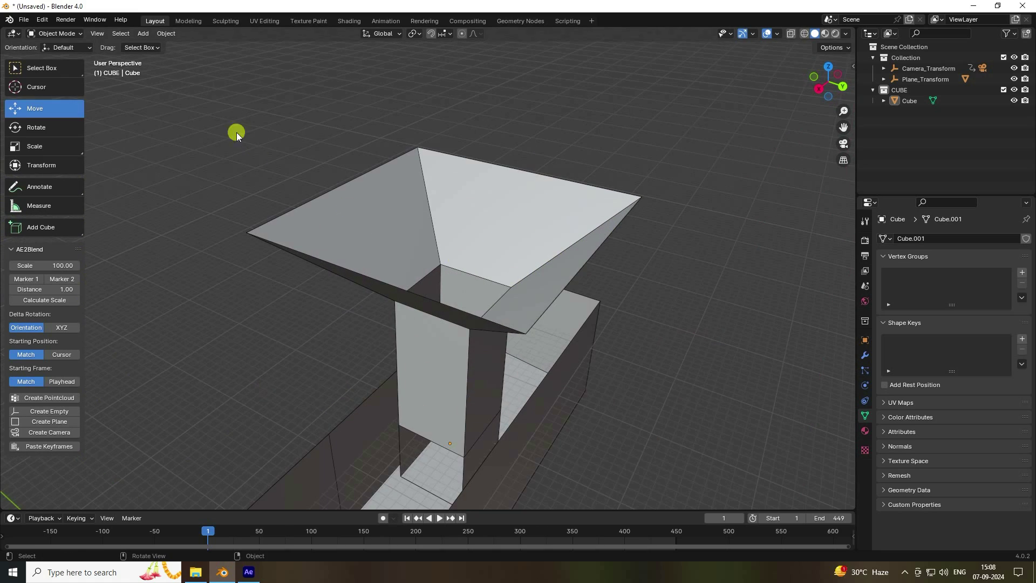
{"action": "left_click", "coordinate": [138, 32]}
{"action": "mouse_move", "coordinate": [178, 46]}
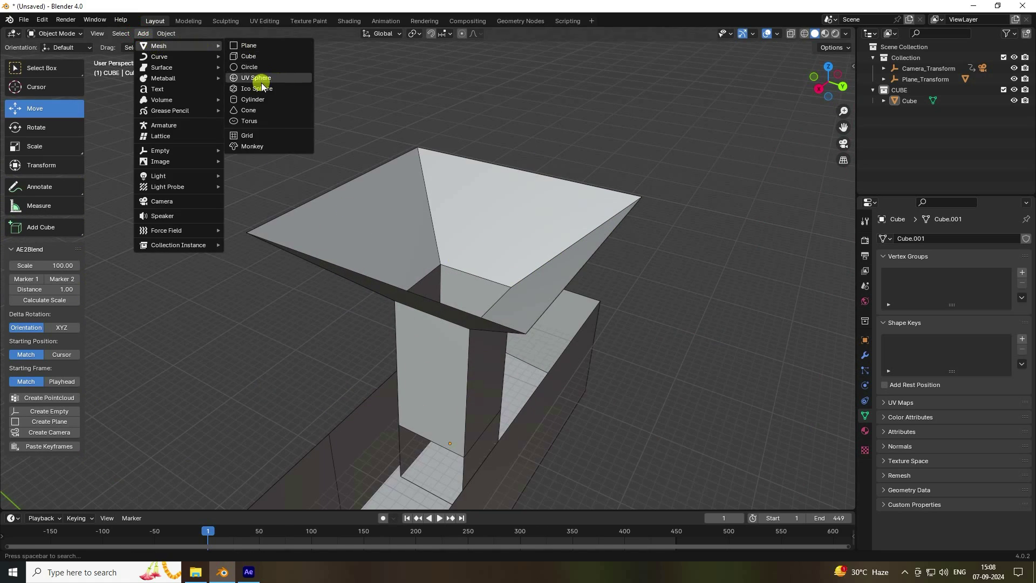
{"action": "right_click", "coordinate": [915, 131]}
{"action": "left_click", "coordinate": [914, 132]}
{"action": "left_click", "coordinate": [912, 114]}
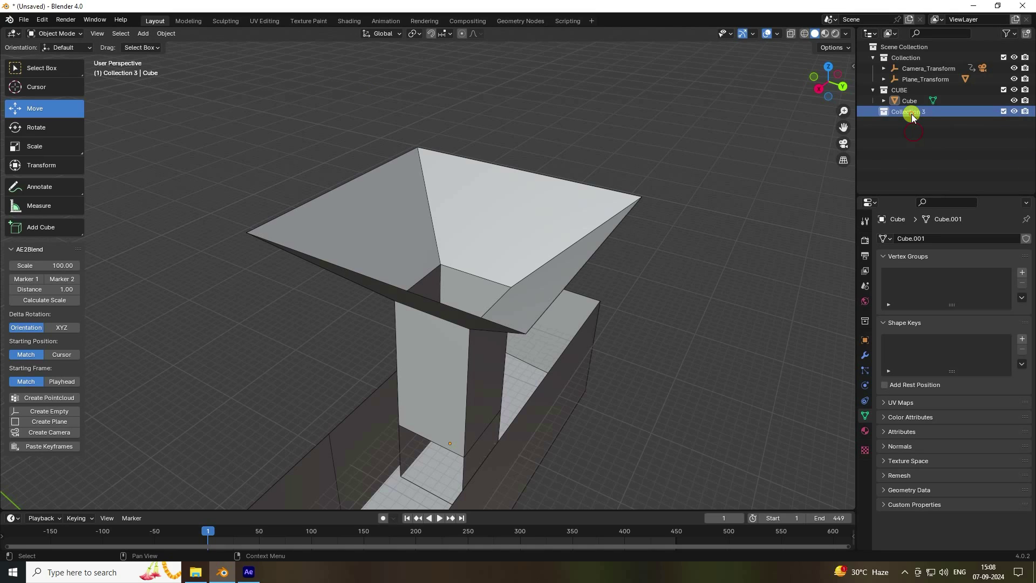
{"action": "double_click", "coordinate": [917, 112]}
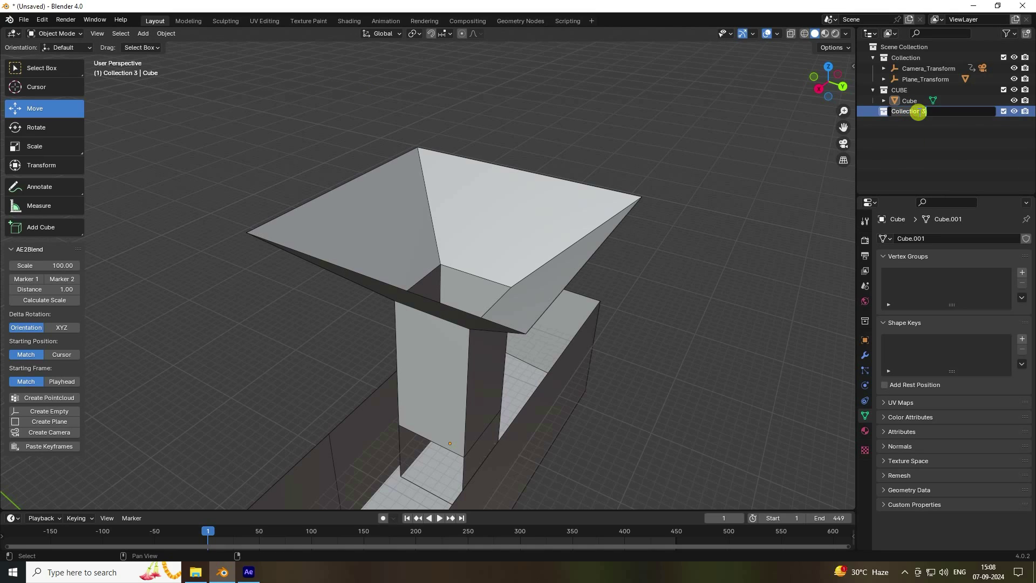
{"action": "key", "text": "Return"}
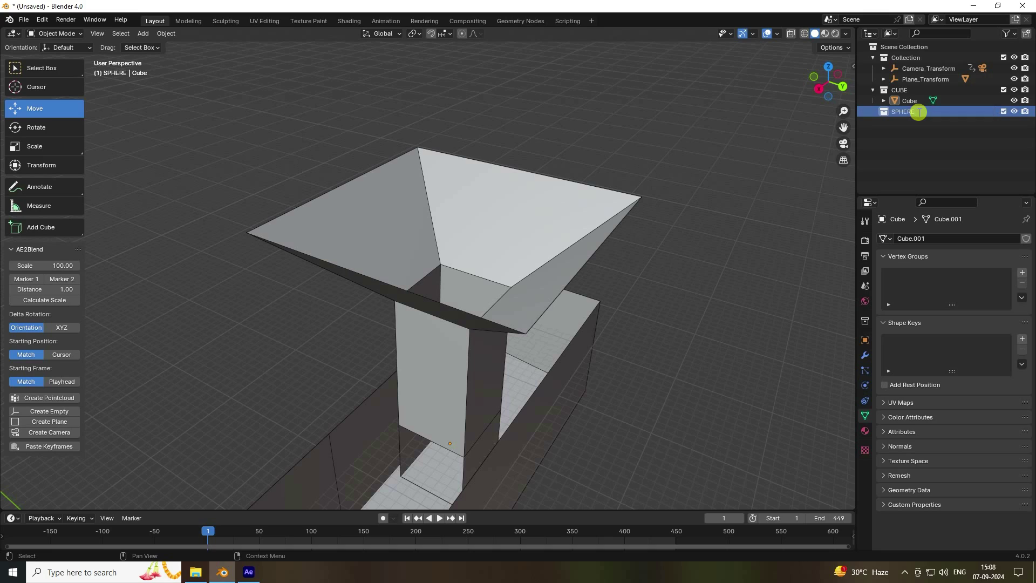
- Add a UV Sphere with 32 segments and 16 rings and centre it in view
{"action": "left_click", "coordinate": [143, 34]}
{"action": "mouse_move", "coordinate": [162, 58]}
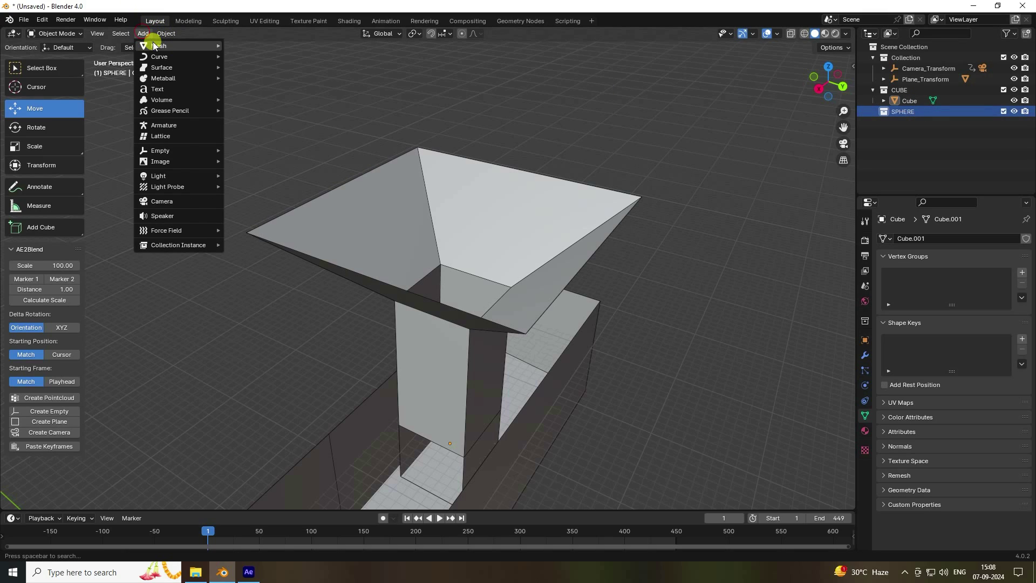
{"action": "left_click", "coordinate": [272, 77]}
{"action": "scroll", "coordinate": [687, 284], "scroll_direction": "down", "scroll_amount": 3}
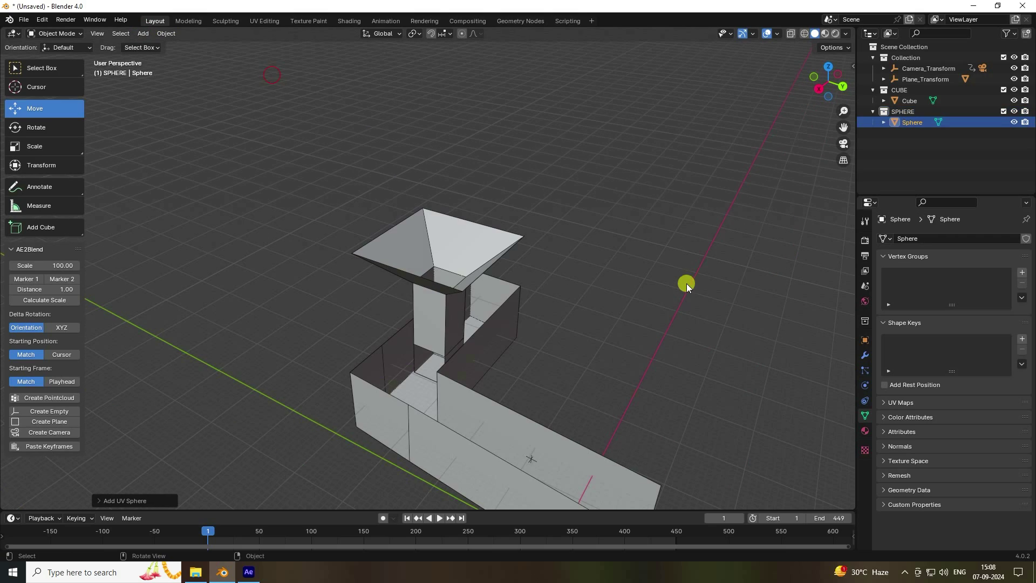
{"action": "middle_click_drag", "start_coordinate": [645, 319], "coordinate": [588, 256]}
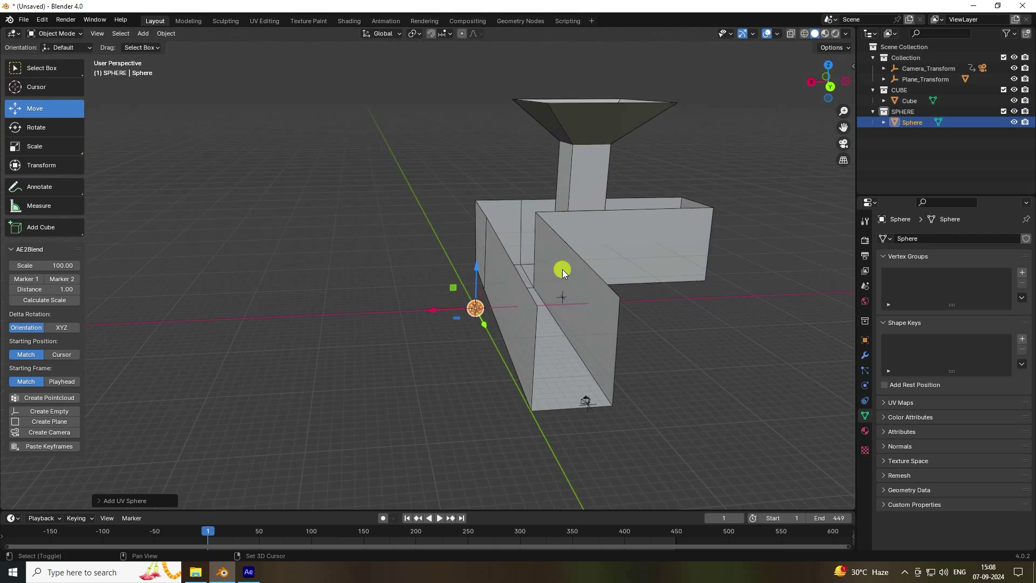
{"action": "scroll", "coordinate": [691, 408], "scroll_direction": "up", "scroll_amount": 5}
{"action": "middle_click_drag", "start_coordinate": [691, 408], "coordinate": [596, 325], "text": "shift"}
{"action": "scroll", "coordinate": [597, 325], "scroll_direction": "up", "scroll_amount": 3}
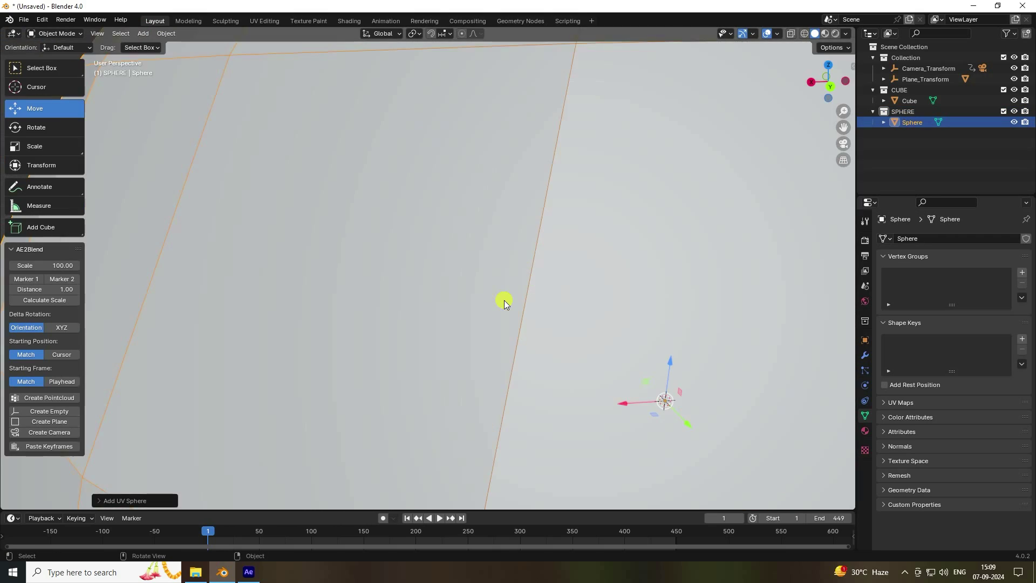
{"action": "scroll", "coordinate": [504, 300], "scroll_direction": "down", "scroll_amount": 3}
{"action": "left_click", "coordinate": [107, 503]}
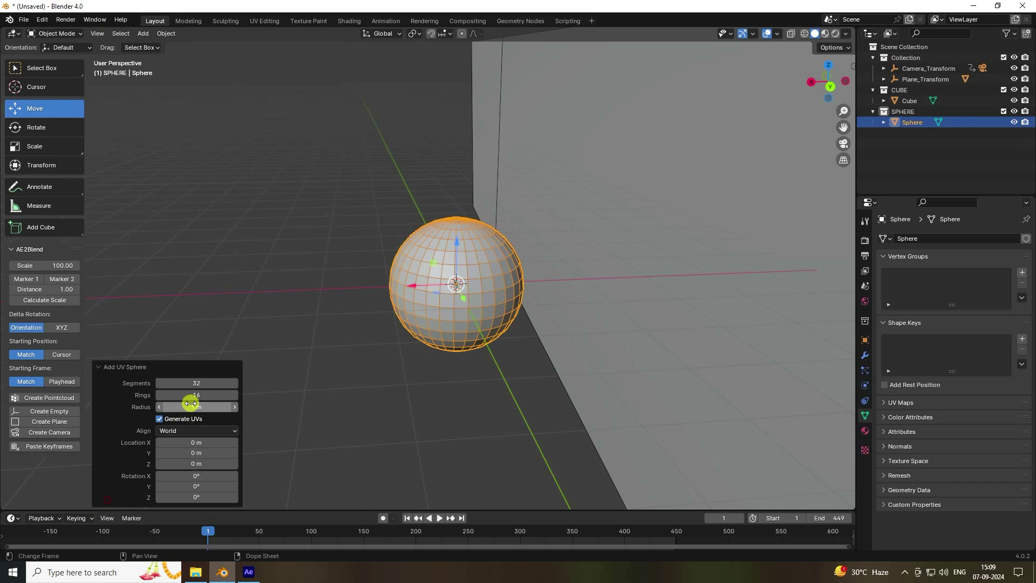
- Set the UV Sphere to 22 segments, 10 rings and a 0.2 m radius
{"action": "left_click", "coordinate": [192, 384]}
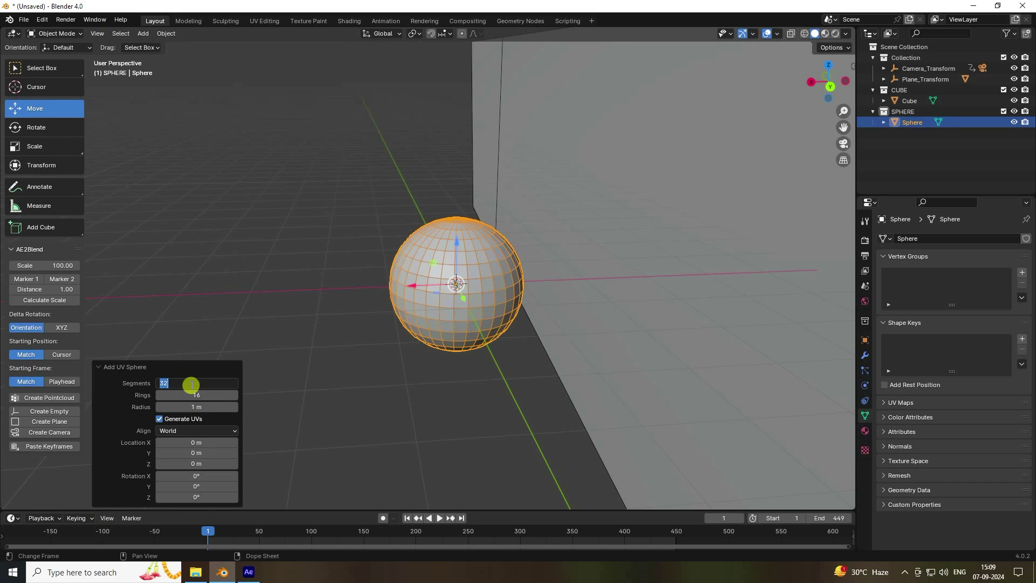
{"action": "key", "text": "Return"}
{"action": "left_click", "coordinate": [196, 395]}
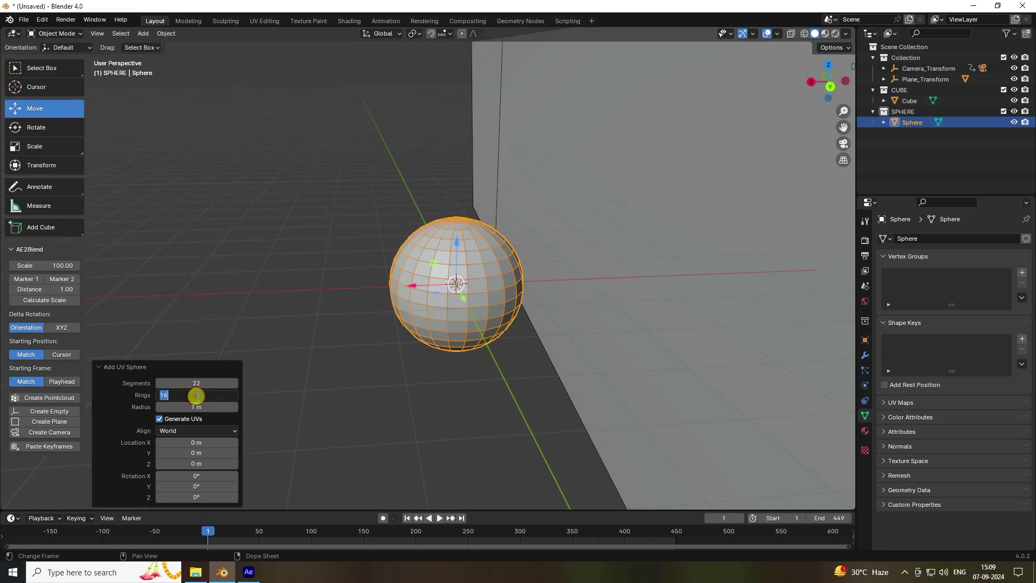
{"action": "type", "text": "10"}
{"action": "key", "text": "Return"}
{"action": "left_click_drag", "start_coordinate": [509, 300], "coordinate": [451, 242]}
{"action": "middle_click_drag", "start_coordinate": [452, 242], "coordinate": [457, 267]}
{"action": "left_click", "coordinate": [199, 407]}
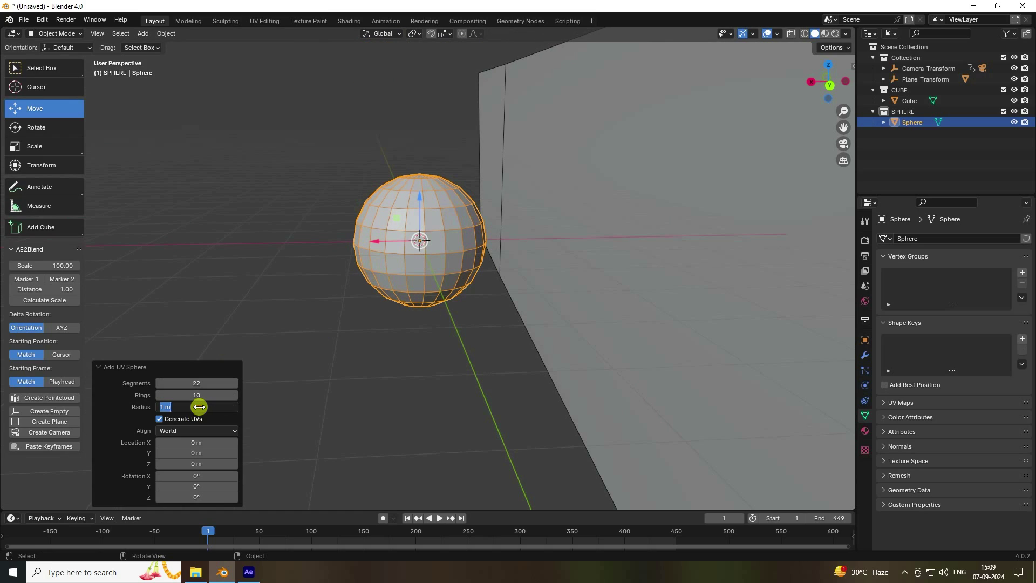
{"action": "key", "text": "Return"}
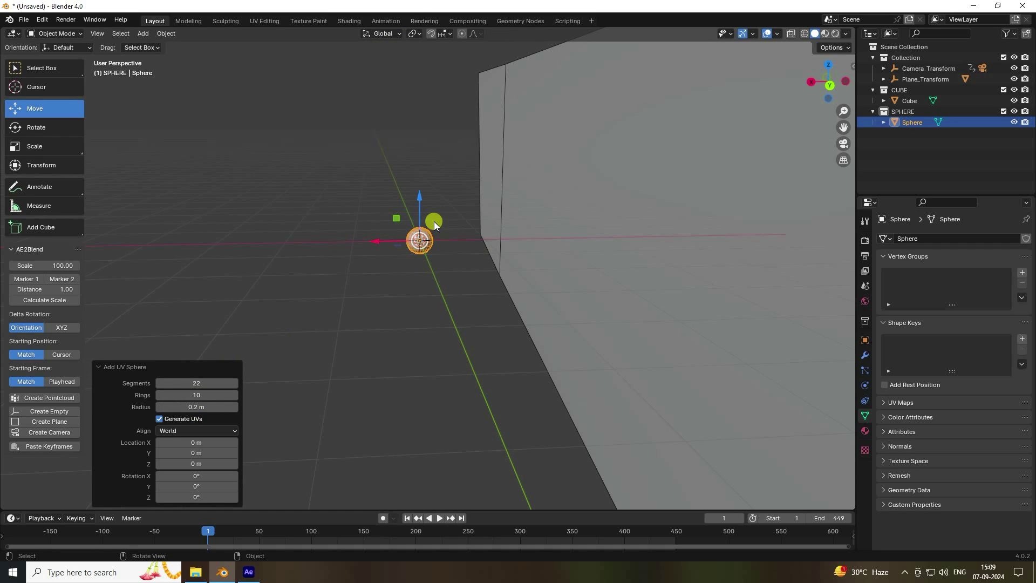
- Apply Shade Smooth to the sphere
{"action": "scroll", "coordinate": [434, 224], "scroll_direction": "up", "scroll_amount": 5}
{"action": "scroll", "coordinate": [432, 255], "scroll_direction": "down", "scroll_amount": 6}
{"action": "scroll", "coordinate": [437, 262], "scroll_direction": "up", "scroll_amount": 2}
{"action": "scroll", "coordinate": [441, 267], "scroll_direction": "down", "scroll_amount": 1}
{"action": "scroll", "coordinate": [432, 226], "scroll_direction": "up", "scroll_amount": 5}
{"action": "scroll", "coordinate": [426, 199], "scroll_direction": "down", "scroll_amount": 4}
{"action": "middle_click_drag", "start_coordinate": [584, 254], "coordinate": [429, 254]}
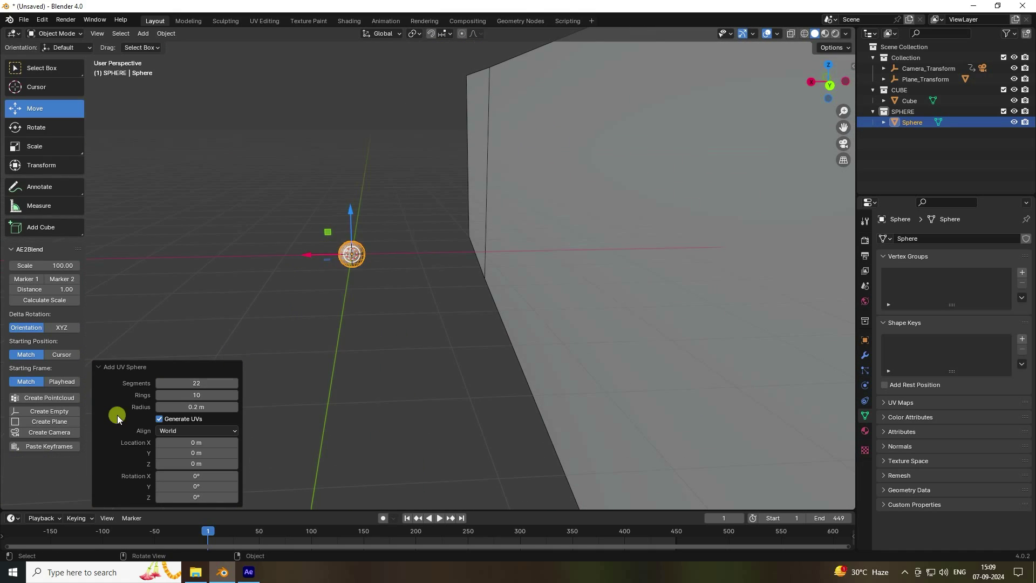
{"action": "right_click", "coordinate": [360, 245]}
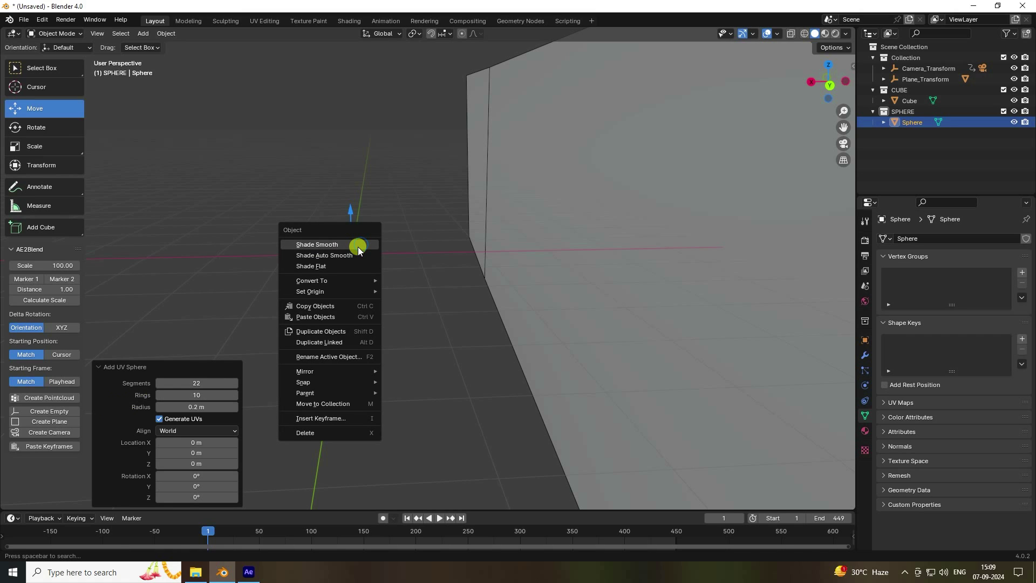
{"action": "left_click", "coordinate": [358, 247]}
- From top view, move the sphere into the hopper's central square opening
{"action": "middle_click_drag", "start_coordinate": [384, 322], "coordinate": [468, 306], "text": "alt"}
{"action": "left_click_drag", "start_coordinate": [529, 132], "coordinate": [393, 284]}
{"action": "scroll", "coordinate": [372, 313], "scroll_direction": "up", "scroll_amount": 6}
{"action": "scroll", "coordinate": [361, 350], "scroll_direction": "down", "scroll_amount": 1}
{"action": "scroll", "coordinate": [313, 342], "scroll_direction": "up", "scroll_amount": 2}
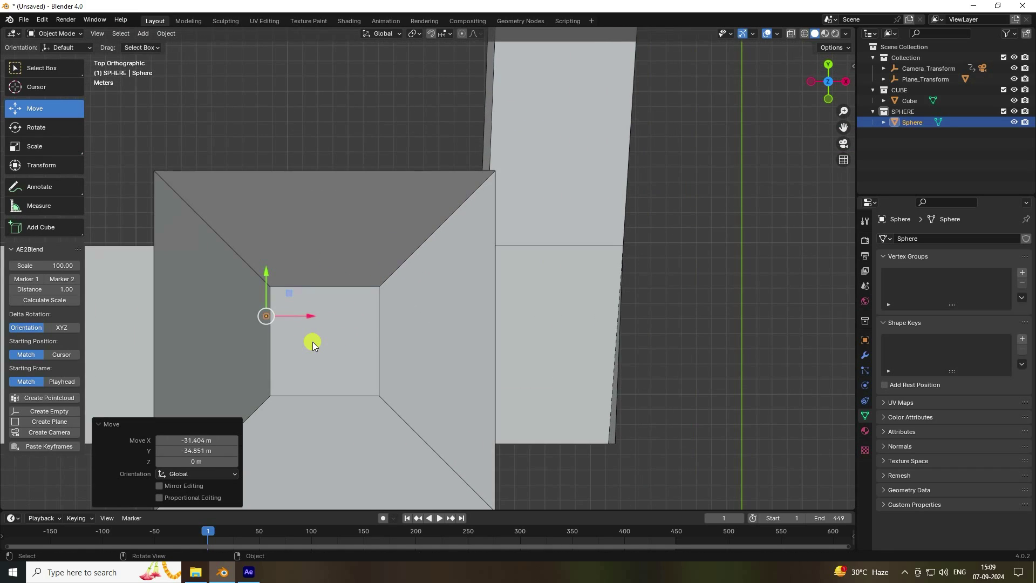
{"action": "left_click", "coordinate": [865, 354]}
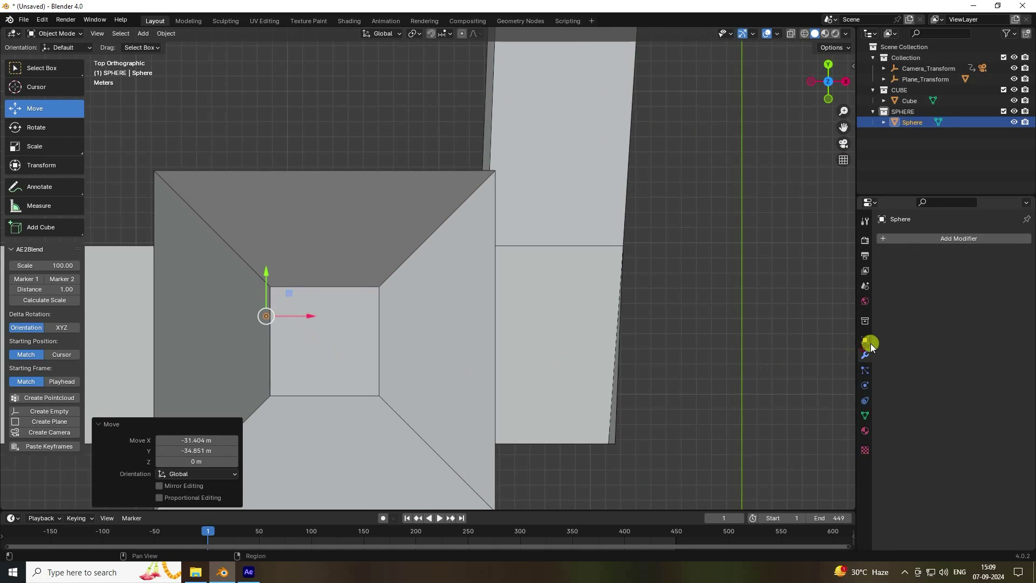
- Add an Array modifier to the sphere with a relative X offset factor of 2
{"action": "left_click", "coordinate": [895, 236]}
{"action": "mouse_move", "coordinate": [880, 277]}
{"action": "left_click", "coordinate": [953, 273]}
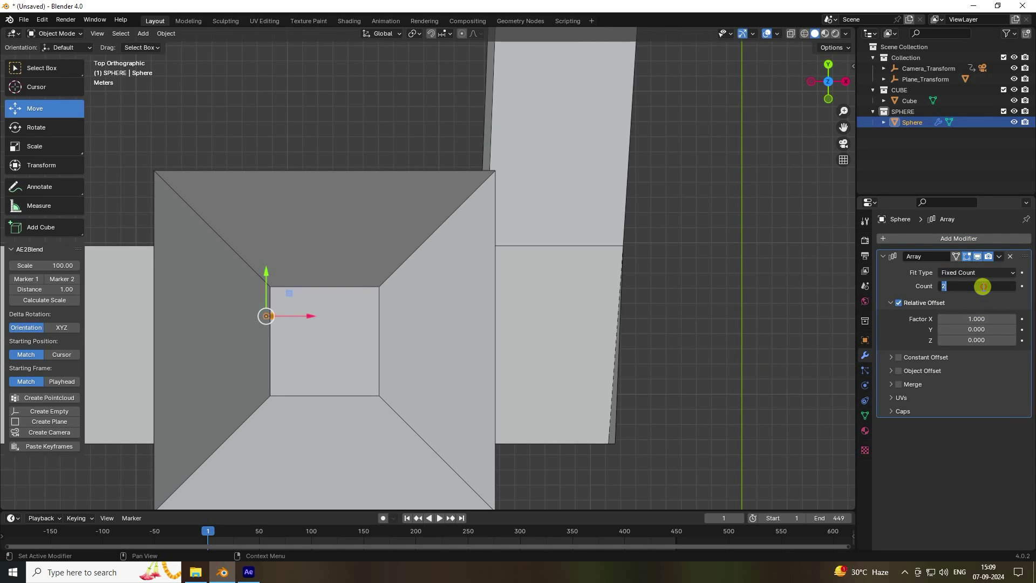
{"action": "key", "text": "Return"}
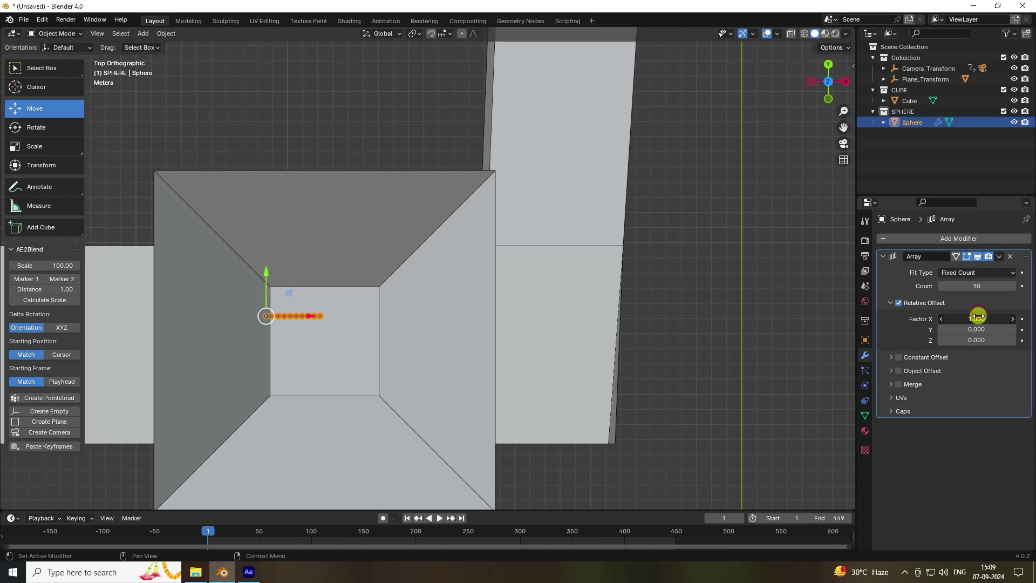
{"action": "type", "text": "2"}
{"action": "key", "text": "Return"}
{"action": "scroll", "coordinate": [192, 337], "scroll_direction": "up", "scroll_amount": 4}
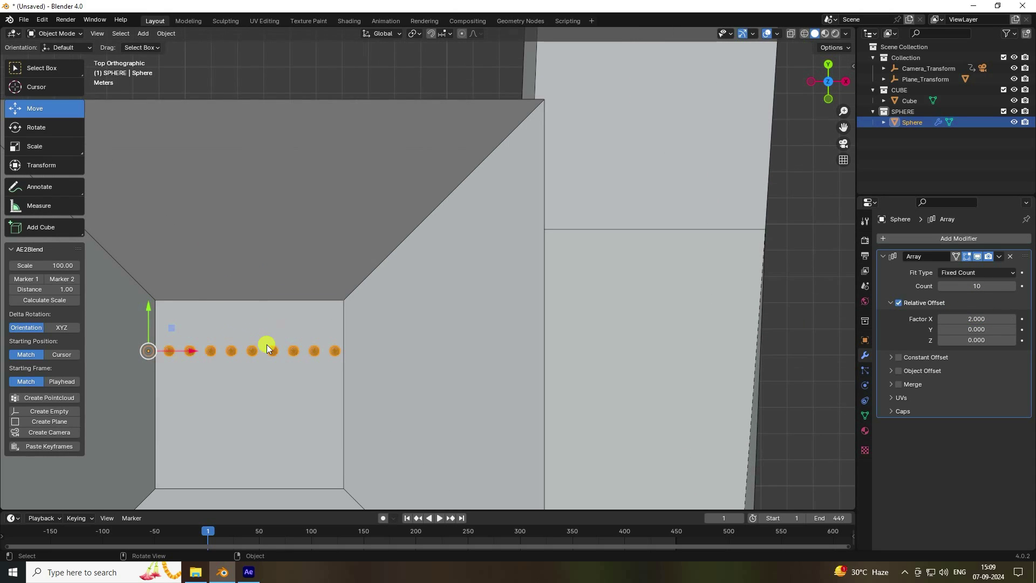
- Raise the array count to 12 and line the row up with the opening's left edge
{"action": "middle_click_drag", "start_coordinate": [232, 321], "coordinate": [312, 300], "text": "shift"}
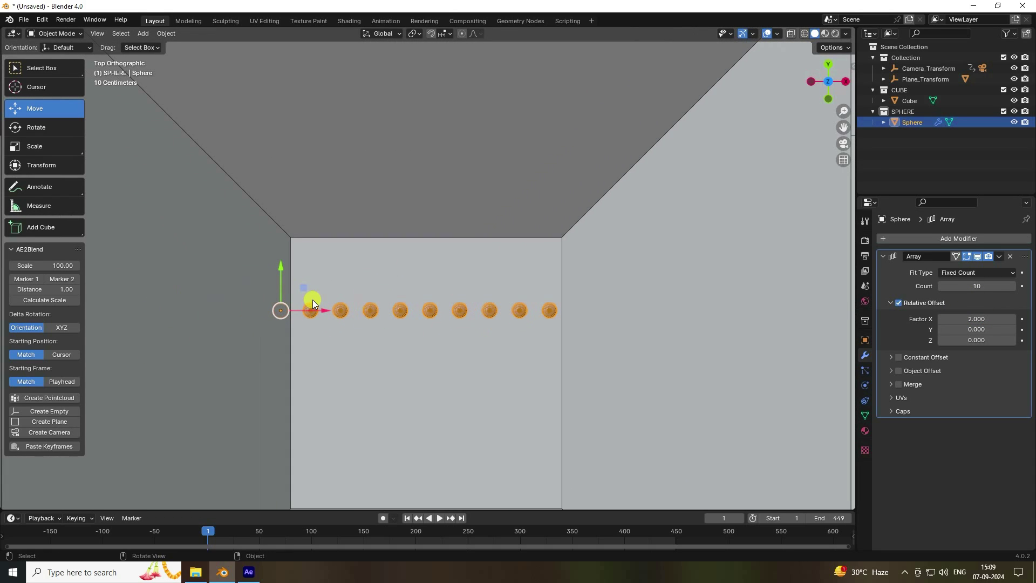
{"action": "left_click_drag", "start_coordinate": [322, 310], "coordinate": [335, 310]}
{"action": "left_click", "coordinate": [1011, 286]}
{"action": "left_click", "coordinate": [1011, 286]}
{"action": "mouse_move", "coordinate": [338, 310]}
{"action": "left_mouse_down"}
{"action": "mouse_move", "coordinate": [303, 310]}
{"action": "mouse_move", "coordinate": [328, 312]}
{"action": "left_mouse_up"}
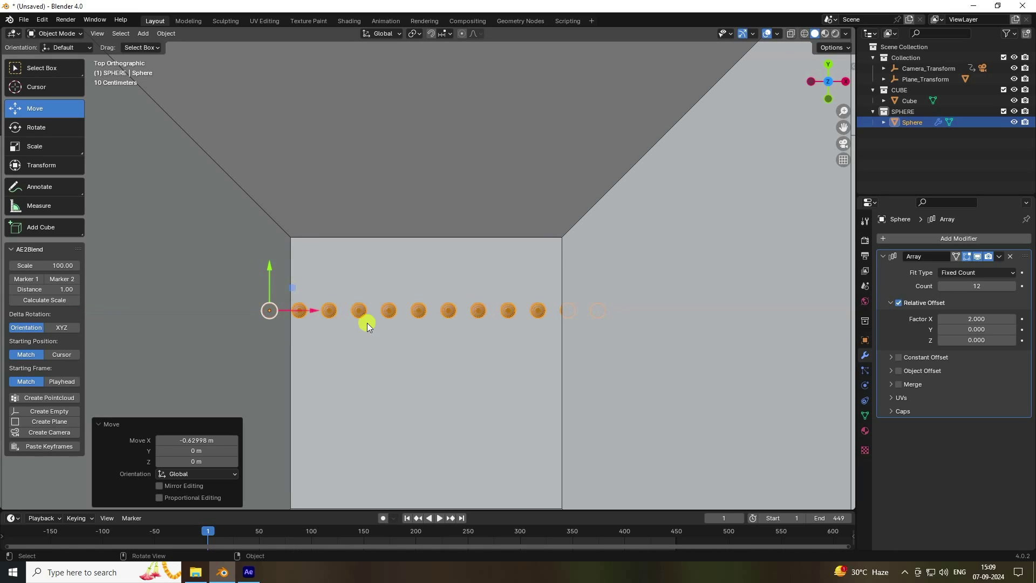
{"action": "left_click", "coordinate": [887, 238]}
- Add a second Array modifier with X offset 0, Y offset 2 and count 12
{"action": "mouse_move", "coordinate": [885, 238]}
{"action": "left_click", "coordinate": [946, 236]}
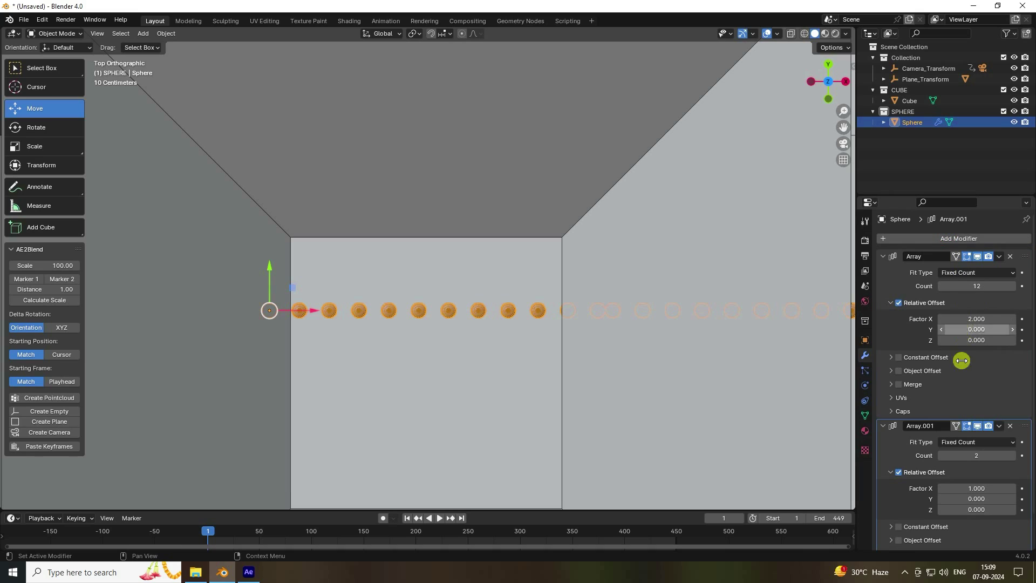
{"action": "left_click", "coordinate": [977, 488]}
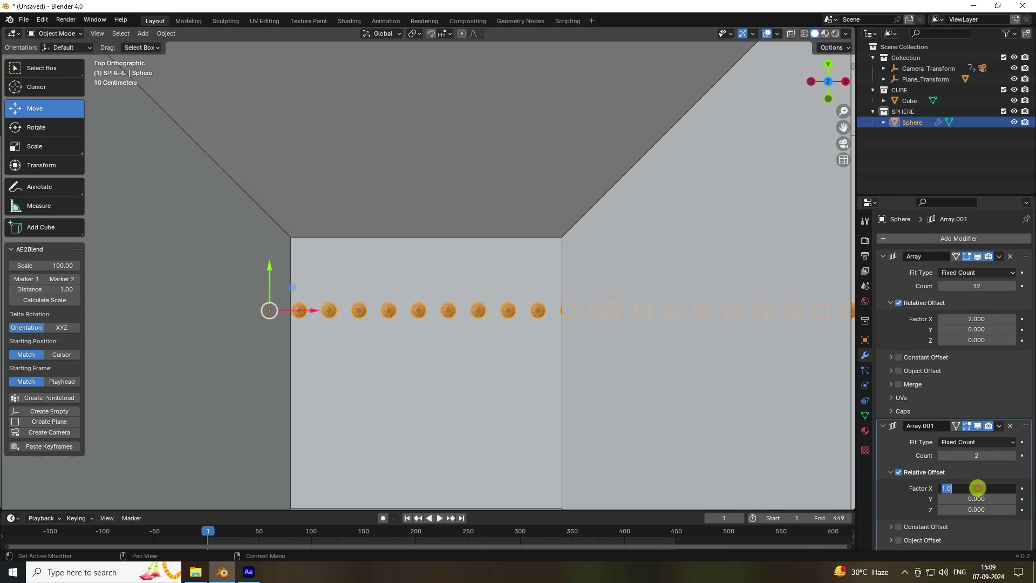
{"action": "key", "text": "Tab"}
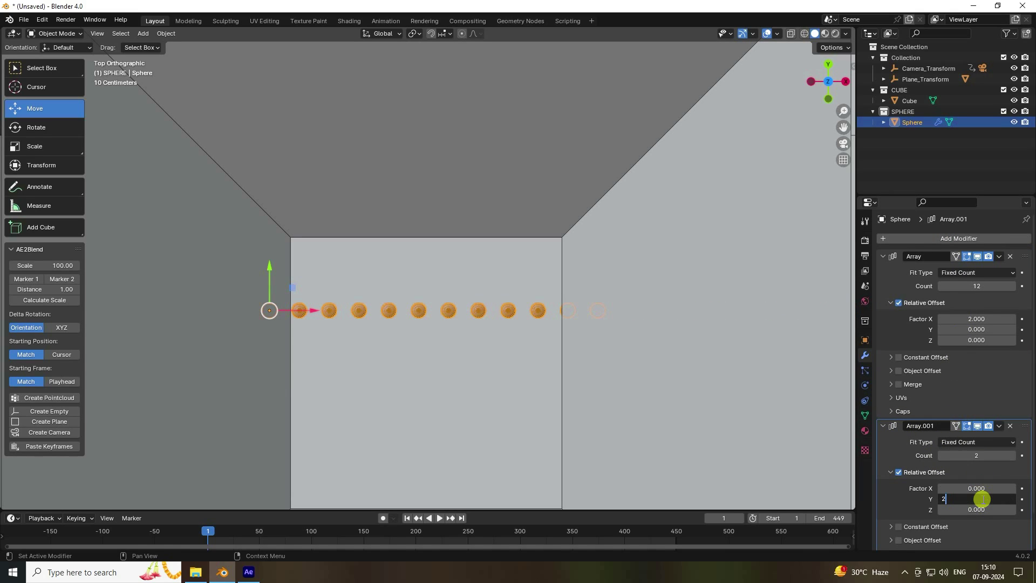
{"action": "type", "text": "2"}
{"action": "key", "text": "Return"}
{"action": "left_click", "coordinate": [980, 455]}
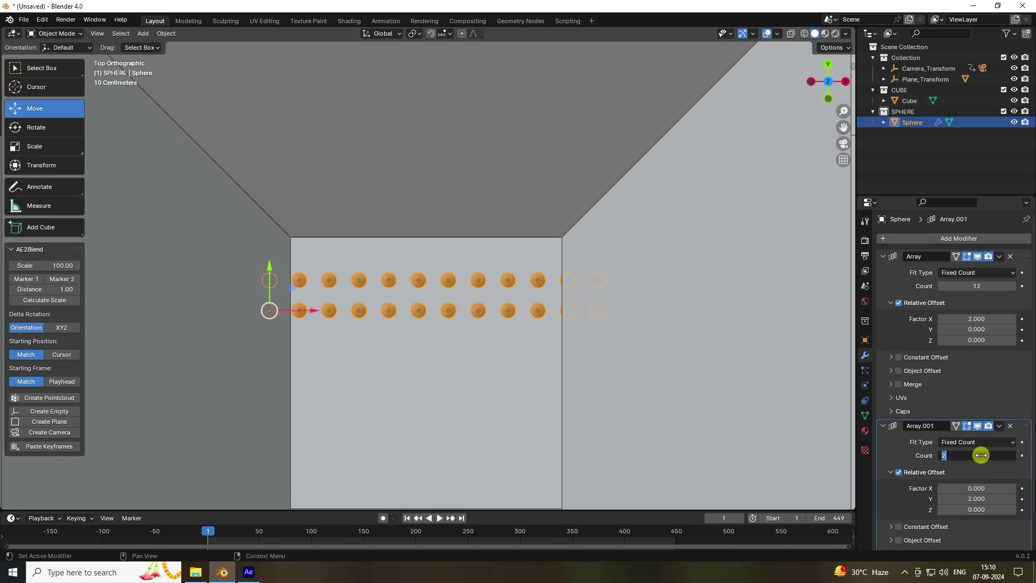
{"action": "type", "text": "12"}
{"action": "key", "text": "Return"}
{"action": "scroll", "coordinate": [330, 249], "scroll_direction": "down", "scroll_amount": 3}
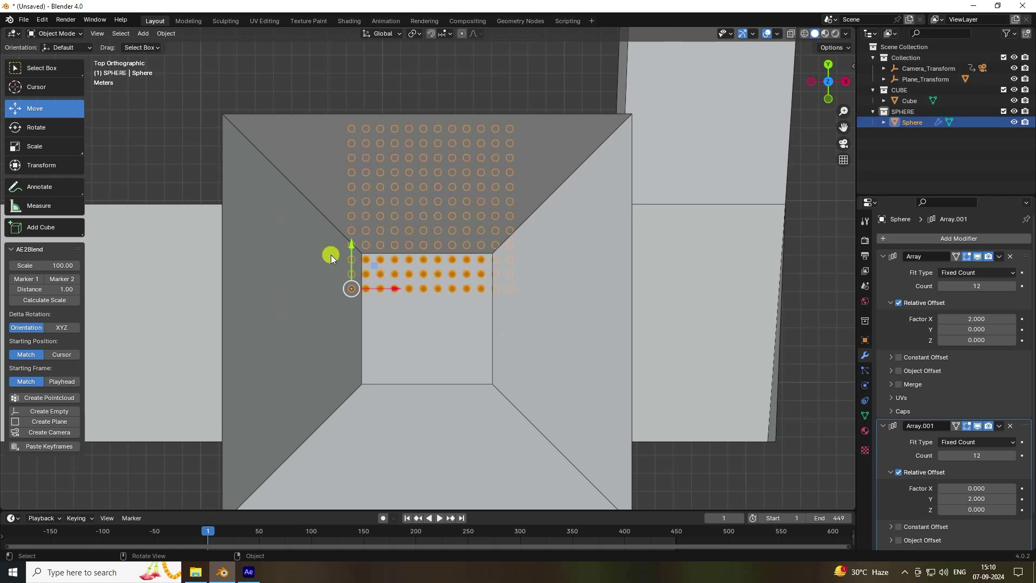
- Shift the sphere grid along Y, then raise it 20.131 m into the funnel top
{"action": "key", "text": "g"}
{"action": "key", "text": "y"}
{"action": "left_click", "coordinate": [359, 358]}
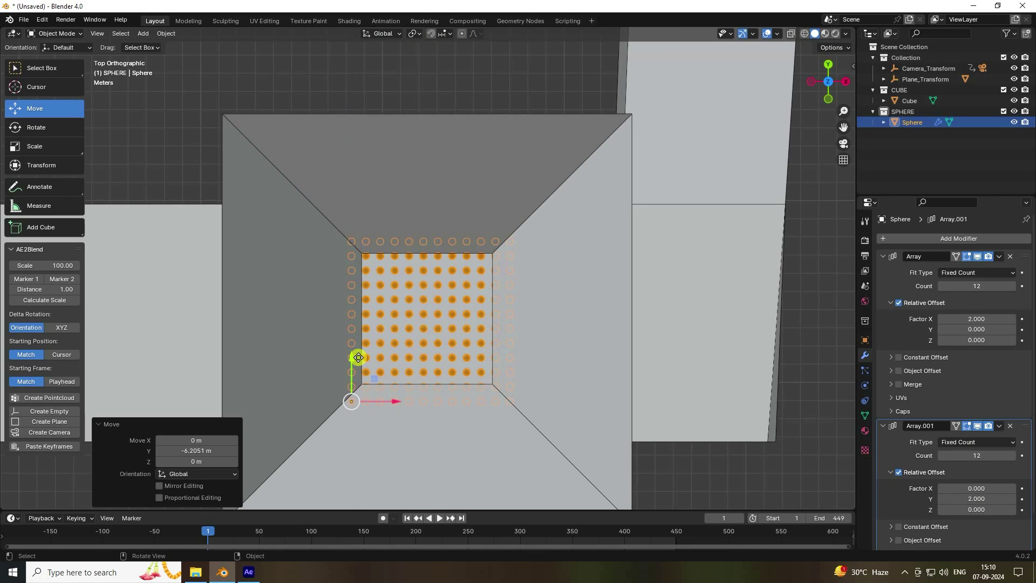
{"action": "key", "text": "KP_1"}
{"action": "middle_click_drag", "start_coordinate": [445, 130], "coordinate": [449, 388], "text": "shift"}
{"action": "key", "text": "g"}
{"action": "key", "text": "z"}
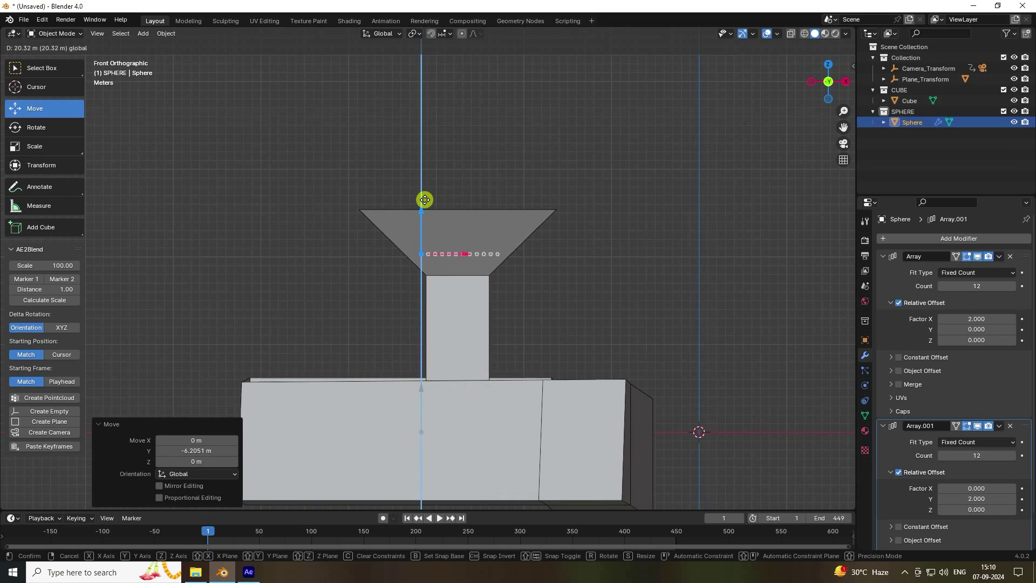
{"action": "left_click", "coordinate": [425, 200]}
{"action": "middle_click_drag", "start_coordinate": [425, 199], "coordinate": [494, 289]}
{"action": "scroll", "coordinate": [523, 261], "scroll_direction": "up", "scroll_amount": 3}
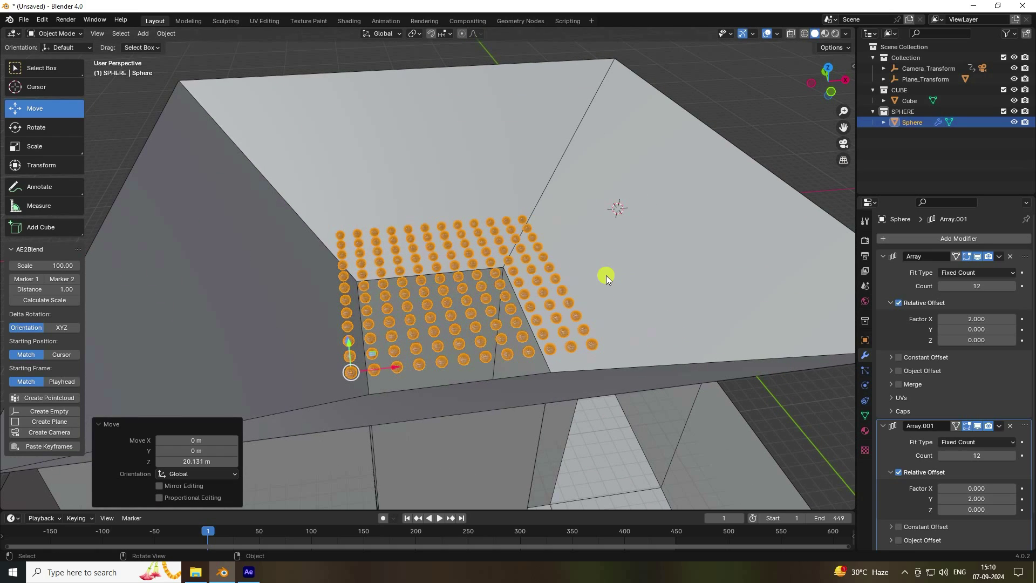
- Collapse both Array panels and add a third Array with X offset 0 and Z offset 2
{"action": "left_click", "coordinate": [883, 256]}
{"action": "left_click", "coordinate": [883, 270]}
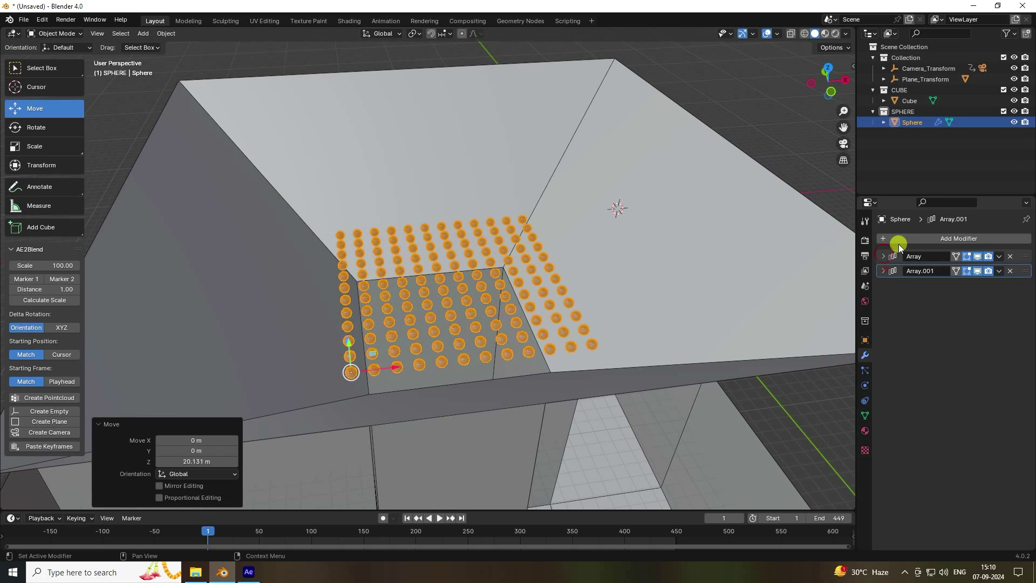
{"action": "left_click", "coordinate": [898, 240]}
{"action": "mouse_move", "coordinate": [897, 234]}
{"action": "left_click", "coordinate": [980, 240]}
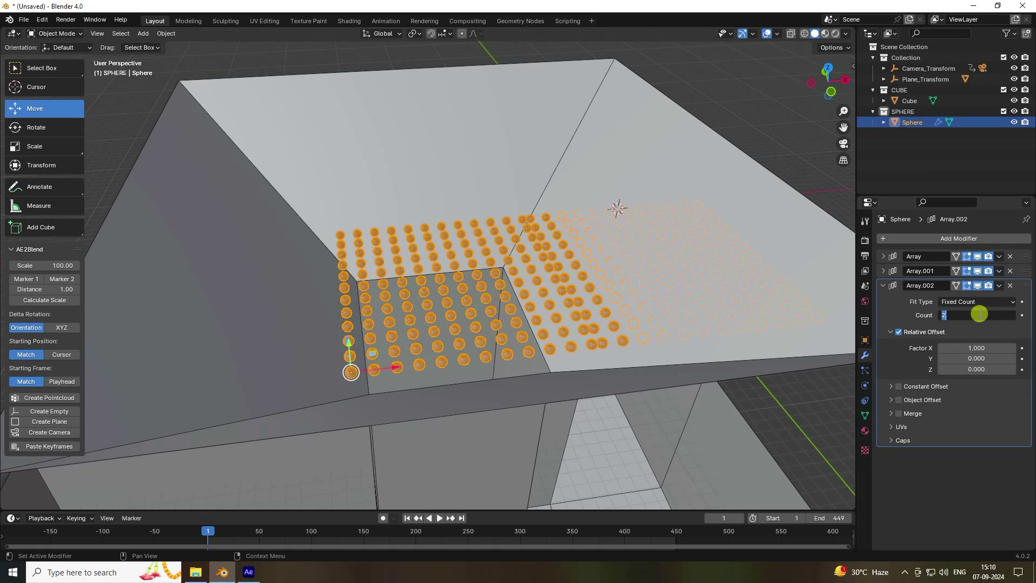
{"action": "key", "text": "Return"}
{"action": "left_click", "coordinate": [973, 346]}
{"action": "type", "text": "0"}
{"action": "left_click", "coordinate": [976, 372]}
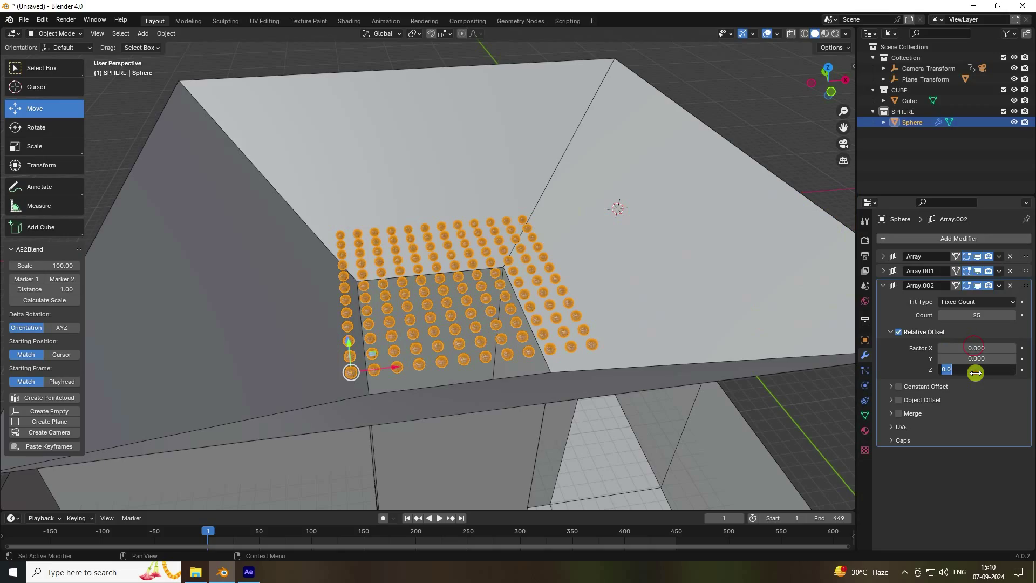
{"action": "key", "text": "Return"}
{"action": "middle_click_drag", "start_coordinate": [657, 319], "coordinate": [436, 328]}
- Set the third array's count to 30 to stack the grid into a tall tower
{"action": "left_click", "coordinate": [694, 206]}
{"action": "scroll", "coordinate": [416, 245], "scroll_direction": "up", "scroll_amount": 3}
{"action": "middle_click_drag", "start_coordinate": [419, 238], "coordinate": [445, 416], "text": "shift"}
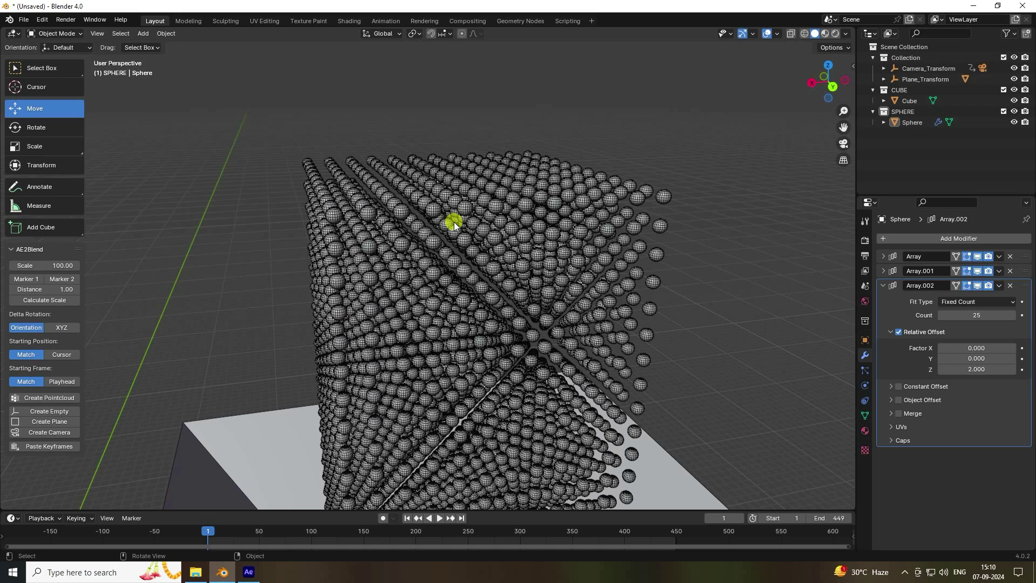
{"action": "left_click", "coordinate": [991, 317]}
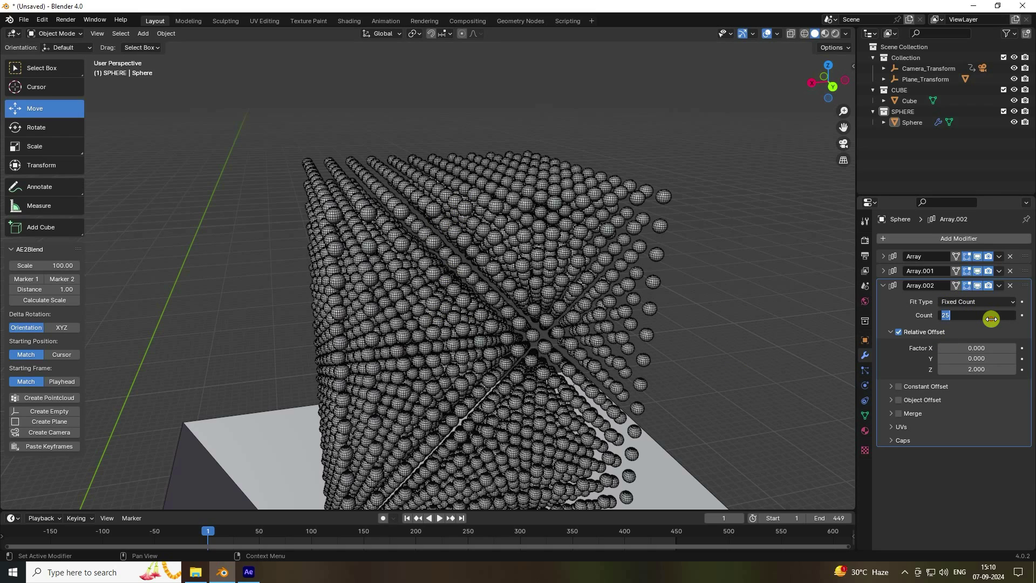
{"action": "key", "text": "Return"}
{"action": "scroll", "coordinate": [477, 320], "scroll_direction": "down", "scroll_amount": 3}
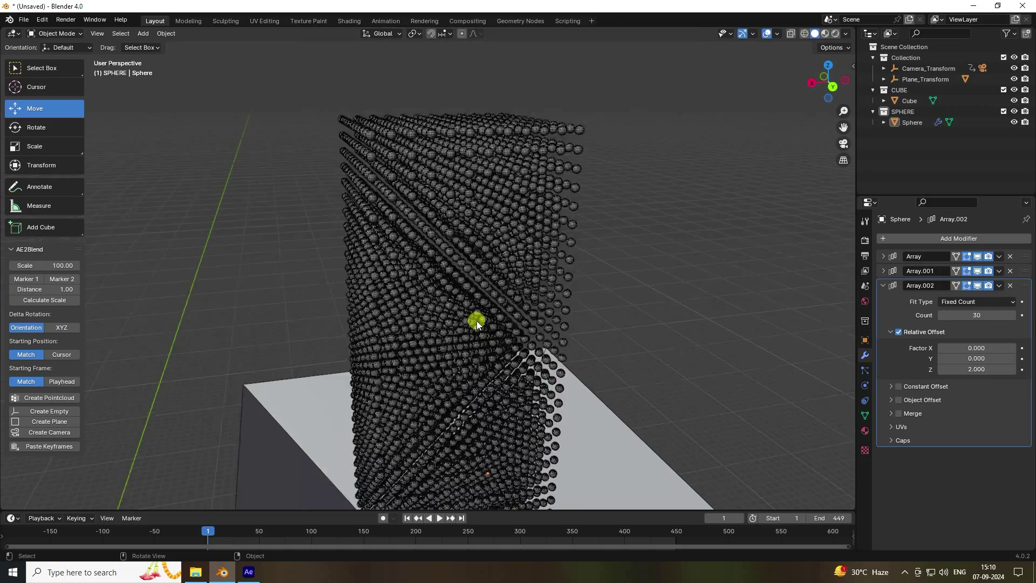
{"action": "scroll", "coordinate": [481, 315], "scroll_direction": "up", "scroll_amount": 3}
{"action": "middle_click_drag", "start_coordinate": [529, 351], "coordinate": [521, 227], "text": "shift"}
- Give the Cube a passive rigid body with Mesh collision shape
{"action": "scroll", "coordinate": [521, 226], "scroll_direction": "down", "scroll_amount": 3}
{"action": "left_click", "coordinate": [300, 285]}
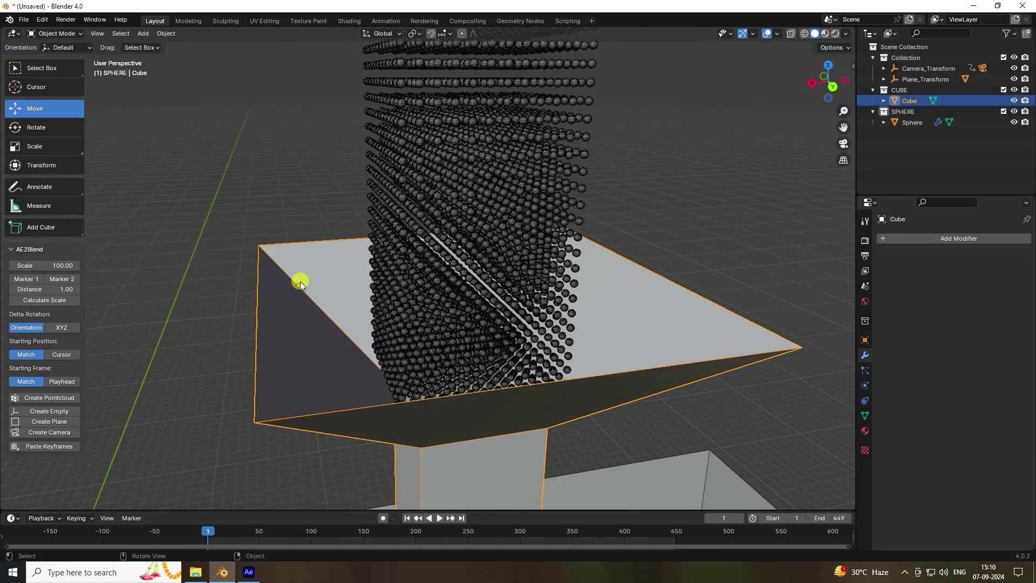
{"action": "left_click", "coordinate": [865, 401]}
{"action": "left_click", "coordinate": [983, 262]}
{"action": "left_click", "coordinate": [955, 307]}
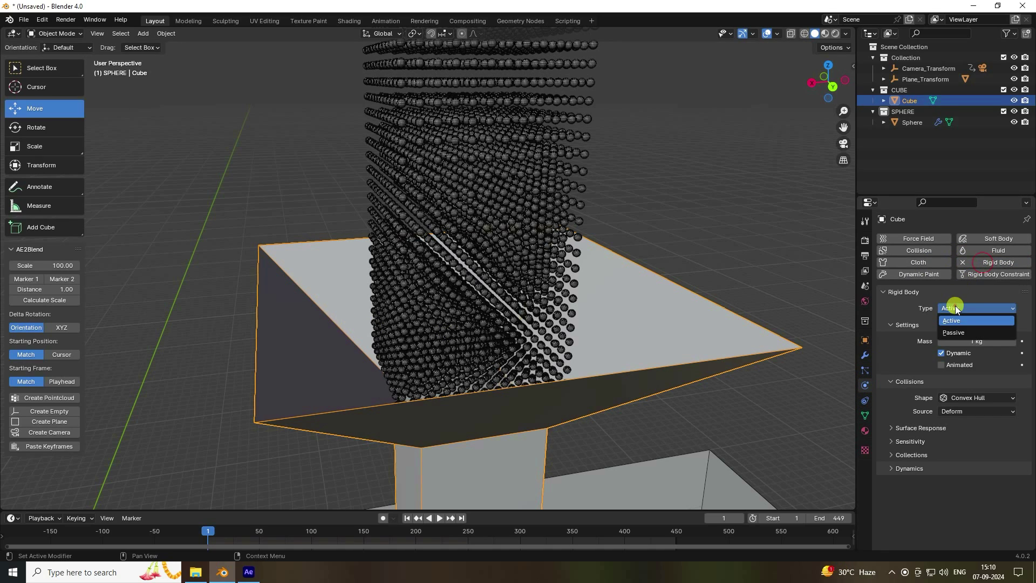
{"action": "left_click", "coordinate": [954, 333]}
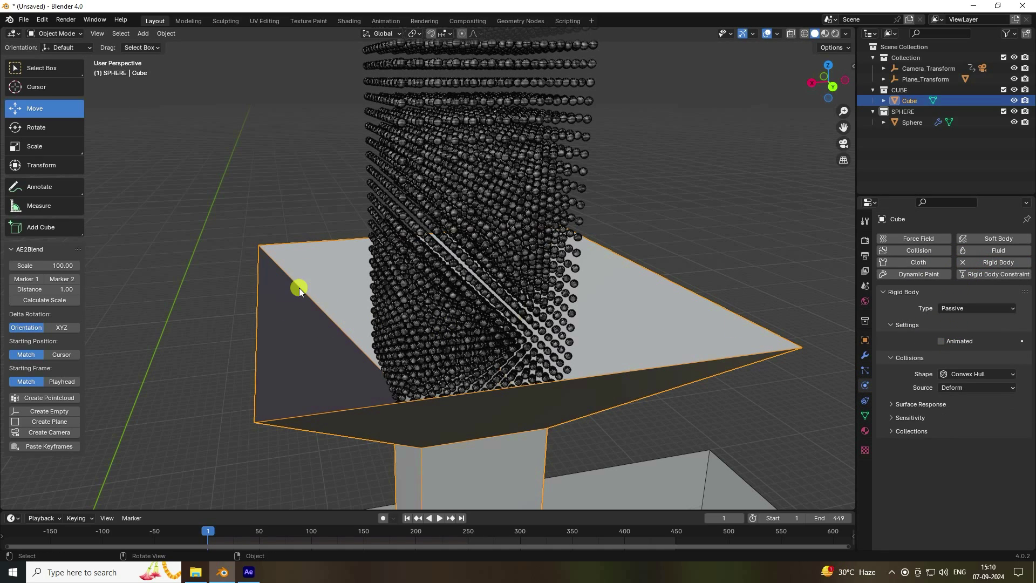
{"action": "left_click", "coordinate": [968, 374]}
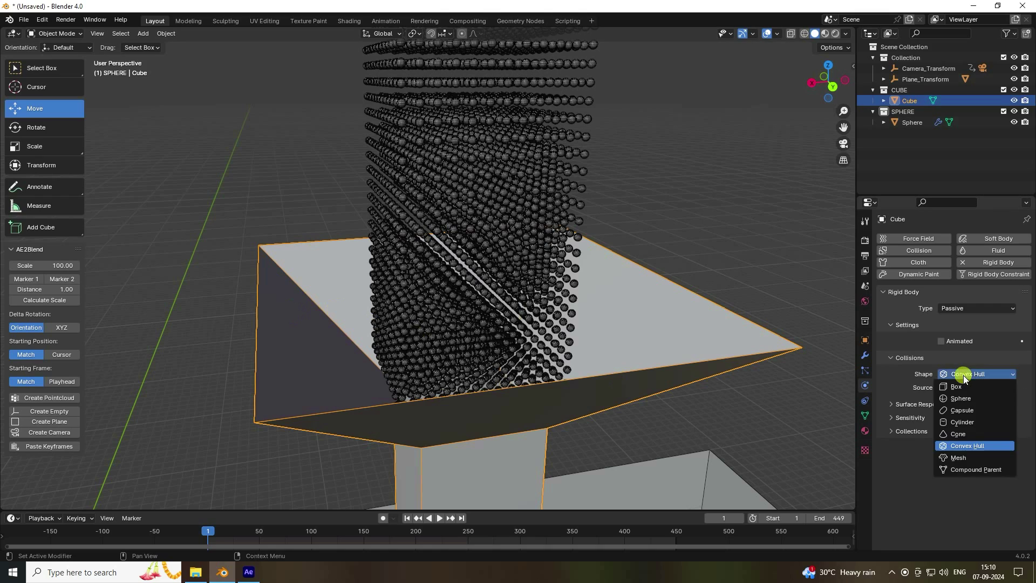
{"action": "left_click", "coordinate": [950, 456]}
- Set the Cube's surface friction to 0 and bounciness to 0.2
{"action": "left_click", "coordinate": [887, 418]}
{"action": "left_click", "coordinate": [977, 433]}
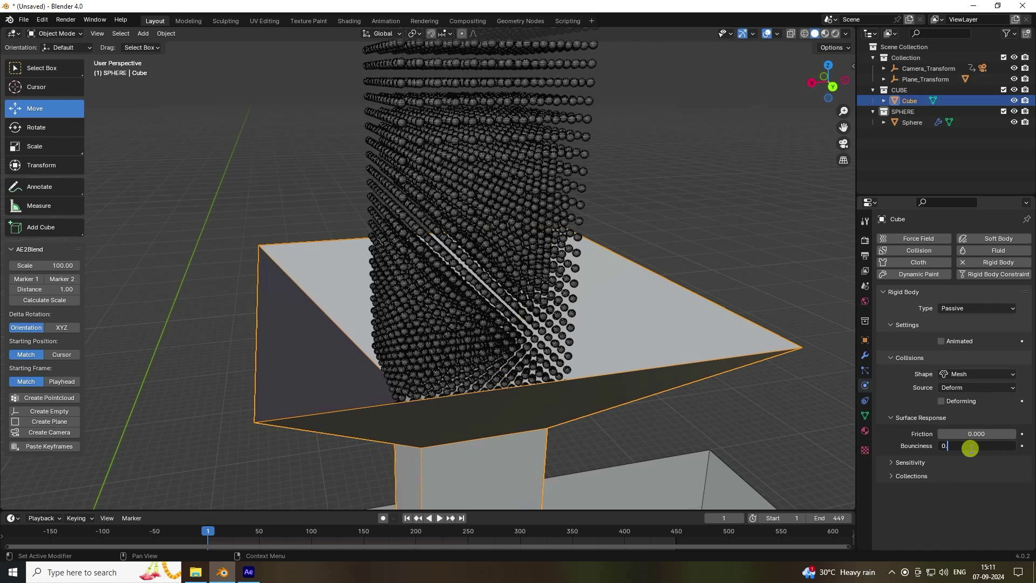
{"action": "key", "text": "Return"}
{"action": "middle_click_drag", "start_coordinate": [562, 374], "coordinate": [603, 425]}
- Give the Plane a passive rigid body with Mesh collision shape
{"action": "left_click", "coordinate": [444, 343]}
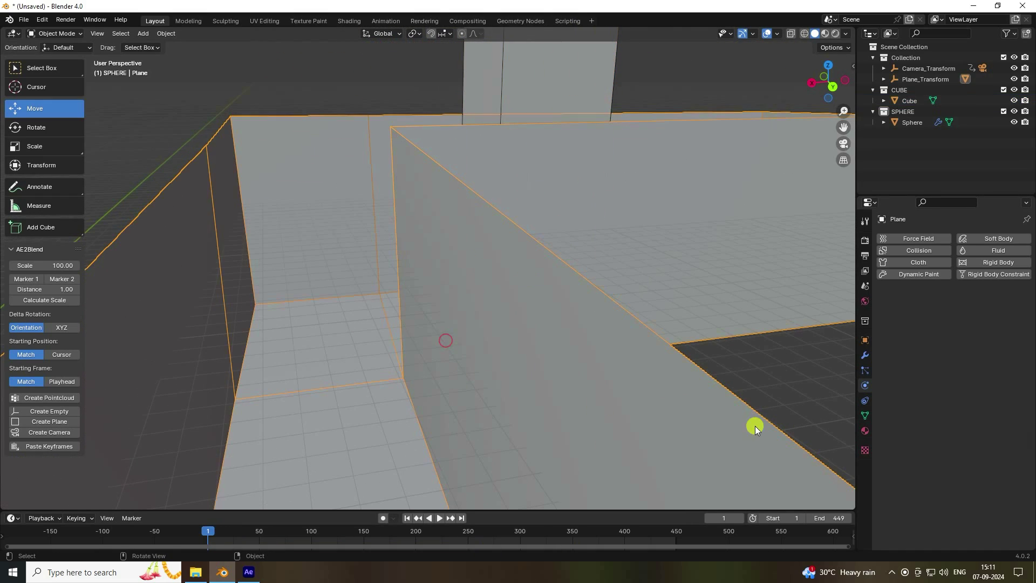
{"action": "left_click", "coordinate": [999, 262]}
{"action": "left_click", "coordinate": [966, 308]}
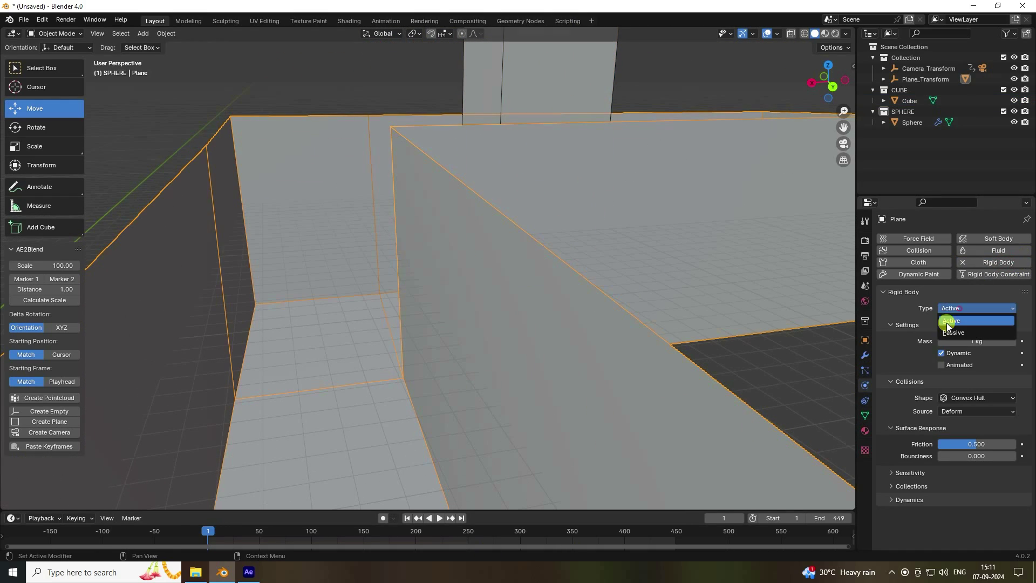
{"action": "left_click", "coordinate": [948, 324]}
{"action": "left_click", "coordinate": [959, 374]}
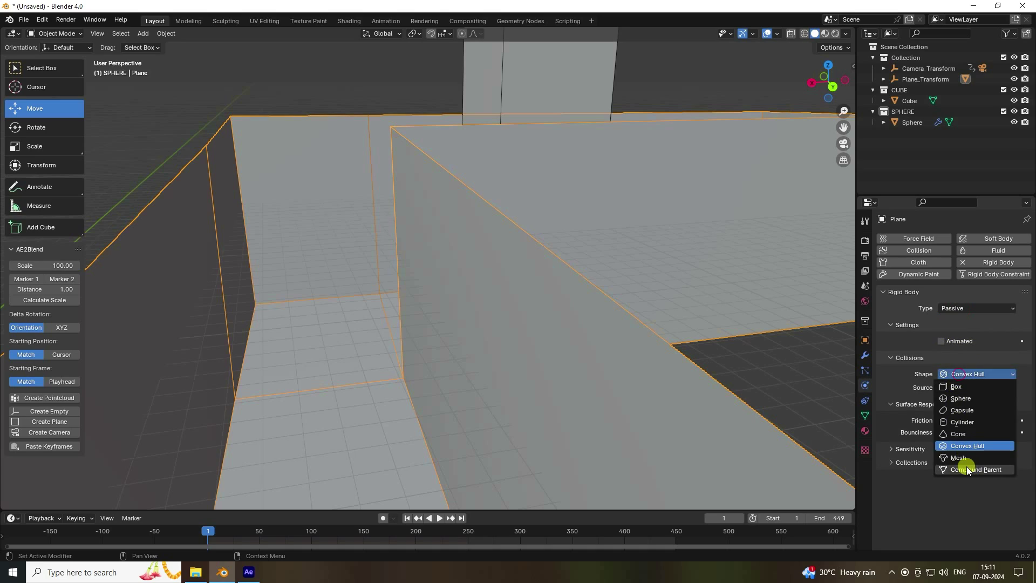
{"action": "left_click", "coordinate": [952, 456]}
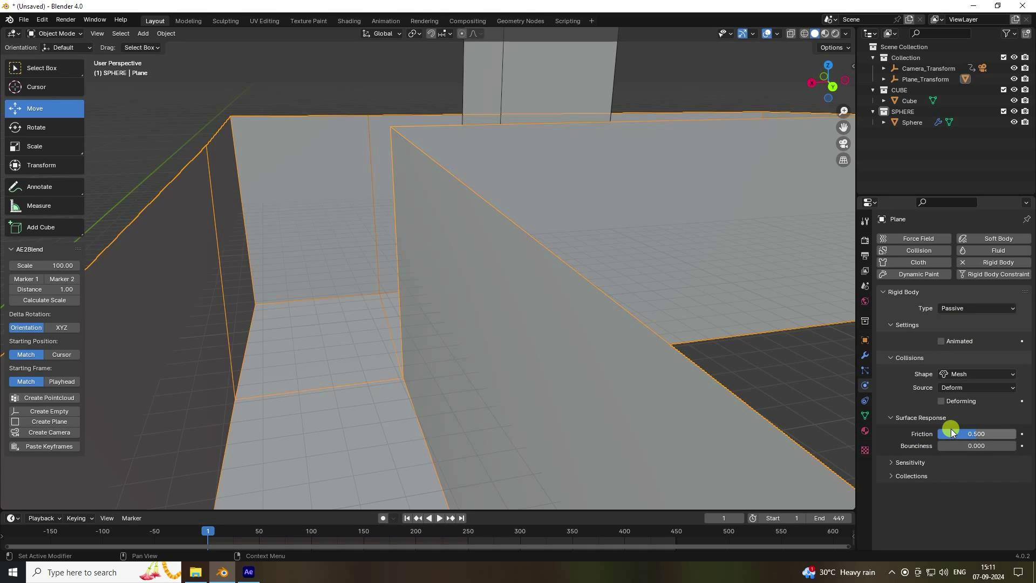
- Set the Plane's friction to 0.1 and bounciness to 0.2
{"action": "left_click", "coordinate": [958, 432]}
{"action": "type", "text": "0.1"}
{"action": "key", "text": "Return"}
{"action": "key", "text": "ctrl+a"}
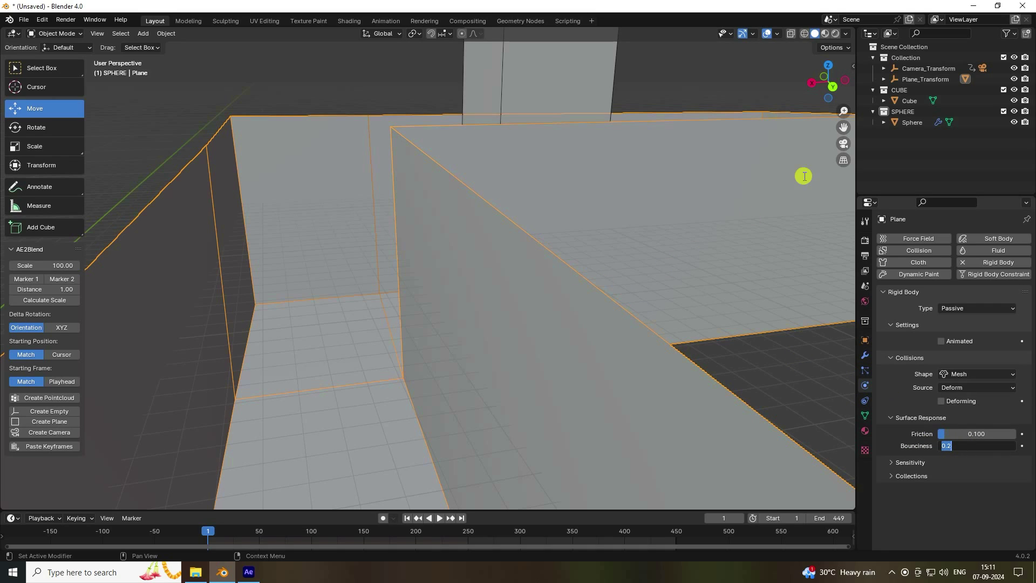
{"action": "key", "text": "Return"}
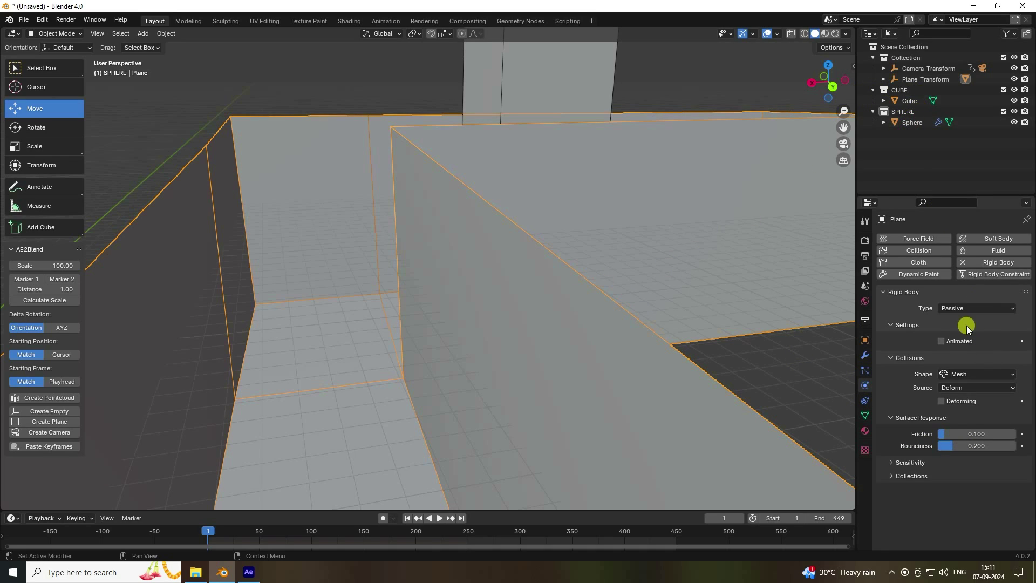
- Give the Sphere an active rigid body with Sphere collision shape
{"action": "left_click", "coordinate": [914, 122]}
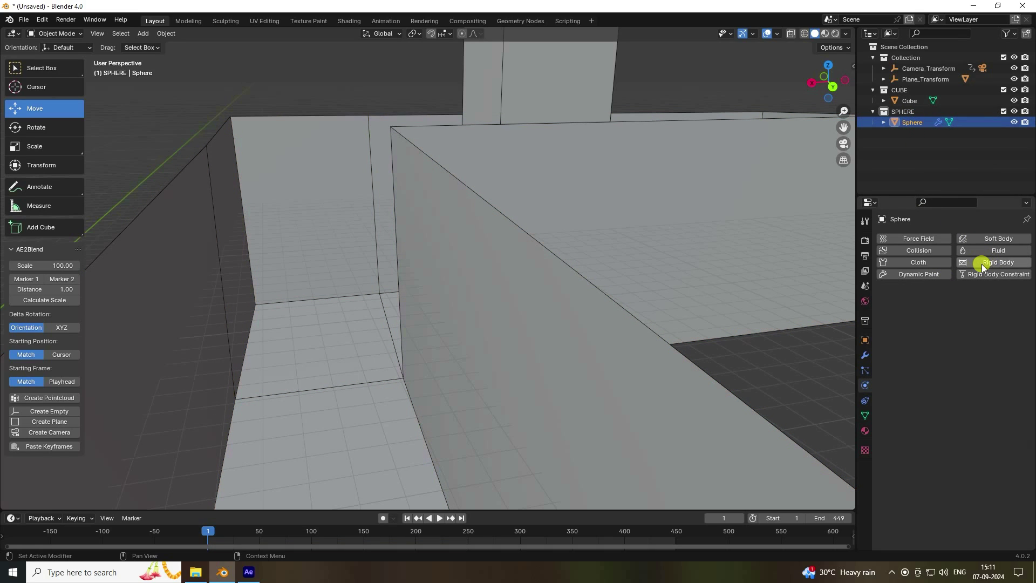
{"action": "left_click", "coordinate": [983, 263]}
{"action": "left_click", "coordinate": [951, 308]}
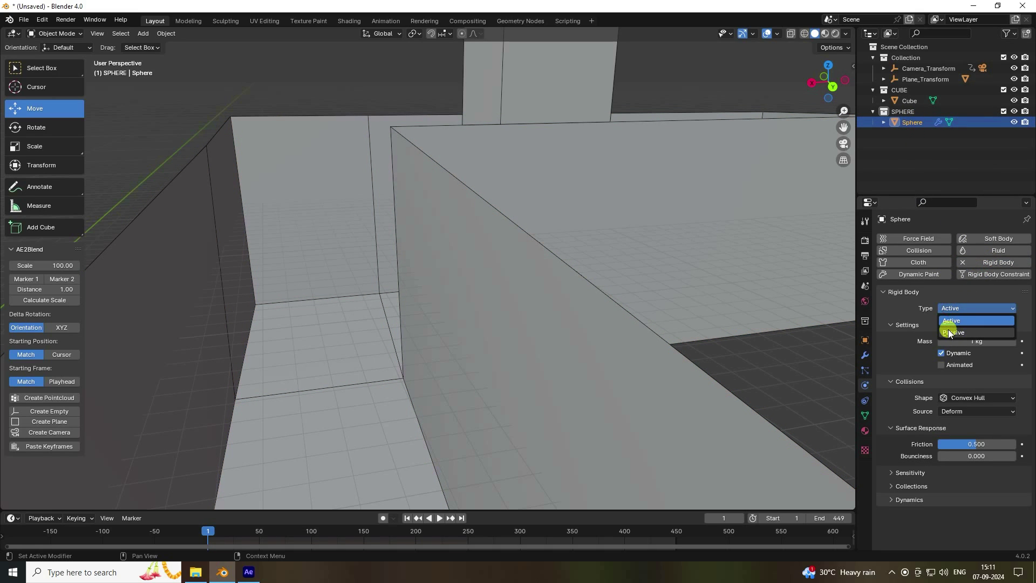
{"action": "left_click", "coordinate": [948, 319]}
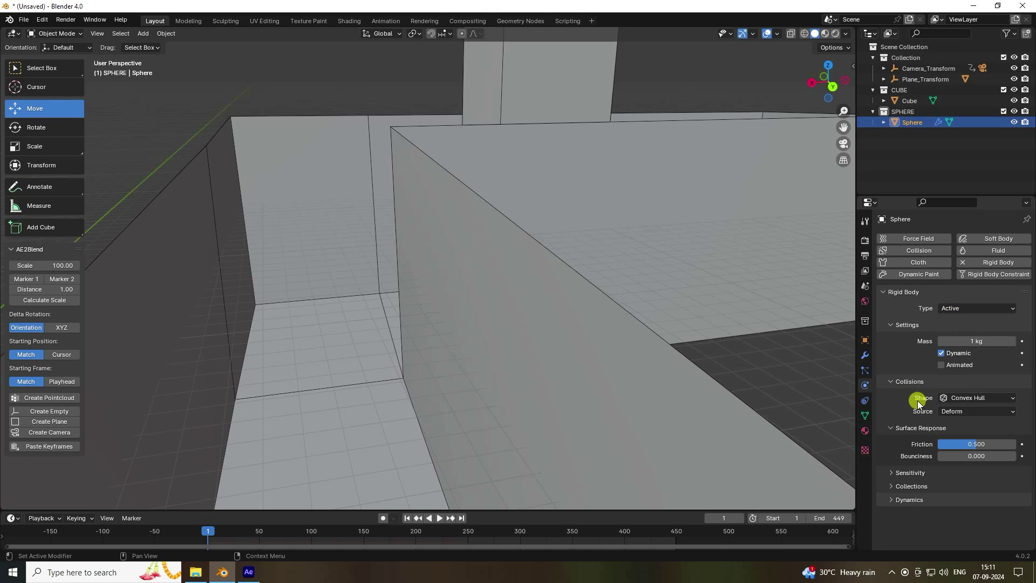
{"action": "left_click", "coordinate": [959, 400]}
{"action": "left_click", "coordinate": [957, 419]}
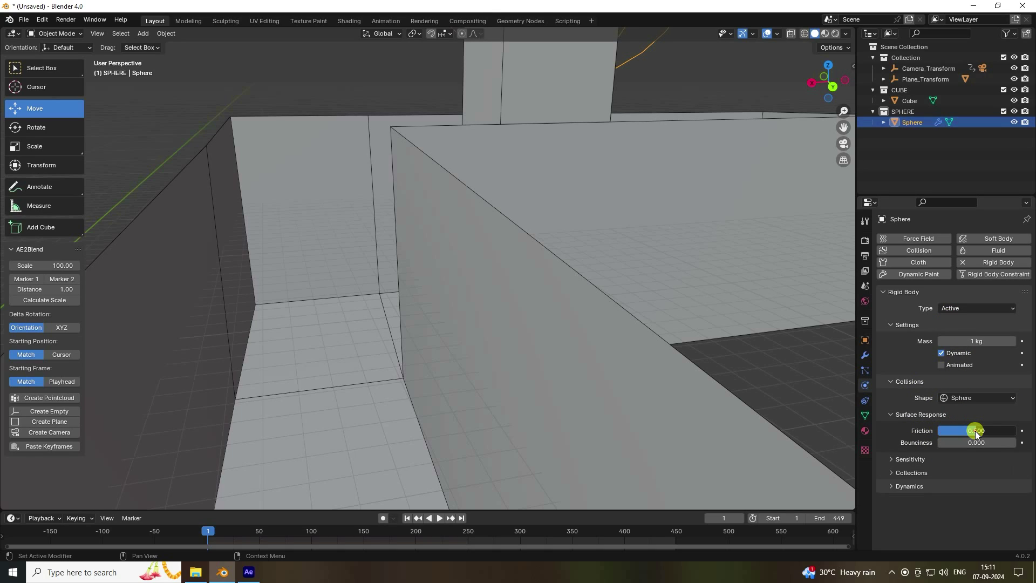
- Set the sphere grid's friction to 0.1 and bounciness to 0.3
{"action": "left_click", "coordinate": [976, 430]}
{"action": "type", "text": "0."}
{"action": "key", "text": "Return"}
{"action": "left_click", "coordinate": [975, 443]}
{"action": "type", "text": "0."}
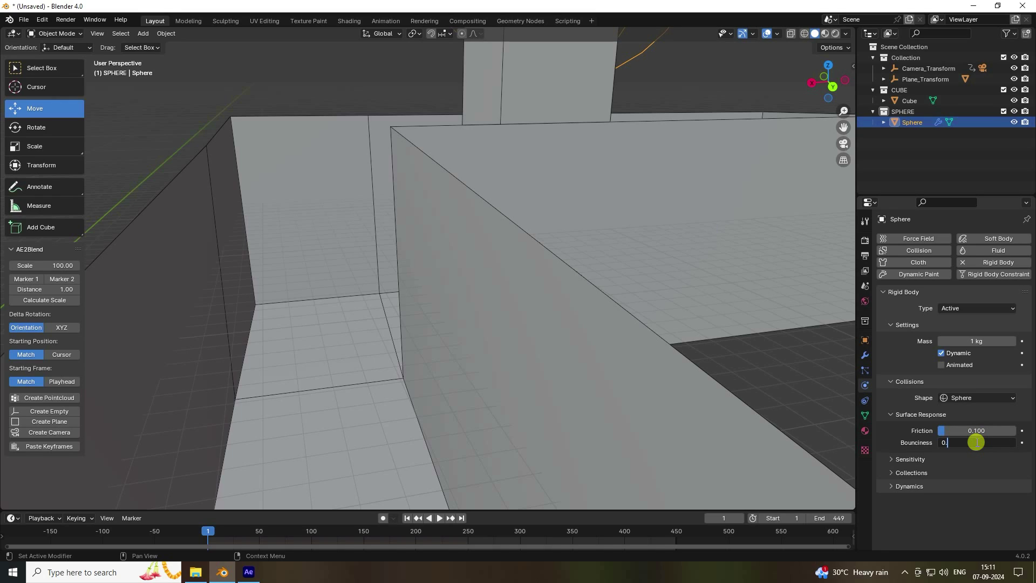
{"action": "type", "text": "2"}
{"action": "key", "text": "Return"}
{"action": "left_click", "coordinate": [982, 443]}
{"action": "type", "text": "0.3"}
{"action": "key", "text": "Return"}
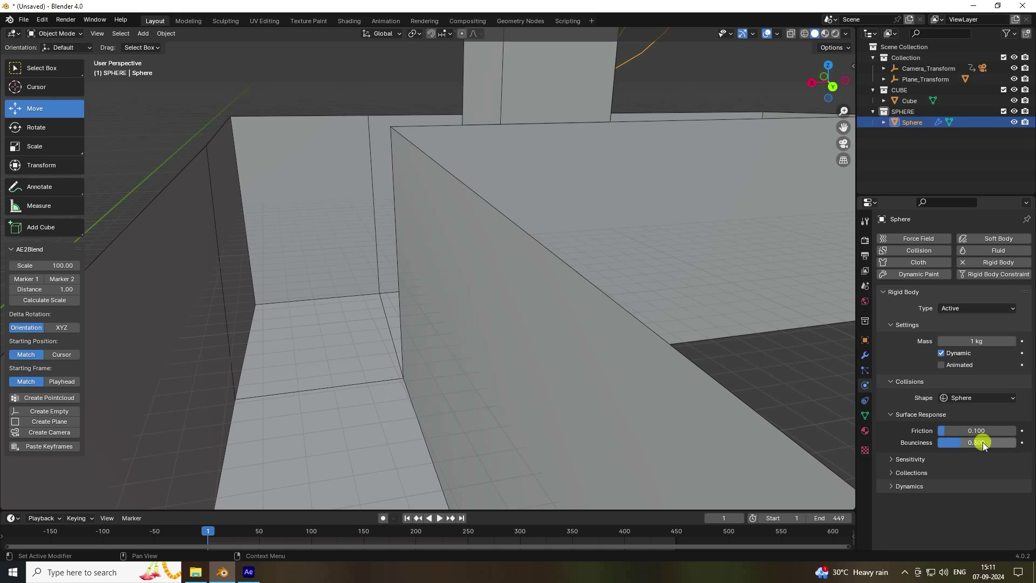
{"action": "scroll", "coordinate": [296, 206], "scroll_direction": "down", "scroll_amount": 6}
{"action": "middle_click_drag", "start_coordinate": [441, 234], "coordinate": [488, 303]}
{"action": "scroll", "coordinate": [488, 303], "scroll_direction": "up", "scroll_amount": 8}
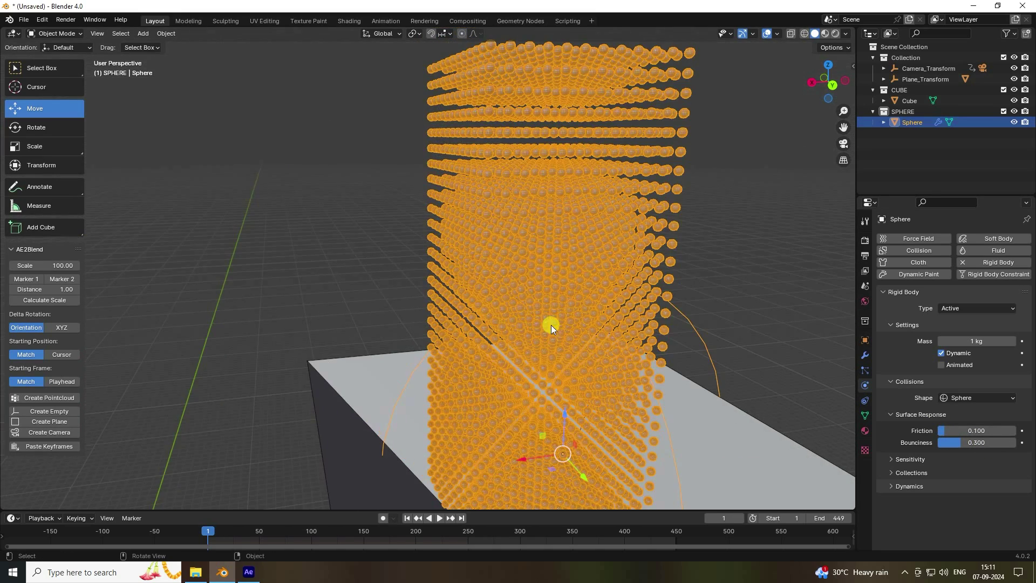
- Save the file and apply all three Array modifiers on the sphere grid
{"action": "middle_click_drag", "start_coordinate": [450, 254], "coordinate": [387, 234]}
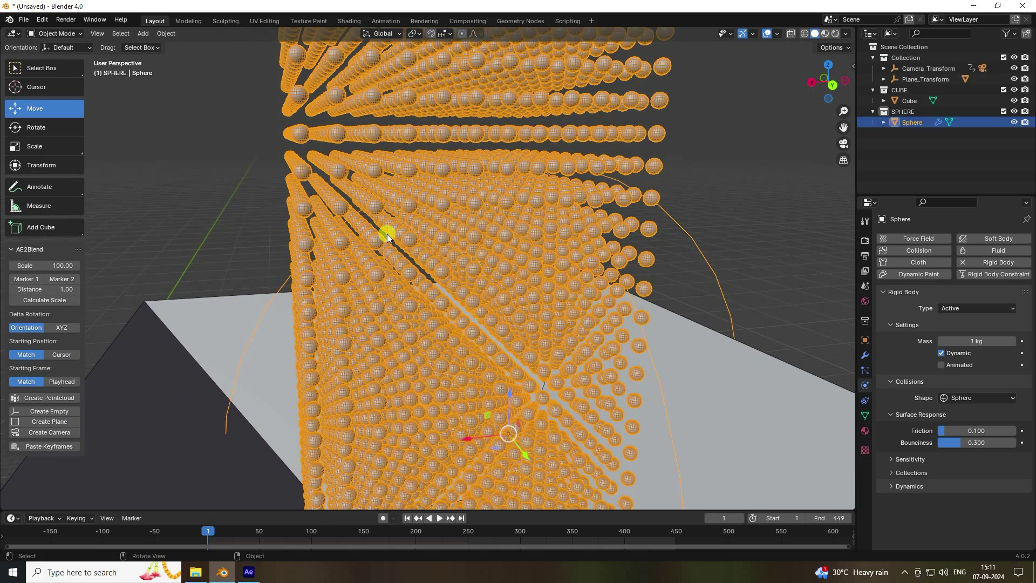
{"action": "key", "text": "ctrl+s"}
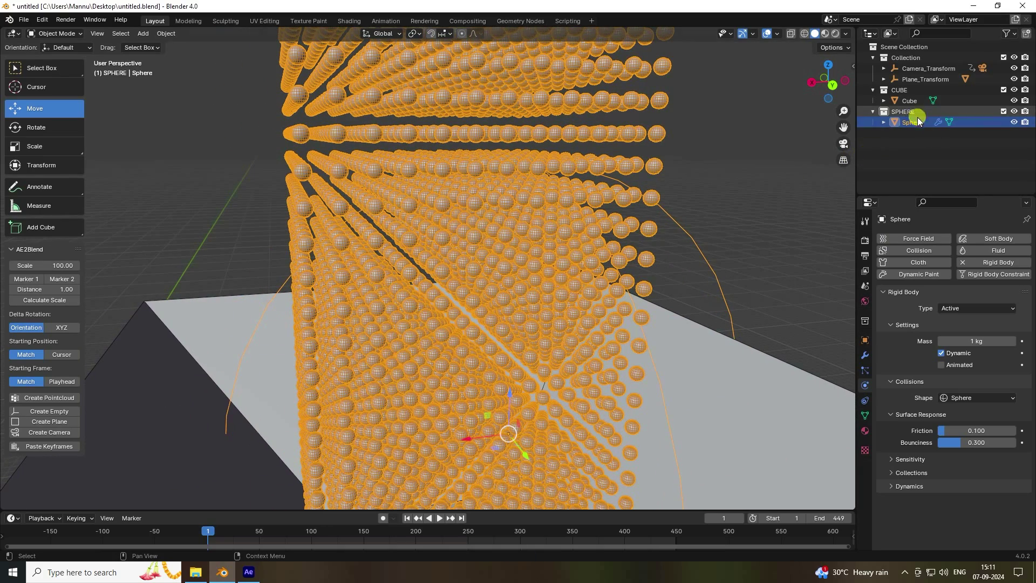
{"action": "left_click", "coordinate": [865, 355]}
{"action": "left_click", "coordinate": [999, 257]}
{"action": "left_click", "coordinate": [977, 270]}
{"action": "left_click", "coordinate": [1000, 256]}
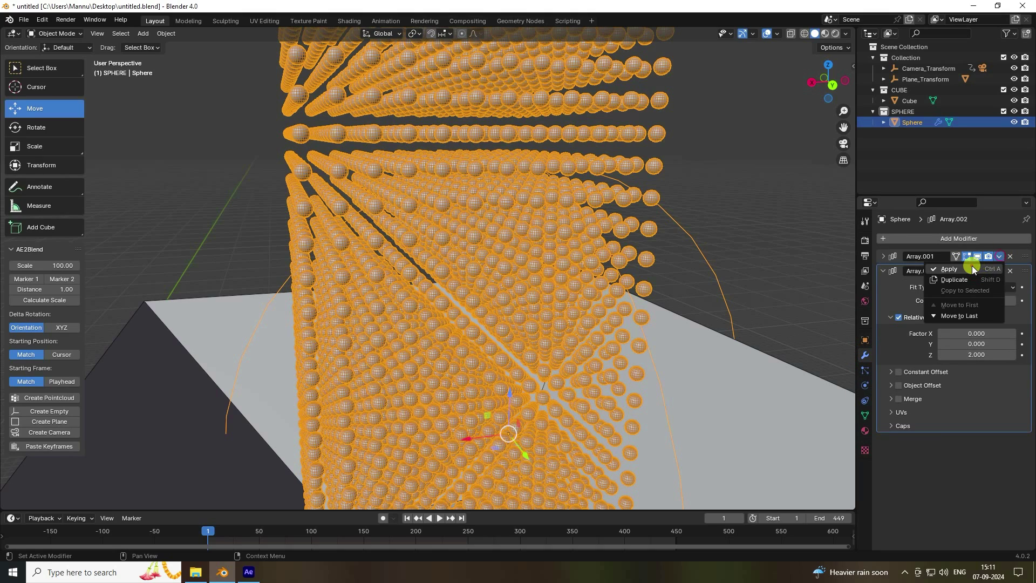
{"action": "left_click", "coordinate": [973, 267]}
{"action": "left_click", "coordinate": [1000, 257]}
{"action": "left_click", "coordinate": [972, 267]}
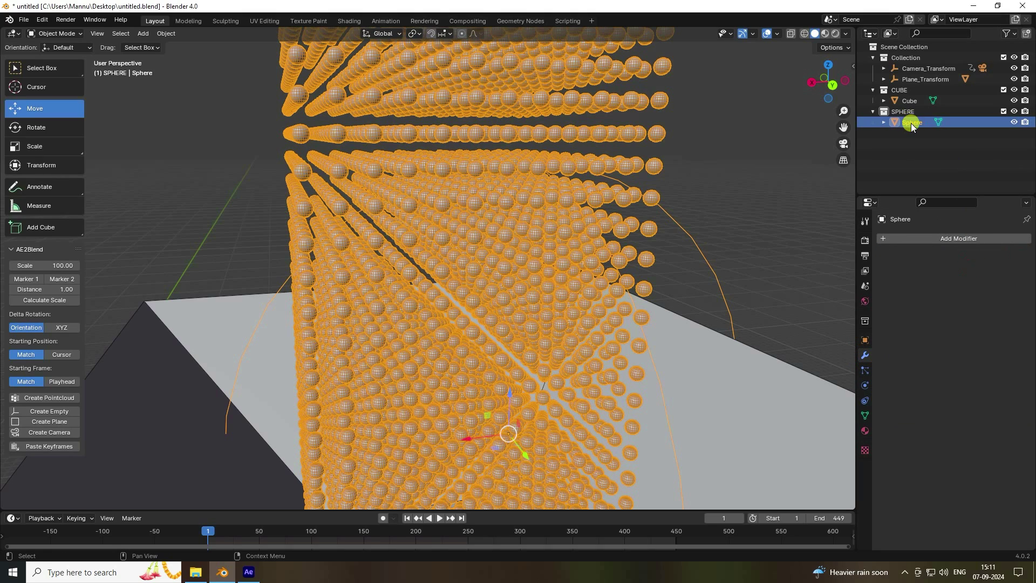
- In Edit Mode, separate the mesh by loose parts, then return to Object Mode
{"action": "left_click", "coordinate": [57, 33]}
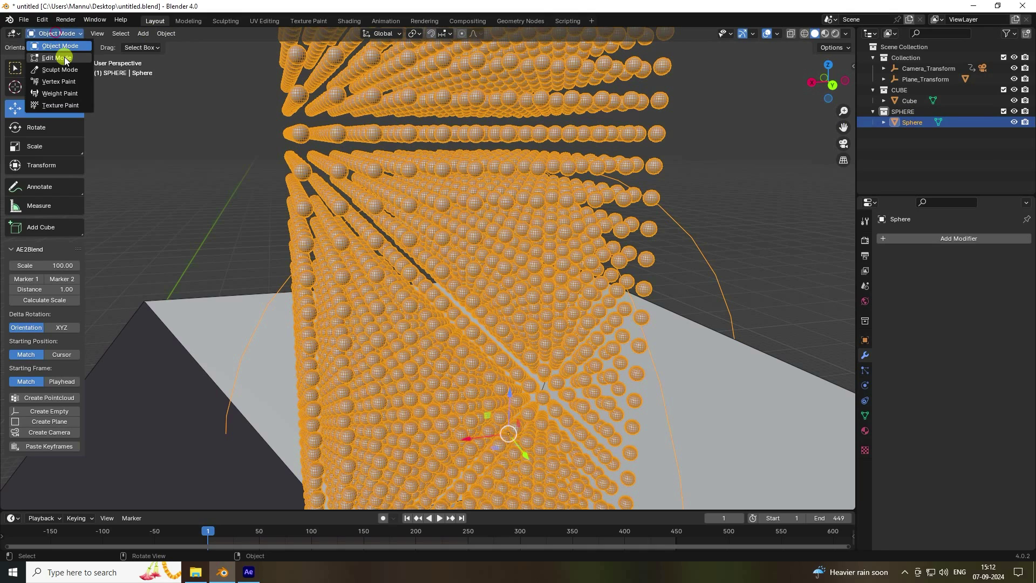
{"action": "left_click", "coordinate": [58, 57]}
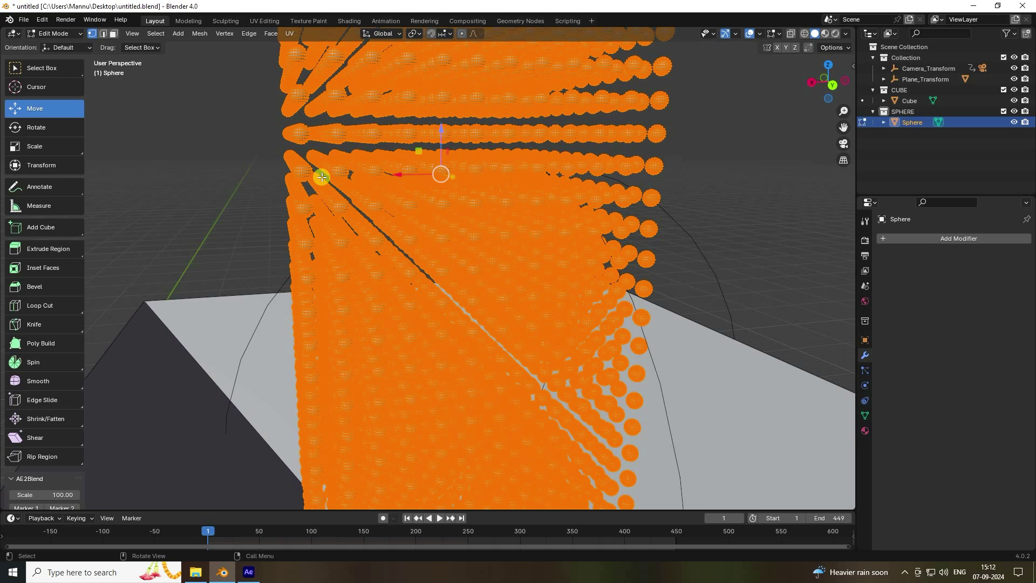
{"action": "key", "text": "p"}
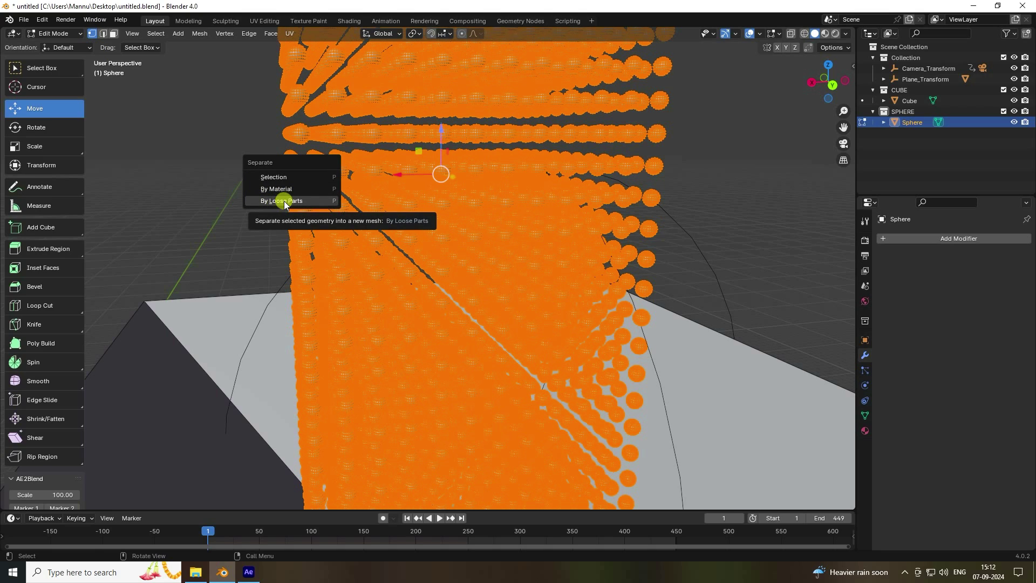
{"action": "left_click", "coordinate": [297, 201]}
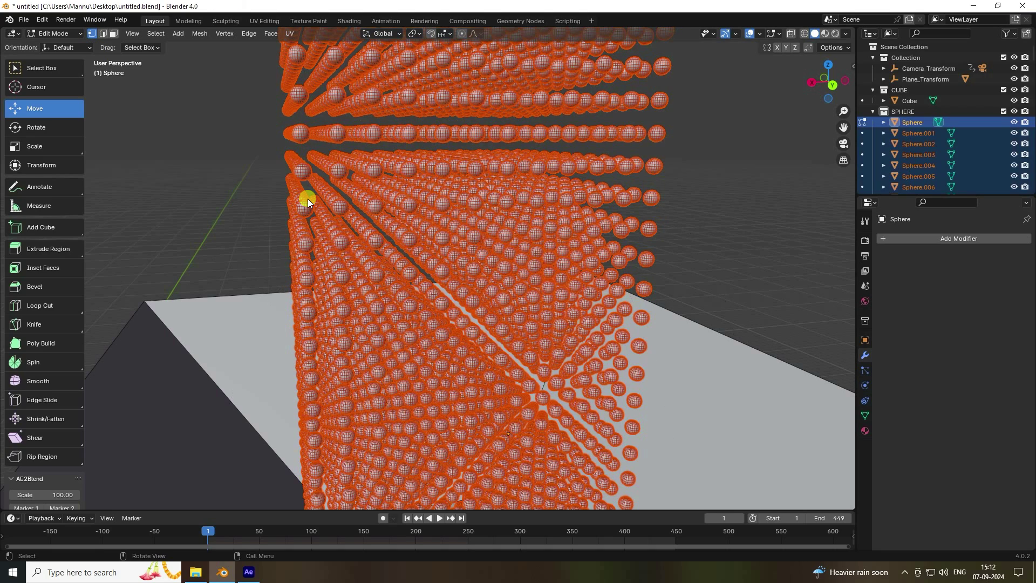
{"action": "left_click", "coordinate": [46, 36]}
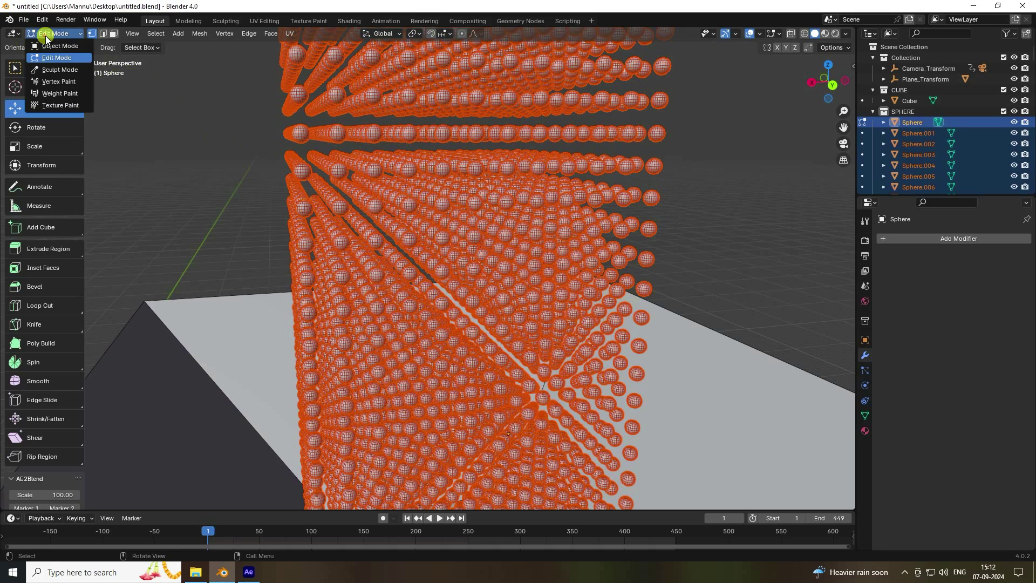
{"action": "left_click", "coordinate": [52, 47]}
- Set every separated sphere's origin to its geometry
{"action": "middle_click_drag", "start_coordinate": [463, 331], "coordinate": [466, 374]}
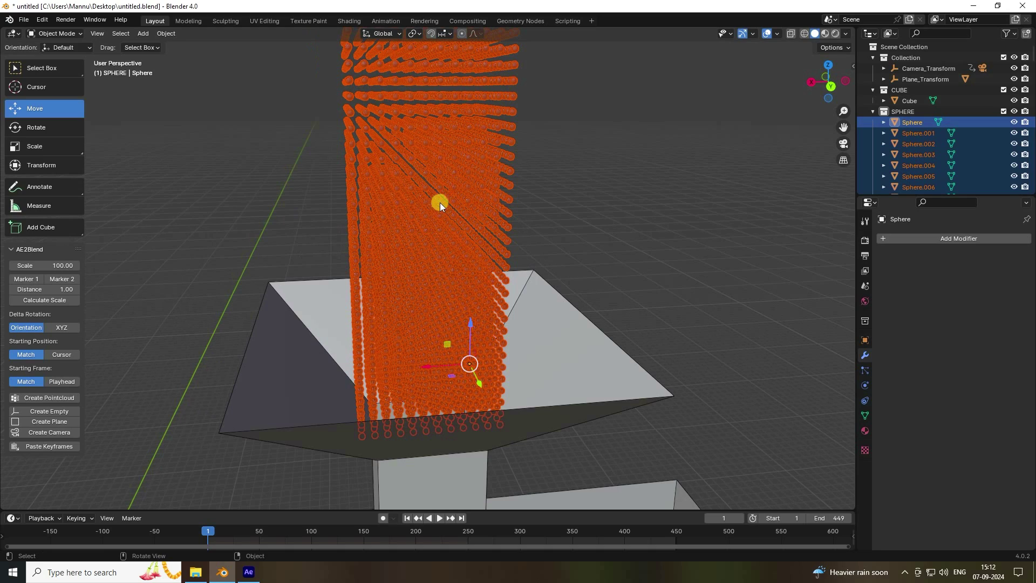
{"action": "left_click", "coordinate": [168, 33]}
{"action": "mouse_move", "coordinate": [186, 59]}
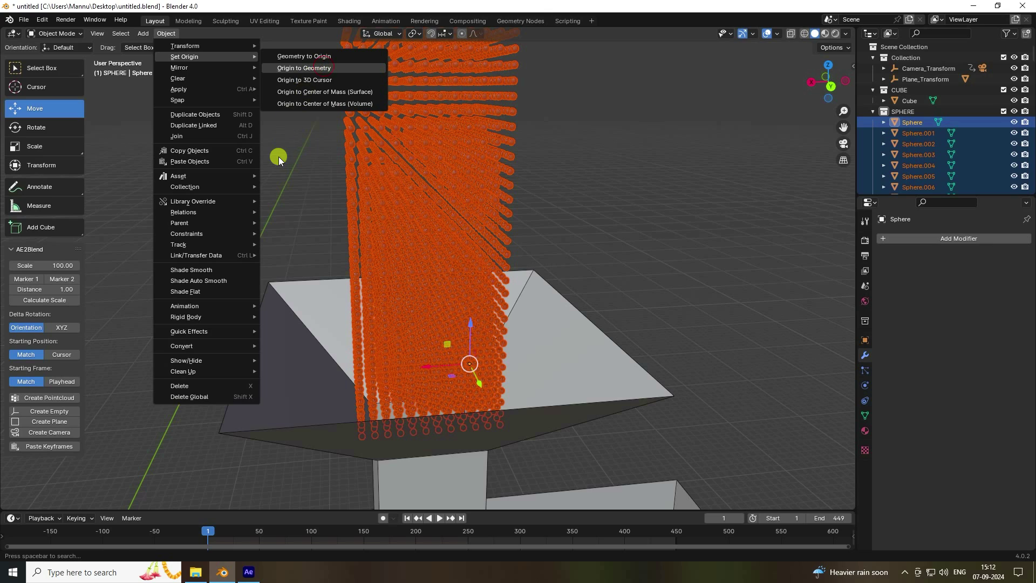
{"action": "key", "text": "Return"}
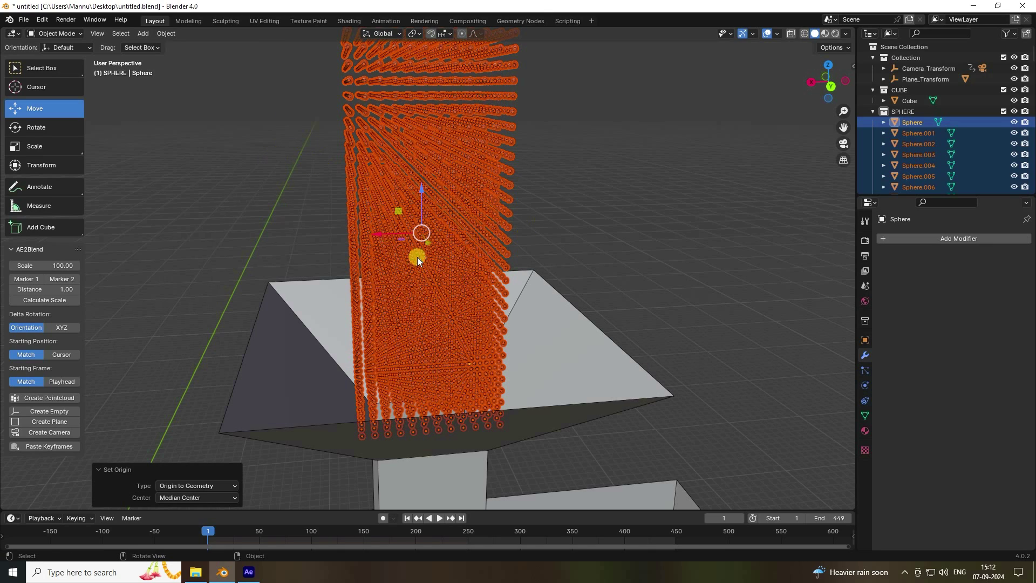
{"action": "left_click", "coordinate": [864, 286]}
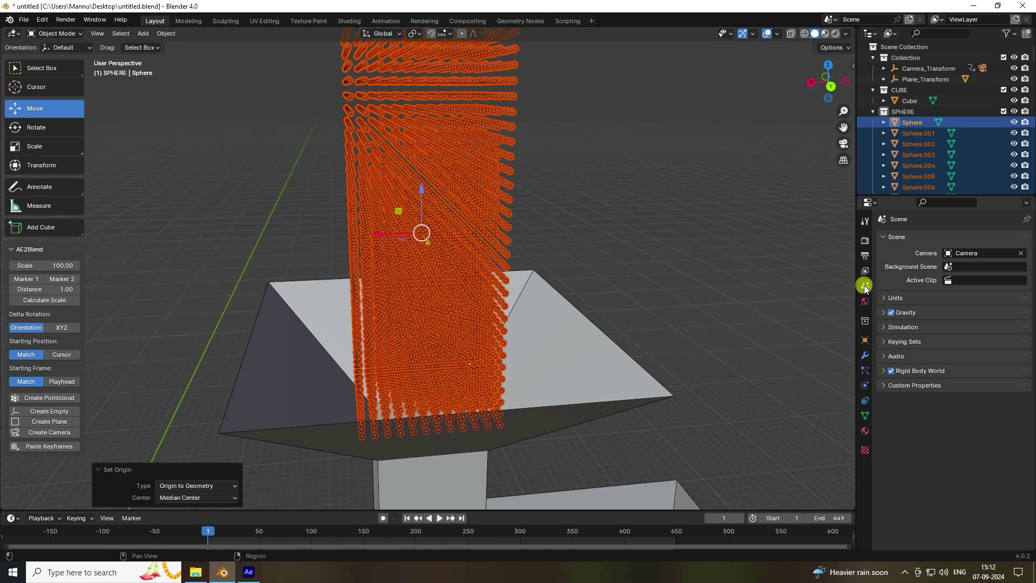
- Set the Rigid Body World cache end frame to 449 and bake all dynamics
{"action": "left_click", "coordinate": [883, 371]}
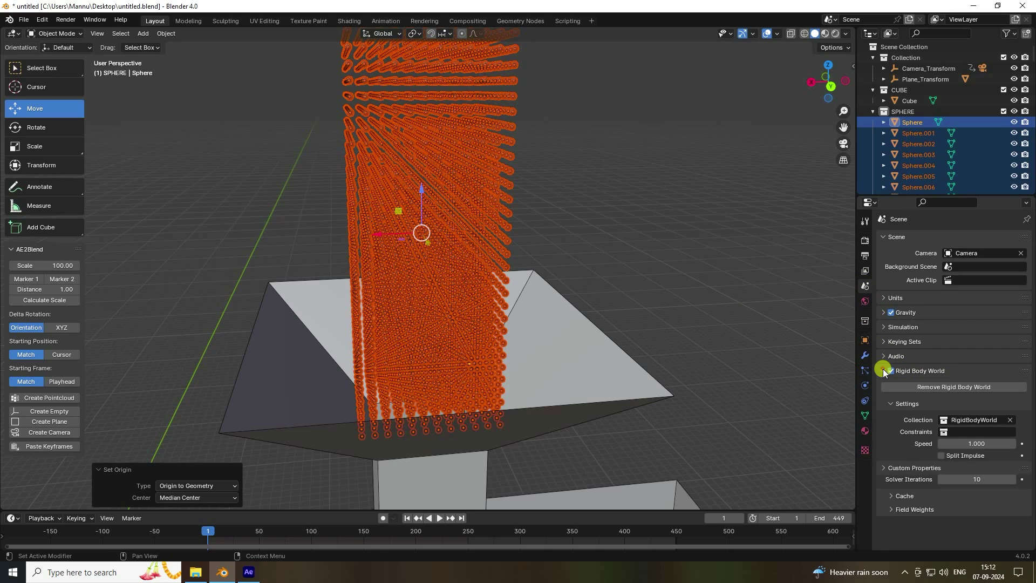
{"action": "left_click", "coordinate": [892, 496]}
{"action": "scroll", "coordinate": [895, 456], "scroll_direction": "down", "scroll_amount": 4}
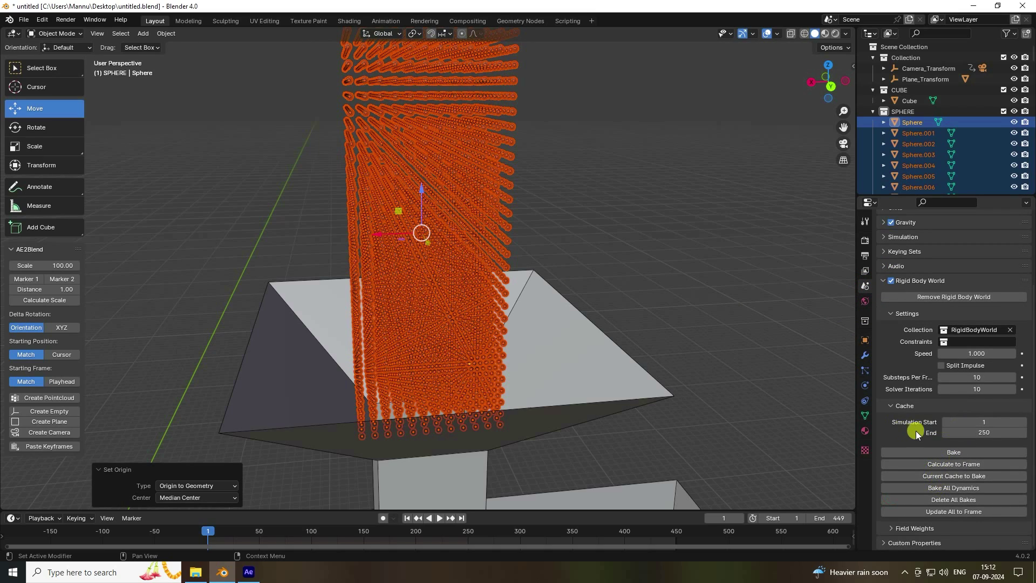
{"action": "left_click", "coordinate": [991, 431]}
{"action": "type", "text": "449"}
{"action": "key", "text": "Return"}
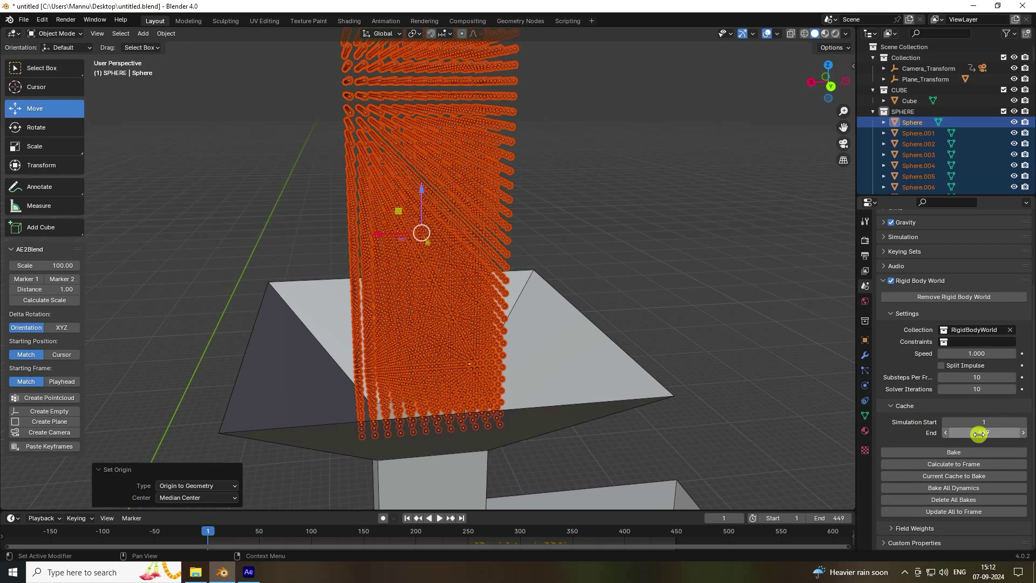
{"action": "left_click", "coordinate": [949, 488]}
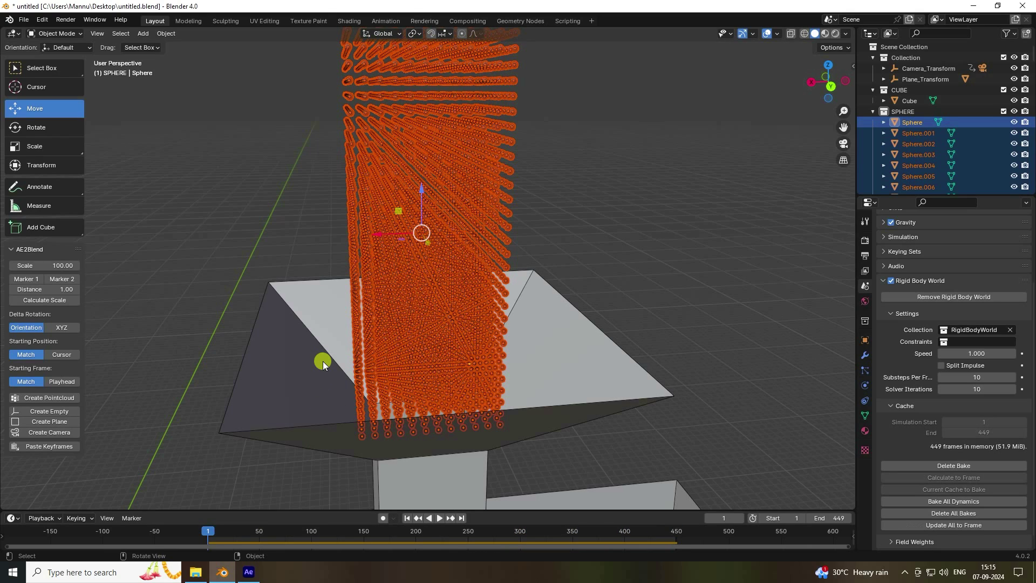
- Play the simulation through the camera in Solid shading with the wireframe overlay off
{"action": "key", "text": "KP_0"}
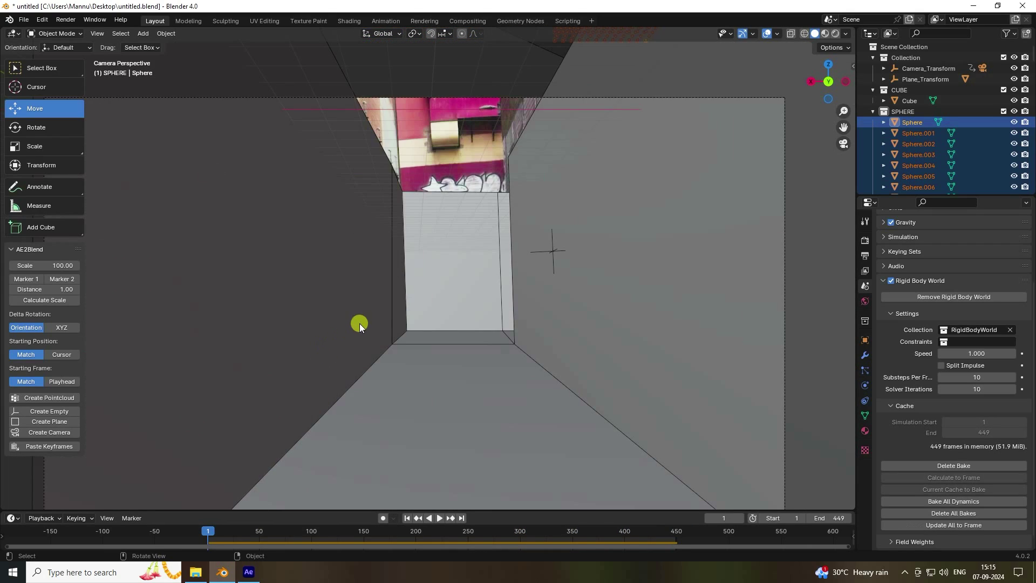
{"action": "key", "text": "space"}
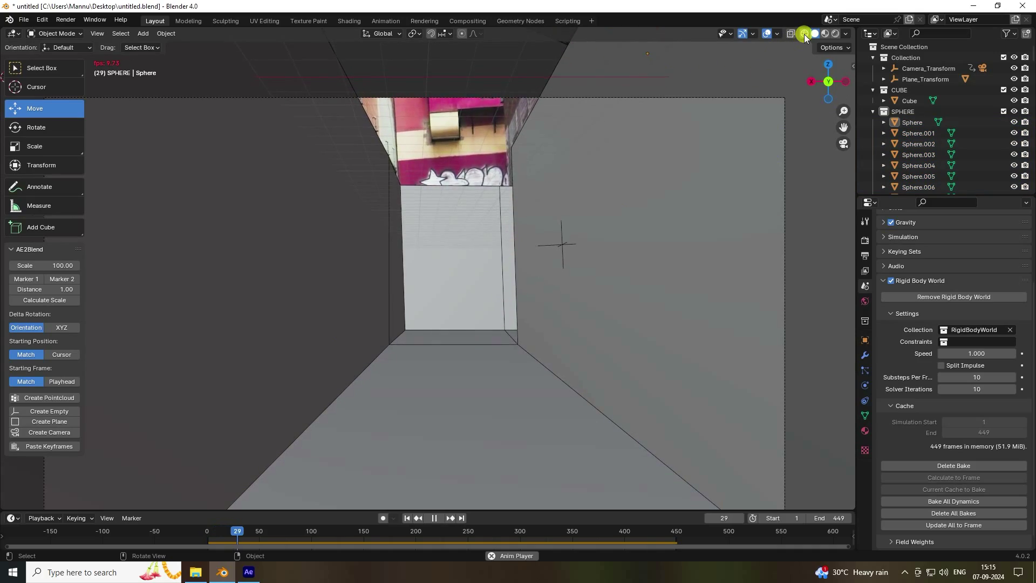
{"action": "left_click", "coordinate": [803, 33]}
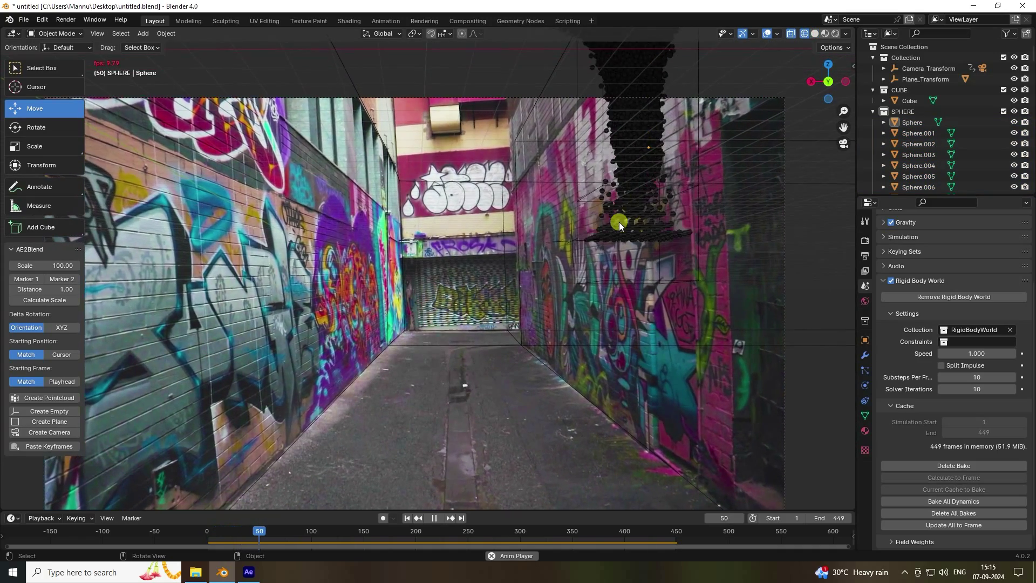
{"action": "scroll", "coordinate": [629, 213], "scroll_direction": "up", "scroll_amount": 2}
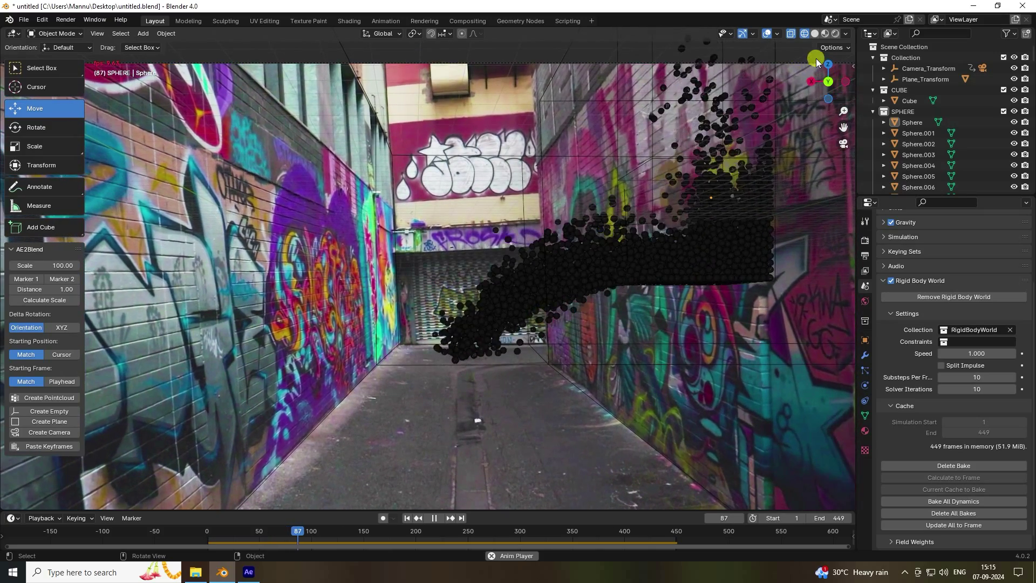
{"action": "left_click", "coordinate": [815, 34]}
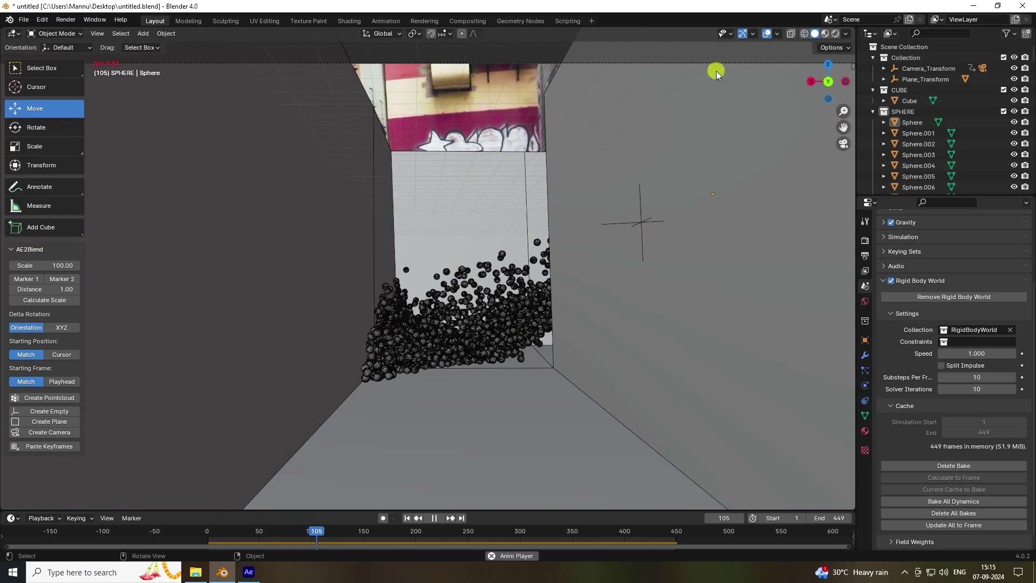
{"action": "left_click", "coordinate": [778, 33]}
{"action": "left_click", "coordinate": [711, 216]}
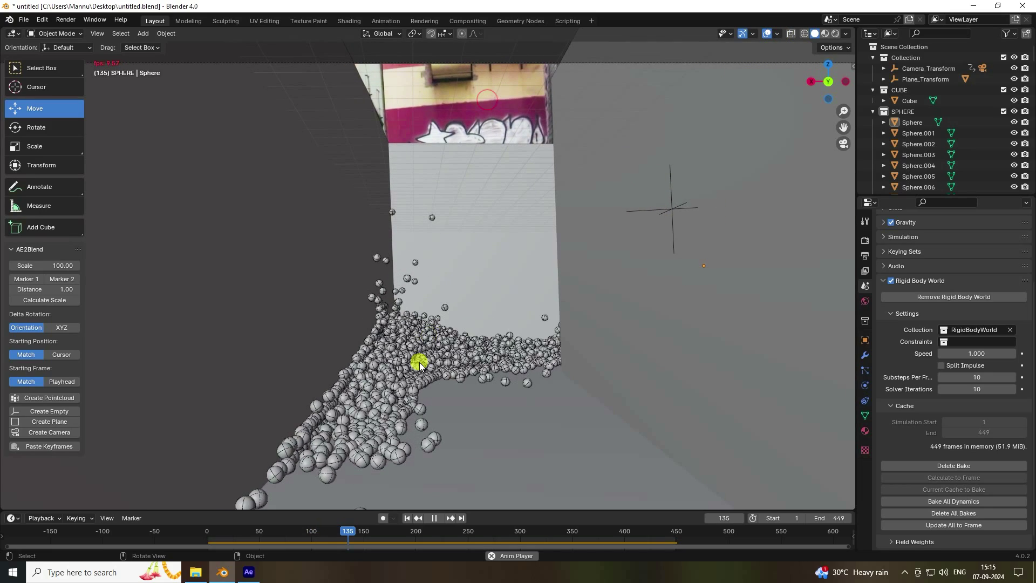
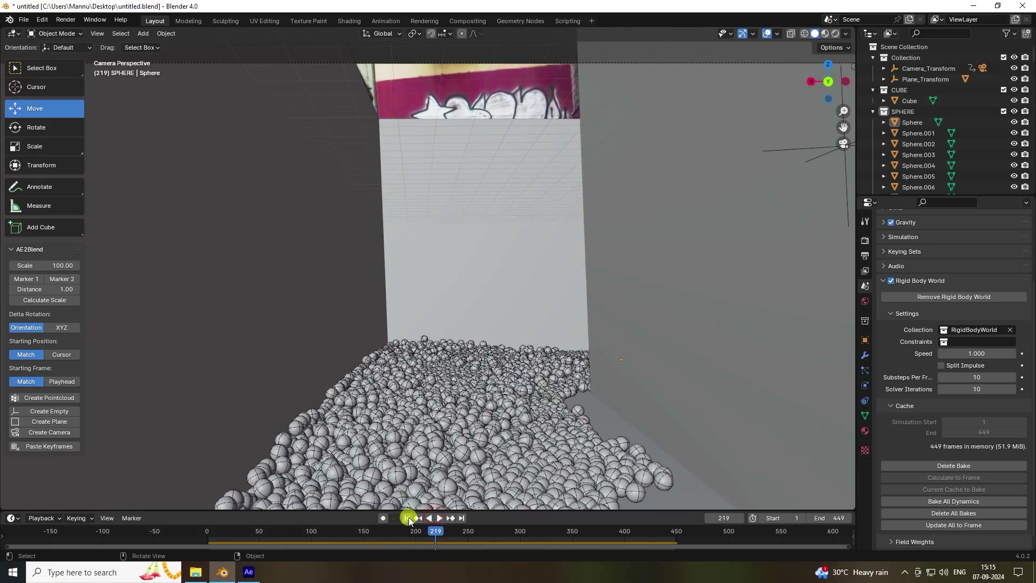
- At frame 1, leave camera view and delete all rigid body bakes
{"action": "left_click", "coordinate": [407, 517]}
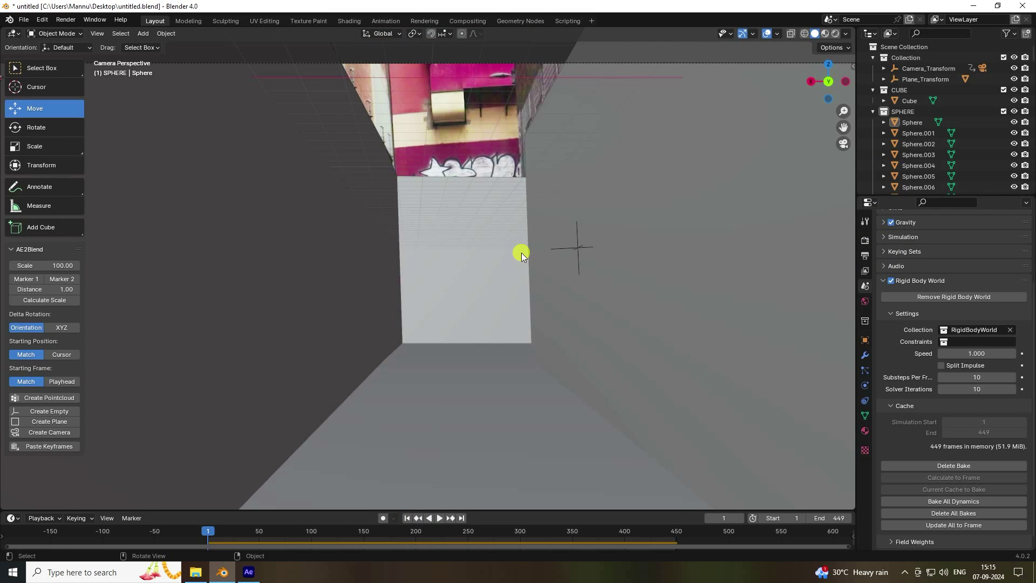
{"action": "key", "text": "KP_0"}
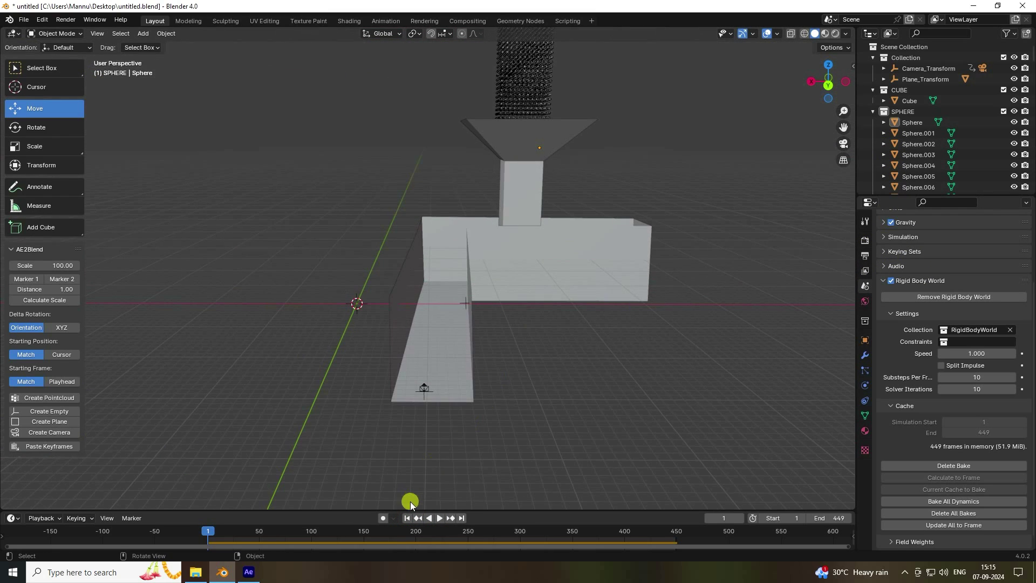
{"action": "left_click", "coordinate": [953, 515]}
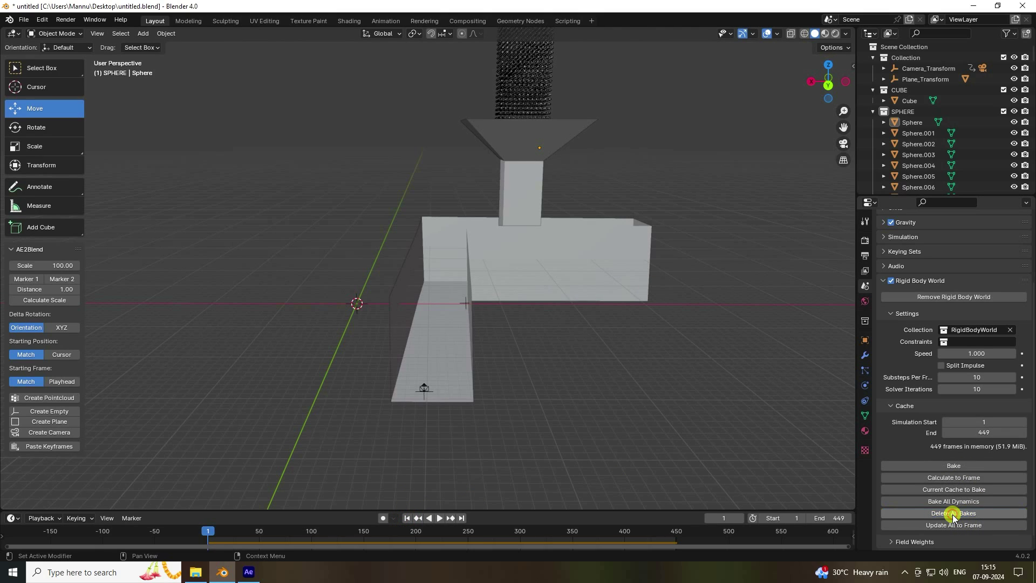
- Turn on X-ray so objects show see-through, then zoom and orbit around the box
{"action": "left_click", "coordinate": [790, 34]}
{"action": "scroll", "coordinate": [585, 262], "scroll_direction": "up", "scroll_amount": 8}
{"action": "middle_click_drag", "start_coordinate": [364, 260], "coordinate": [477, 286]}
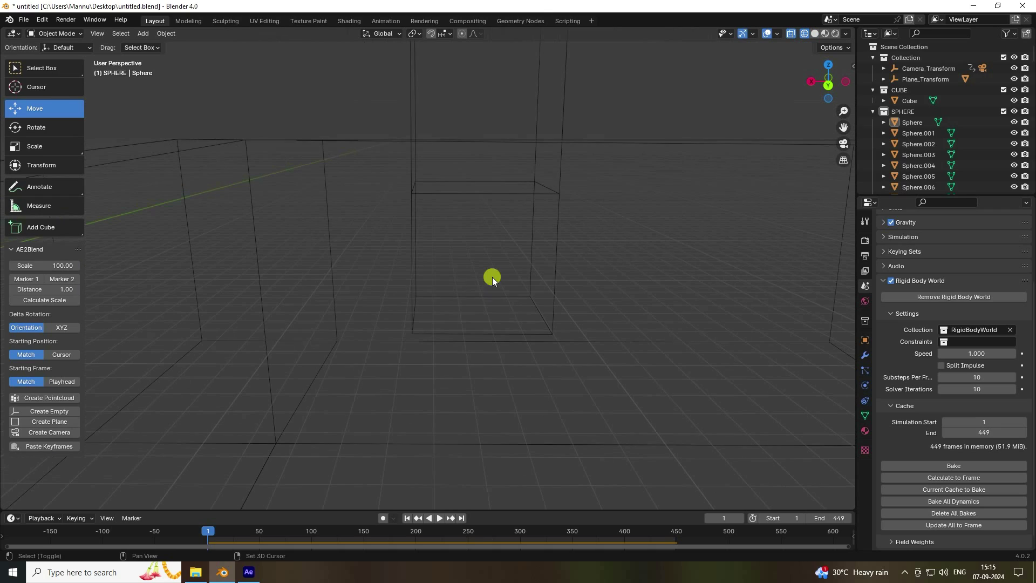
- Raise the cube's front-right vertical edge along Z in Edit Mode, then return to Object Mode
{"action": "left_click", "coordinate": [557, 192]}
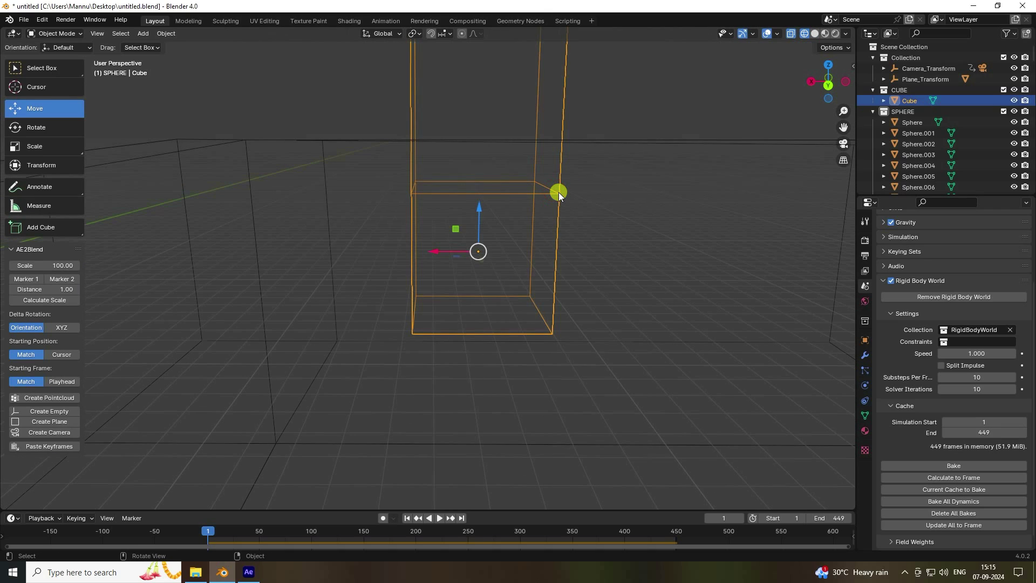
{"action": "left_click", "coordinate": [70, 32]}
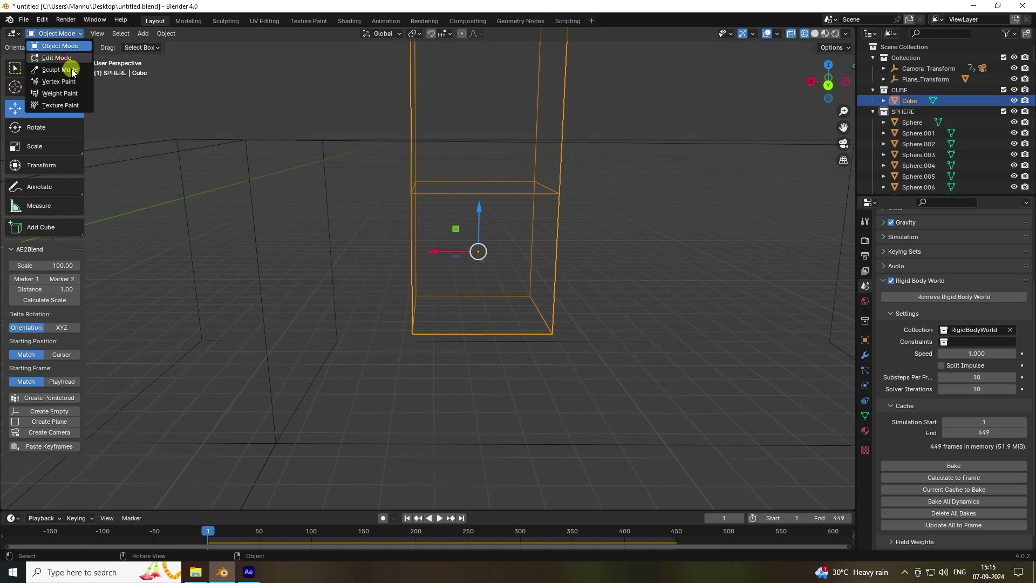
{"action": "left_click", "coordinate": [66, 54]}
{"action": "left_click", "coordinate": [103, 34]}
{"action": "left_click", "coordinate": [548, 315]}
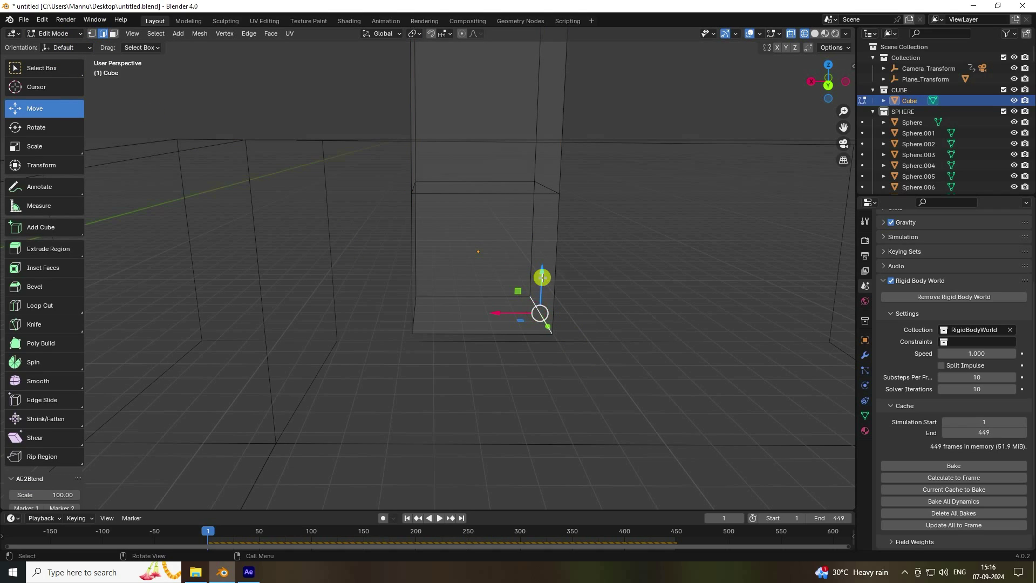
{"action": "key", "text": "g"}
{"action": "key", "text": "z"}
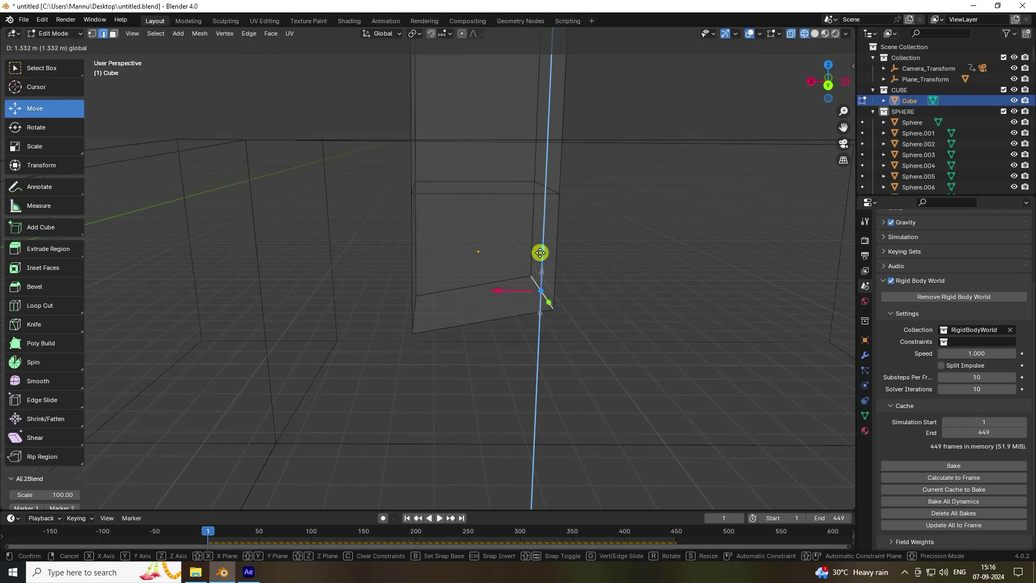
{"action": "left_click", "coordinate": [539, 254]}
{"action": "middle_click_drag", "start_coordinate": [490, 342], "coordinate": [559, 355]}
{"action": "left_click", "coordinate": [559, 355]}
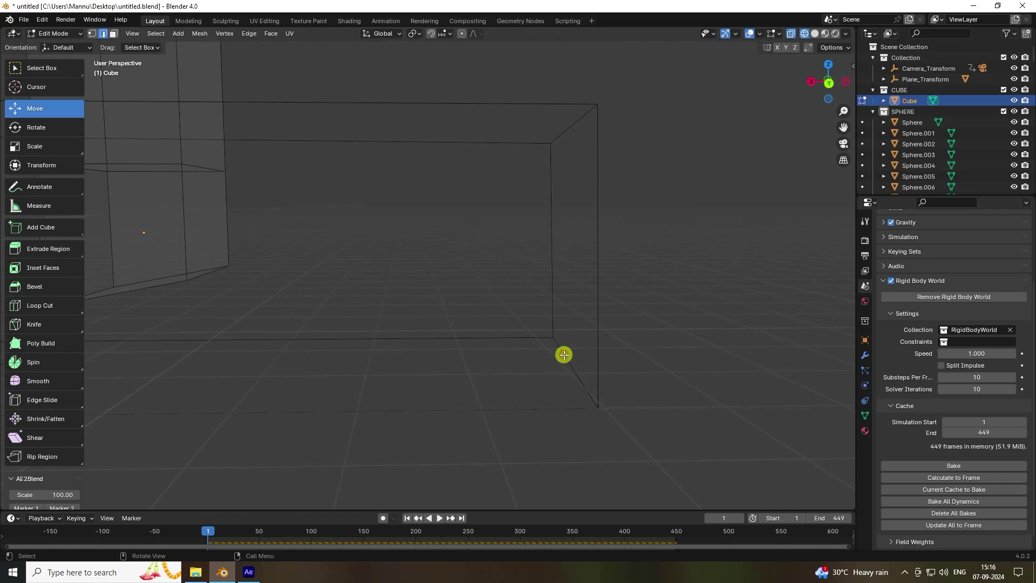
{"action": "left_click", "coordinate": [68, 34]}
{"action": "left_click", "coordinate": [62, 46]}
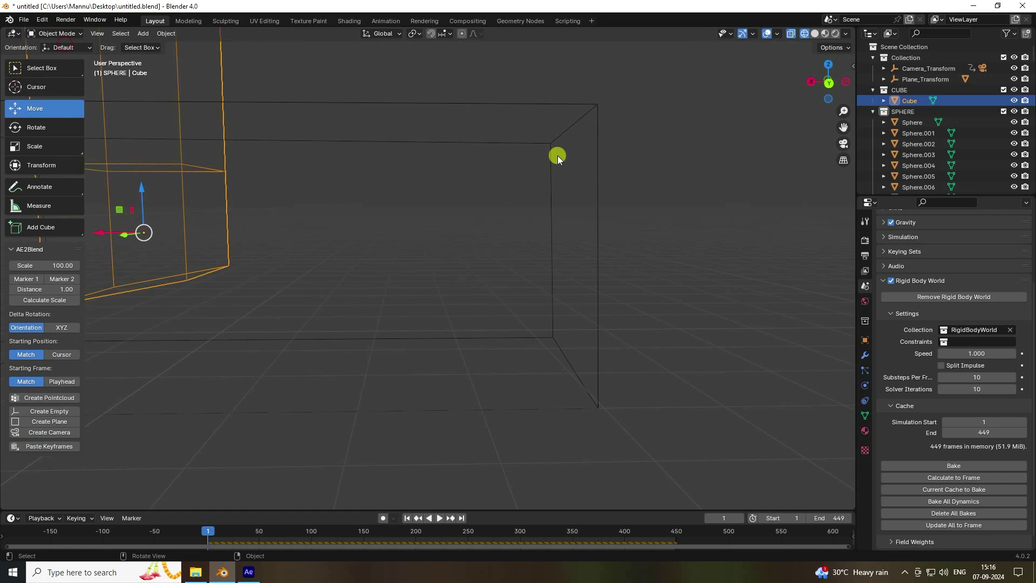
- Raise the large plane's bottom-right corner along Z, then return to Object Mode
{"action": "left_click", "coordinate": [550, 144]}
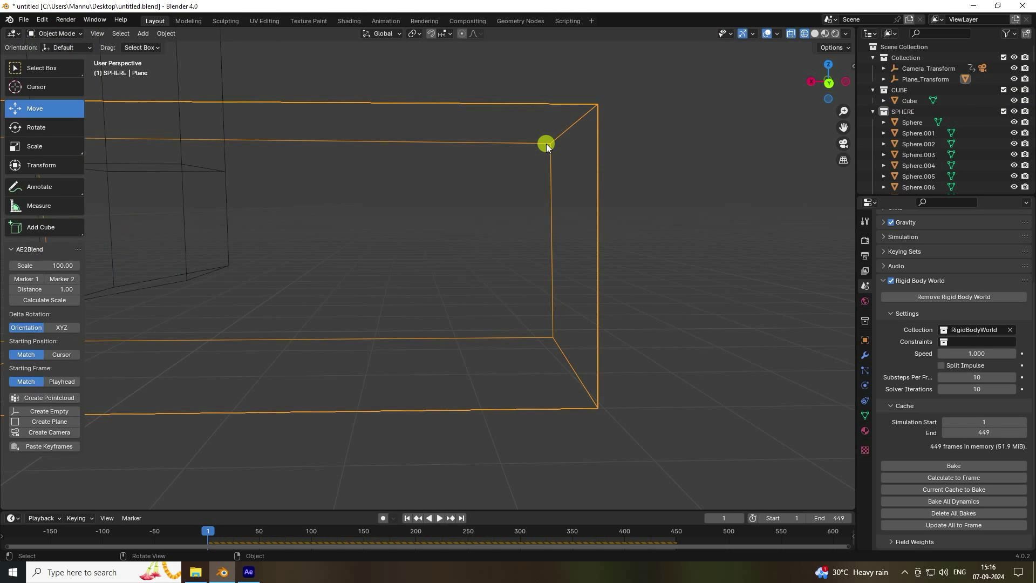
{"action": "left_click", "coordinate": [57, 33]}
{"action": "left_click", "coordinate": [57, 60]}
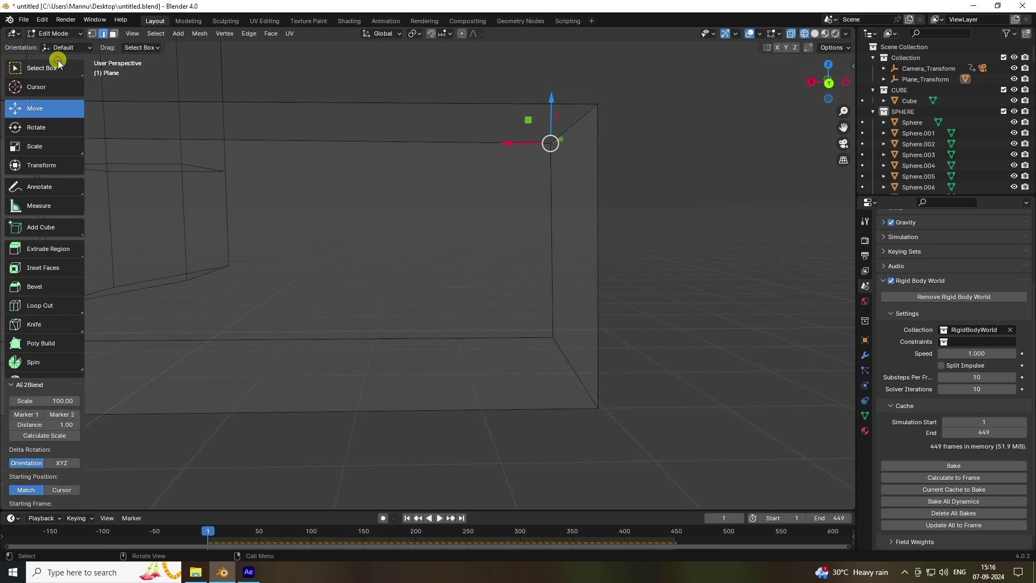
{"action": "left_click", "coordinate": [578, 369]}
{"action": "left_click_drag", "start_coordinate": [575, 334], "coordinate": [571, 302]}
{"action": "scroll", "coordinate": [652, 286], "scroll_direction": "down", "scroll_amount": 3}
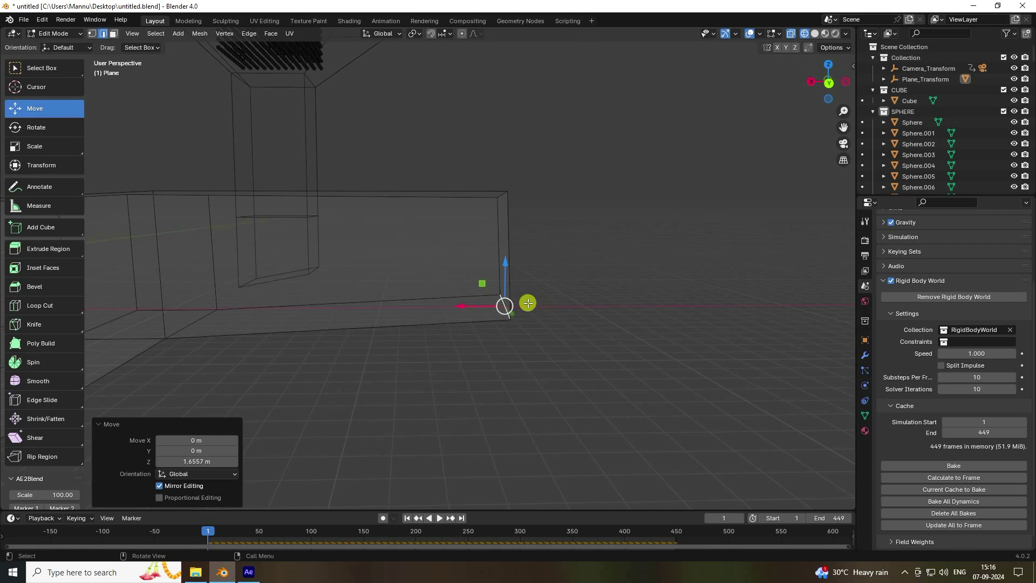
{"action": "left_click_drag", "start_coordinate": [509, 271], "coordinate": [507, 257]}
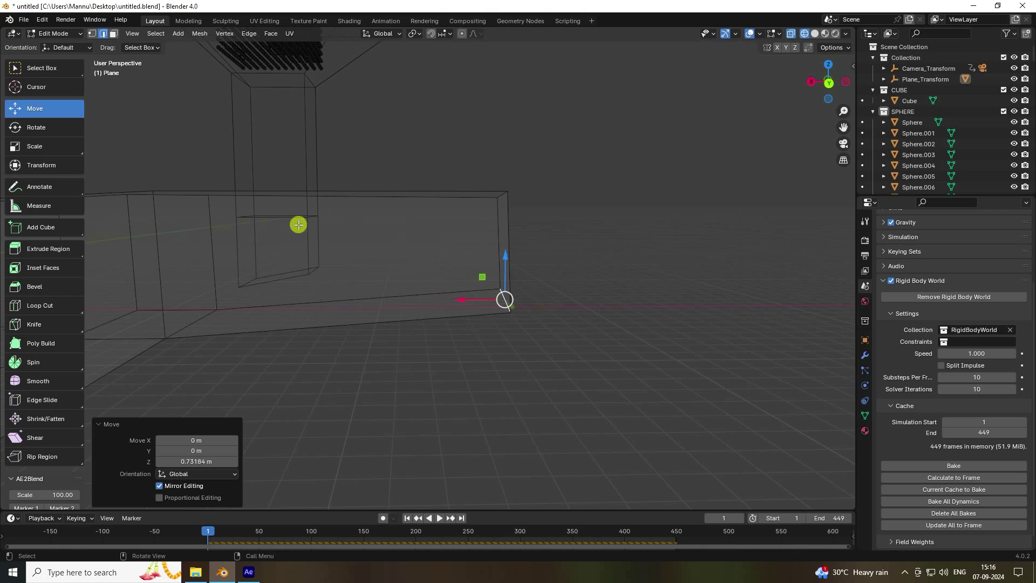
{"action": "left_click", "coordinate": [54, 34]}
{"action": "left_click", "coordinate": [56, 43]}
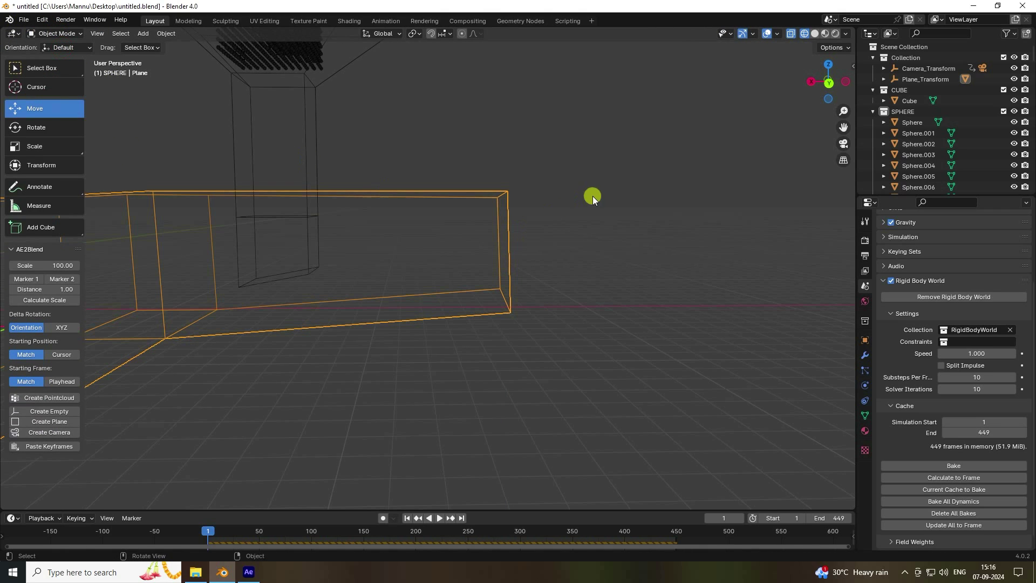
{"action": "left_click", "coordinate": [616, 194]}
{"action": "middle_click_drag", "start_coordinate": [391, 296], "coordinate": [410, 256]}
- Set the render engine to Cycles on GPU Compute with 256 max samples
{"action": "scroll", "coordinate": [885, 267], "scroll_direction": "up", "scroll_amount": 4}
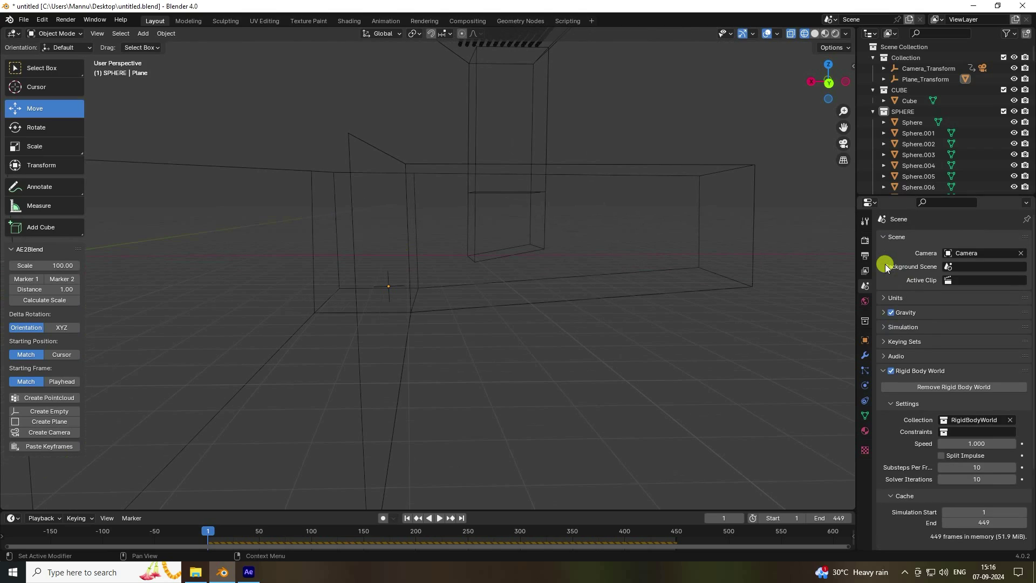
{"action": "left_click", "coordinate": [866, 241]}
{"action": "left_click", "coordinate": [966, 240]}
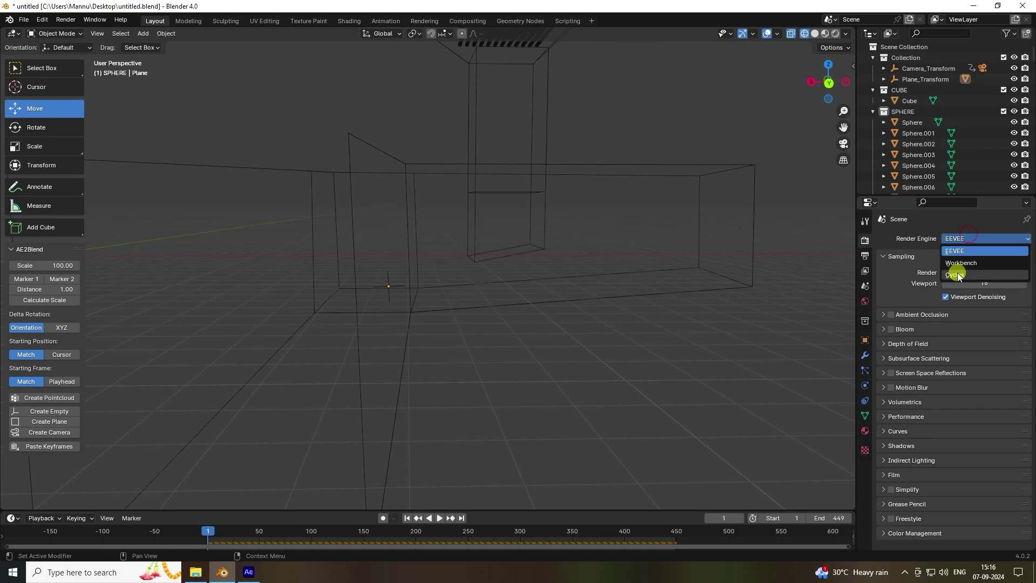
{"action": "left_click", "coordinate": [957, 275]}
{"action": "left_click", "coordinate": [954, 268]}
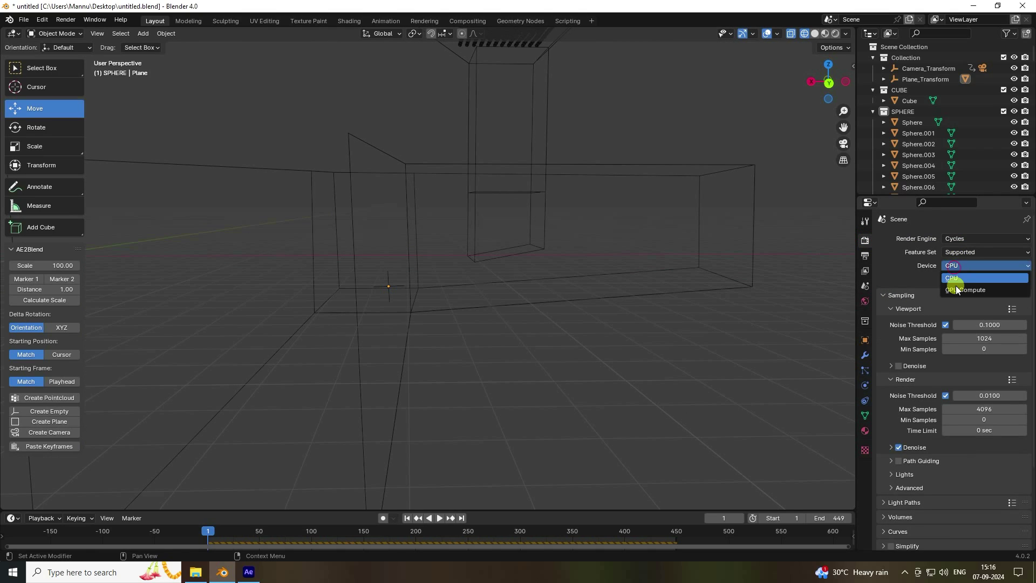
{"action": "left_click", "coordinate": [957, 286]}
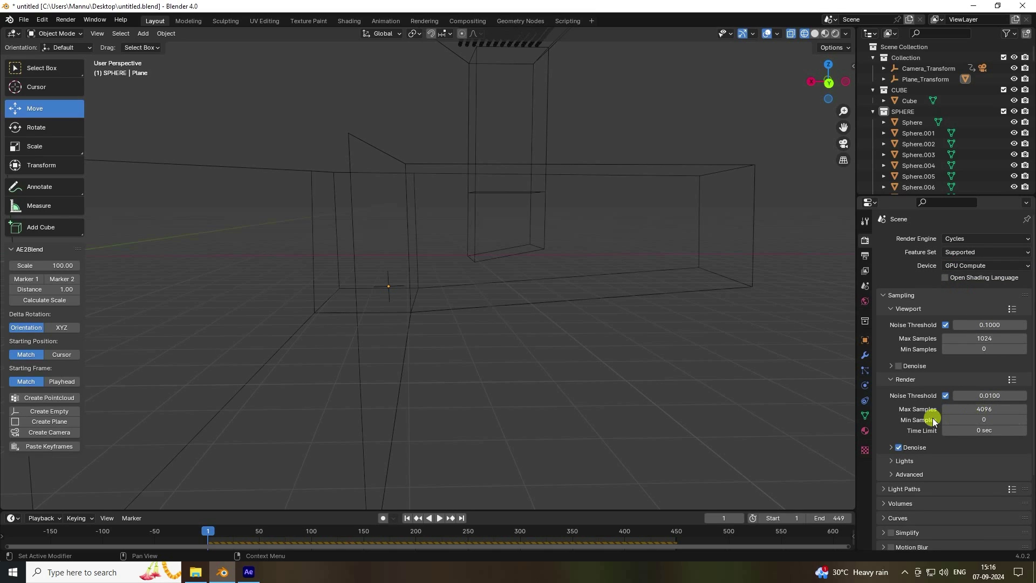
{"action": "left_click", "coordinate": [981, 409]}
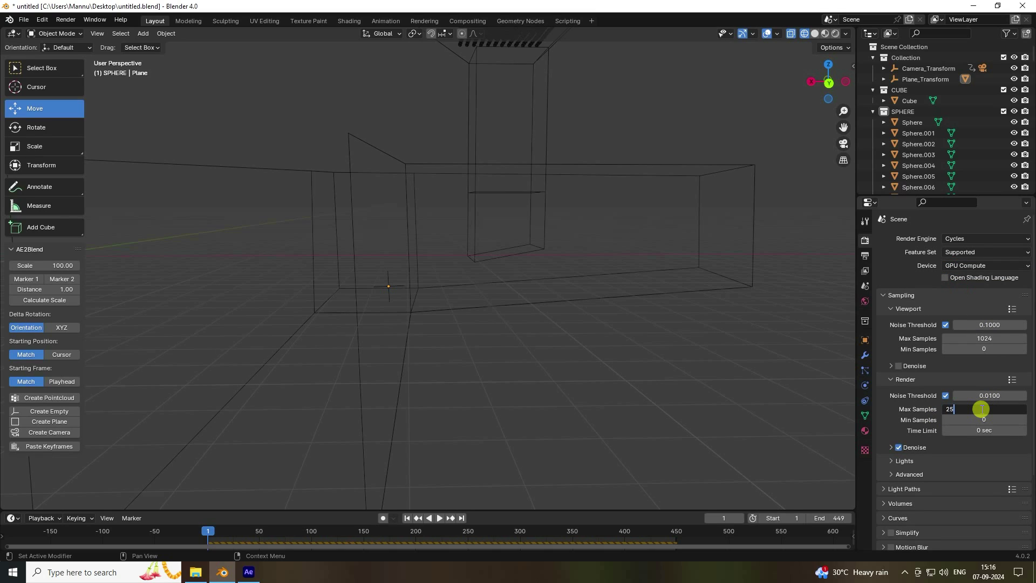
{"action": "key", "text": "Return"}
- Make the film transparent and set the Color Management view transform to Standard
{"action": "scroll", "coordinate": [895, 464], "scroll_direction": "down", "scroll_amount": 4}
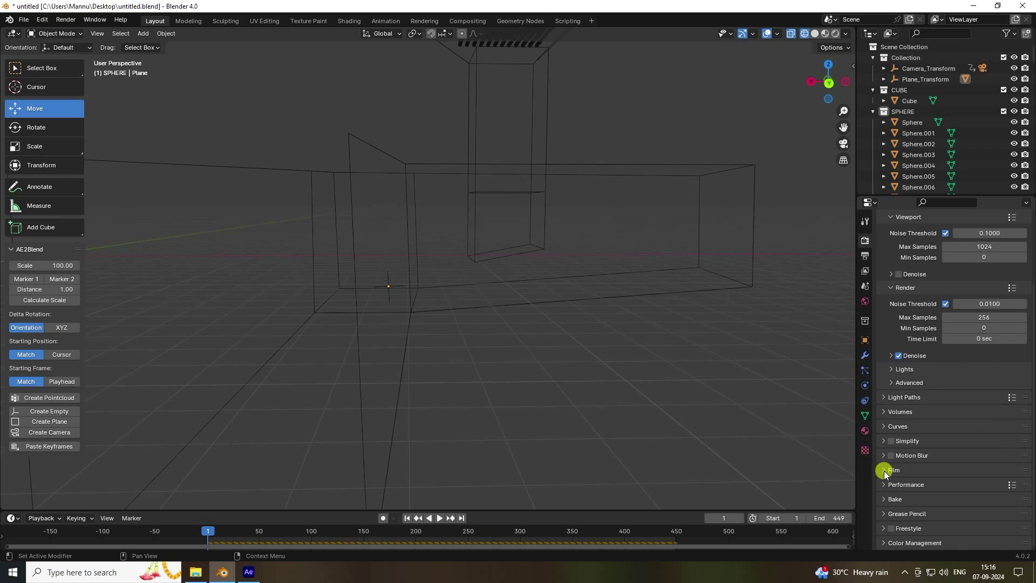
{"action": "left_click", "coordinate": [882, 471]}
{"action": "scroll", "coordinate": [883, 471], "scroll_direction": "down", "scroll_amount": 1}
{"action": "scroll", "coordinate": [890, 469], "scroll_direction": "down", "scroll_amount": 4}
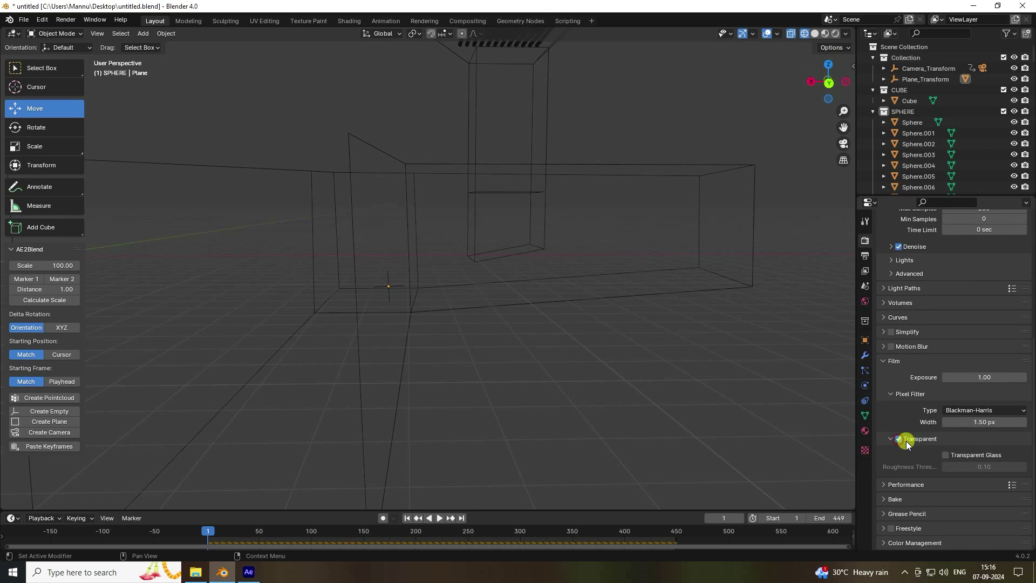
{"action": "left_click", "coordinate": [883, 541]}
{"action": "scroll", "coordinate": [885, 535], "scroll_direction": "down", "scroll_amount": 5}
{"action": "left_click", "coordinate": [961, 458]}
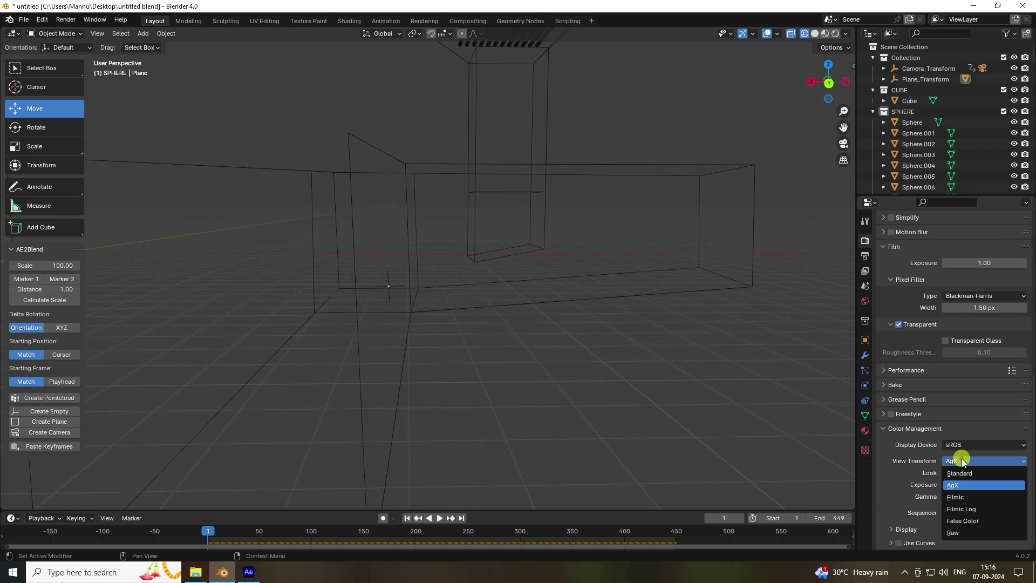
{"action": "left_click", "coordinate": [961, 470]}
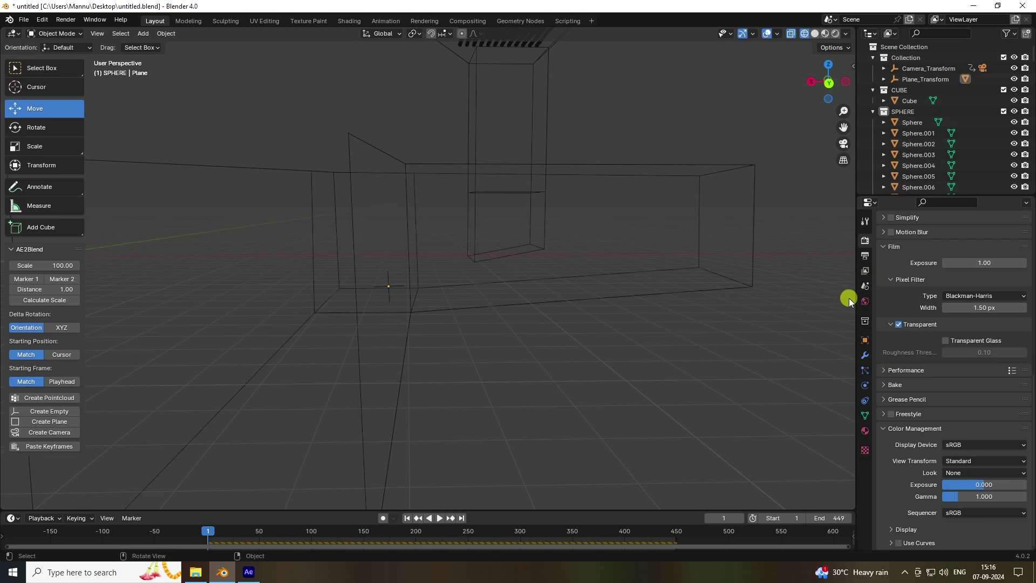
{"action": "left_click", "coordinate": [863, 301]}
- Feed the World colour with an Environment Texture using buikslotermeerplein_4k.exr from the HDRI folder
{"action": "left_click", "coordinate": [936, 307]}
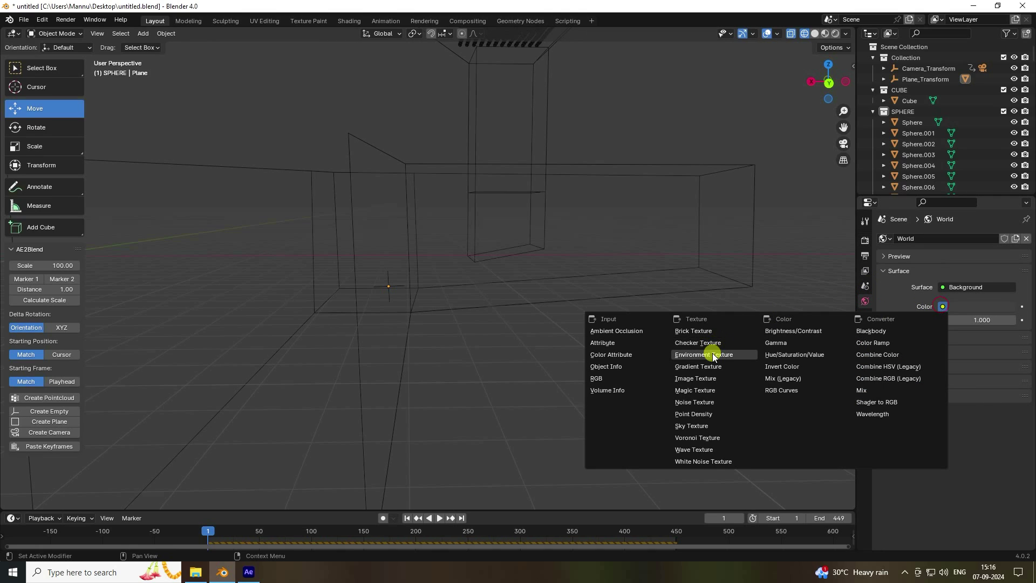
{"action": "left_click", "coordinate": [695, 354]}
{"action": "left_click", "coordinate": [996, 320]}
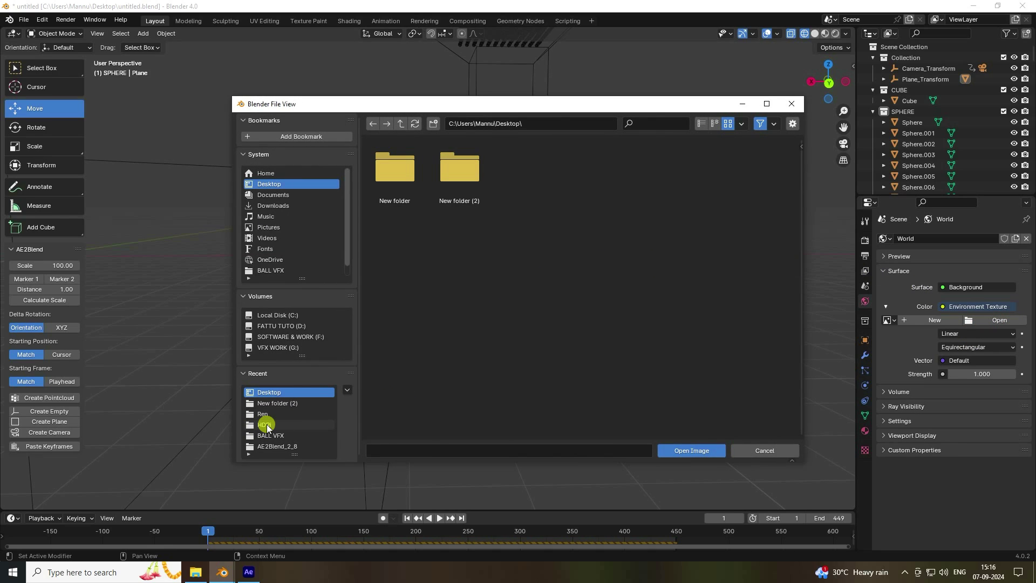
{"action": "left_click", "coordinate": [266, 425]}
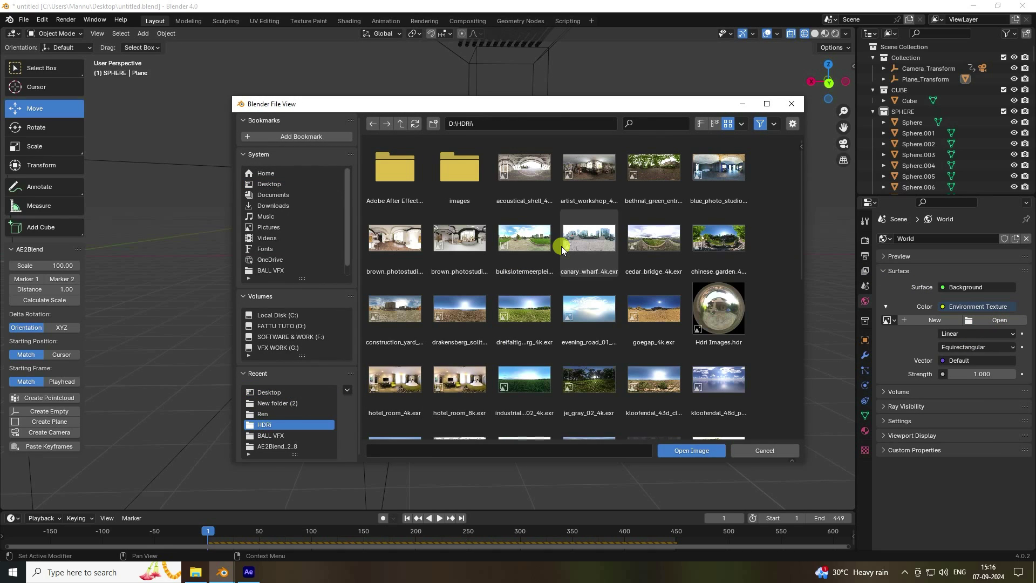
{"action": "left_click", "coordinate": [524, 241]}
{"action": "left_click", "coordinate": [695, 451]}
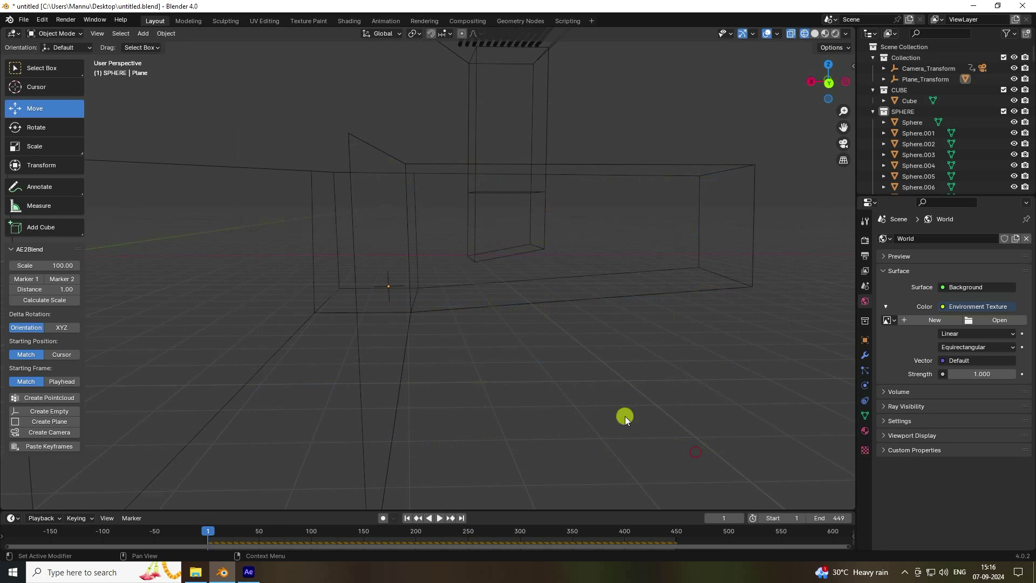
{"action": "scroll", "coordinate": [472, 264], "scroll_direction": "down", "scroll_amount": 3}
{"action": "middle_click_drag", "start_coordinate": [438, 263], "coordinate": [453, 278]}
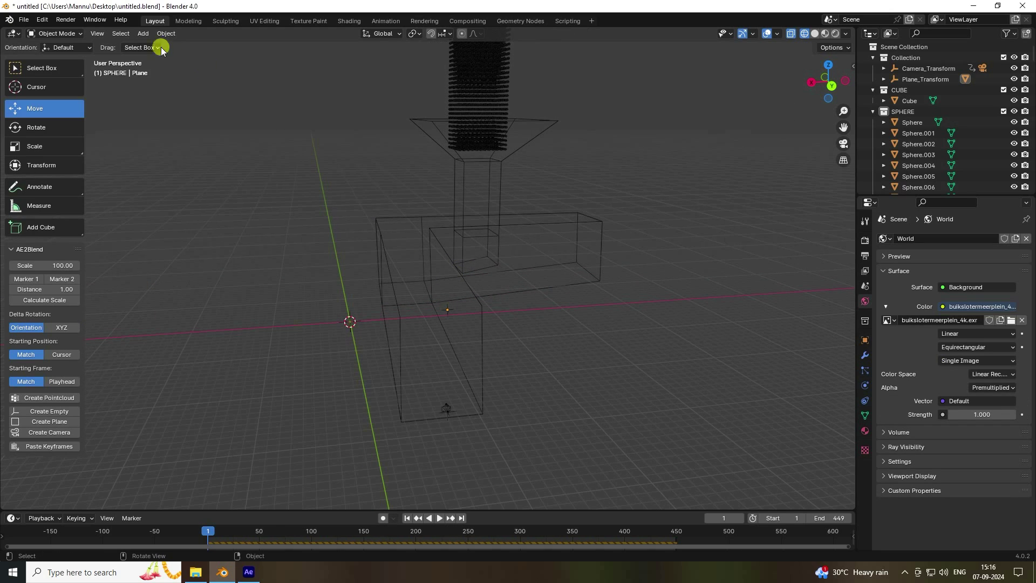
- Add a Sun light and move it along X and then −8.2962 m along Y
{"action": "left_click", "coordinate": [144, 34]}
{"action": "mouse_move", "coordinate": [151, 176]}
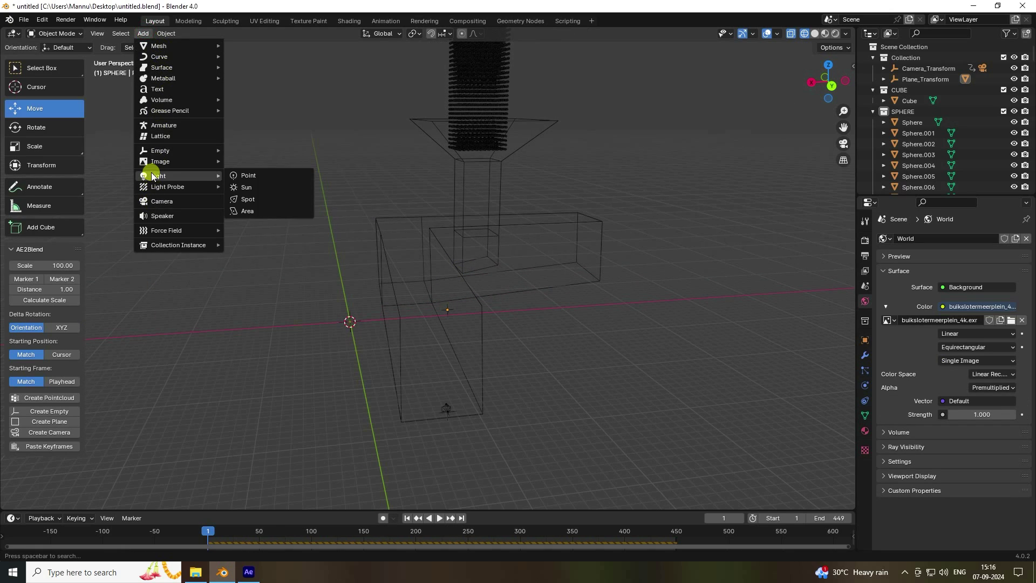
{"action": "left_click", "coordinate": [263, 186]}
{"action": "left_click_drag", "start_coordinate": [312, 320], "coordinate": [406, 222]}
{"action": "mouse_move", "coordinate": [406, 222]}
{"action": "middle_mouse_down"}
{"action": "mouse_move", "coordinate": [407, 199]}
{"action": "mouse_move", "coordinate": [396, 194]}
{"action": "mouse_move", "coordinate": [411, 239]}
{"action": "mouse_move", "coordinate": [404, 233]}
{"action": "middle_mouse_up"}
{"action": "left_click_drag", "start_coordinate": [458, 382], "coordinate": [587, 383]}
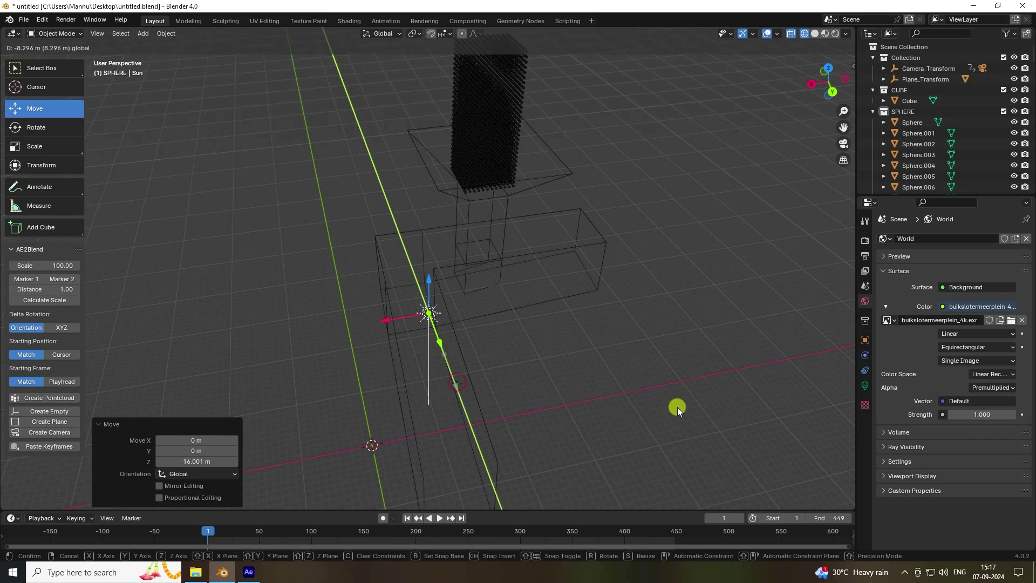
- Set the Sun's angle to 20° and deselect the light
{"action": "left_click", "coordinate": [865, 385]}
{"action": "left_click_drag", "start_coordinate": [964, 309], "coordinate": [964, 310]}
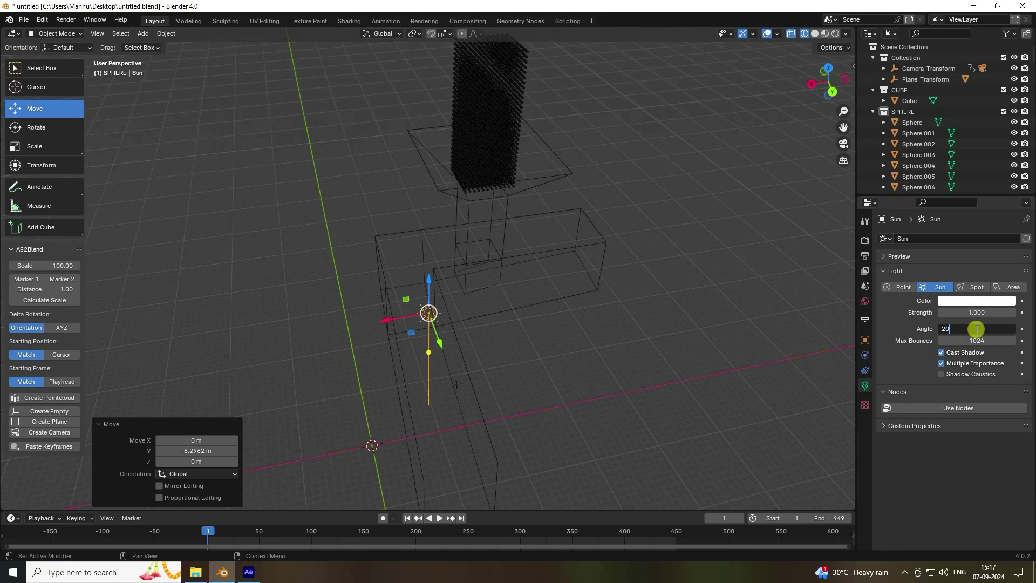
{"action": "left_click", "coordinate": [976, 328]}
{"action": "type", "text": "20"}
{"action": "key", "text": "Return"}
{"action": "middle_click_drag", "start_coordinate": [442, 427], "coordinate": [479, 315]}
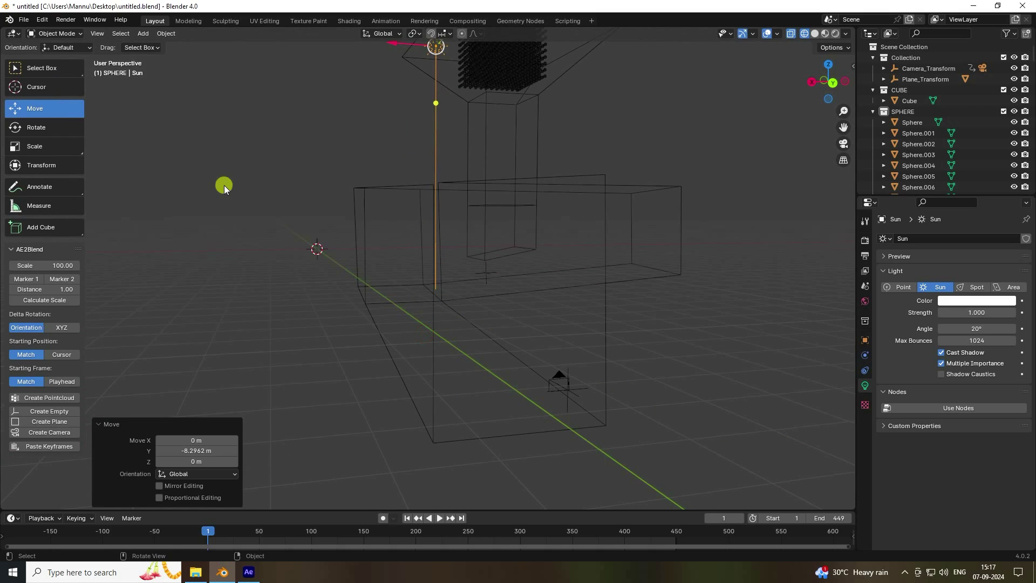
{"action": "left_click", "coordinate": [439, 330]}
- Bridge the Plane's two vertical edges with a new face, then return to Object Mode and camera view
{"action": "left_click", "coordinate": [435, 303]}
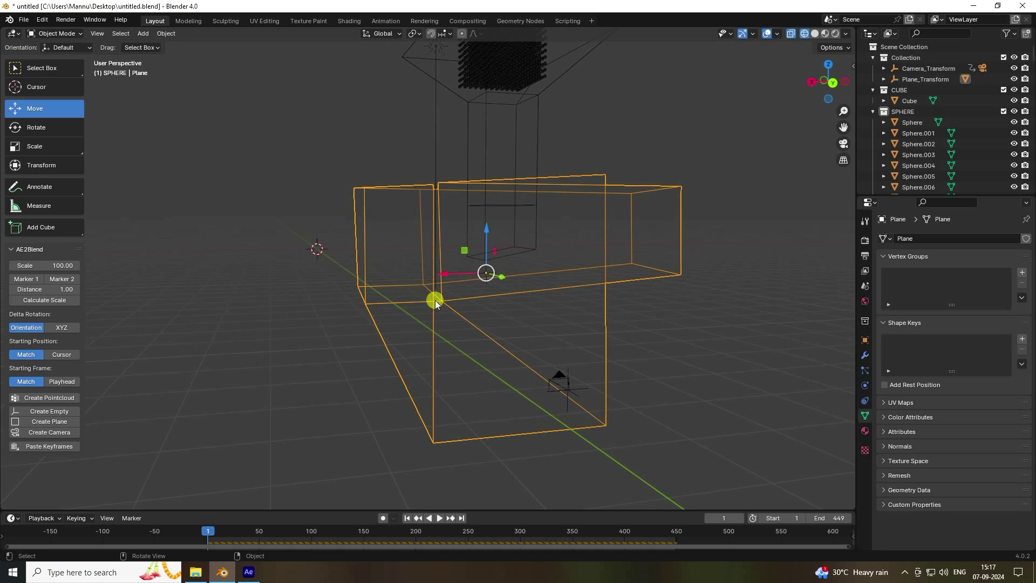
{"action": "left_click", "coordinate": [59, 35]}
{"action": "left_click", "coordinate": [54, 59]}
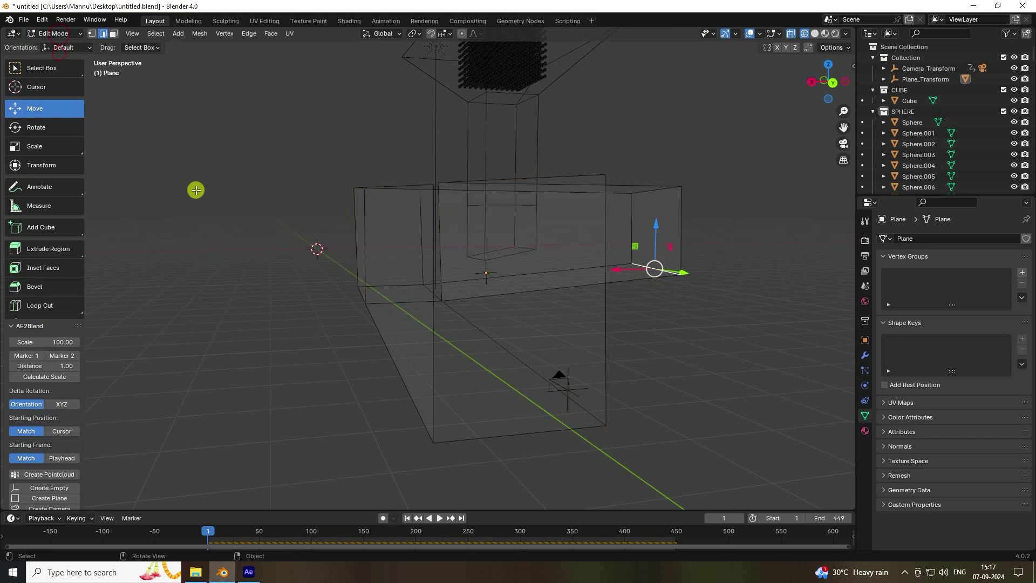
{"action": "left_click", "coordinate": [432, 311]}
{"action": "left_click", "coordinate": [606, 336], "text": "shift"}
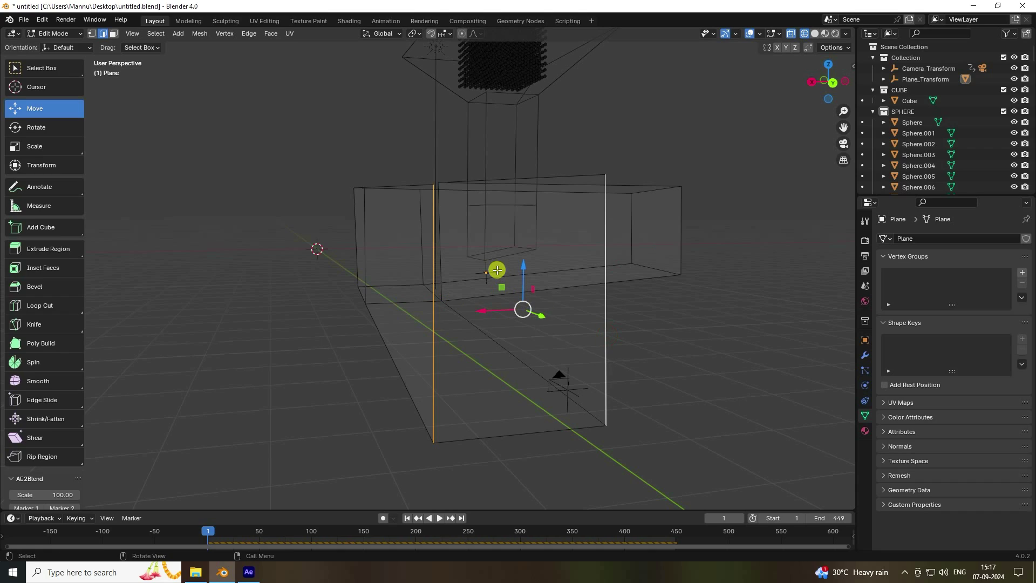
{"action": "key", "text": "ctrl+e"}
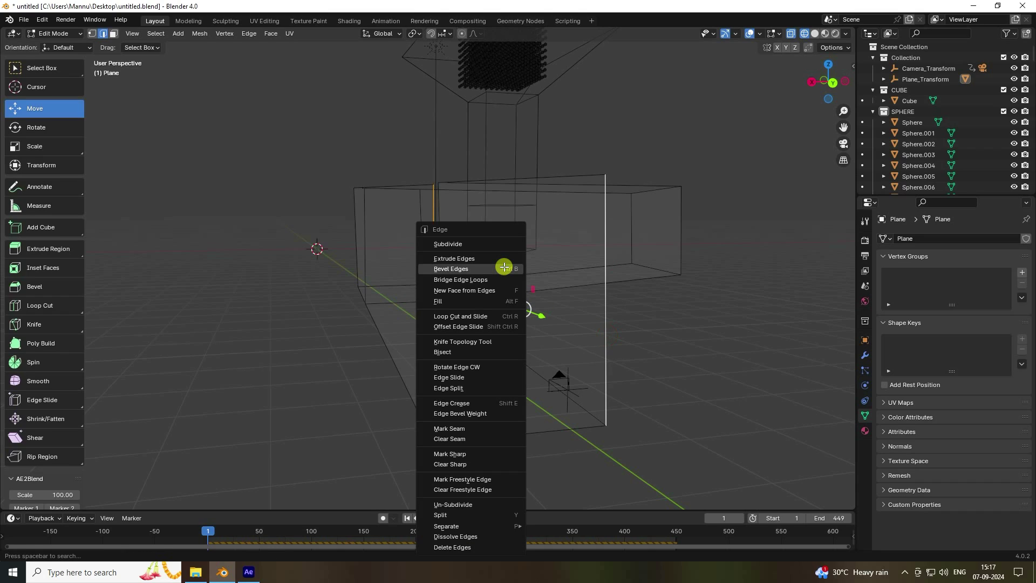
{"action": "left_click", "coordinate": [450, 279]}
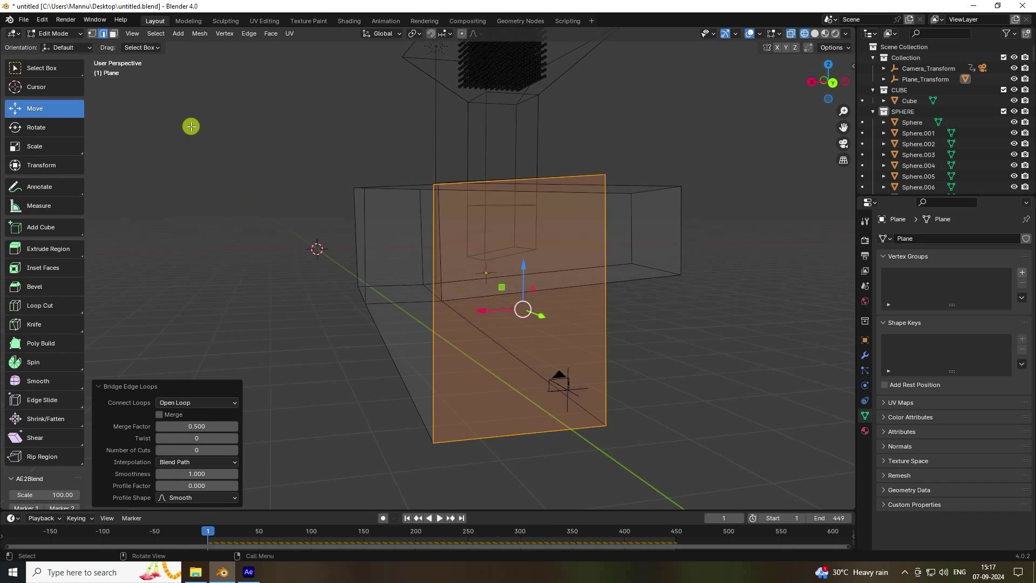
{"action": "left_click", "coordinate": [58, 34]}
{"action": "left_click", "coordinate": [61, 46]}
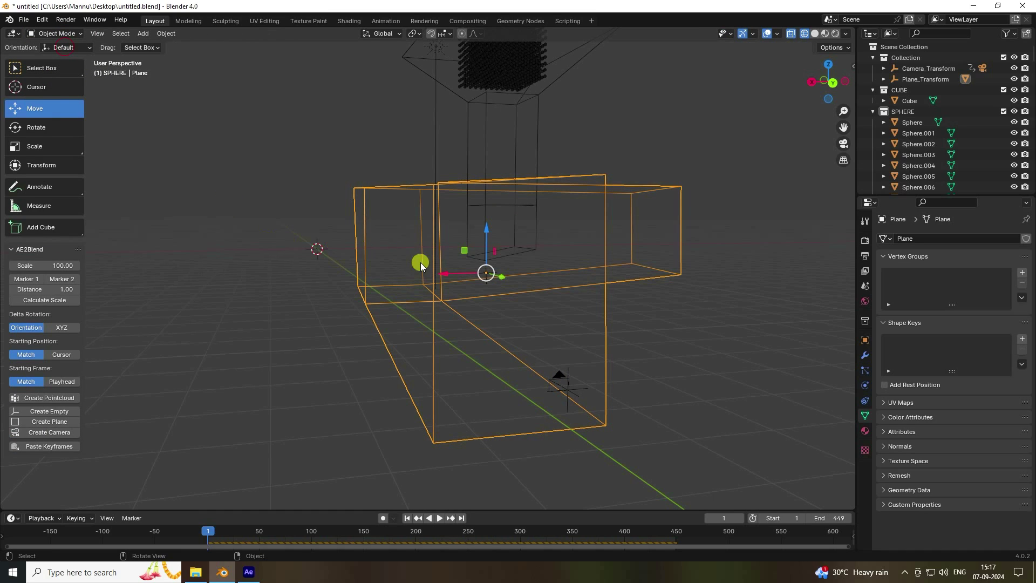
{"action": "middle_click_drag", "start_coordinate": [464, 345], "coordinate": [477, 334]}
{"action": "key", "text": "KP_0"}
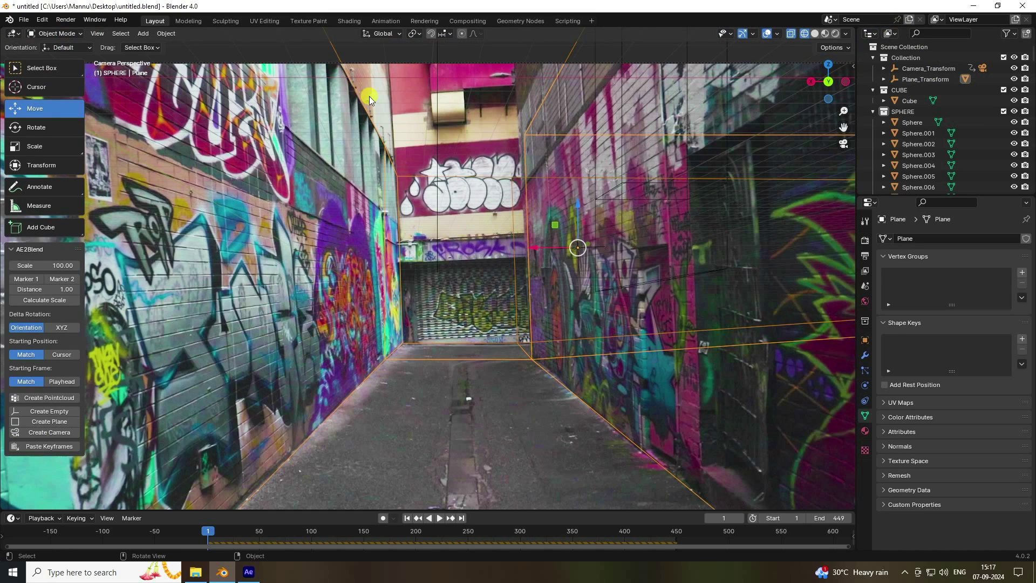
- Render a test image of the current frame and close the result
{"action": "left_click", "coordinate": [865, 240]}
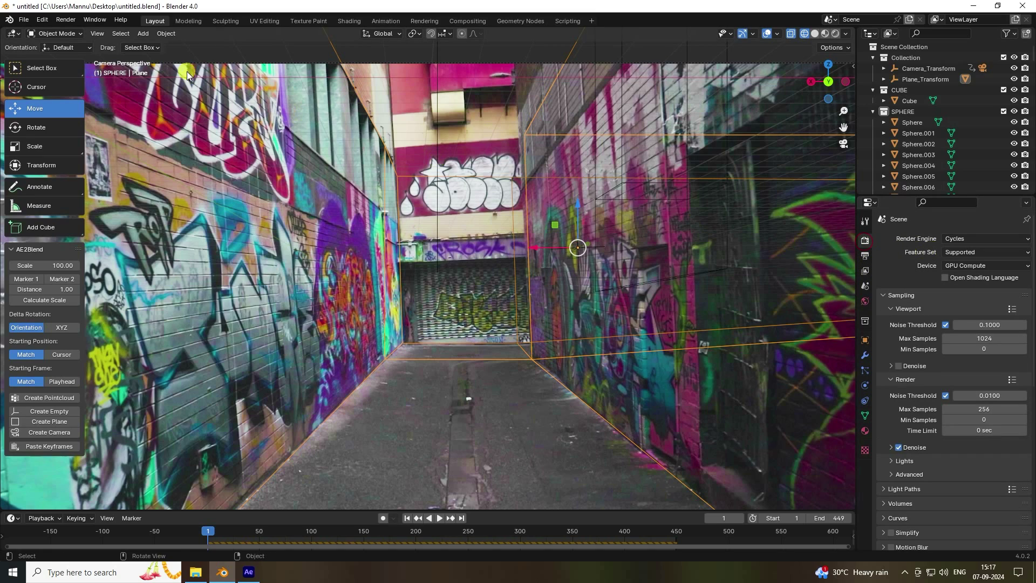
{"action": "left_click", "coordinate": [65, 20]}
{"action": "left_click", "coordinate": [87, 31]}
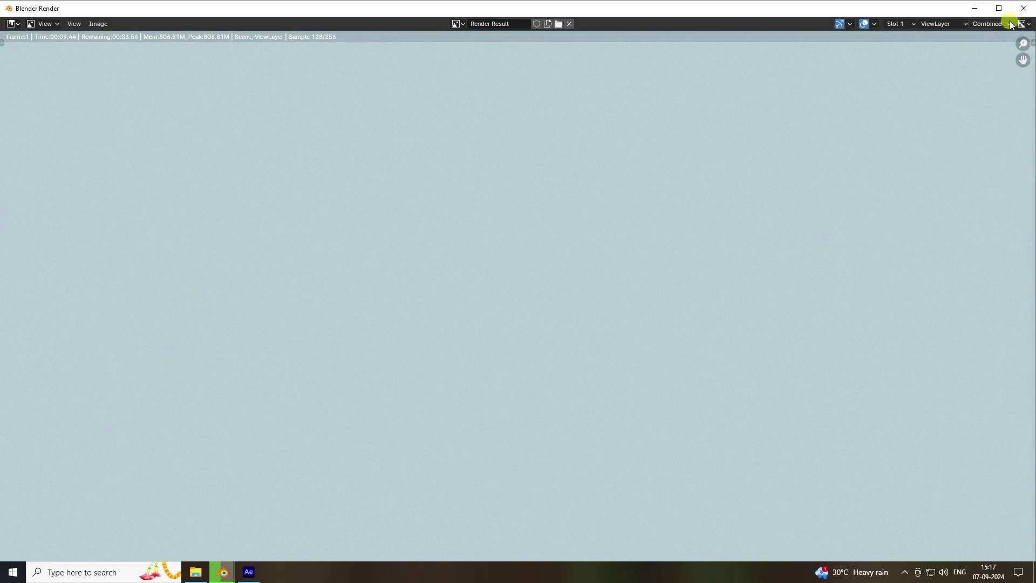
{"action": "left_click", "coordinate": [1024, 8]}
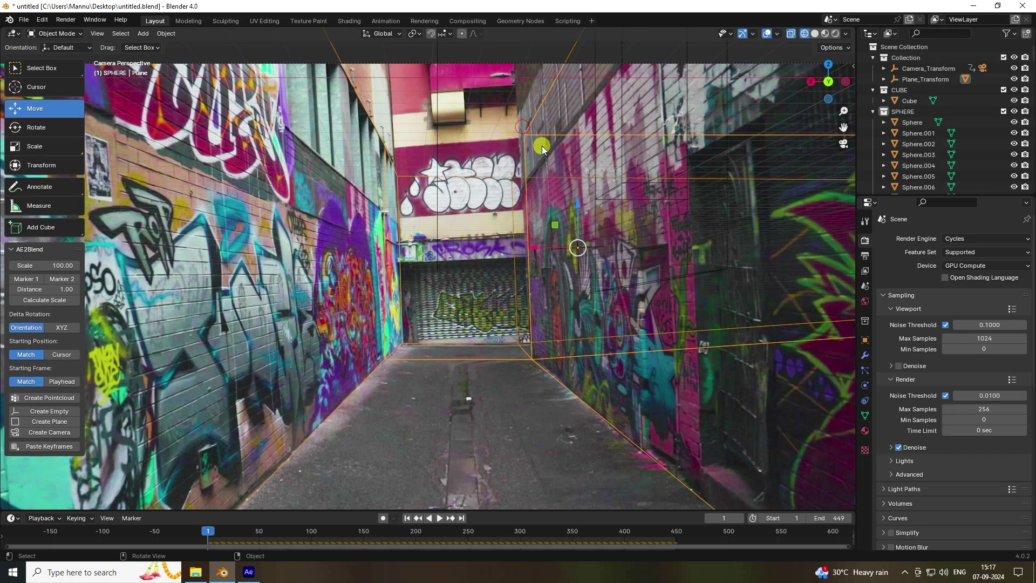
- Make the Plane a Shadow Catcher in its Visibility settings and re-render the frame
{"action": "left_click", "coordinate": [864, 340]}
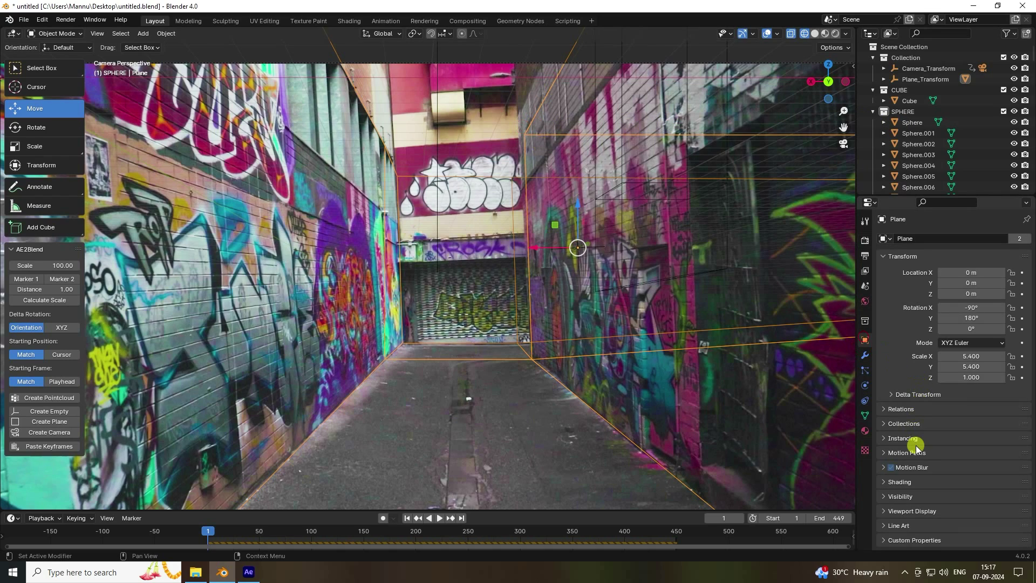
{"action": "left_click", "coordinate": [892, 496]}
{"action": "scroll", "coordinate": [889, 492], "scroll_direction": "down", "scroll_amount": 5}
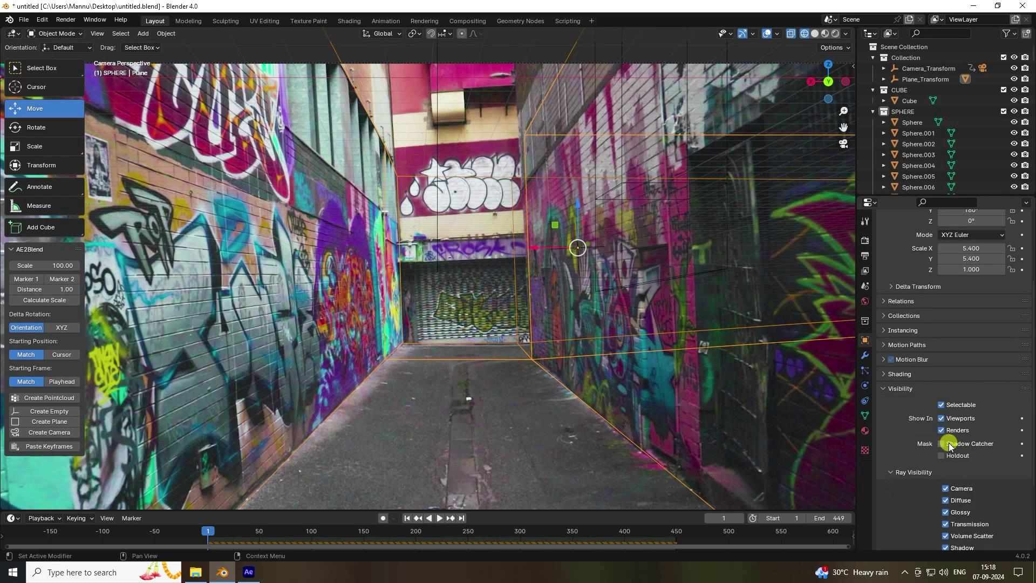
{"action": "left_click", "coordinate": [64, 19]}
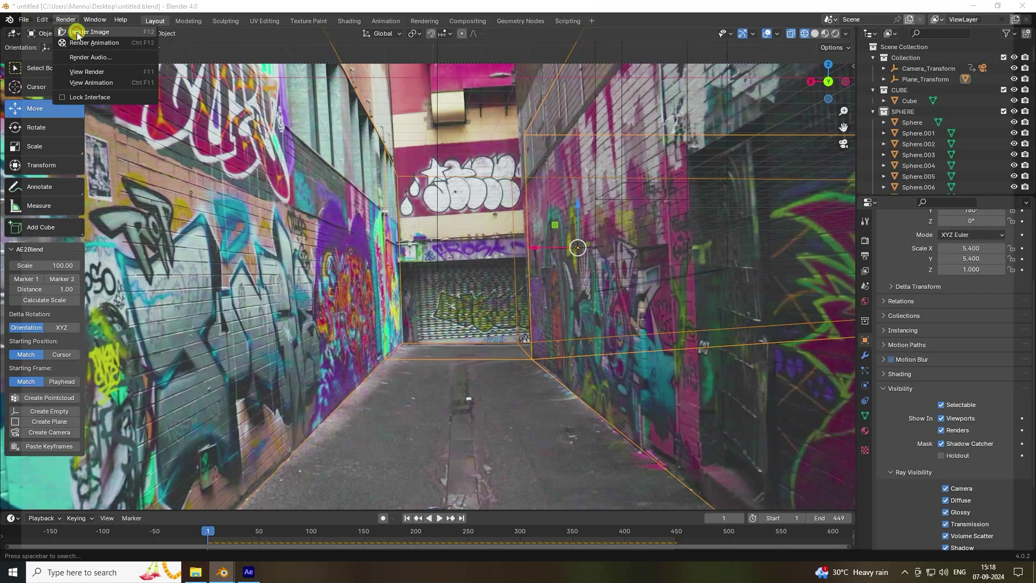
{"action": "left_click", "coordinate": [76, 31]}
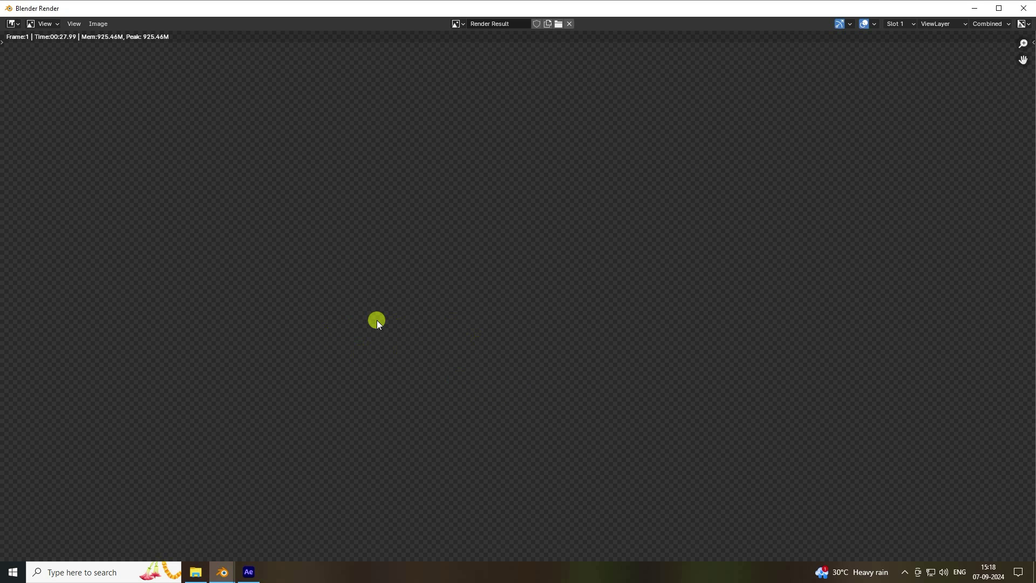
{"action": "left_click", "coordinate": [1024, 8]}
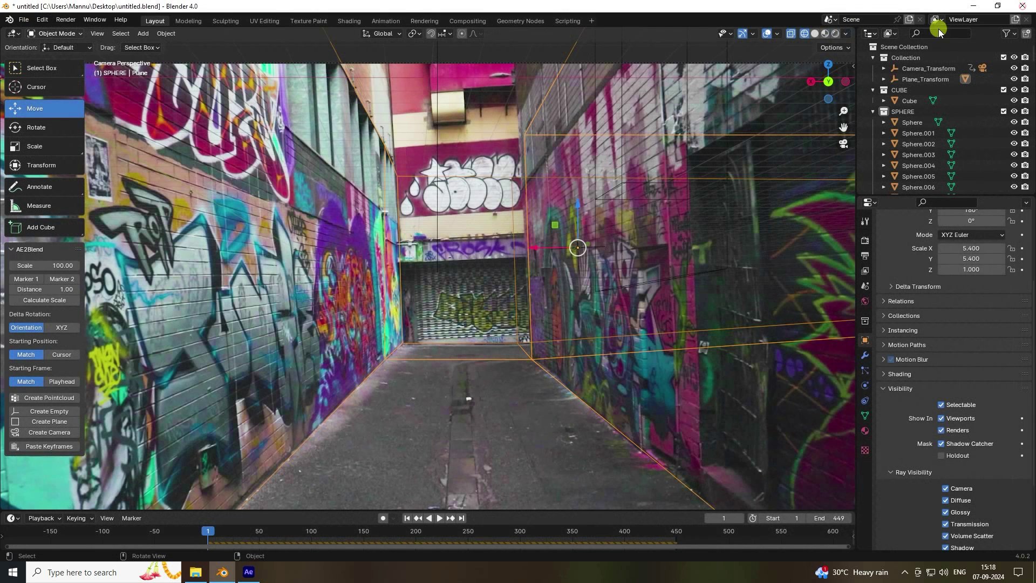
- In Compositing, enable Use Nodes and add a Movie Clip node loaded with the alley footage
{"action": "left_click", "coordinate": [460, 22]}
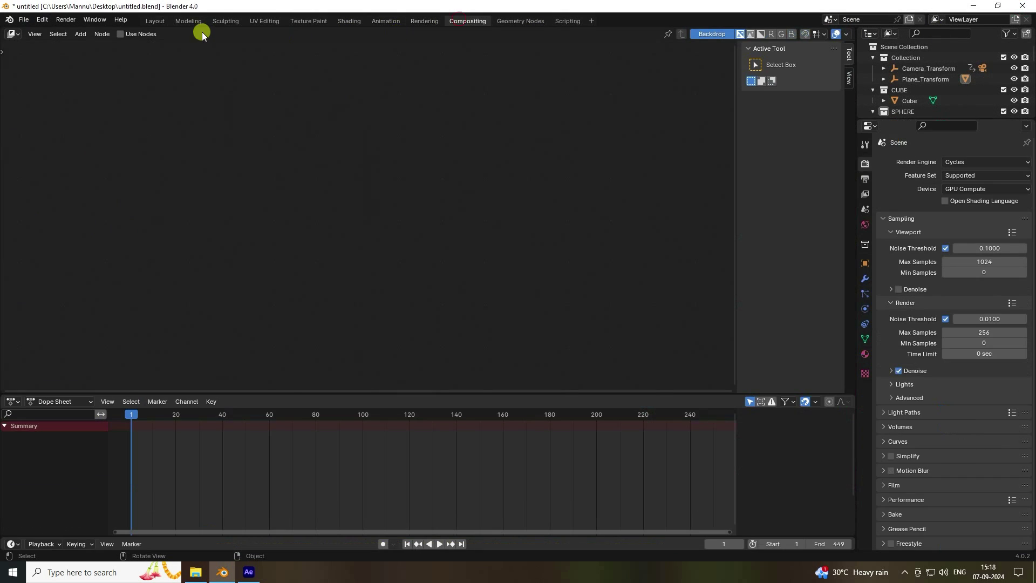
{"action": "left_click", "coordinate": [119, 33]}
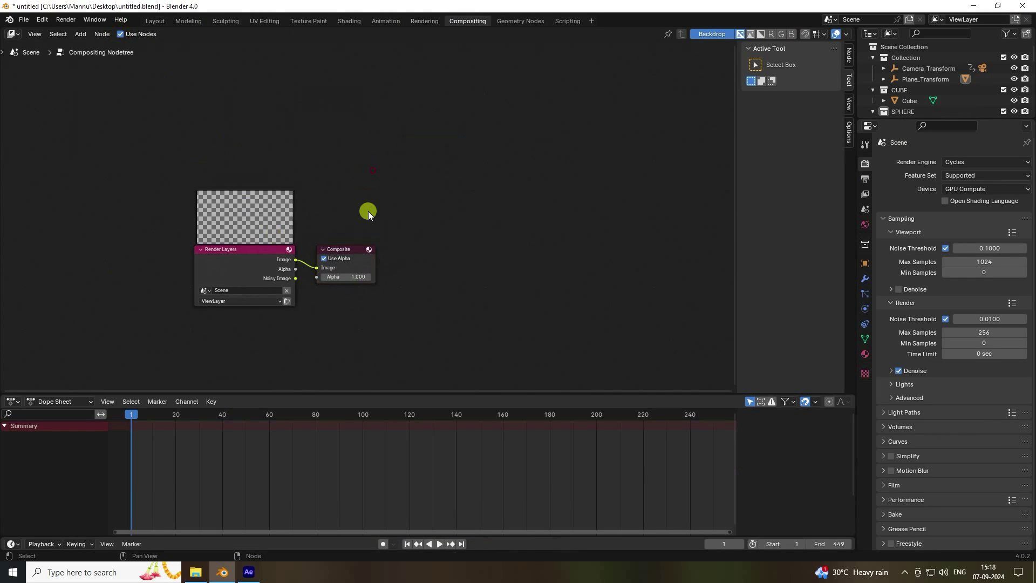
{"action": "left_click_drag", "start_coordinate": [348, 246], "coordinate": [469, 253]}
{"action": "key", "text": "shift+a"}
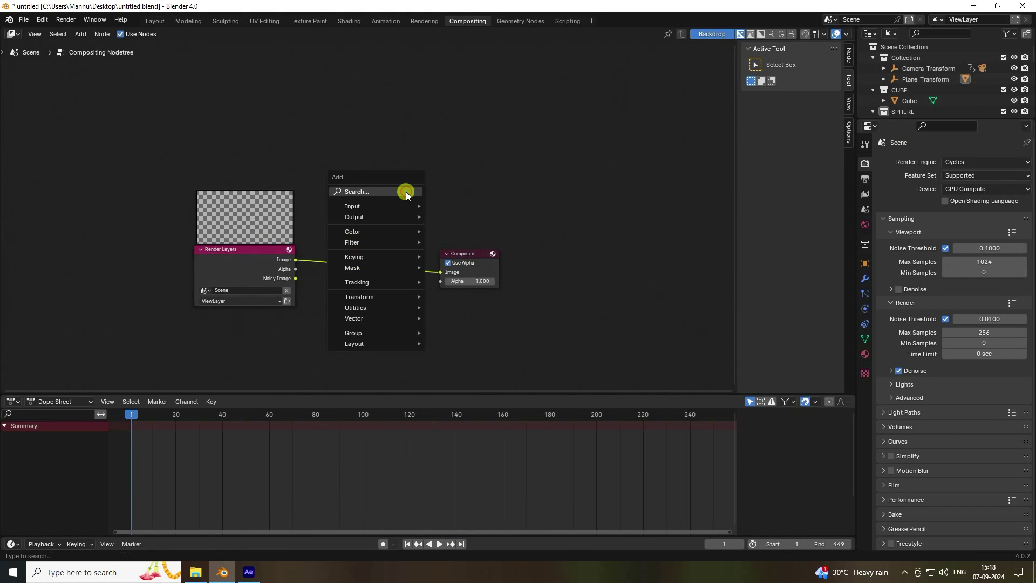
{"action": "left_click", "coordinate": [406, 191]}
{"action": "left_click", "coordinate": [431, 218]}
{"action": "left_click", "coordinate": [187, 99]}
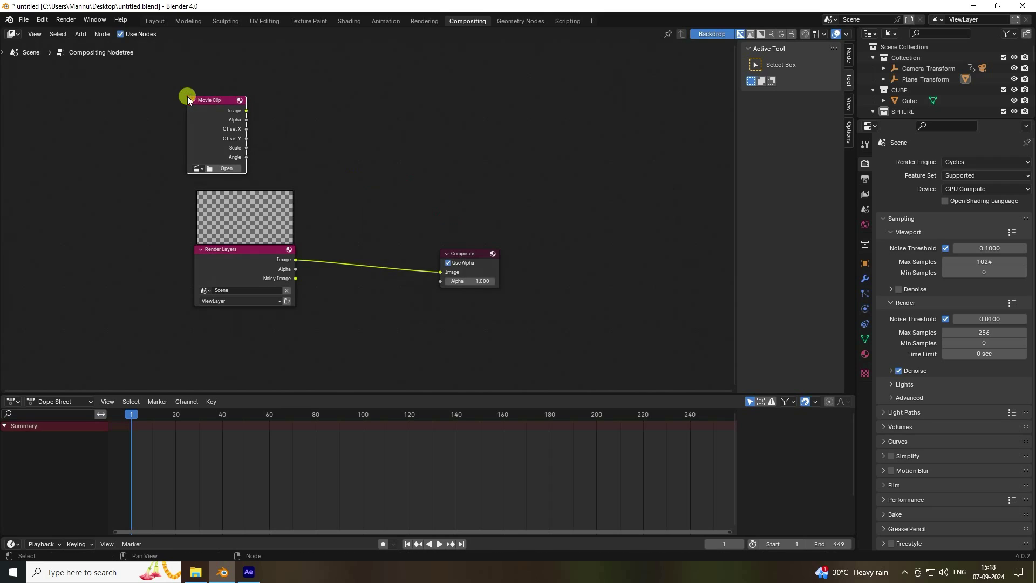
{"action": "left_click", "coordinate": [218, 169]}
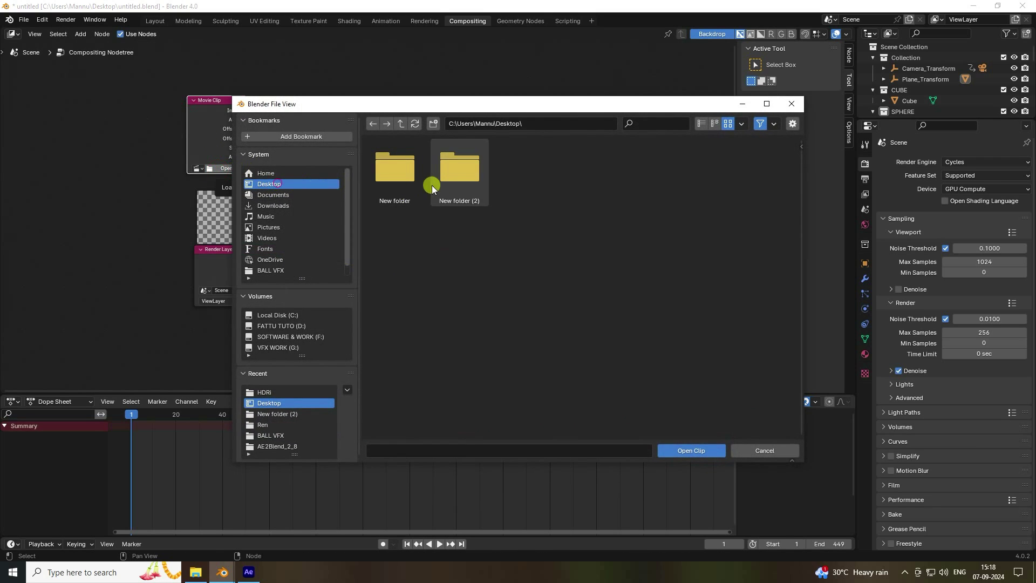
{"action": "double_click", "coordinate": [449, 181]}
{"action": "left_click", "coordinate": [524, 172]}
{"action": "left_click", "coordinate": [690, 450]}
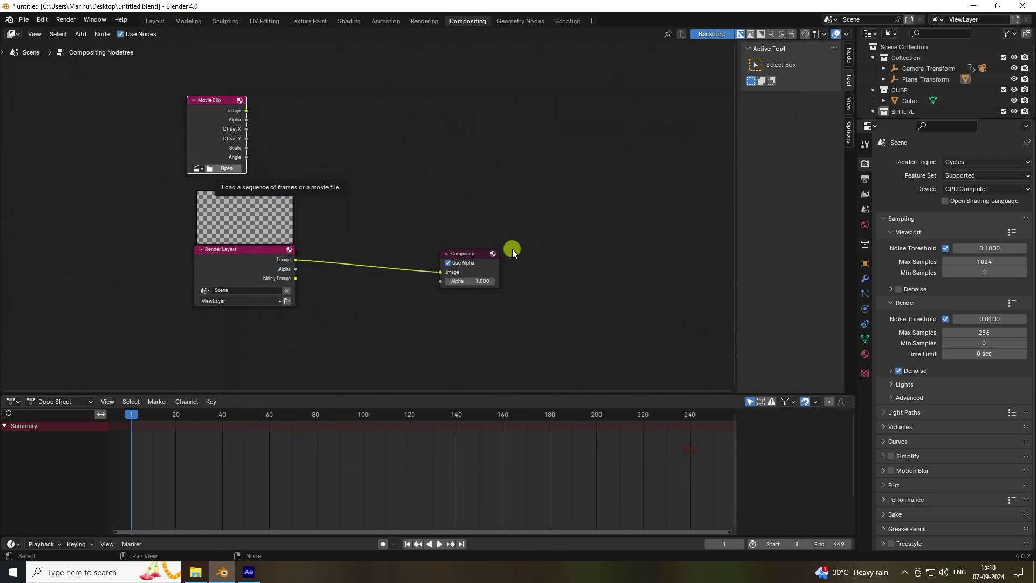
- Add Alpha Over layering the render over the footage, and a Viewer fed by its result
{"action": "key", "text": "shift+a"}
{"action": "left_click", "coordinate": [458, 162]}
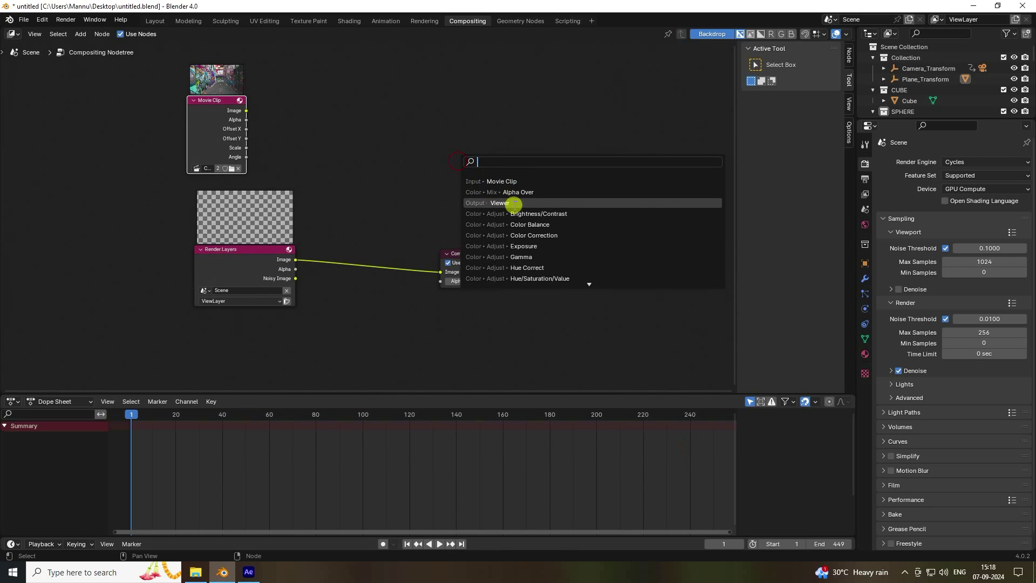
{"action": "left_click", "coordinate": [517, 197]}
{"action": "left_click", "coordinate": [345, 229]}
{"action": "left_click_drag", "start_coordinate": [346, 275], "coordinate": [346, 283]}
{"action": "left_click_drag", "start_coordinate": [247, 112], "coordinate": [352, 278]}
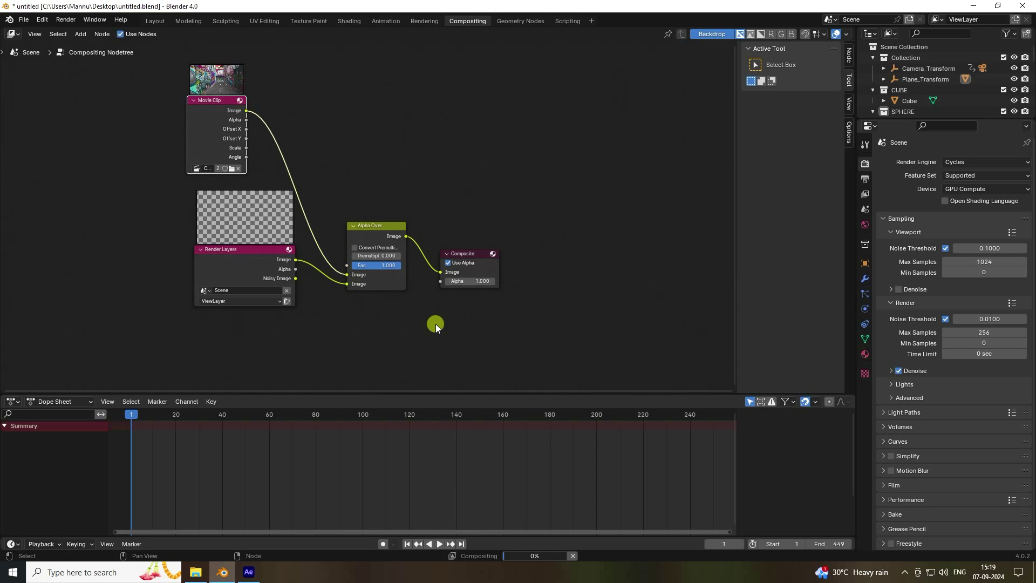
{"action": "key", "text": "shift+a"}
{"action": "left_click", "coordinate": [418, 315]}
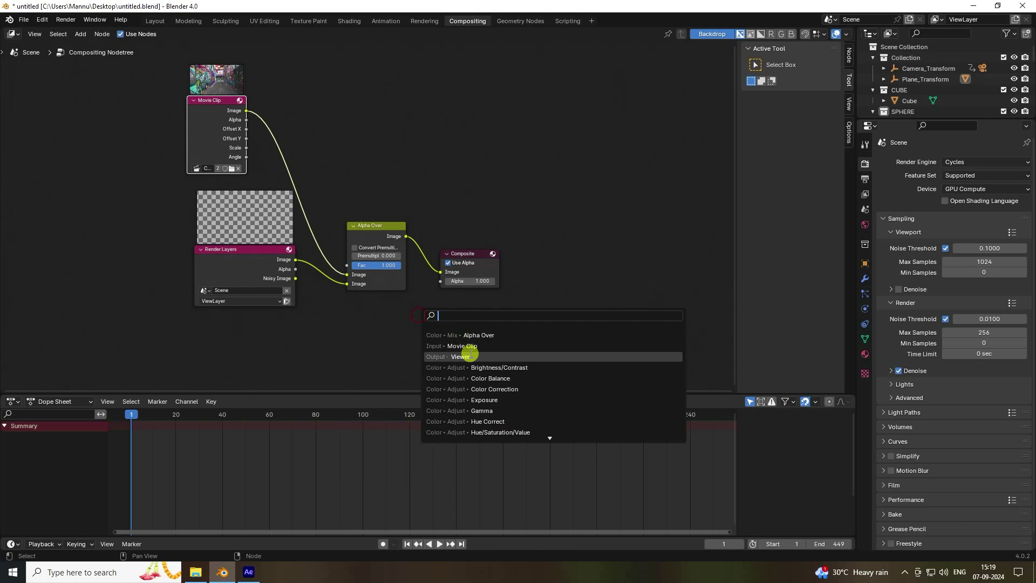
{"action": "left_click", "coordinate": [470, 353]}
{"action": "left_click", "coordinate": [451, 308]}
{"action": "left_click_drag", "start_coordinate": [406, 236], "coordinate": [453, 332]}
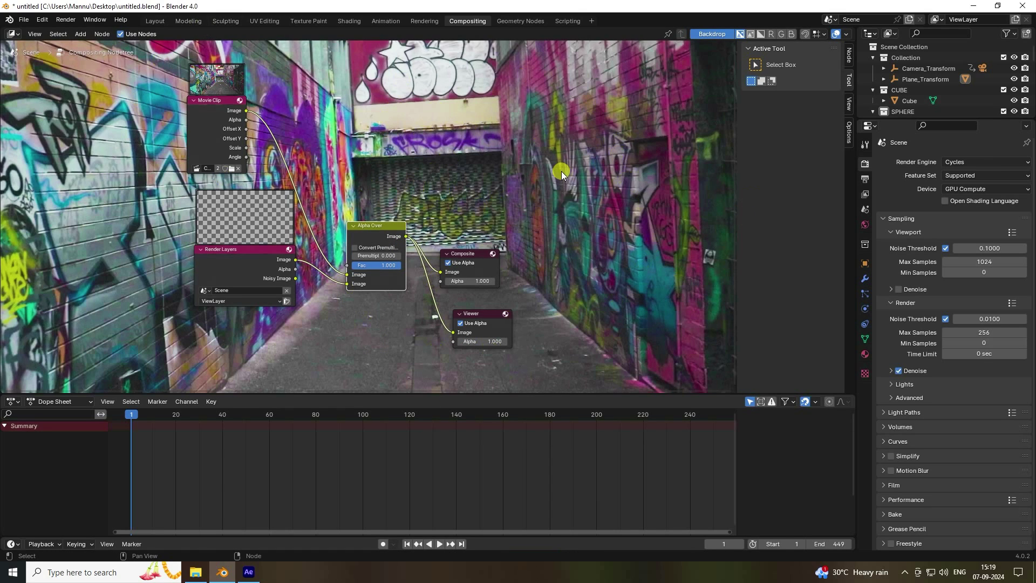
{"action": "left_click", "coordinate": [157, 21]}
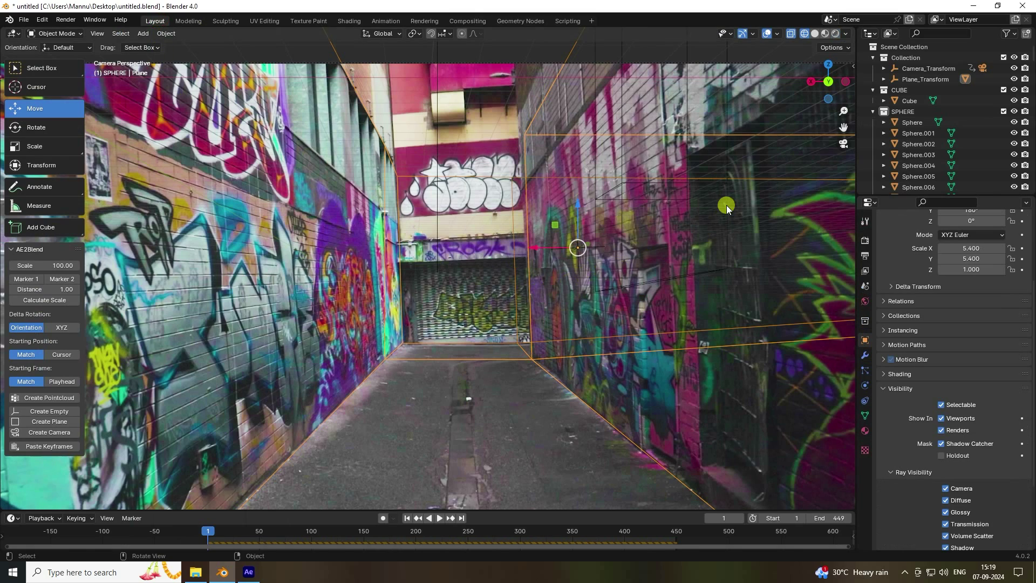
- Bake the rigid body simulation and play it back in solid shading
{"action": "left_click", "coordinate": [865, 287]}
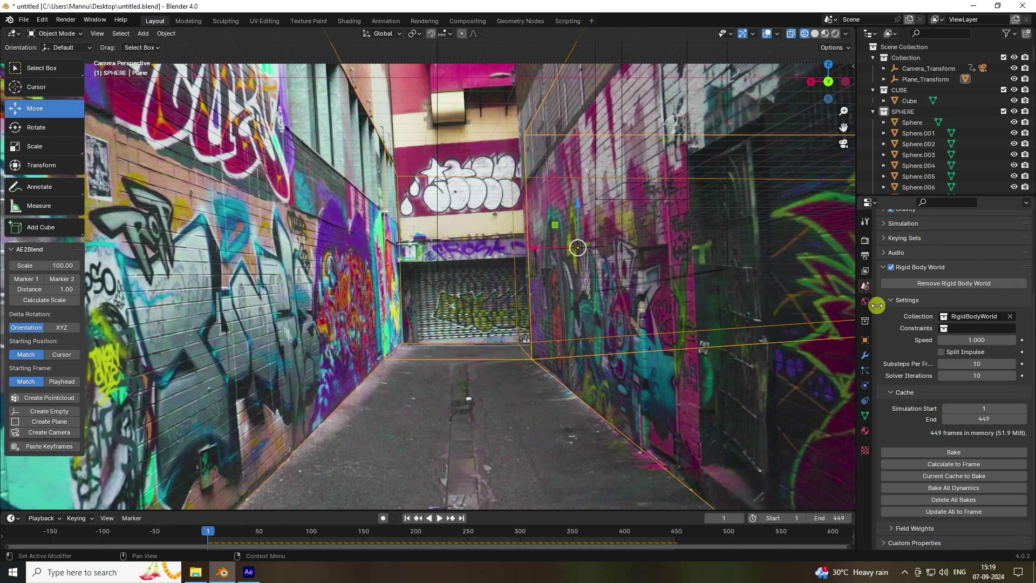
{"action": "left_click", "coordinate": [934, 488]}
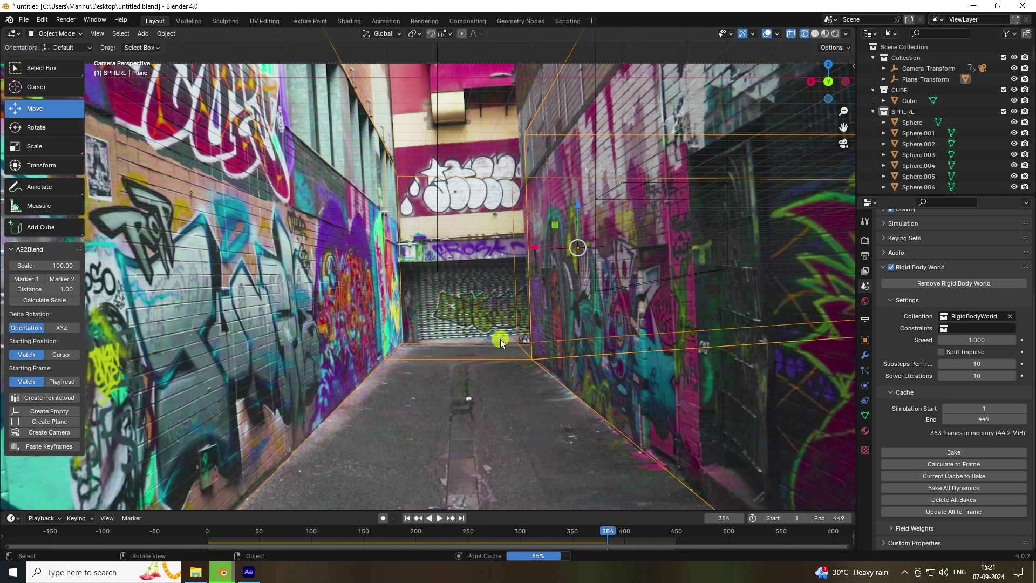
{"action": "left_click", "coordinate": [440, 519]}
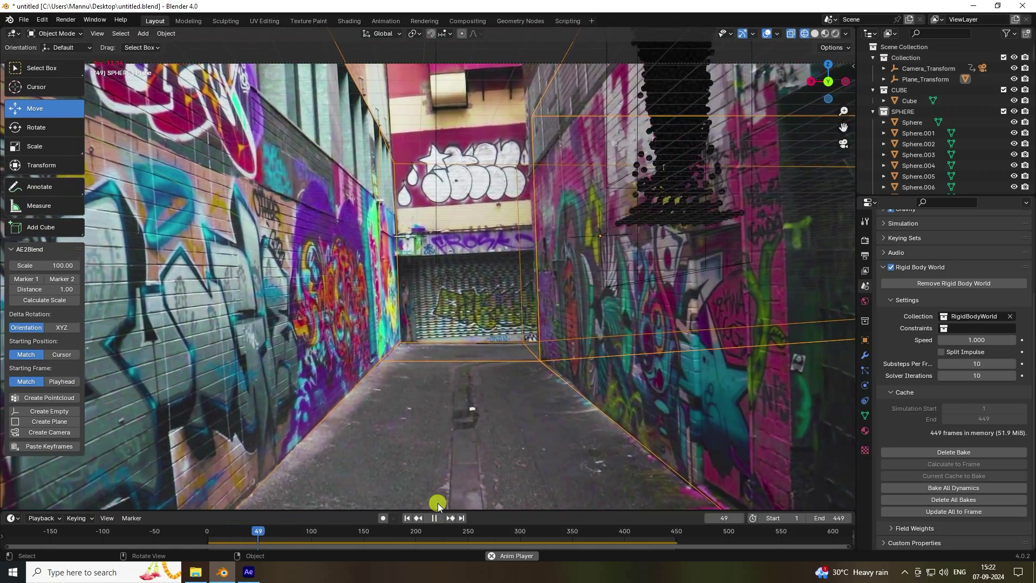
{"action": "left_click", "coordinate": [873, 112]}
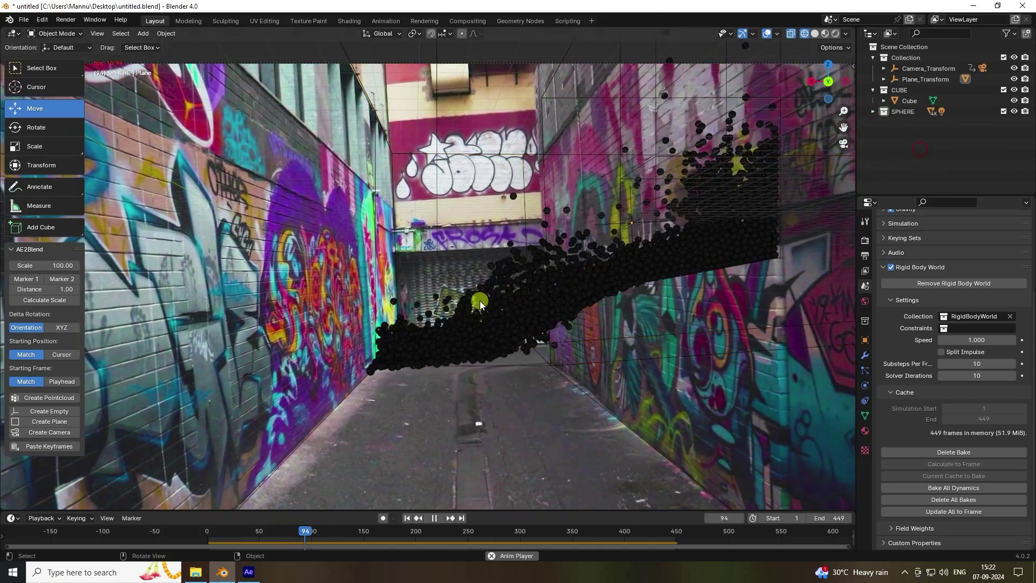
{"action": "left_click", "coordinate": [815, 34]}
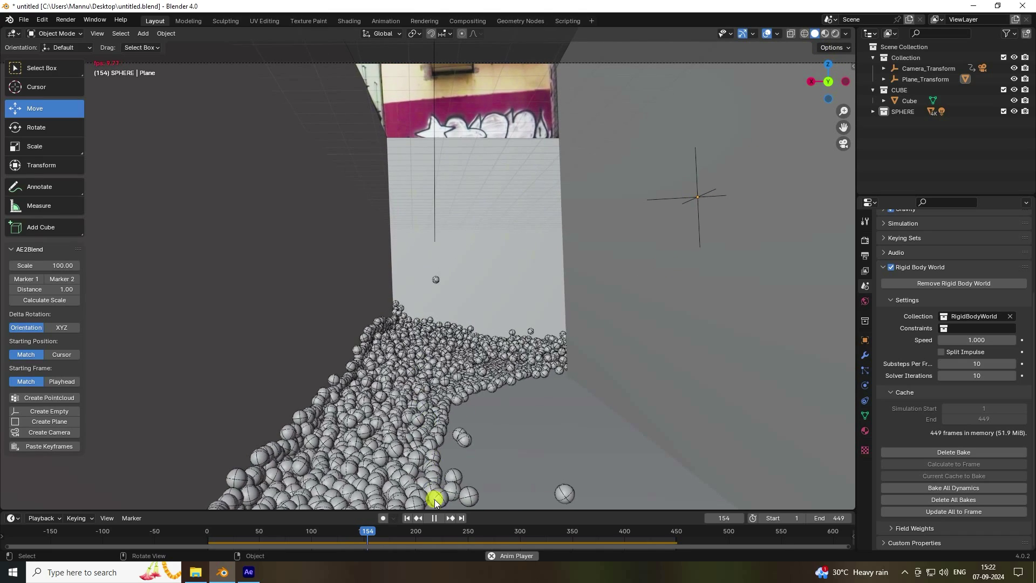
{"action": "left_click", "coordinate": [434, 518]}
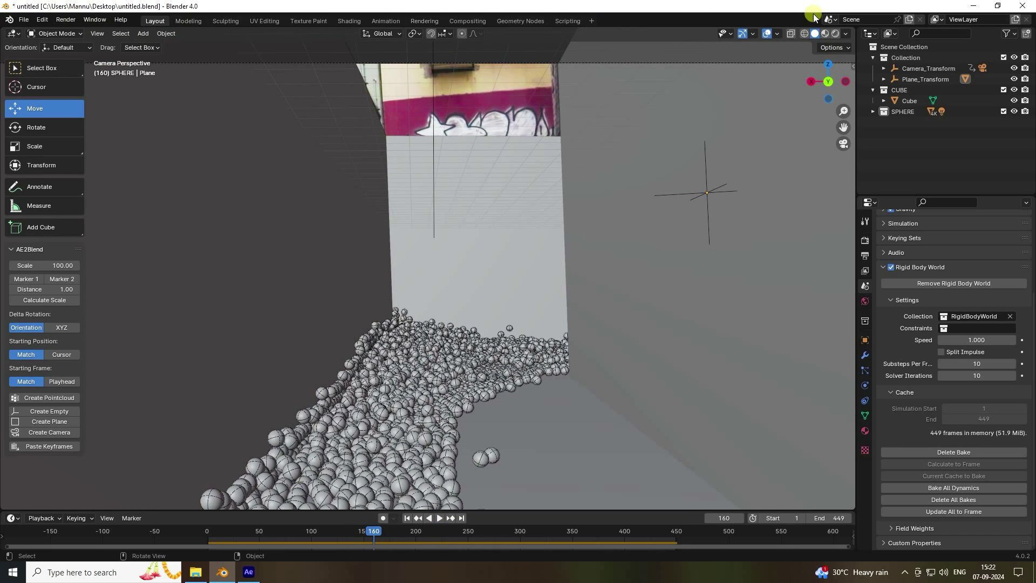
- Render a still of frame 160, close it, and rewind to frame 1
{"action": "left_click", "coordinate": [65, 20]}
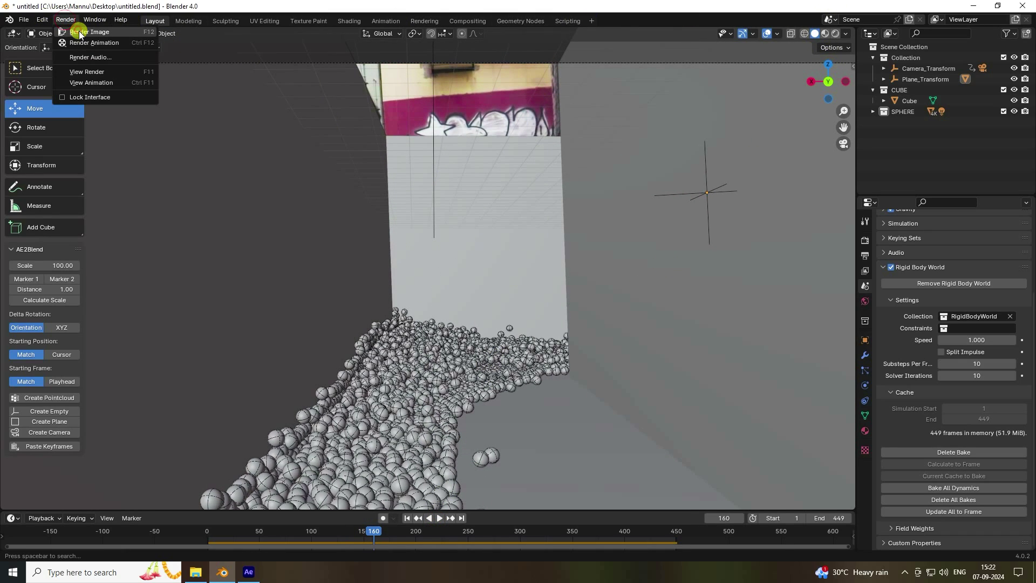
{"action": "left_click", "coordinate": [77, 29]}
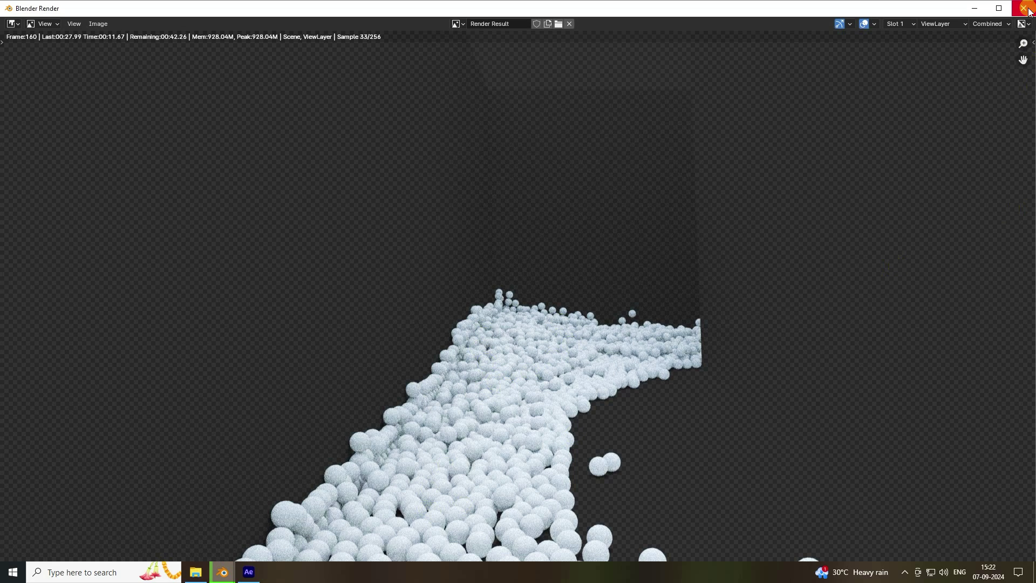
{"action": "key", "text": "Escape"}
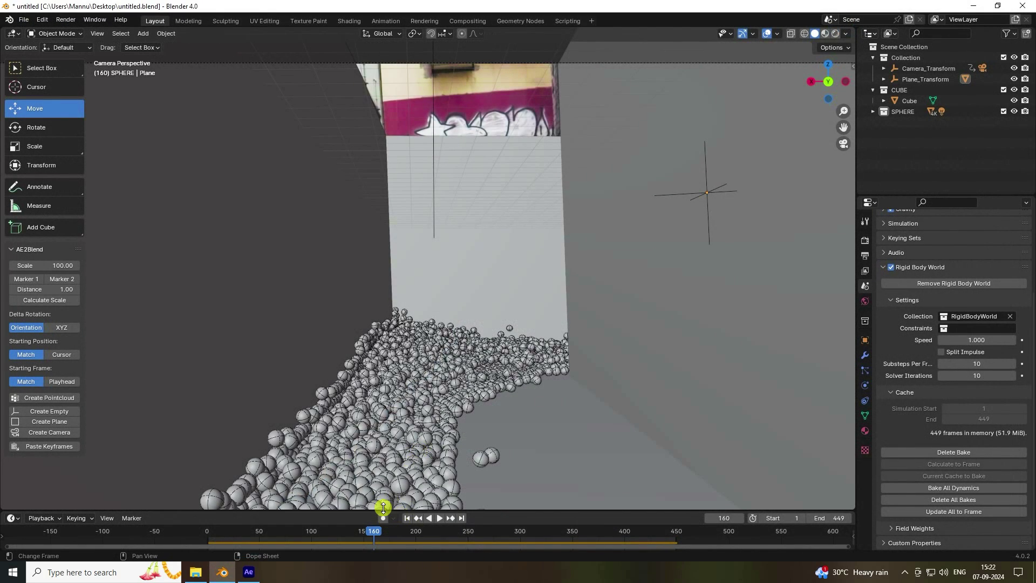
{"action": "left_click", "coordinate": [407, 518]}
{"action": "left_click", "coordinate": [873, 111]}
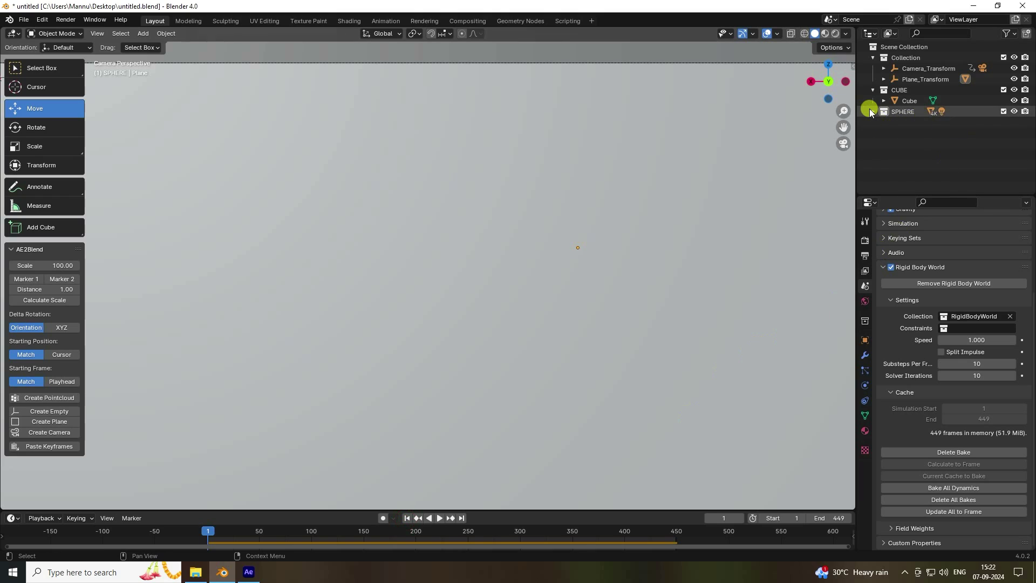
- Append the BALL MAT material from untitled.blend in New folder (2)
{"action": "left_click", "coordinate": [920, 123]}
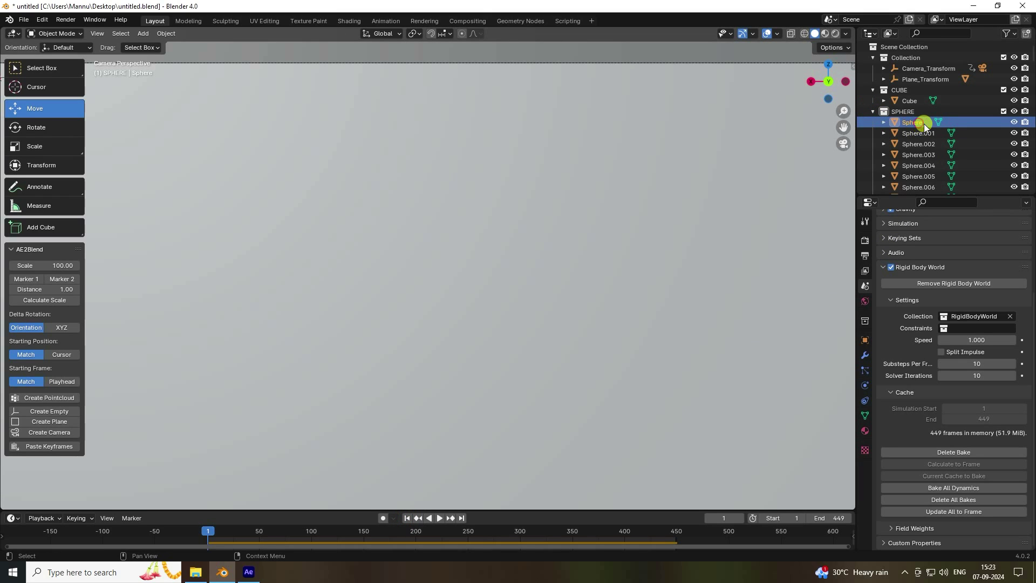
{"action": "left_click", "coordinate": [24, 20]}
{"action": "left_click", "coordinate": [46, 141]}
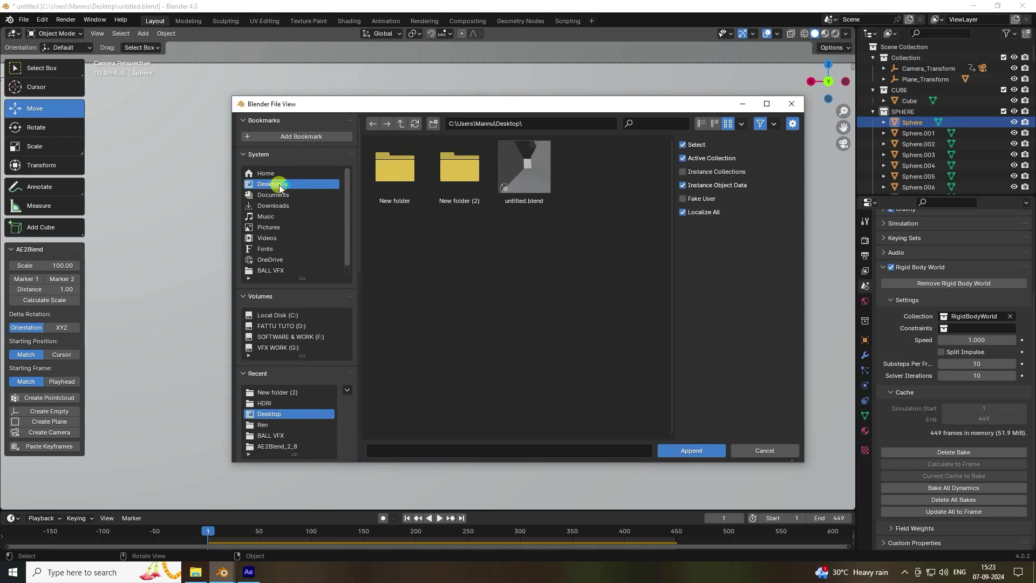
{"action": "double_click", "coordinate": [459, 168]}
{"action": "left_click", "coordinate": [538, 171]}
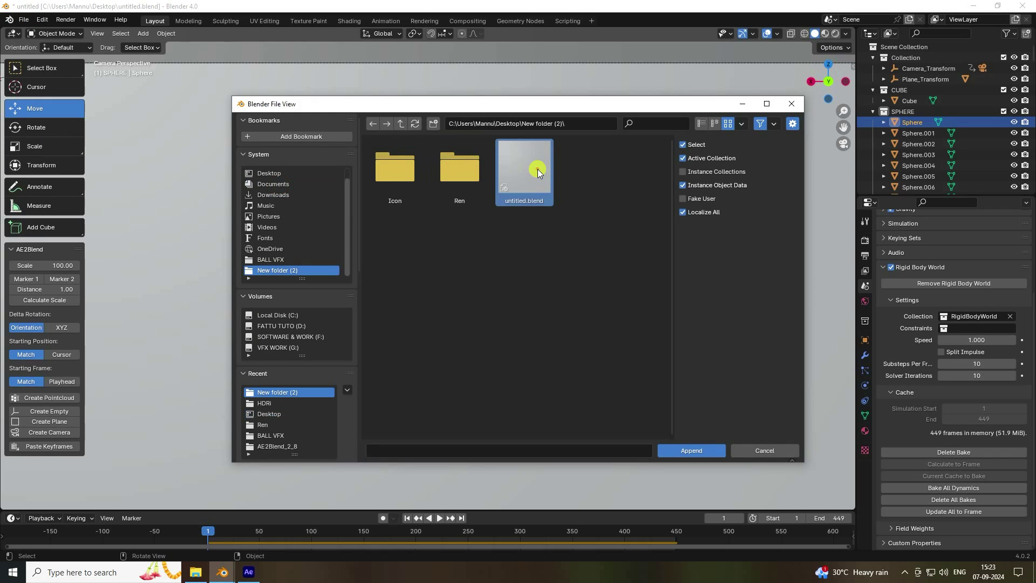
{"action": "double_click", "coordinate": [538, 171]}
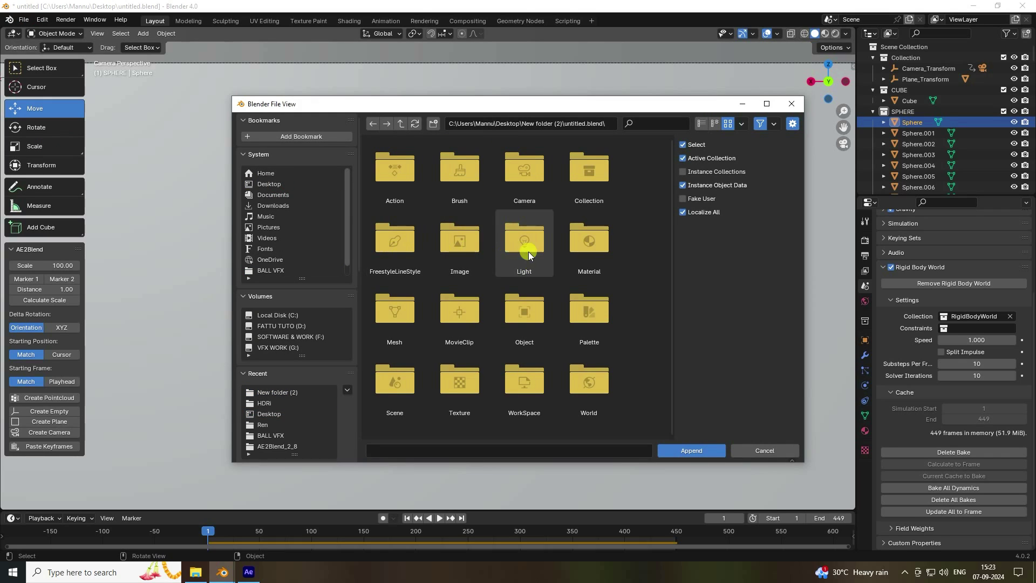
{"action": "left_click", "coordinate": [594, 250]}
{"action": "double_click", "coordinate": [594, 250]}
{"action": "left_click", "coordinate": [399, 168]}
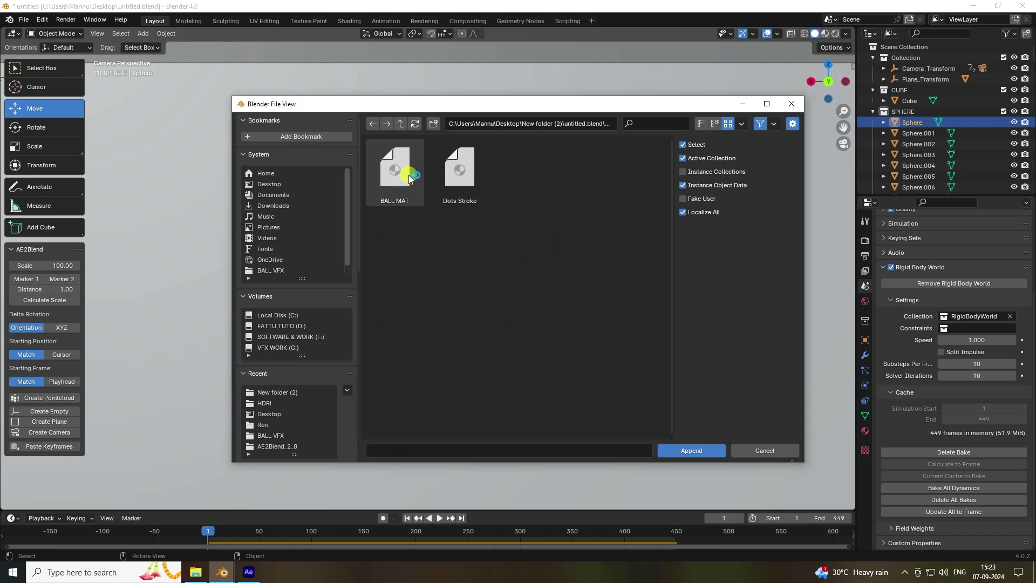
{"action": "left_click", "coordinate": [704, 451]}
- Assign BALL MAT as the Sphere object's material
{"action": "left_click", "coordinate": [908, 122]}
{"action": "left_click", "coordinate": [865, 432]}
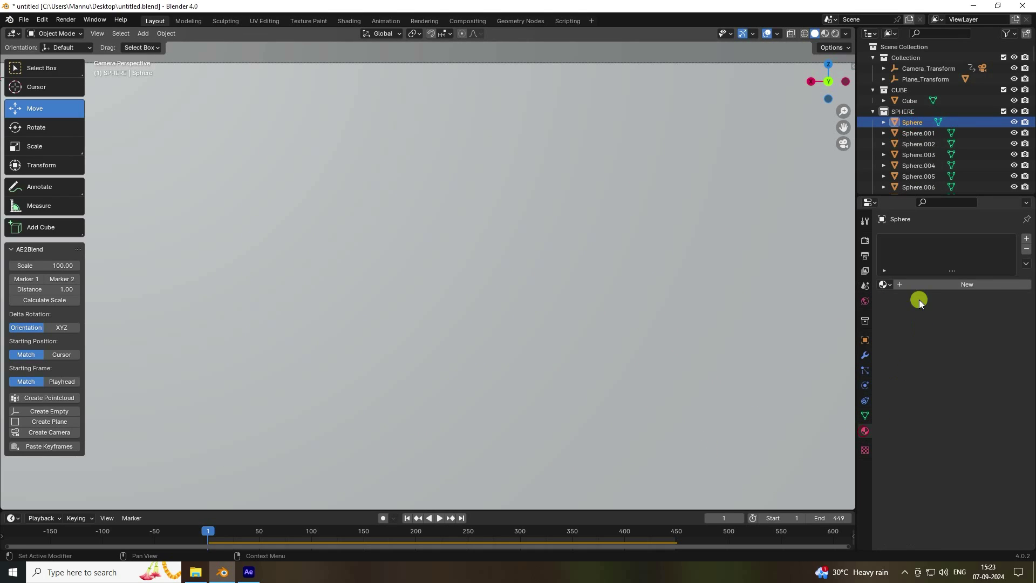
{"action": "left_click", "coordinate": [884, 284]}
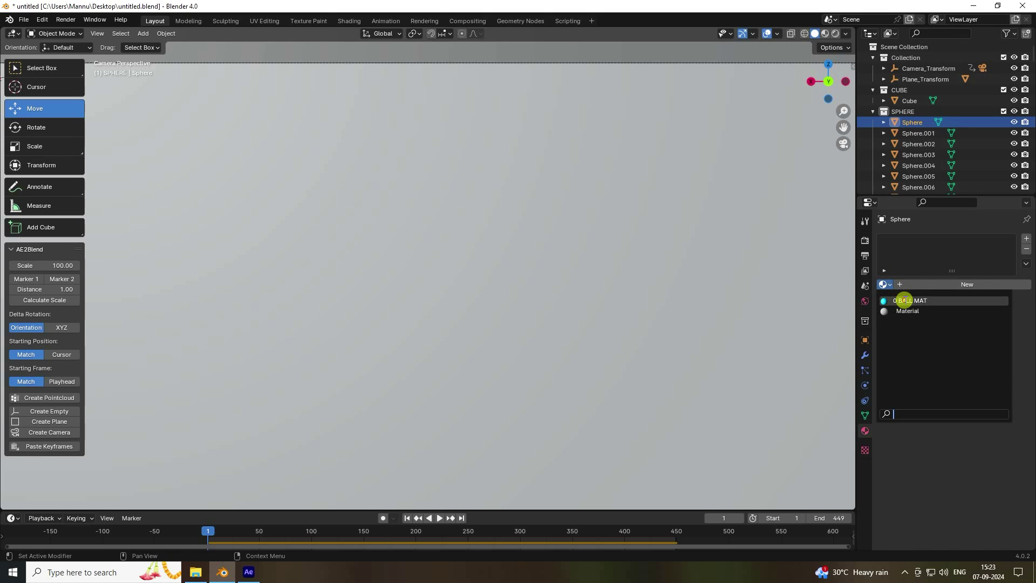
{"action": "left_click", "coordinate": [904, 300]}
- Select all spheres and link BALL MAT to them, giving it 4320 users
{"action": "left_click_drag", "start_coordinate": [1030, 54], "coordinate": [940, 179]}
{"action": "left_click", "coordinate": [928, 174], "text": "shift"}
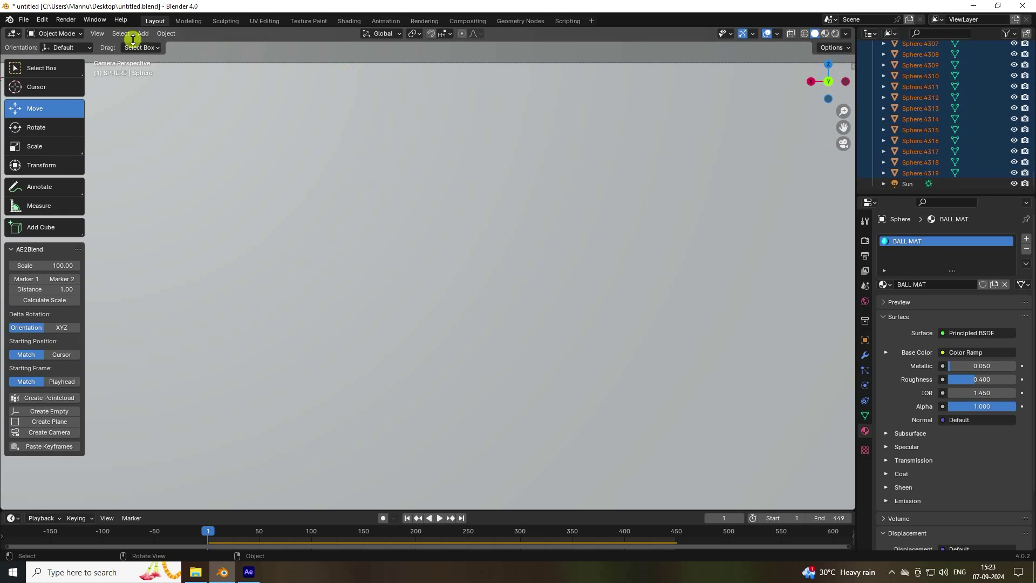
{"action": "left_click", "coordinate": [162, 34]}
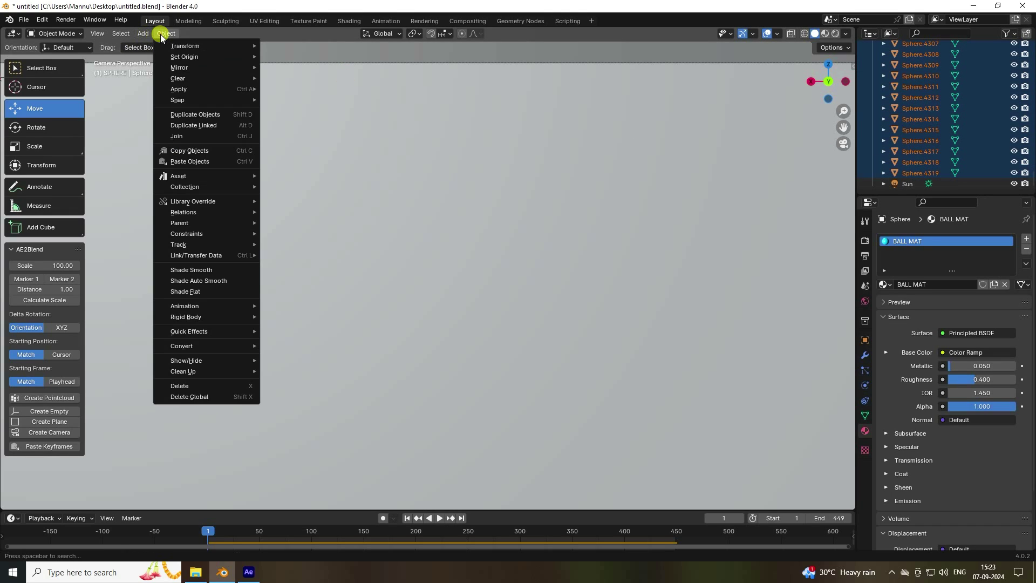
{"action": "mouse_move", "coordinate": [199, 255]}
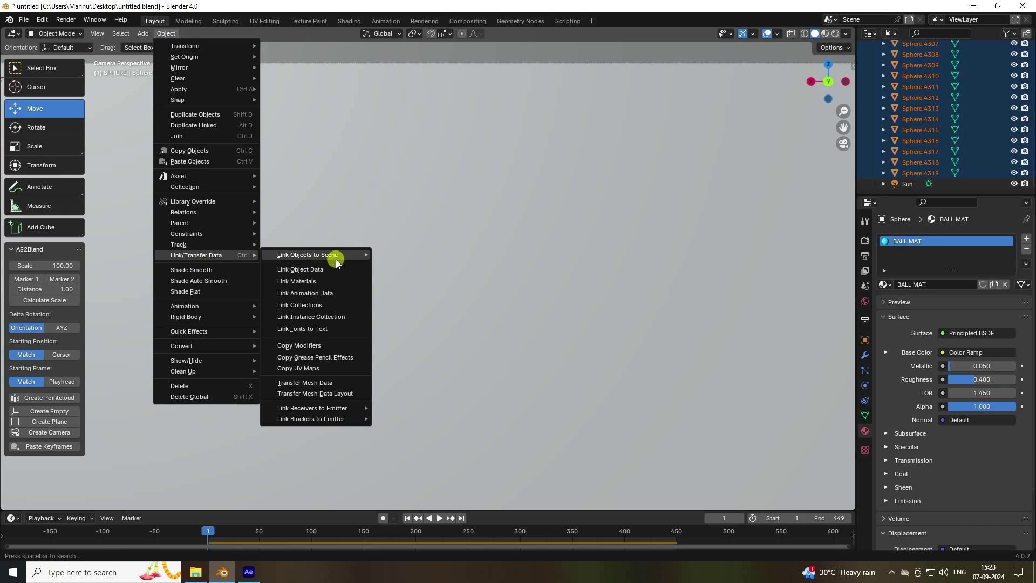
{"action": "left_click", "coordinate": [311, 283]}
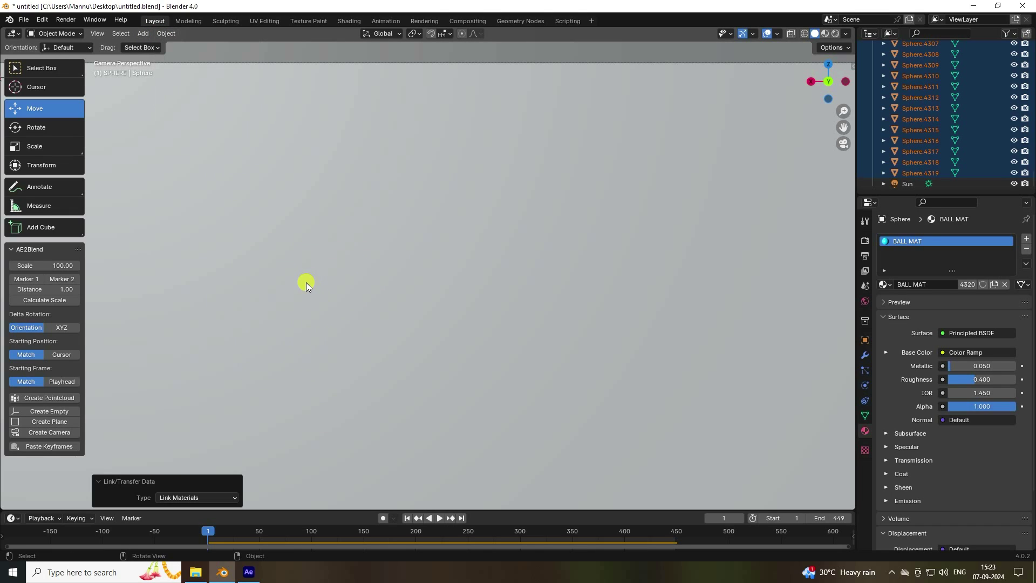
- Play the ball simulation, previewing in Rendered then Material Preview shading, and stop at frame 144
{"action": "left_click", "coordinate": [440, 518]}
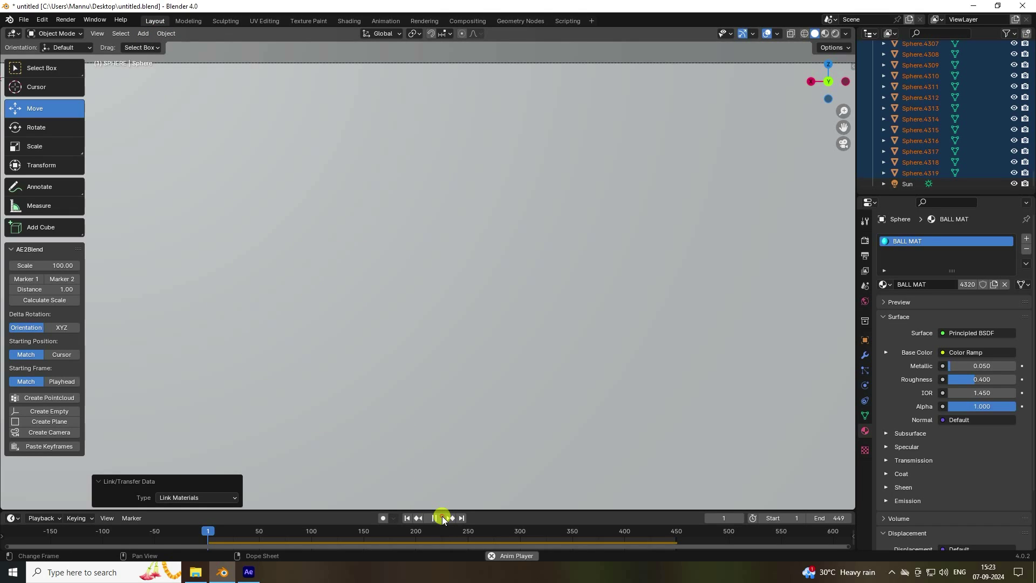
{"action": "left_click", "coordinate": [836, 34]}
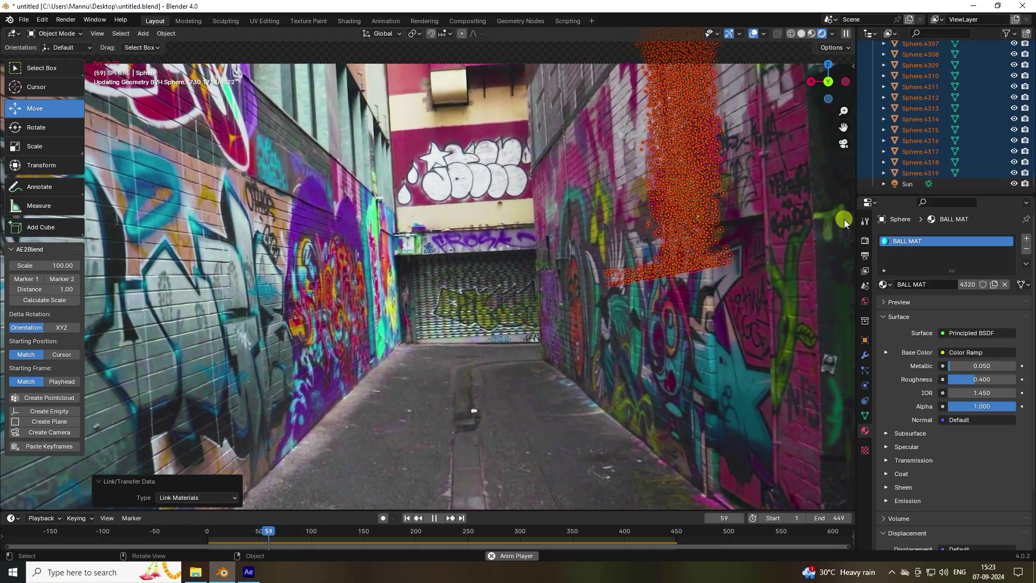
{"action": "left_click", "coordinate": [701, 361]}
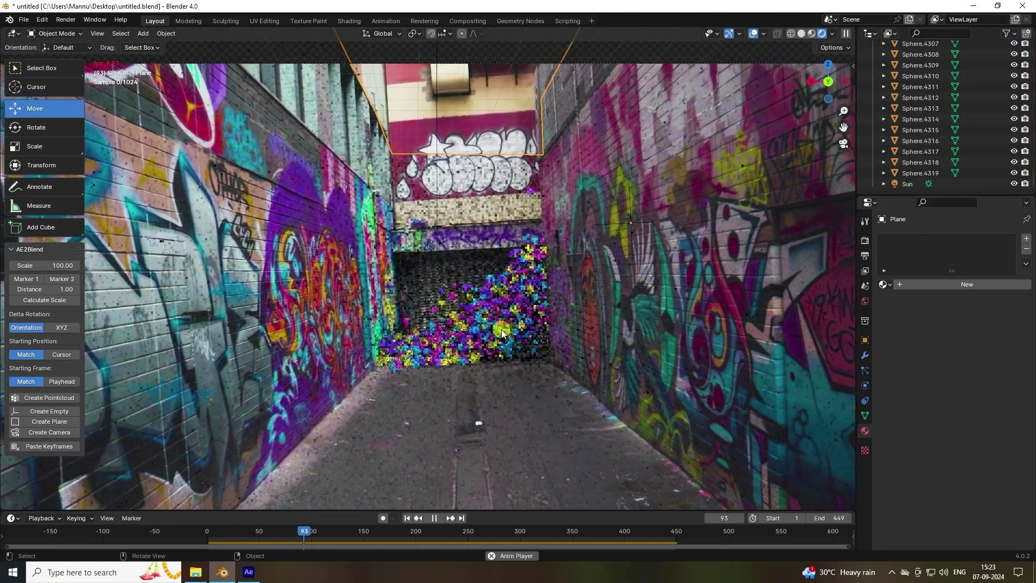
{"action": "left_click", "coordinate": [811, 33]}
{"action": "scroll", "coordinate": [534, 341], "scroll_direction": "up", "scroll_amount": 3}
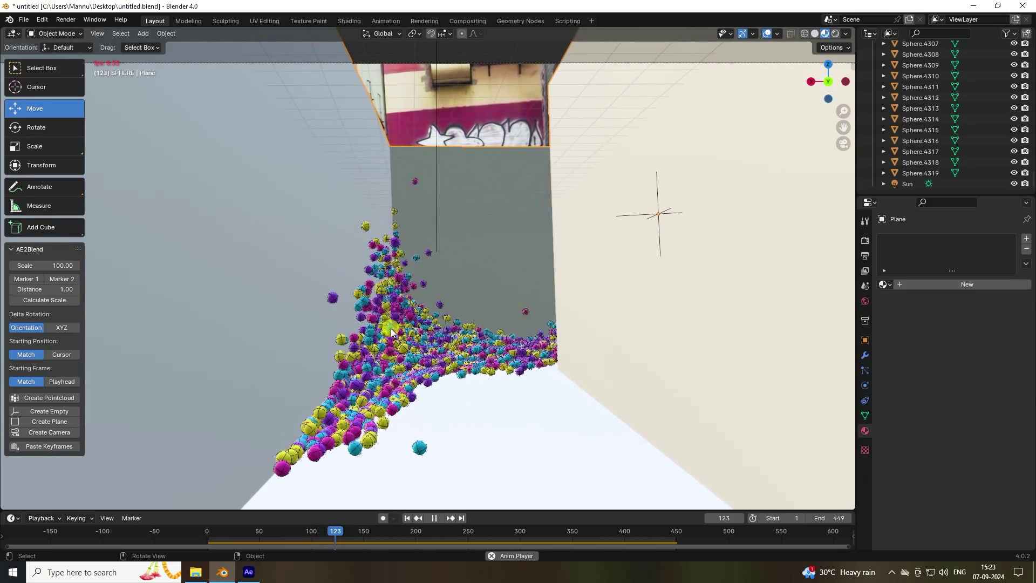
{"action": "left_click", "coordinate": [434, 518]}
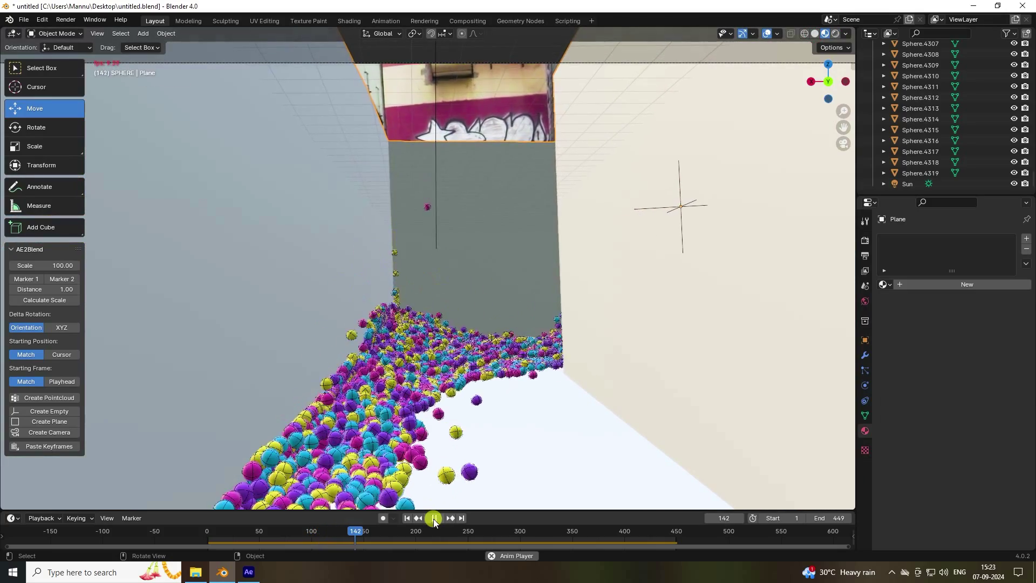
- Render frame 144 as a still image and close the render result
{"action": "left_click", "coordinate": [64, 20]}
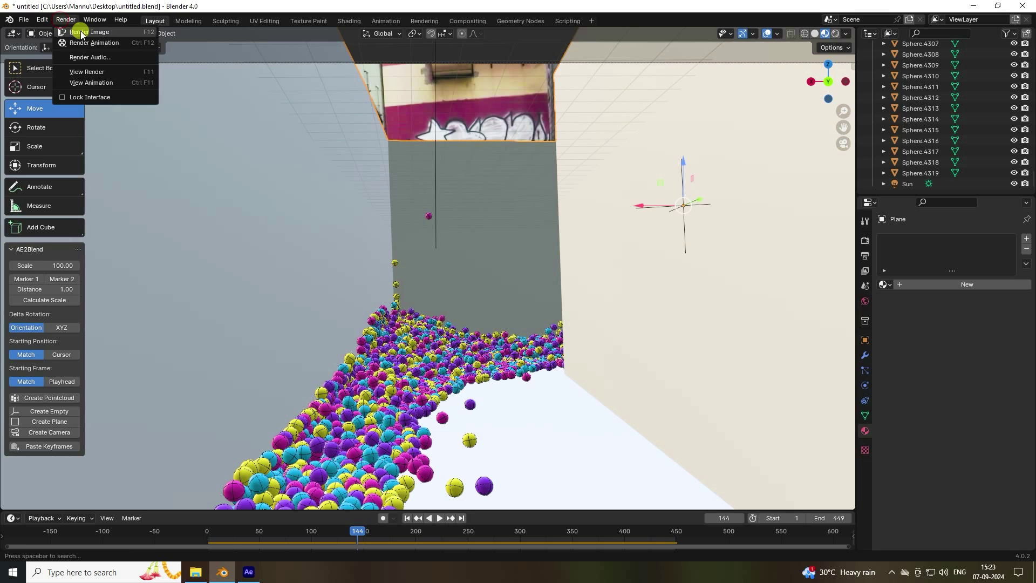
{"action": "left_click", "coordinate": [83, 33]}
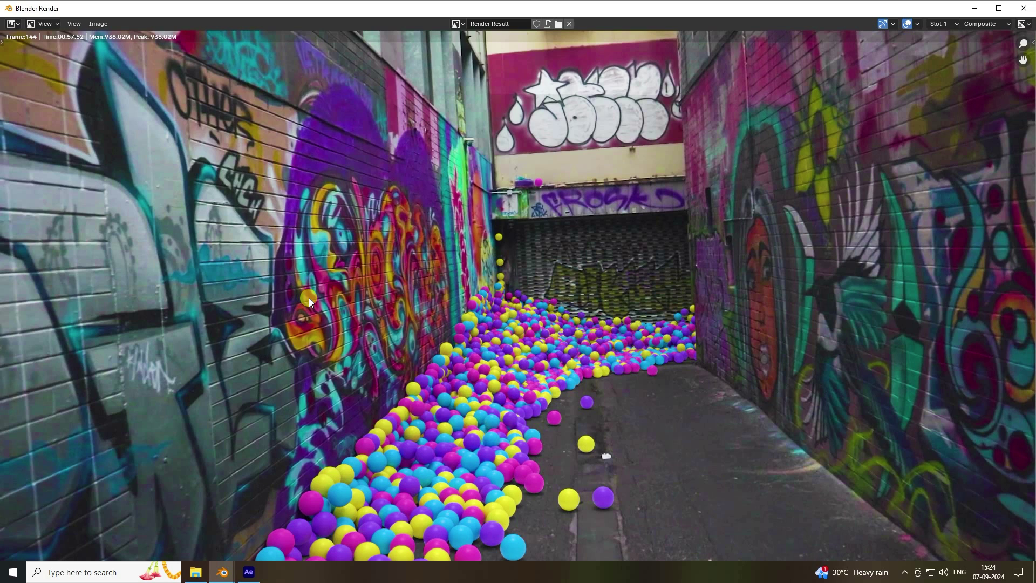
{"action": "scroll", "coordinate": [503, 278], "scroll_direction": "down", "scroll_amount": 3}
{"action": "scroll", "coordinate": [546, 317], "scroll_direction": "up", "scroll_amount": 3}
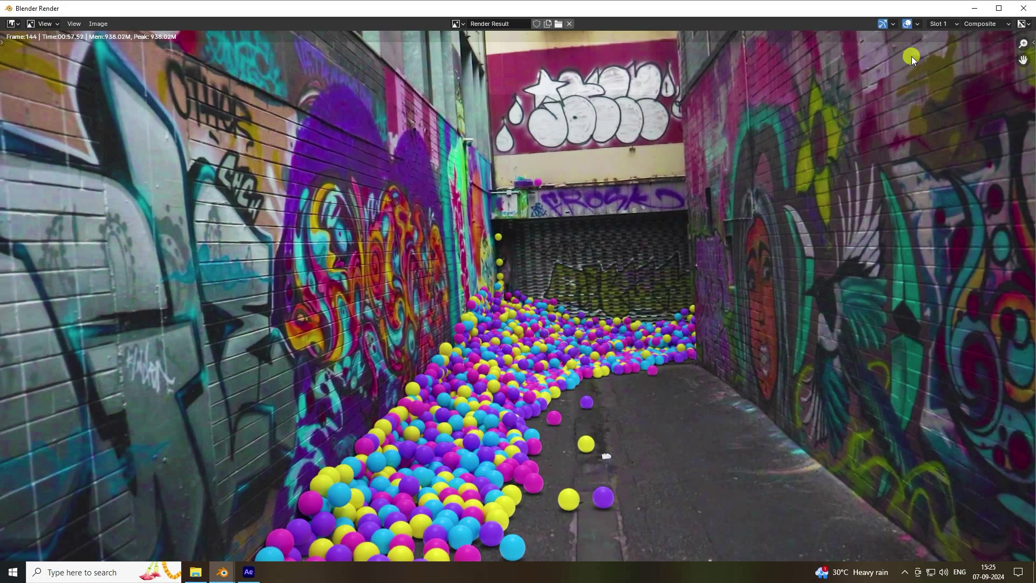
{"action": "left_click", "coordinate": [1024, 8]}
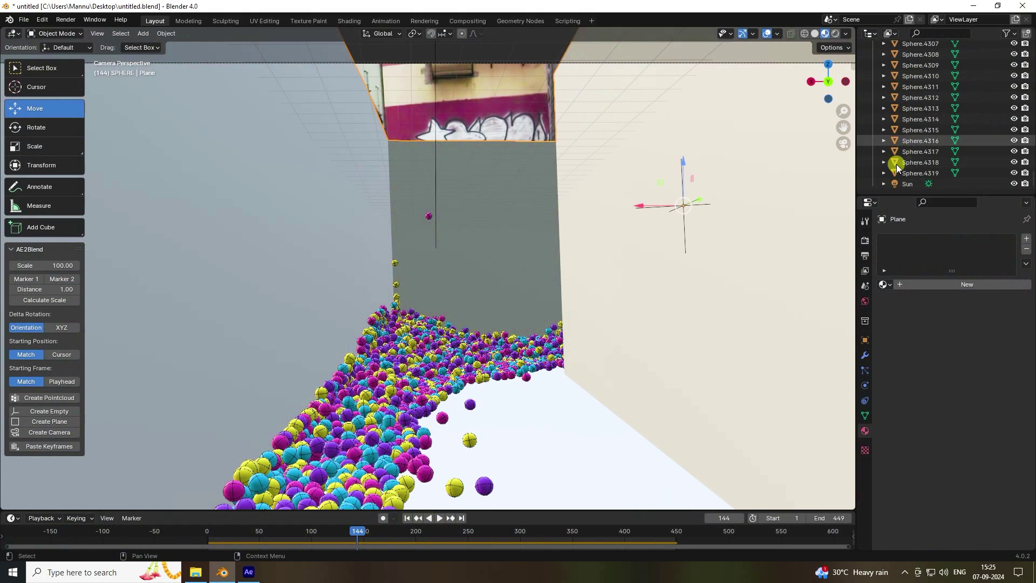
- Set the render output path to a new Desktop folder, New Folder(1)
{"action": "left_click", "coordinate": [865, 255]}
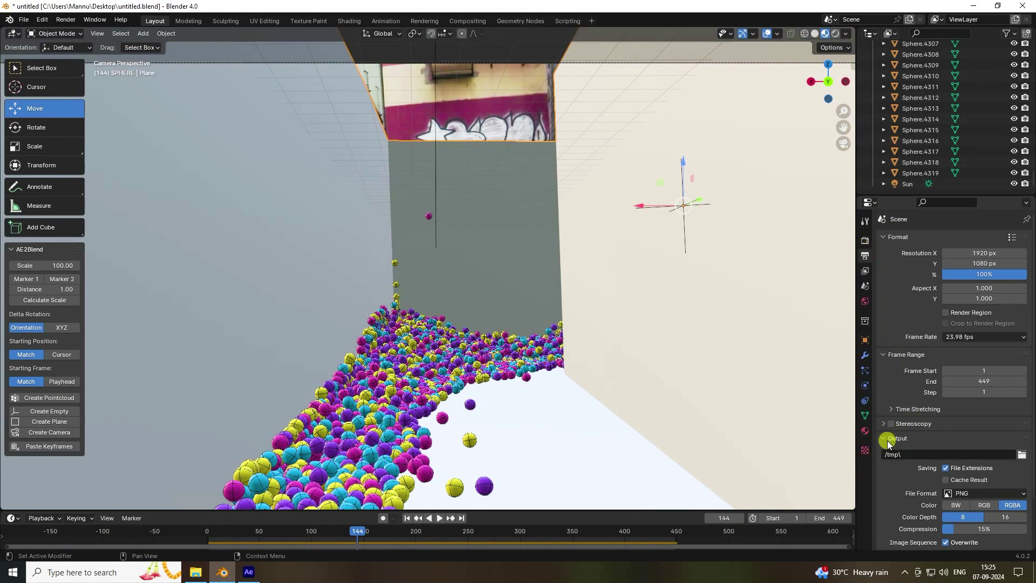
{"action": "left_click", "coordinate": [1021, 454]}
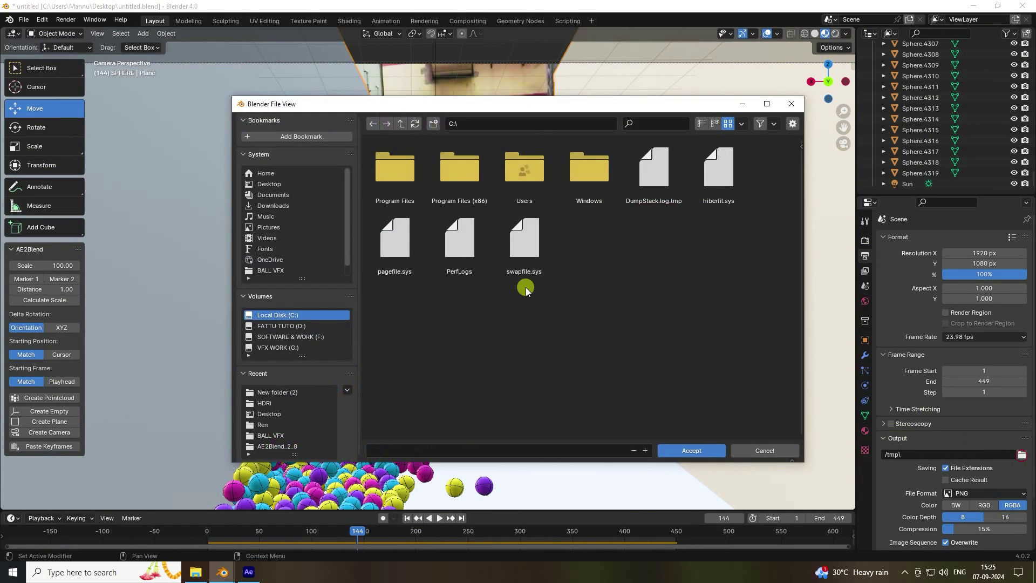
{"action": "left_click", "coordinate": [267, 184]}
{"action": "right_click", "coordinate": [435, 251]}
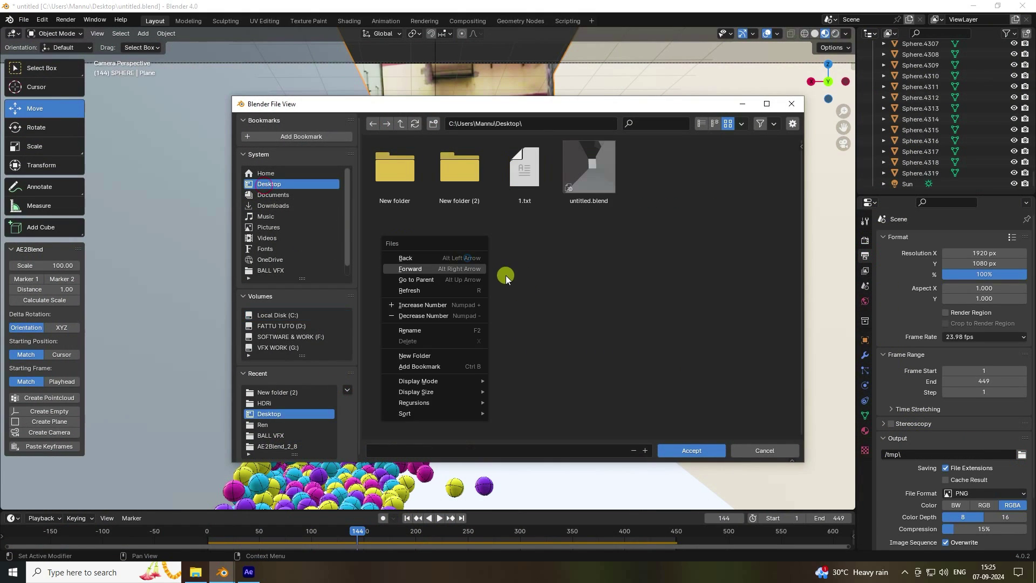
{"action": "left_click", "coordinate": [430, 354]}
{"action": "key", "text": "Return"}
{"action": "key", "text": "Return"}
{"action": "left_click", "coordinate": [453, 450]}
{"action": "left_click", "coordinate": [671, 450]}
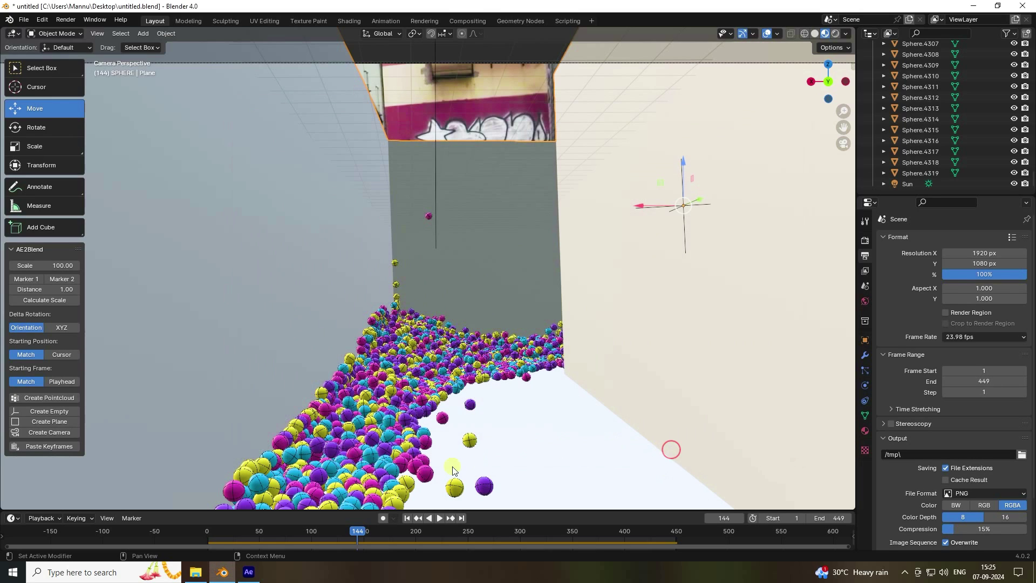
- Rewind to frame 1 and render the full animation
{"action": "left_click", "coordinate": [408, 519]}
{"action": "left_click", "coordinate": [66, 19]}
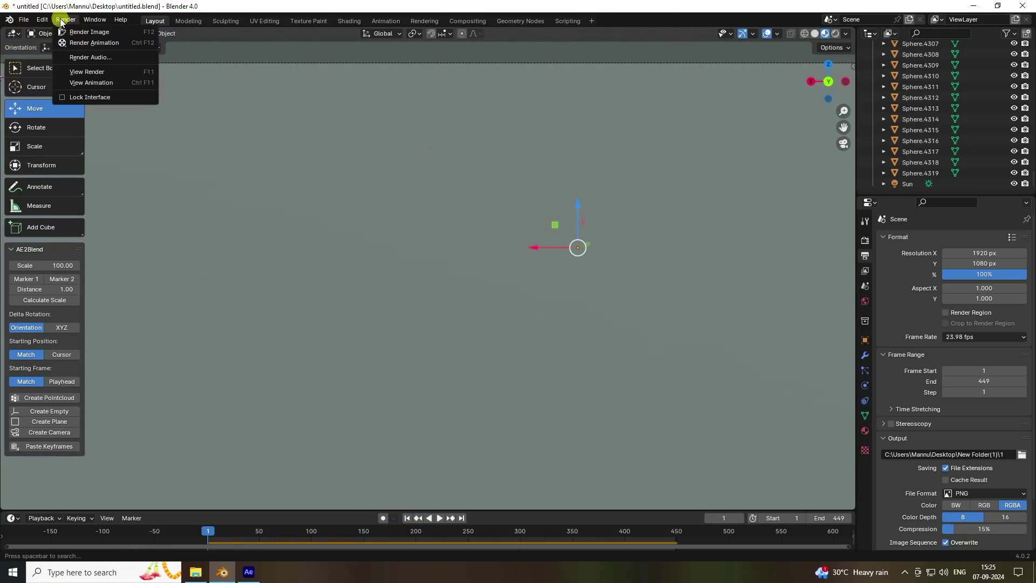
{"action": "left_click", "coordinate": [81, 43]}
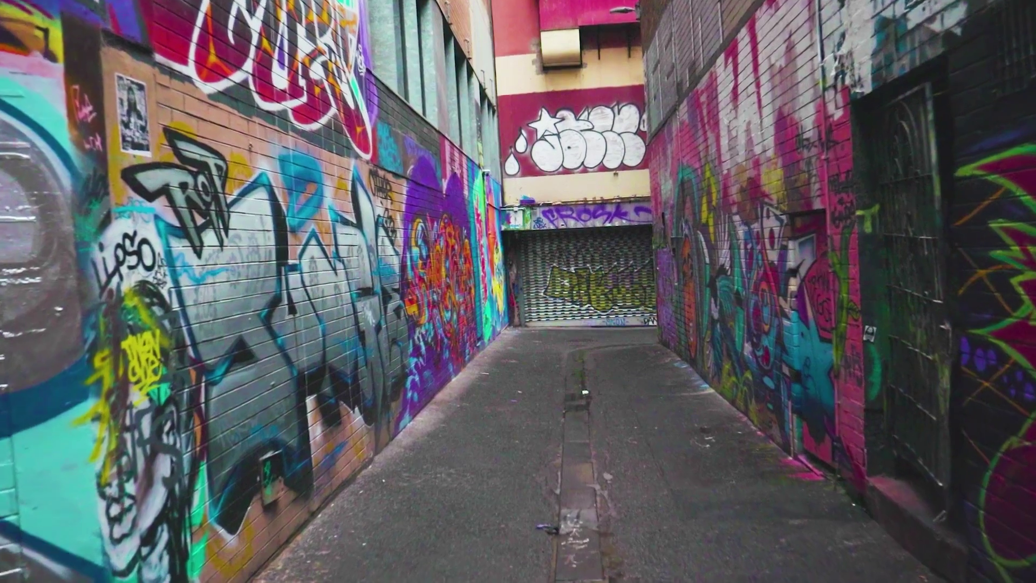